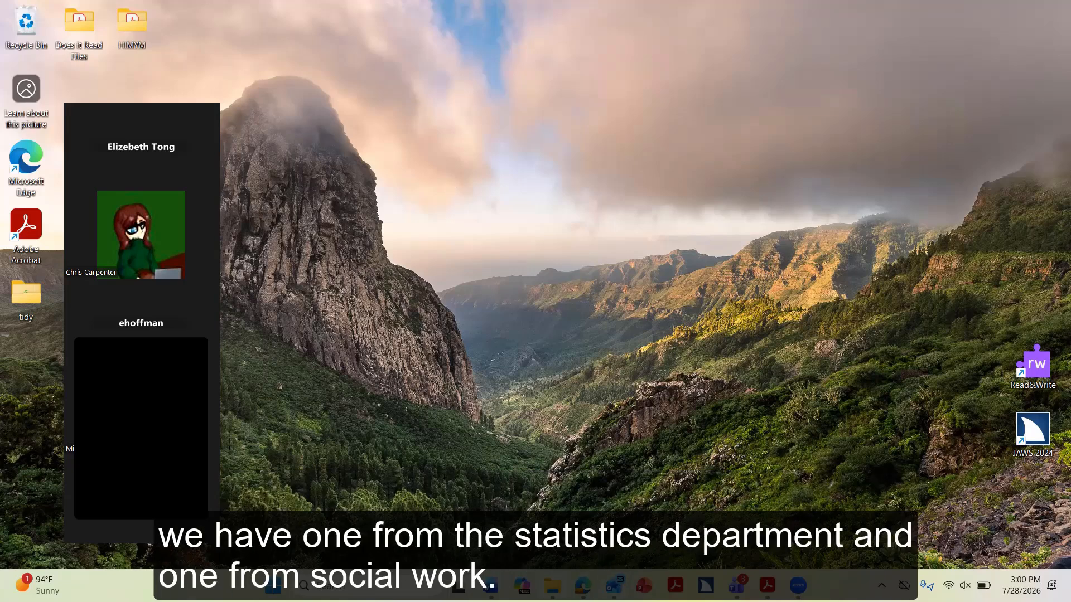
Open Statistics BYLAWS_2021.pdf from the HIMYM folder and close the BSW-Typical-Course-Sequencing document
{"action": "left_click", "coordinate": [552, 586]}
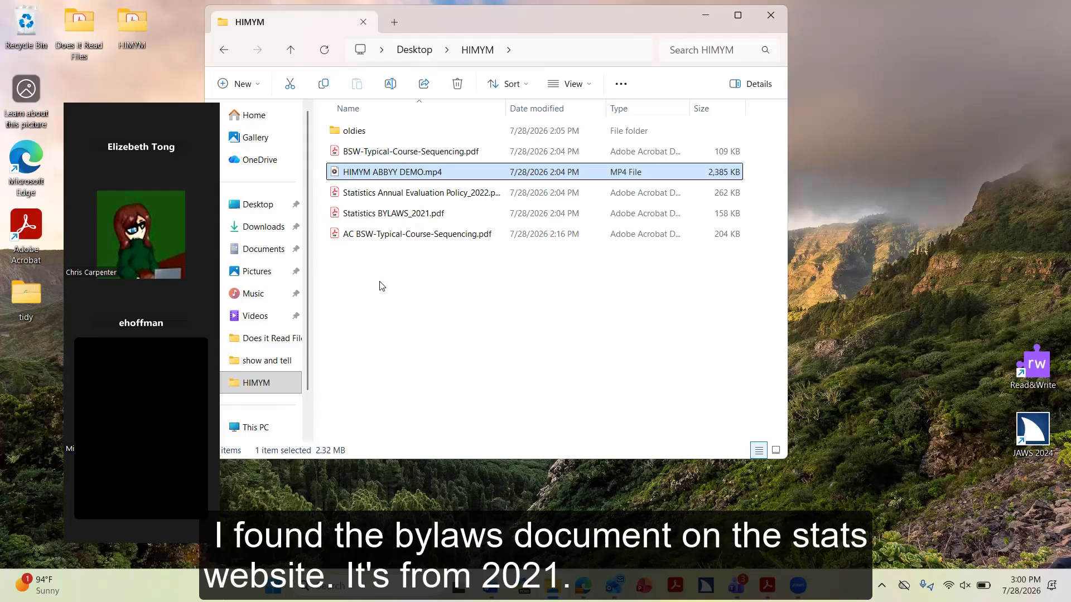
{"action": "double_click", "coordinate": [368, 217]}
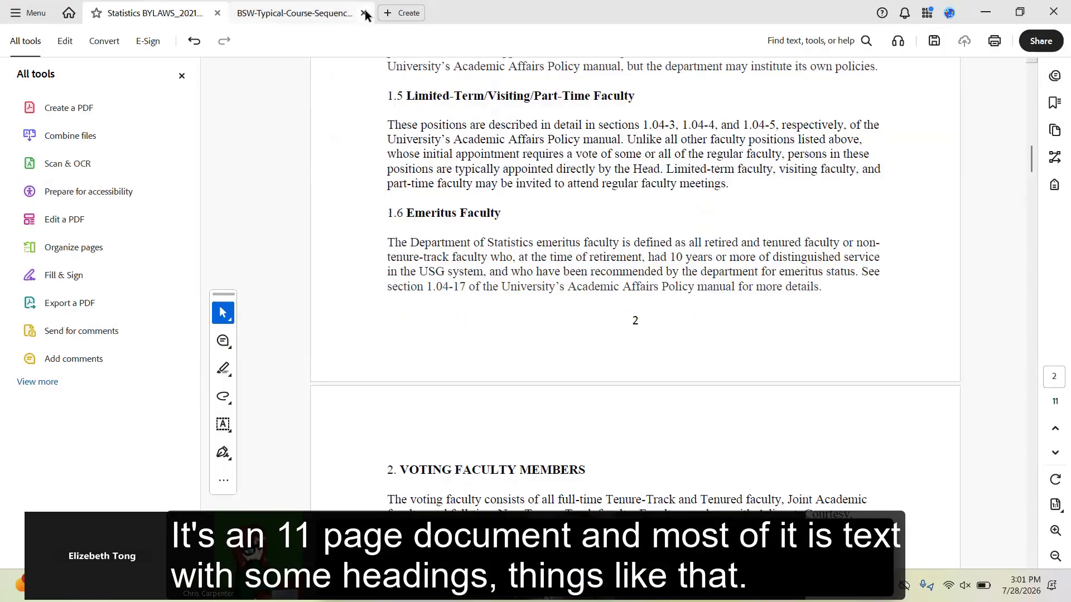
{"action": "left_click", "coordinate": [366, 13]}
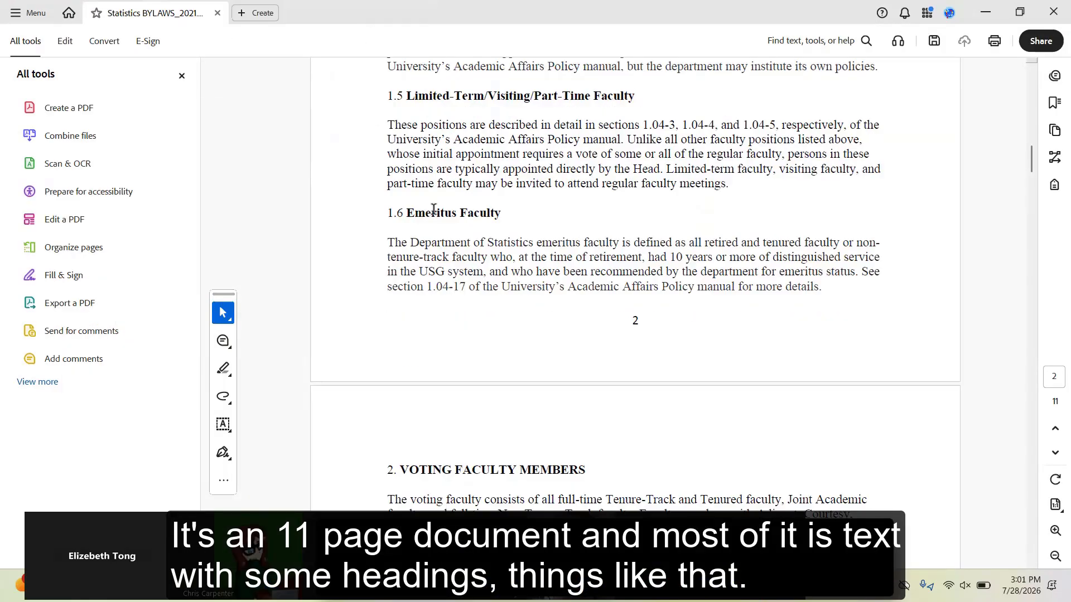
Return to the first page of the by-laws and display the document's accessibility tags
{"action": "scroll", "coordinate": [1012, 128], "scroll_direction": "up", "scroll_amount": 10}
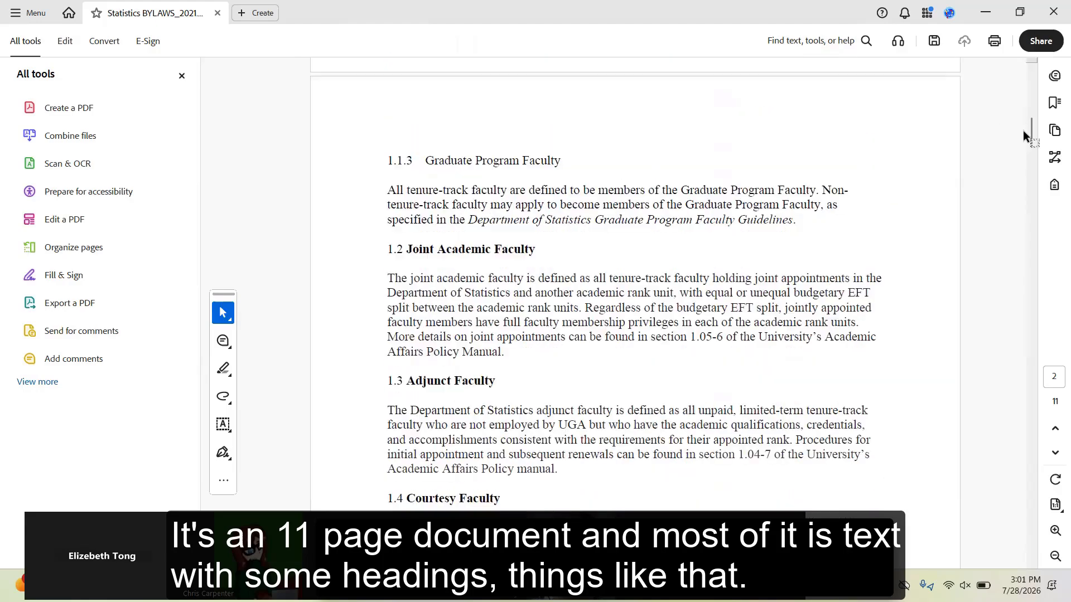
{"action": "left_click_drag", "start_coordinate": [1033, 123], "coordinate": [1030, 81]}
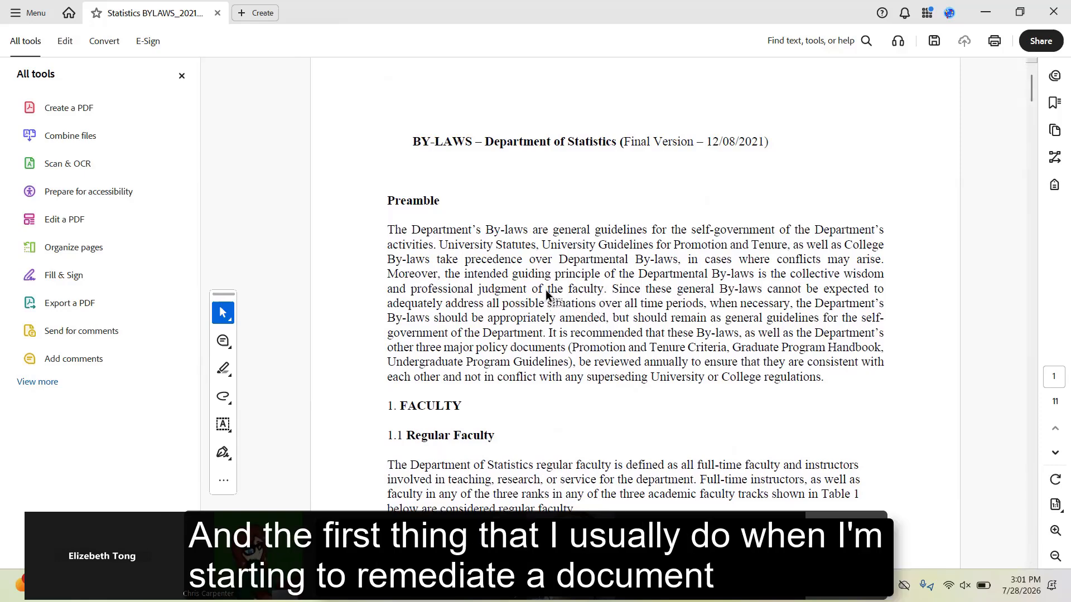
{"action": "scroll", "coordinate": [545, 290], "scroll_direction": "down", "scroll_amount": 3}
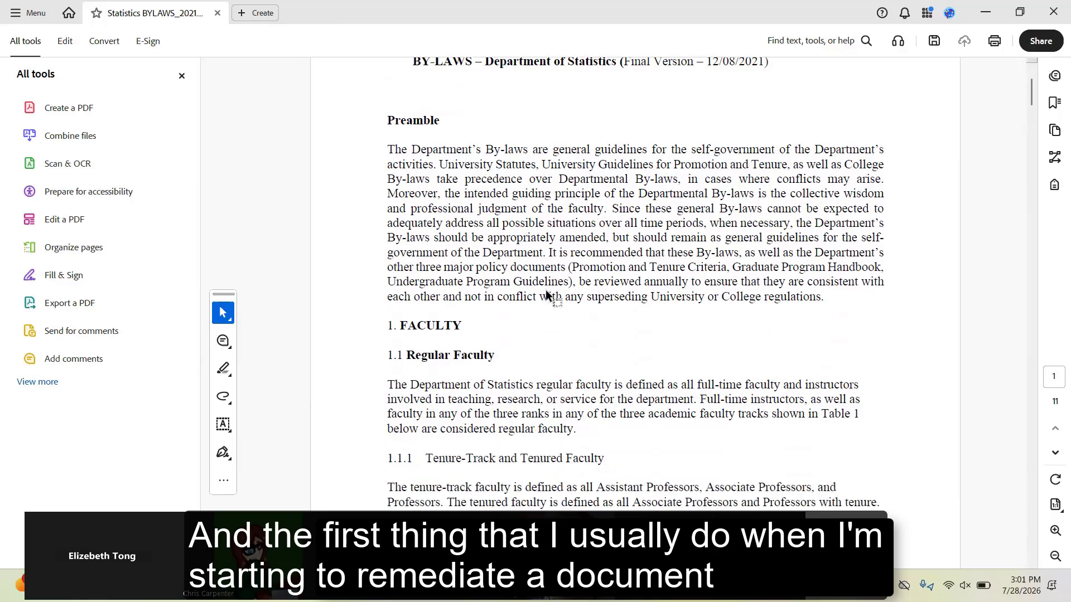
{"action": "scroll", "coordinate": [566, 292], "scroll_direction": "up", "scroll_amount": 3}
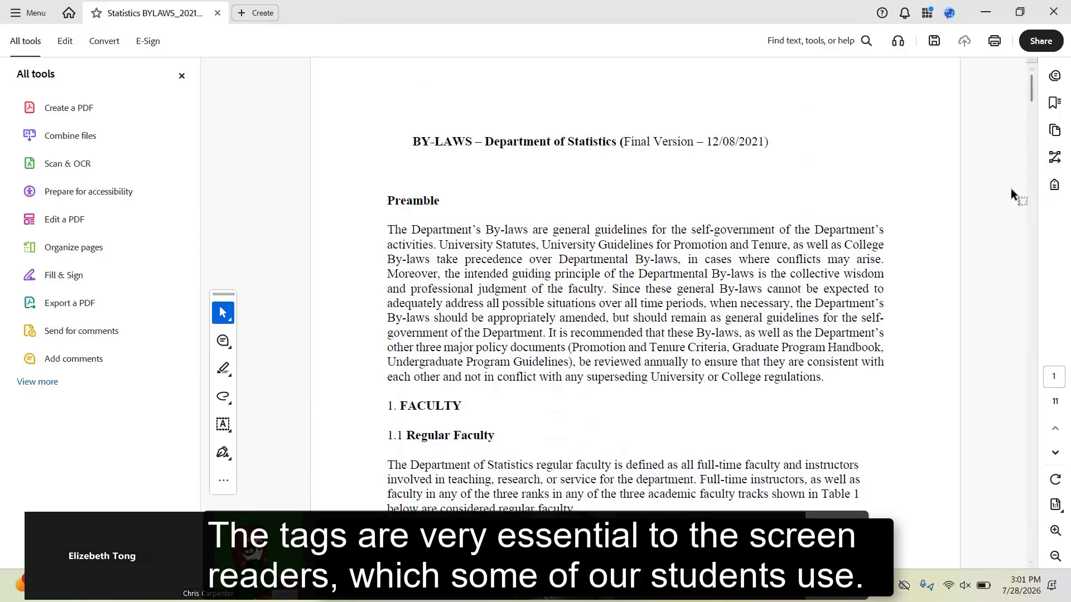
{"action": "left_click", "coordinate": [1054, 186]}
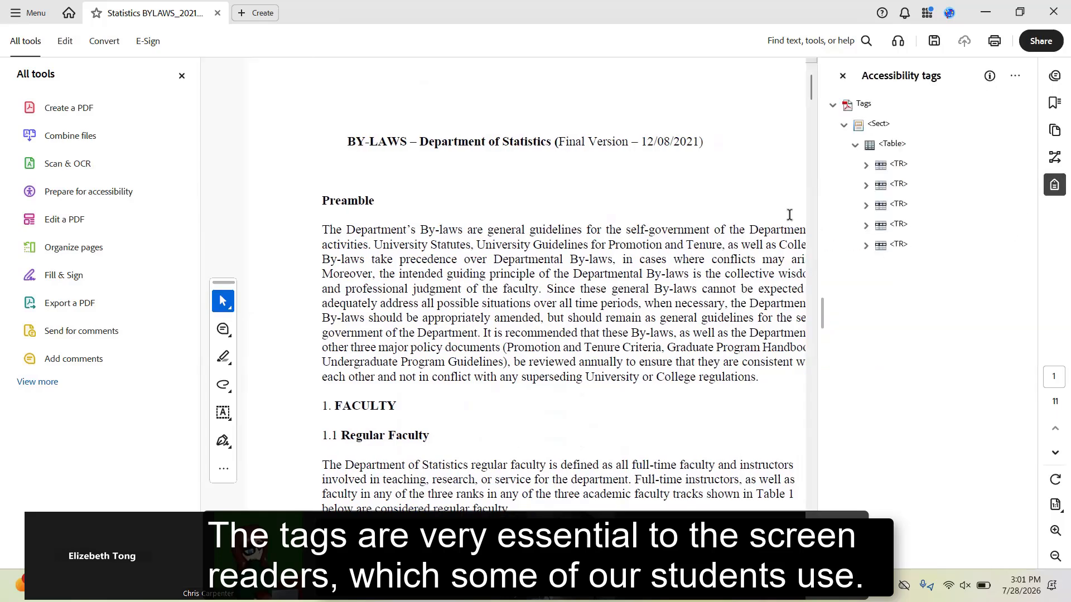
{"action": "left_click_drag", "start_coordinate": [814, 140], "coordinate": [908, 158]}
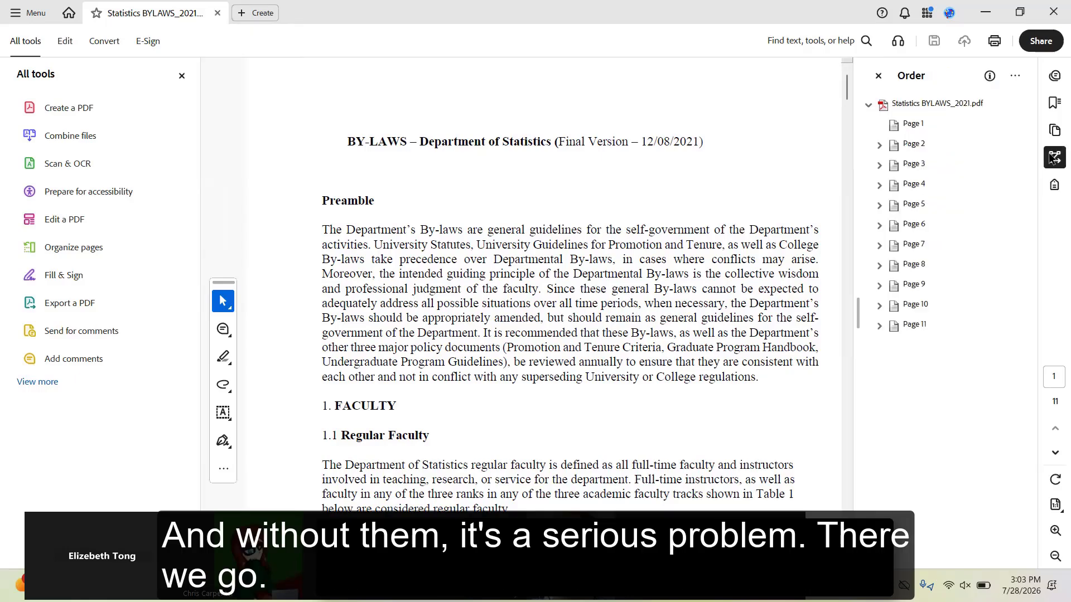
{"action": "left_click", "coordinate": [1054, 185]}
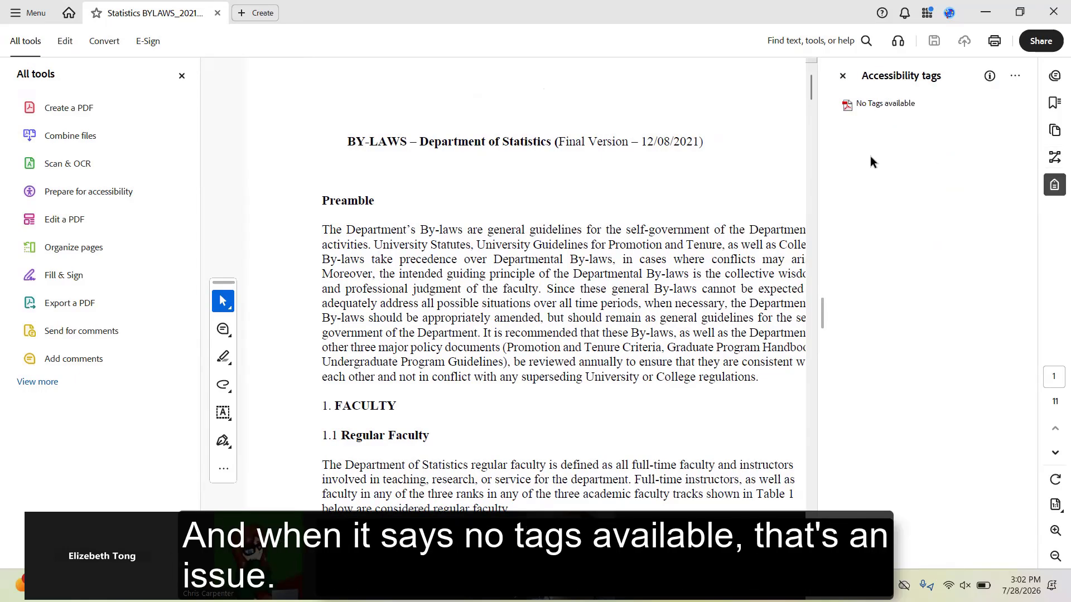
{"action": "left_click_drag", "start_coordinate": [819, 153], "coordinate": [855, 161]}
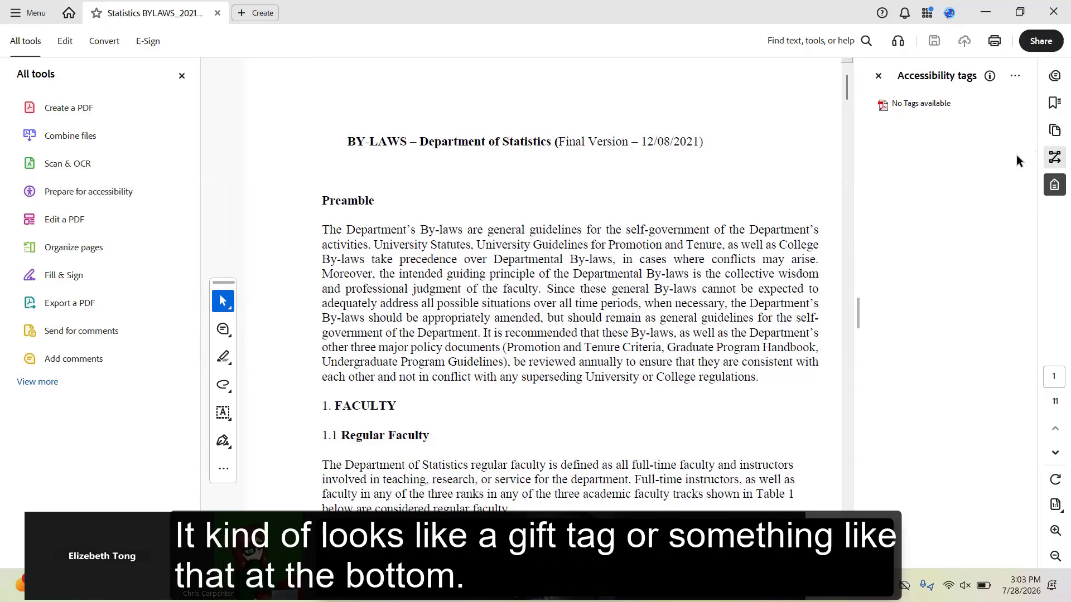
Display the document's reading order and step through its page entries from Page 2 to Page 7
{"action": "left_click", "coordinate": [1052, 159]}
{"action": "left_click", "coordinate": [1052, 159]}
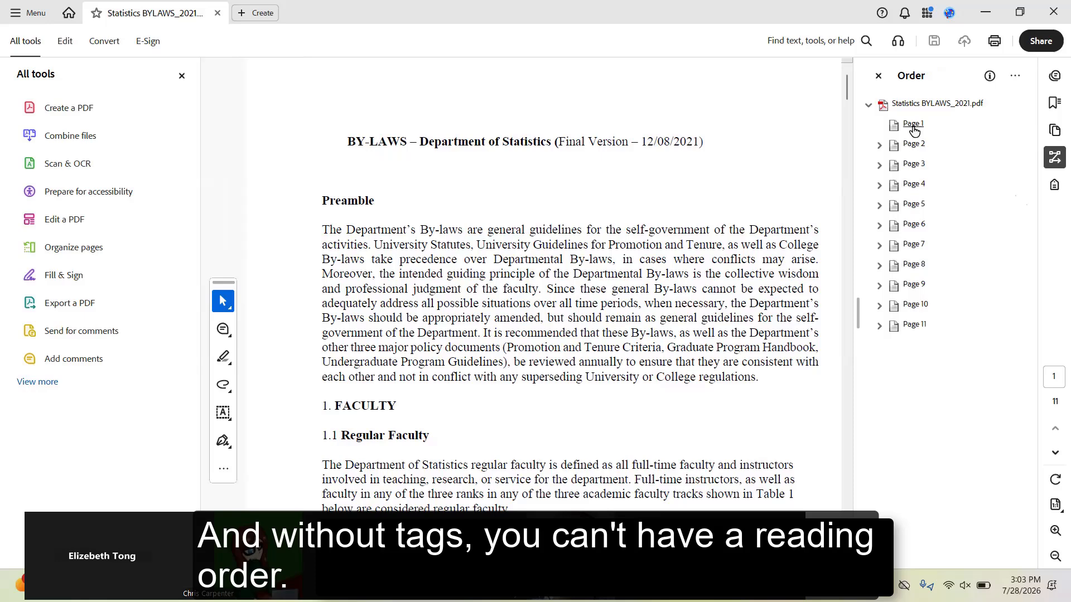
{"action": "left_click", "coordinate": [913, 147]}
{"action": "key", "text": "Down"}
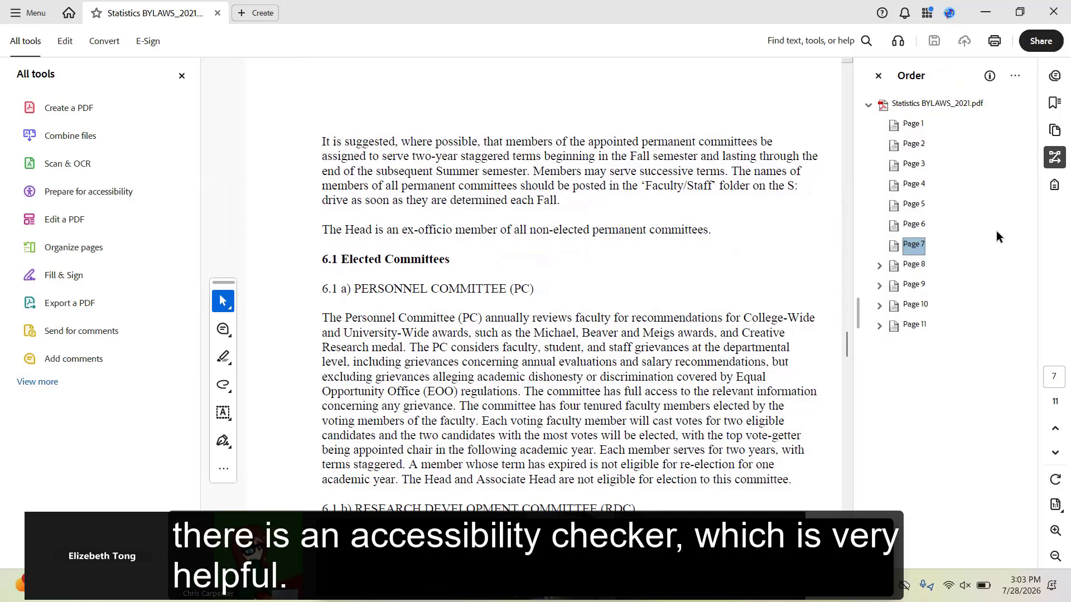
Run a full accessibility check on all pages of the document, creating an accessibility report
{"action": "left_click", "coordinate": [78, 193]}
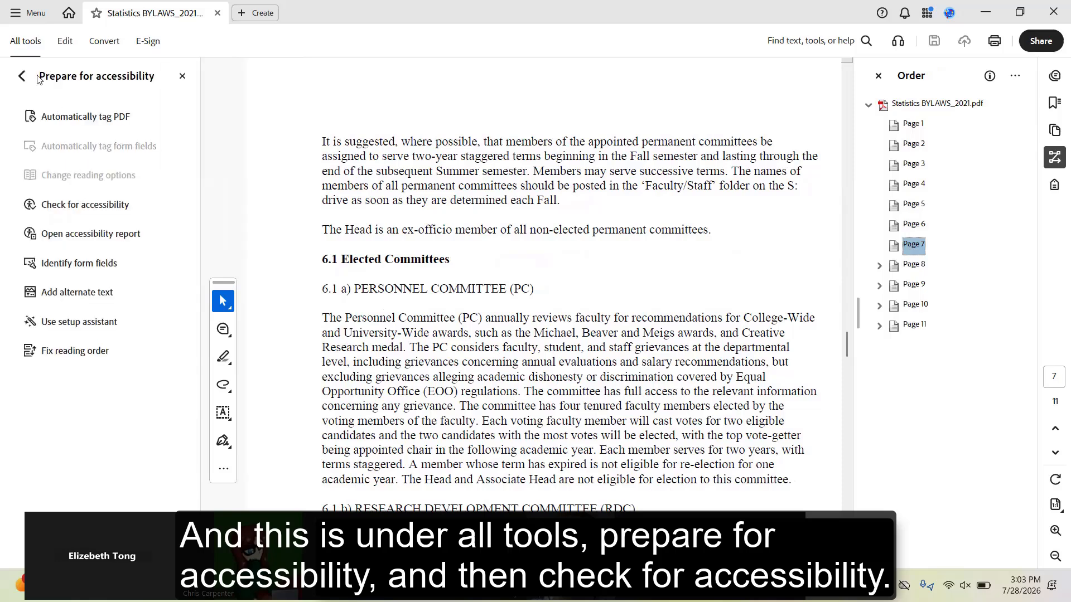
{"action": "left_click", "coordinate": [86, 206]}
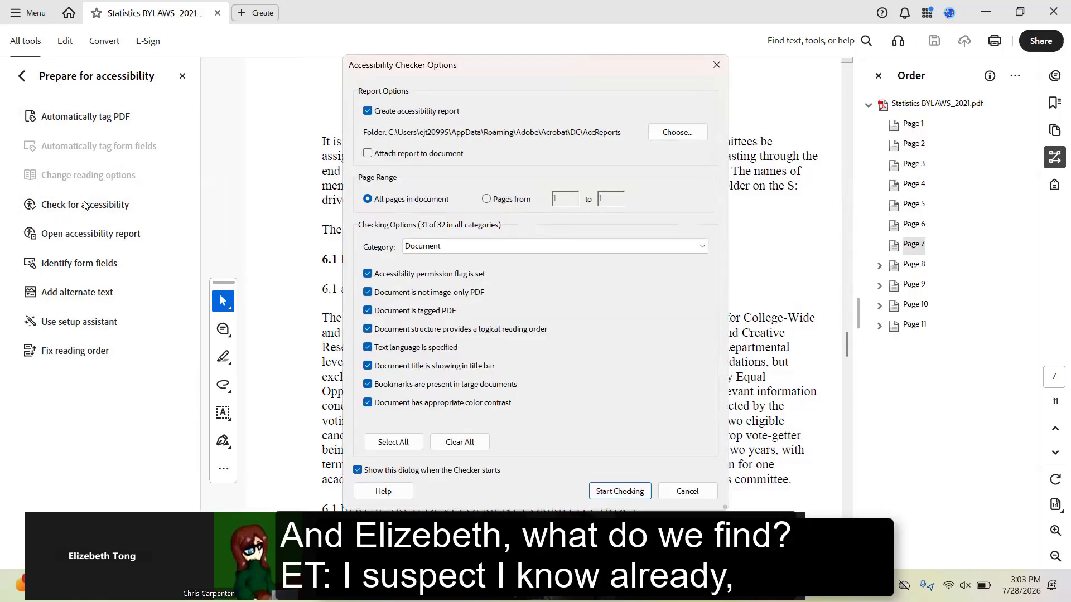
{"action": "left_click", "coordinate": [631, 492]}
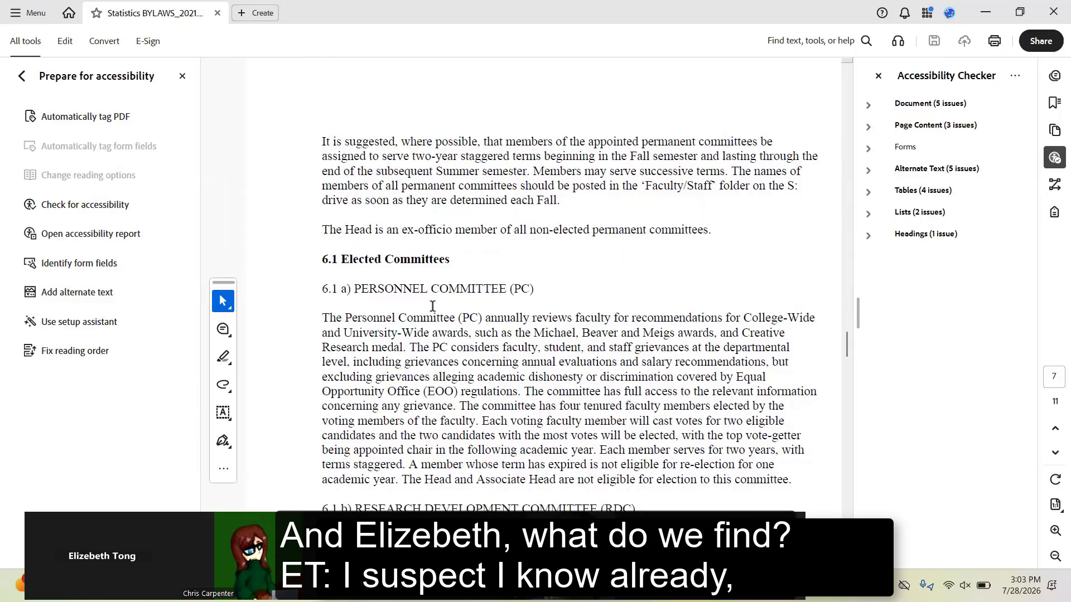
Examine the accessibility check results for the Document, Page Content, Alternate Text and Tables categories
{"action": "left_click", "coordinate": [868, 106]}
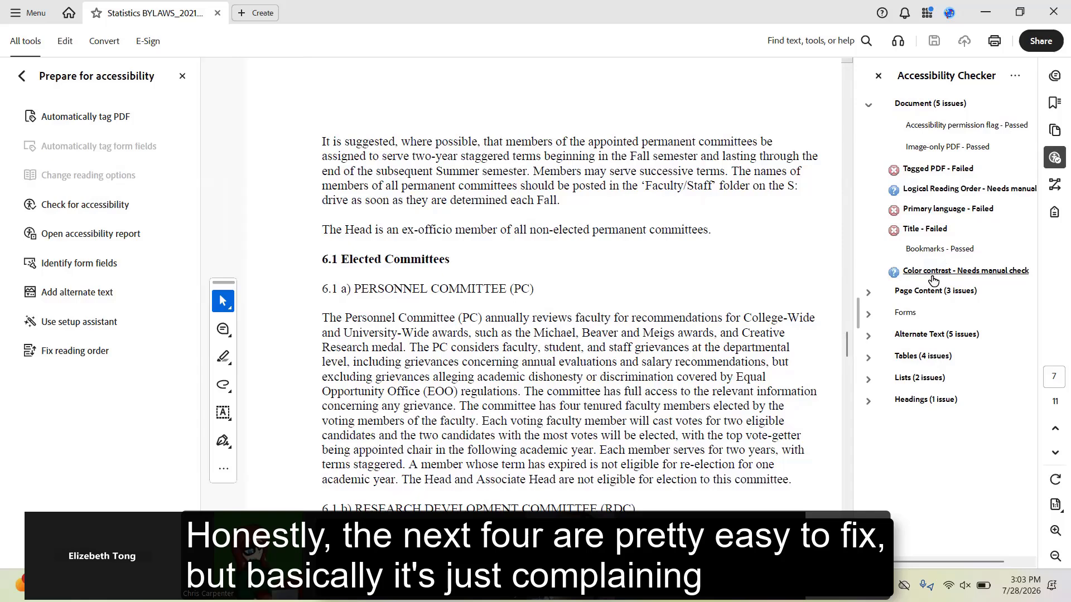
{"action": "left_click", "coordinate": [935, 291]}
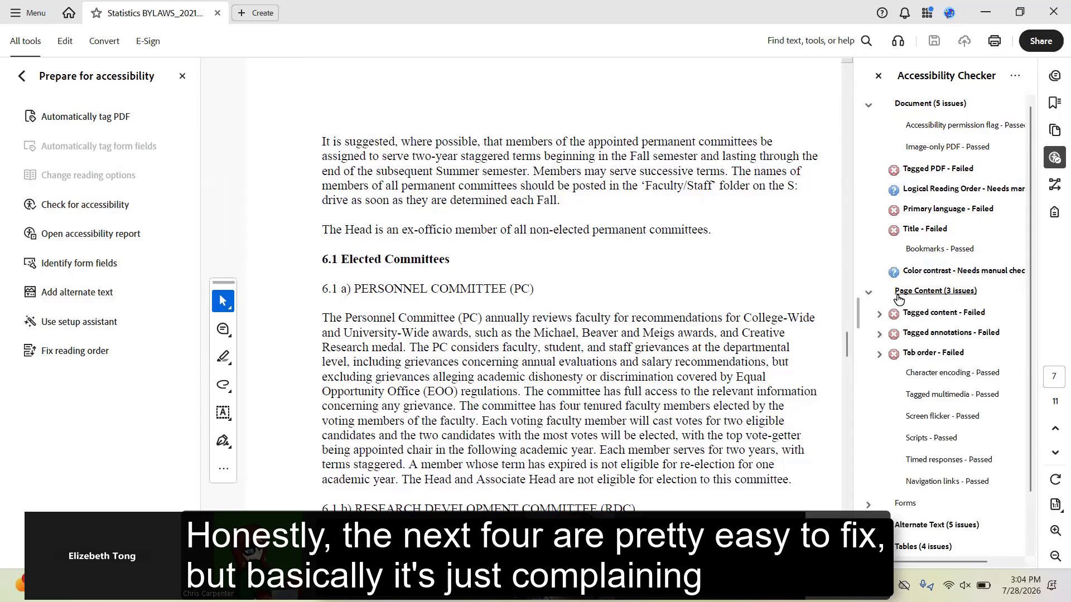
{"action": "scroll", "coordinate": [938, 301], "scroll_direction": "down", "scroll_amount": 1}
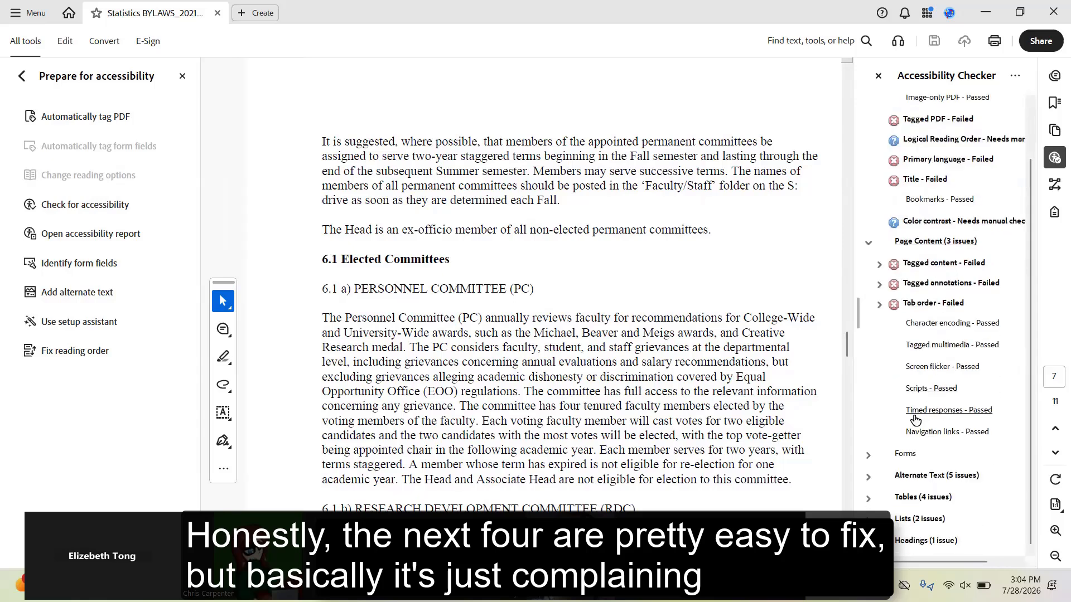
{"action": "left_click", "coordinate": [870, 478]}
{"action": "scroll", "coordinate": [940, 391], "scroll_direction": "down", "scroll_amount": 2}
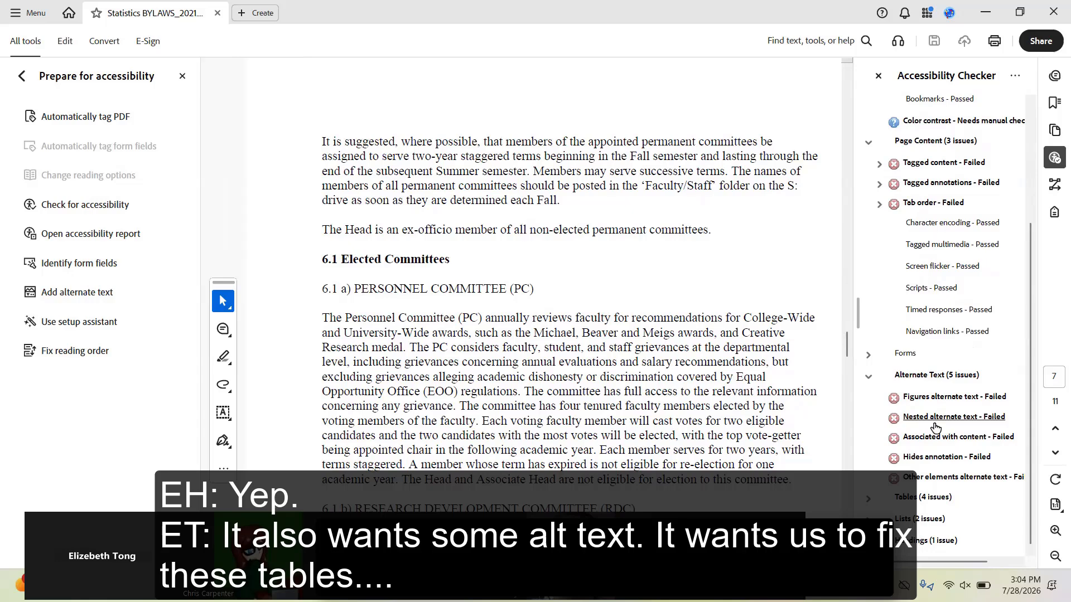
{"action": "left_click", "coordinate": [866, 497]}
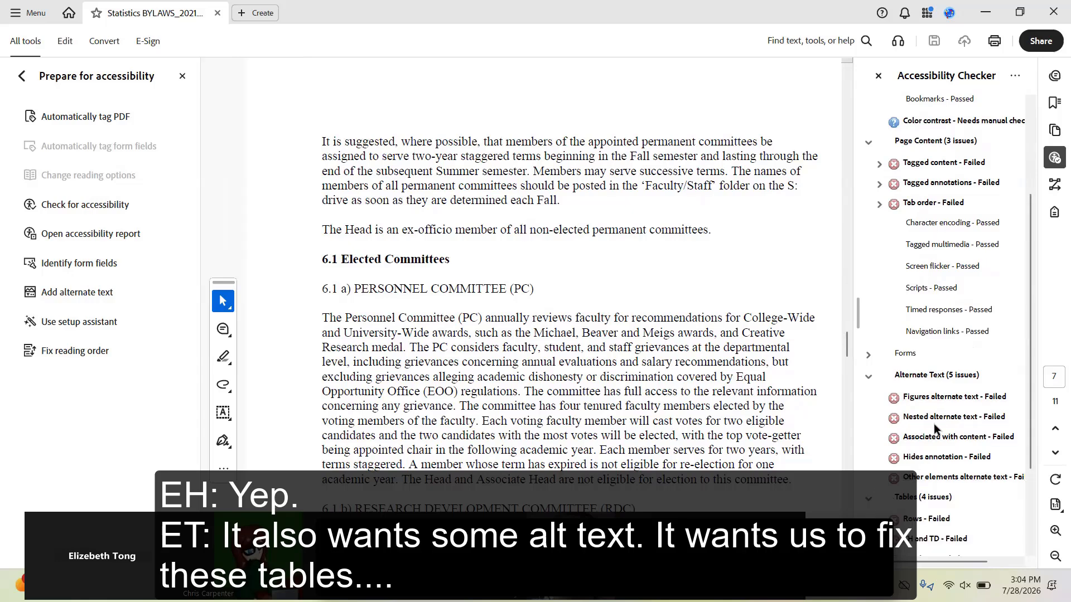
{"action": "scroll", "coordinate": [934, 424], "scroll_direction": "down", "scroll_amount": 2}
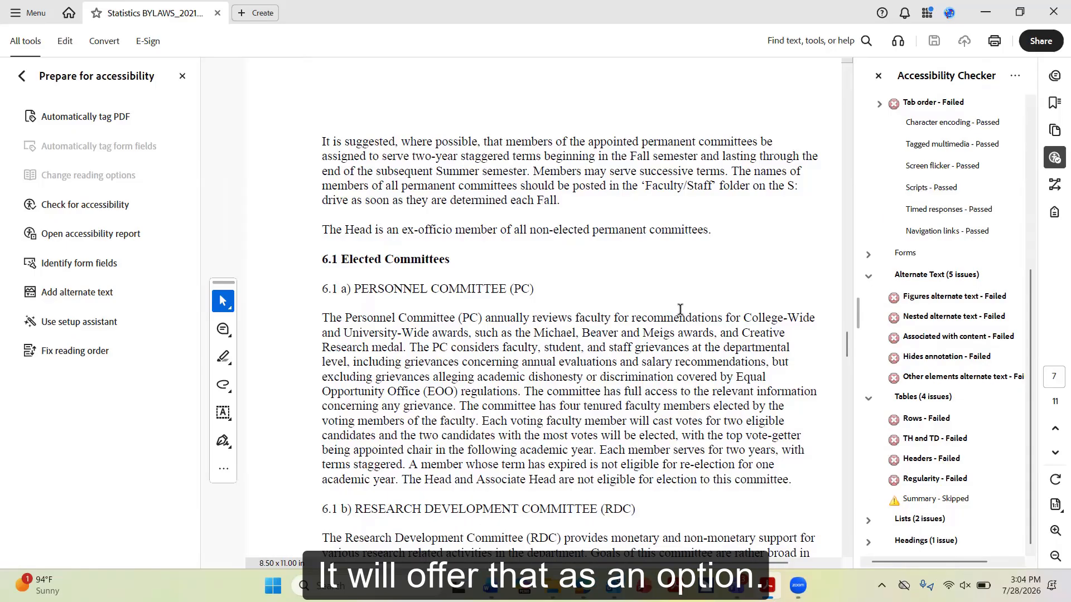
{"action": "scroll", "coordinate": [953, 245], "scroll_direction": "up", "scroll_amount": 5}
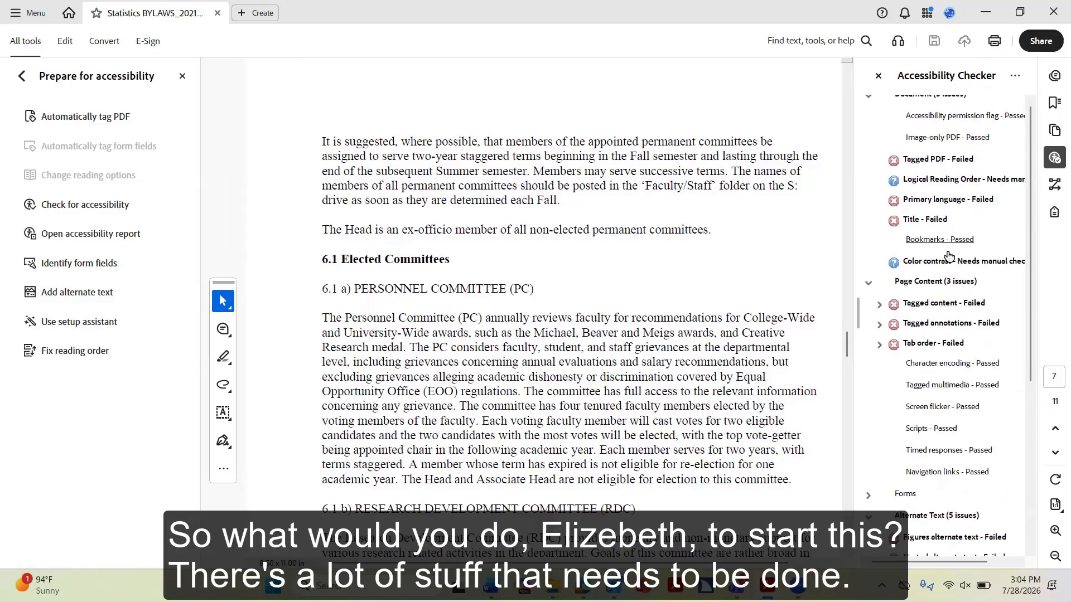
{"action": "scroll", "coordinate": [949, 256], "scroll_direction": "up", "scroll_amount": 1}
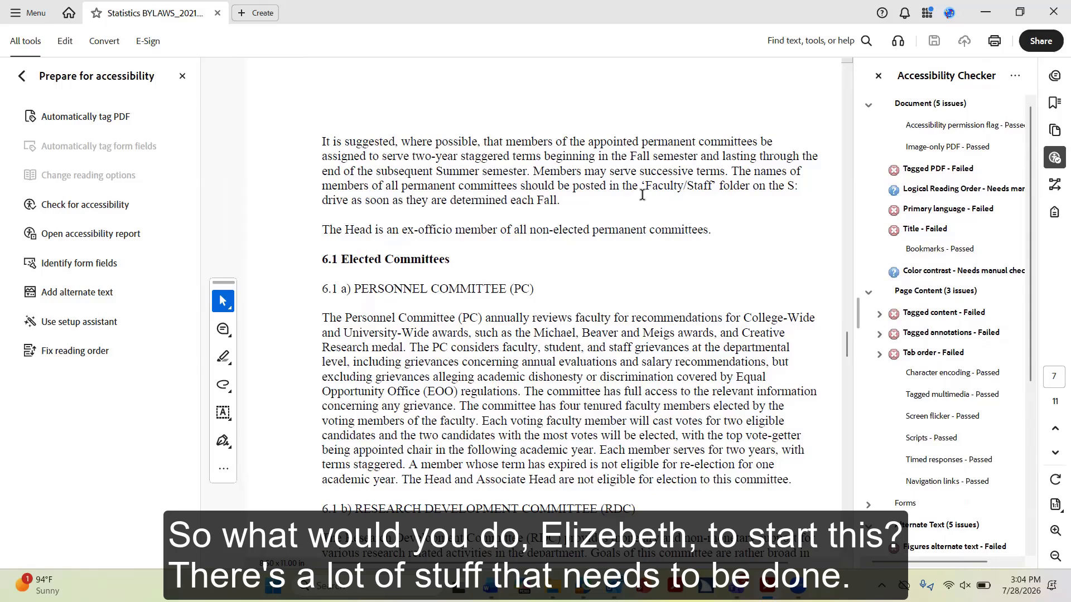
Return to the first page and automatically tag the PDF
{"action": "left_click", "coordinate": [601, 186]}
{"action": "left_click_drag", "start_coordinate": [846, 347], "coordinate": [852, 62]}
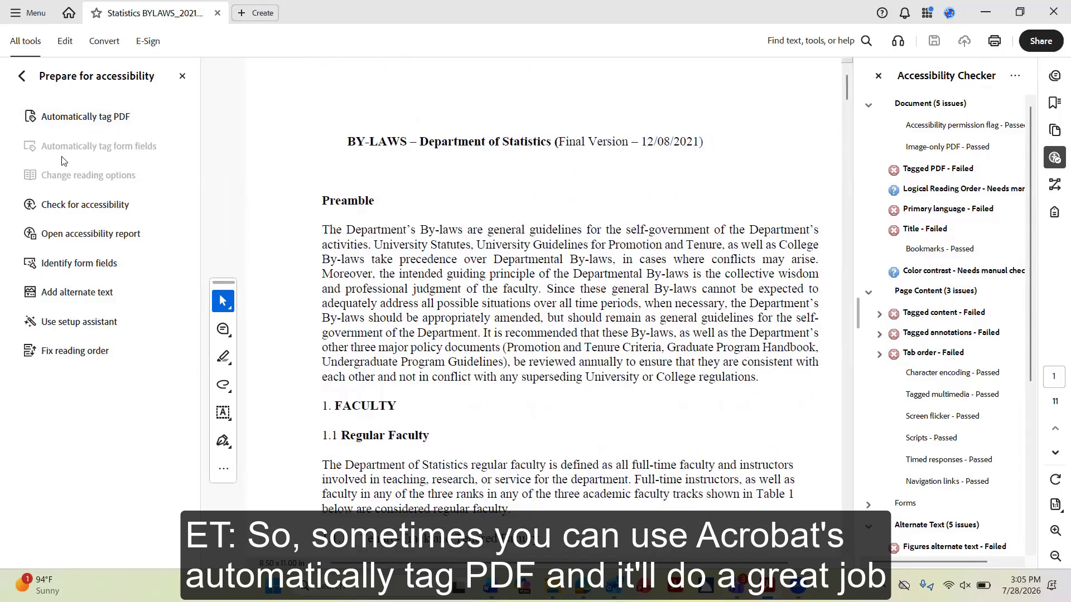
{"action": "left_click", "coordinate": [102, 120]}
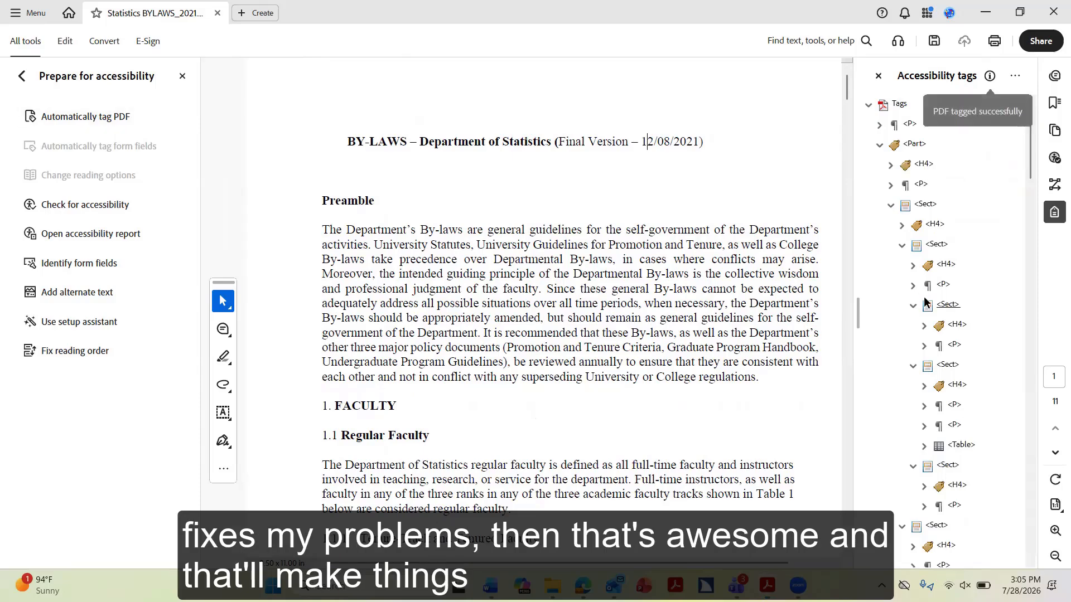
Look through the new tag tree, expanding the first P and H4 tags to match them with the by-laws title and Preamble heading
{"action": "scroll", "coordinate": [923, 298], "scroll_direction": "down", "scroll_amount": 4}
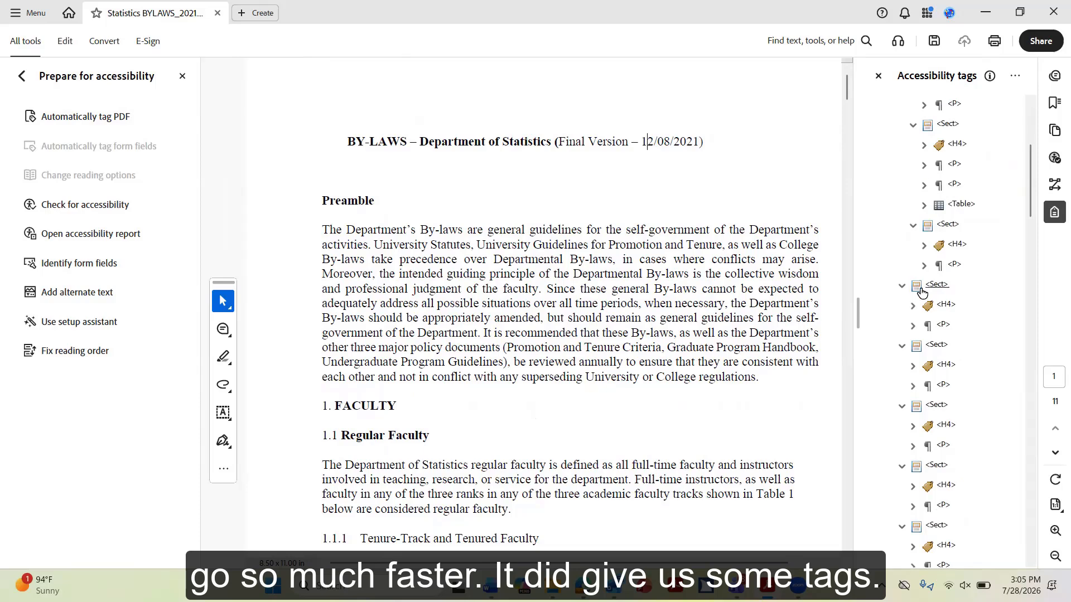
{"action": "scroll", "coordinate": [948, 262], "scroll_direction": "down", "scroll_amount": 5}
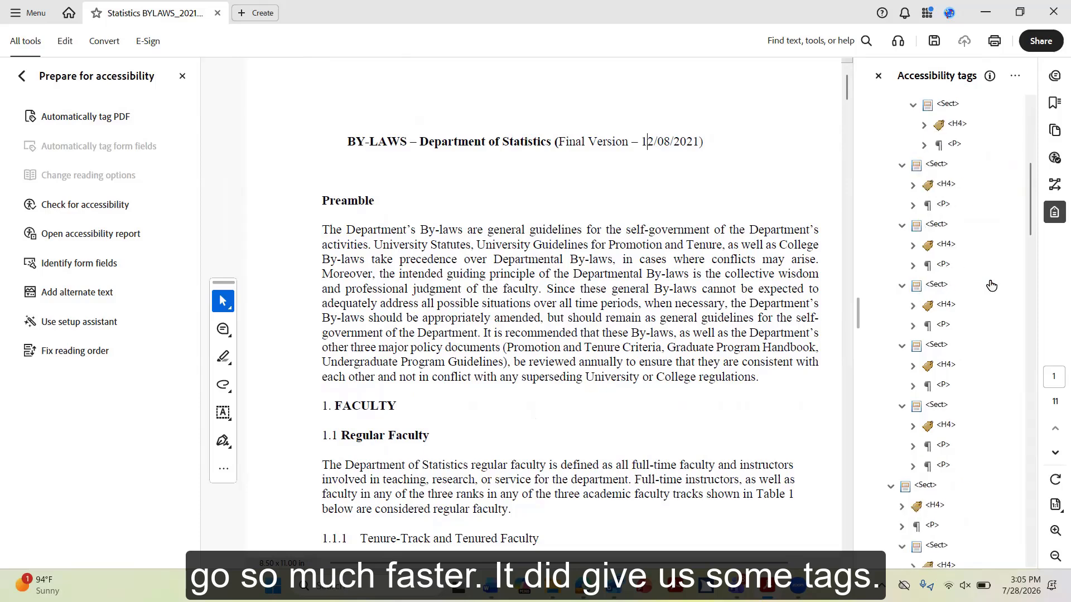
{"action": "scroll", "coordinate": [985, 277], "scroll_direction": "down", "scroll_amount": 2}
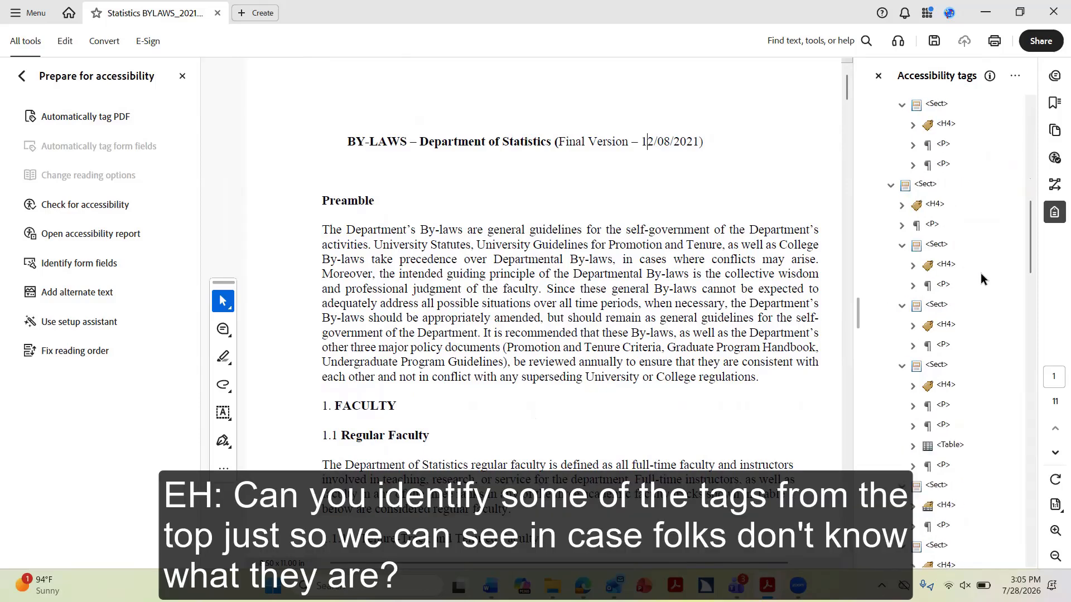
{"action": "left_click", "coordinate": [946, 265]}
{"action": "scroll", "coordinate": [979, 248], "scroll_direction": "up", "scroll_amount": 5}
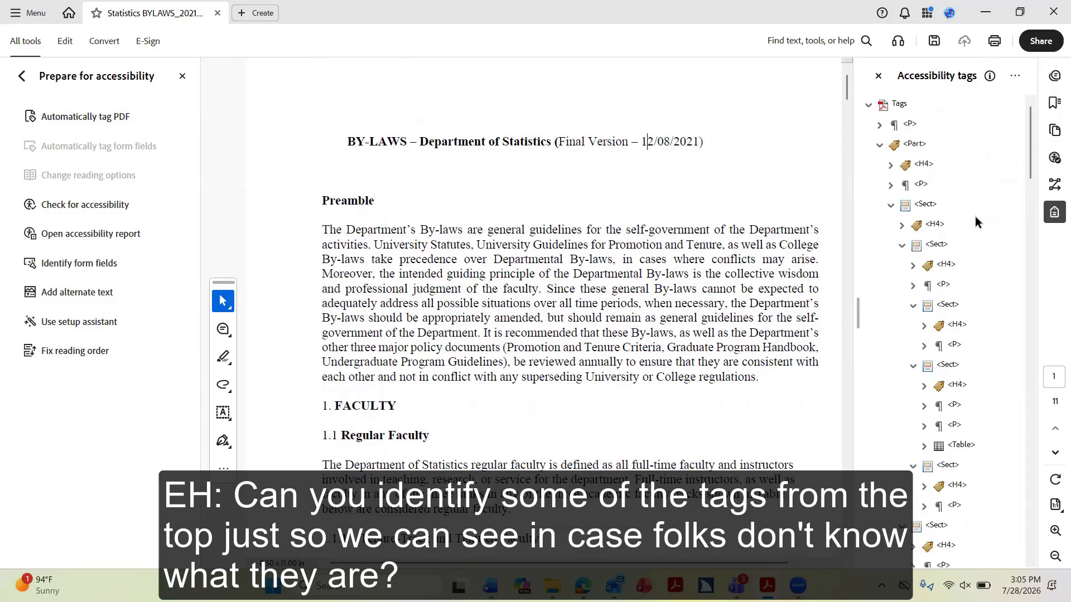
{"action": "left_click", "coordinate": [907, 126]}
{"action": "left_click", "coordinate": [880, 126]}
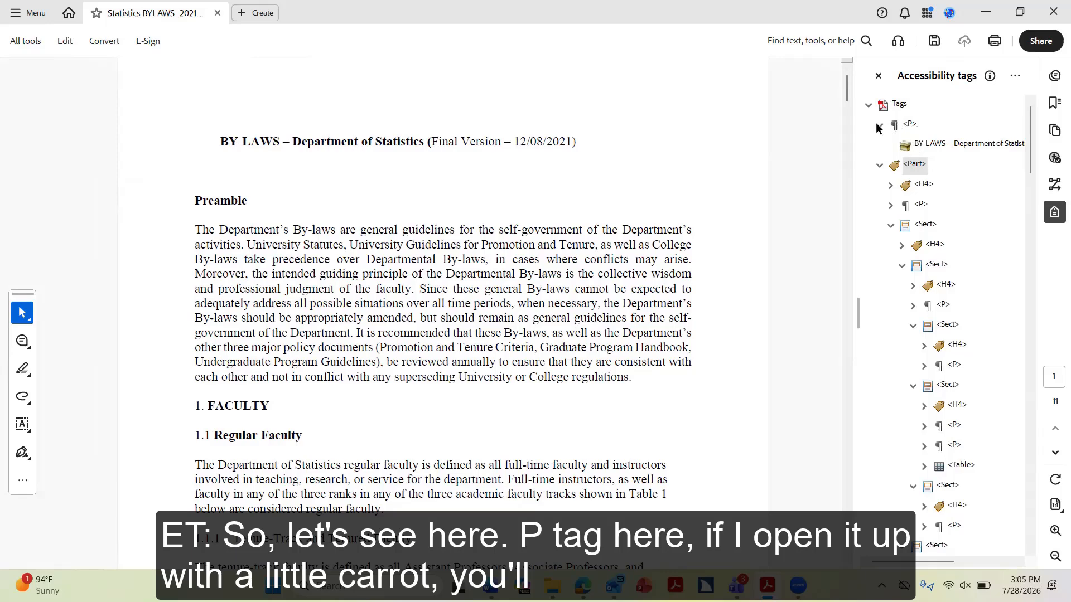
{"action": "left_click", "coordinate": [986, 147]}
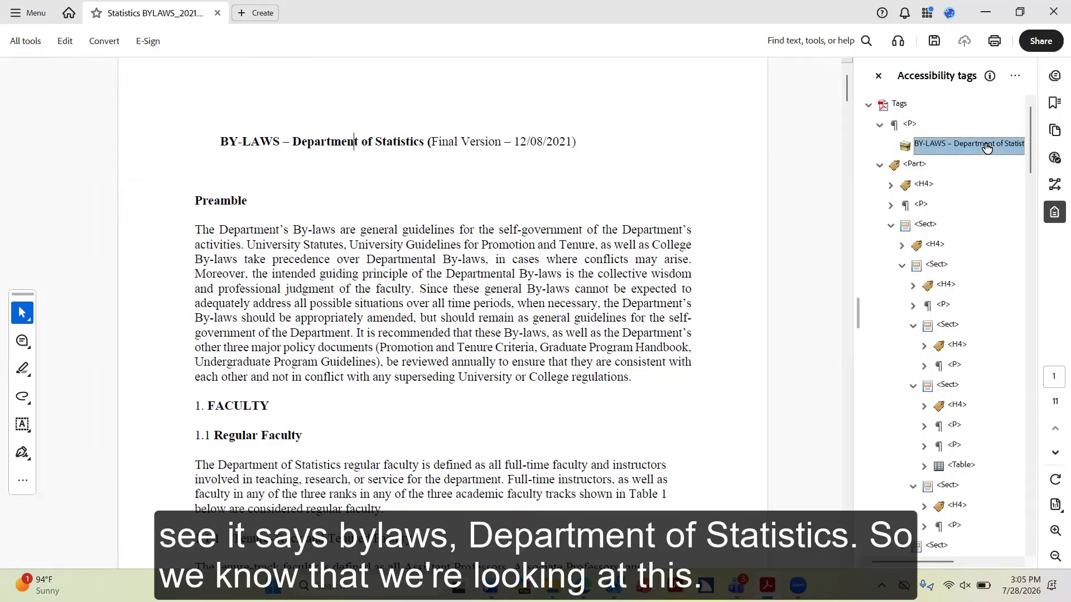
{"action": "left_click_drag", "start_coordinate": [222, 143], "coordinate": [423, 144]}
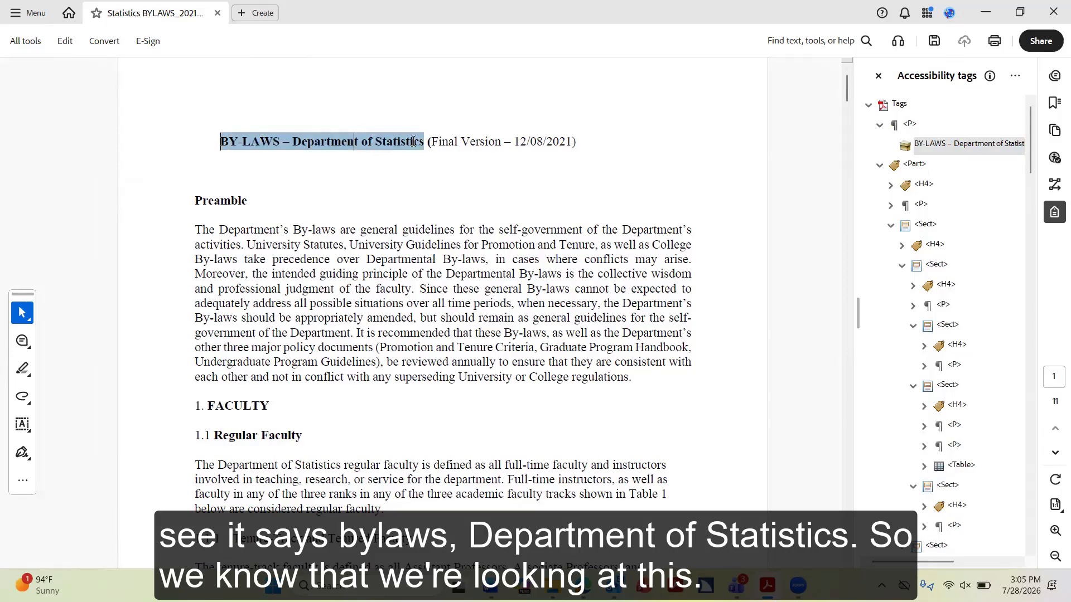
{"action": "left_click", "coordinate": [319, 176]}
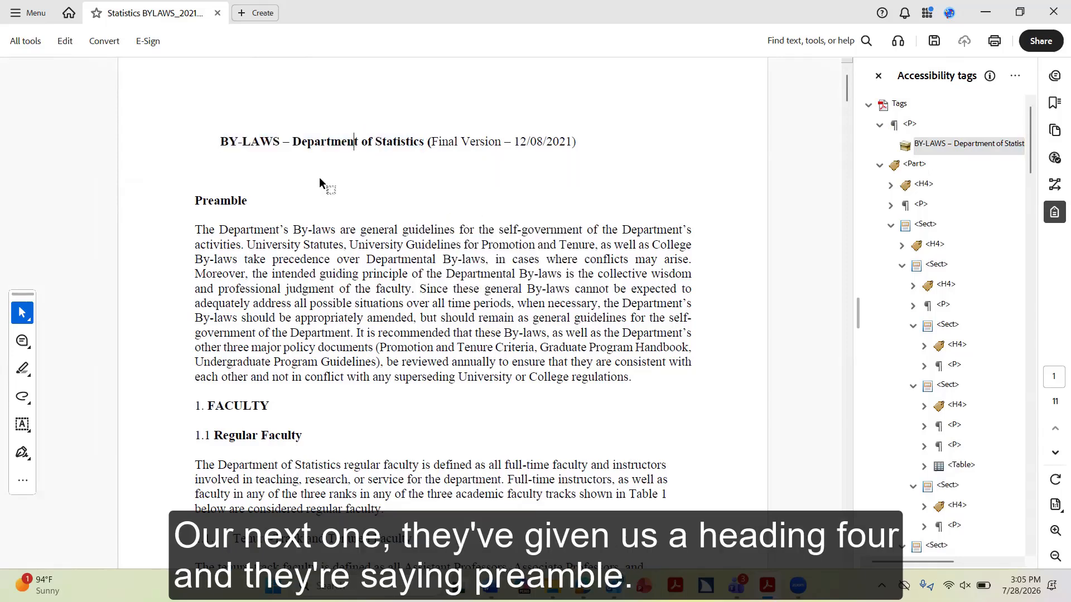
{"action": "left_click", "coordinate": [891, 185]}
{"action": "left_click", "coordinate": [941, 205]}
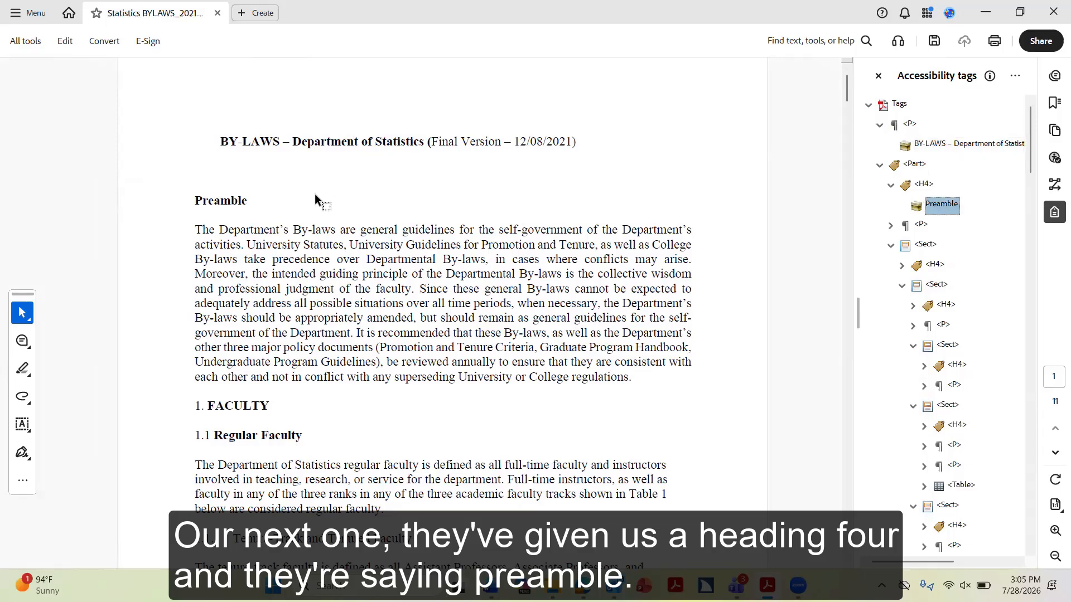
Compare the Preamble heading and the paragraph below it with their tags, expanding the P tag and selecting its content
{"action": "double_click", "coordinate": [226, 201]}
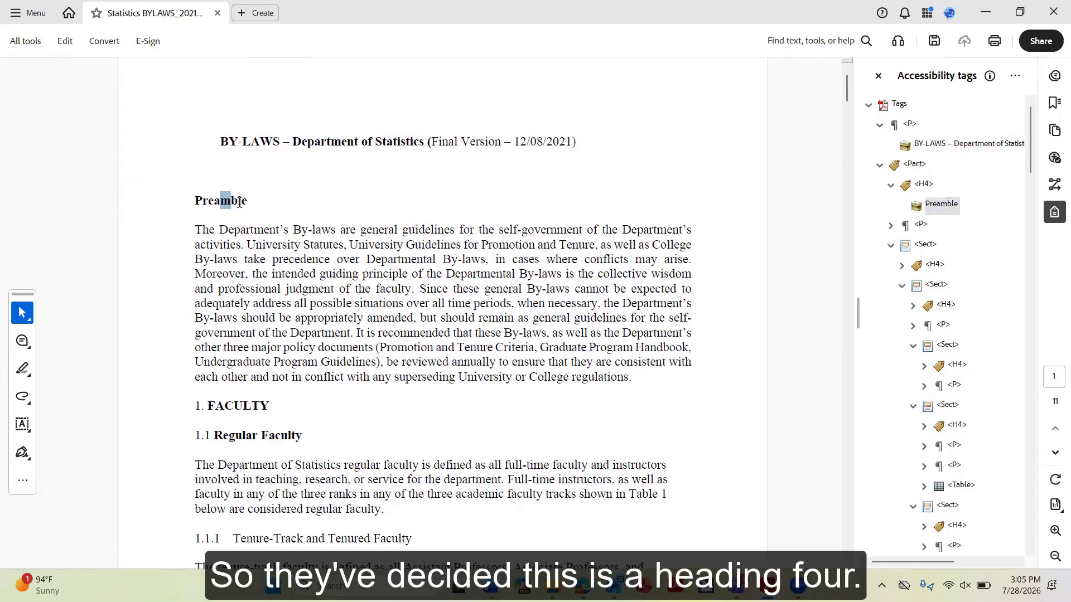
{"action": "left_click", "coordinate": [495, 240]}
{"action": "scroll", "coordinate": [485, 243], "scroll_direction": "down", "scroll_amount": 2}
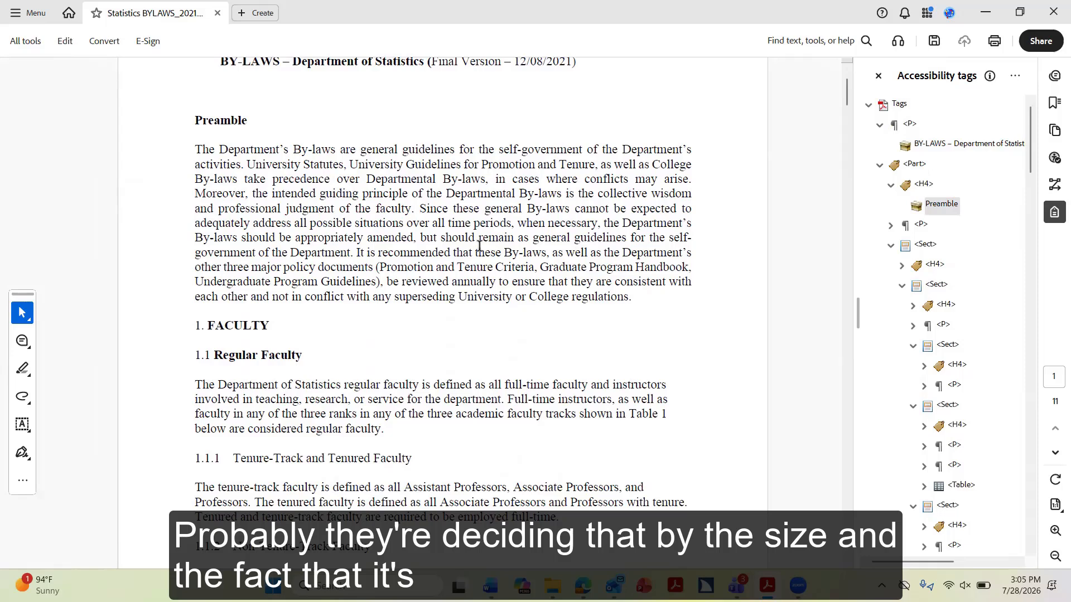
{"action": "scroll", "coordinate": [410, 178], "scroll_direction": "down", "scroll_amount": 1}
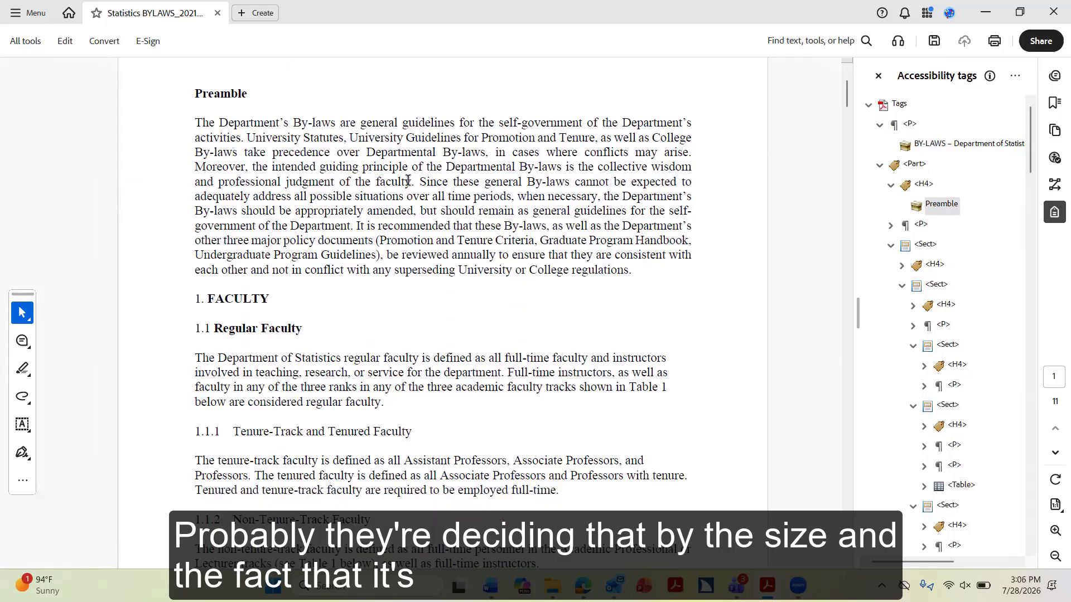
{"action": "left_click", "coordinate": [231, 91]}
{"action": "left_click", "coordinate": [246, 125]}
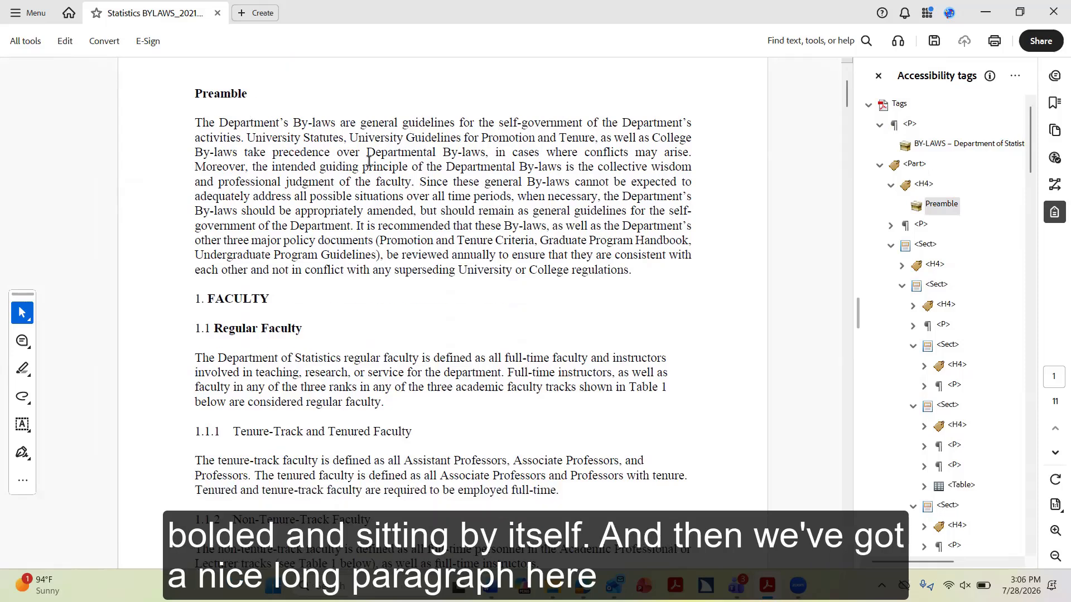
{"action": "scroll", "coordinate": [368, 162], "scroll_direction": "down", "scroll_amount": 1}
{"action": "left_click", "coordinate": [890, 226]}
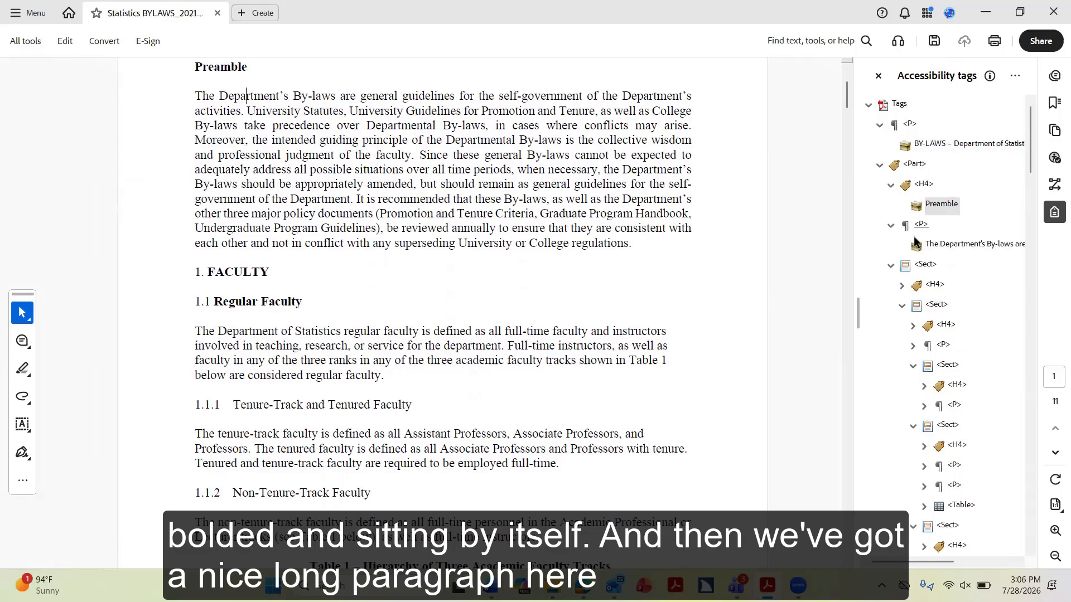
{"action": "left_click", "coordinate": [916, 244]}
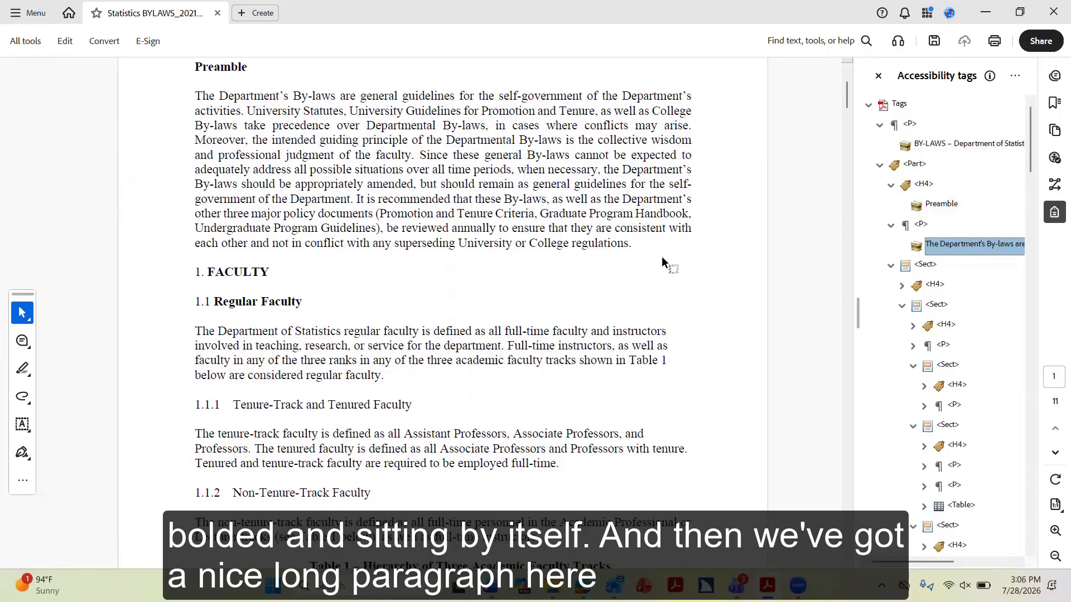
Expand the first section's H4 tag and match its content with the FACULTY heading on the page
{"action": "scroll", "coordinate": [937, 260], "scroll_direction": "down", "scroll_amount": 2}
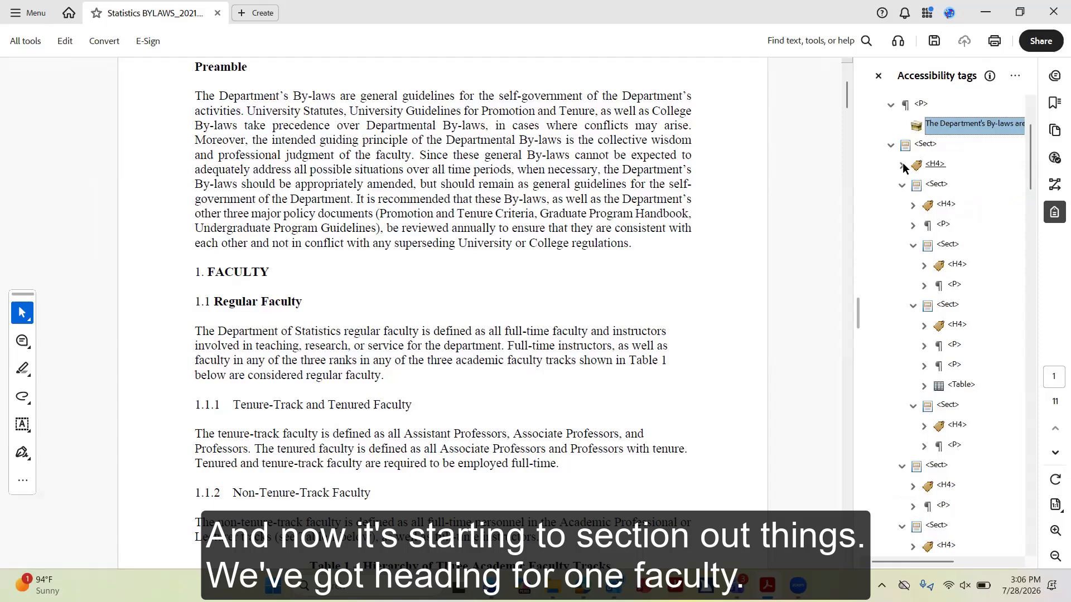
{"action": "left_click", "coordinate": [903, 165]}
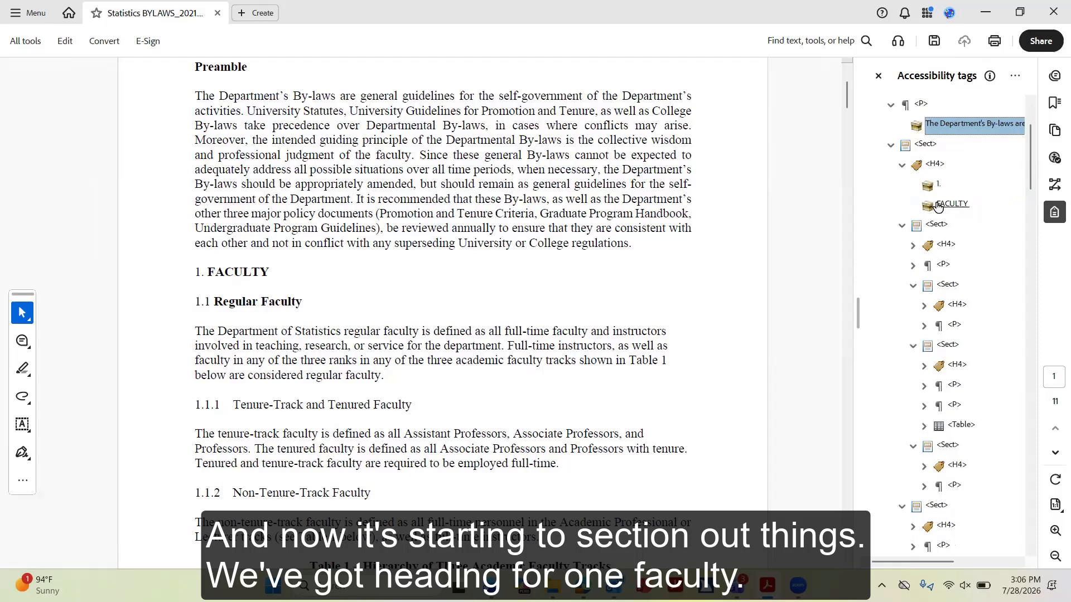
{"action": "left_click", "coordinate": [951, 204]}
{"action": "left_click_drag", "start_coordinate": [207, 273], "coordinate": [265, 273]}
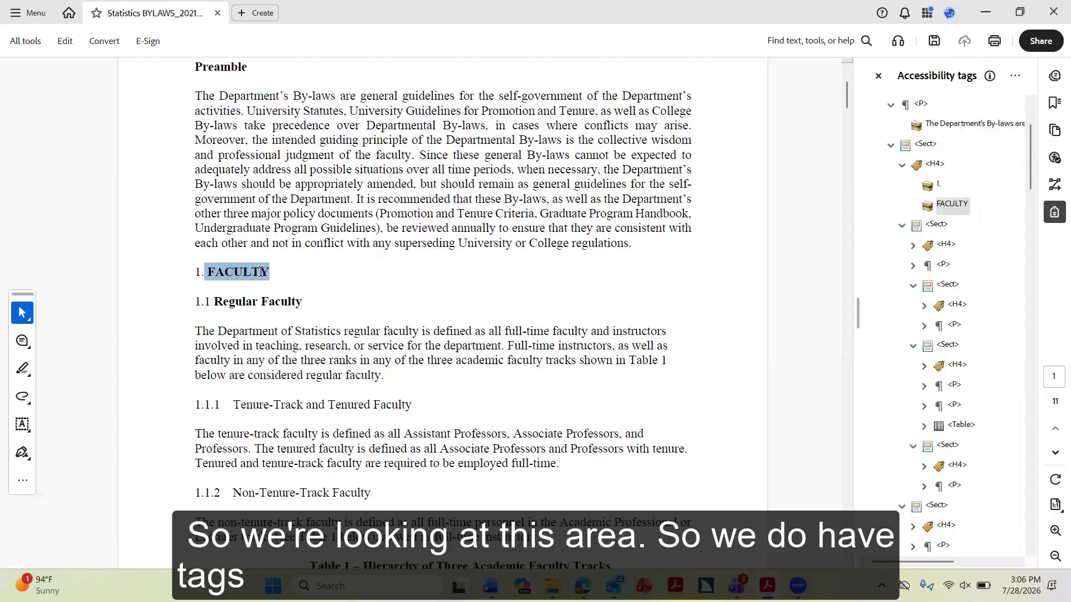
{"action": "left_click", "coordinate": [267, 199]}
{"action": "scroll", "coordinate": [515, 257], "scroll_direction": "down", "scroll_amount": 1}
{"action": "scroll", "coordinate": [681, 256], "scroll_direction": "down", "scroll_amount": 1}
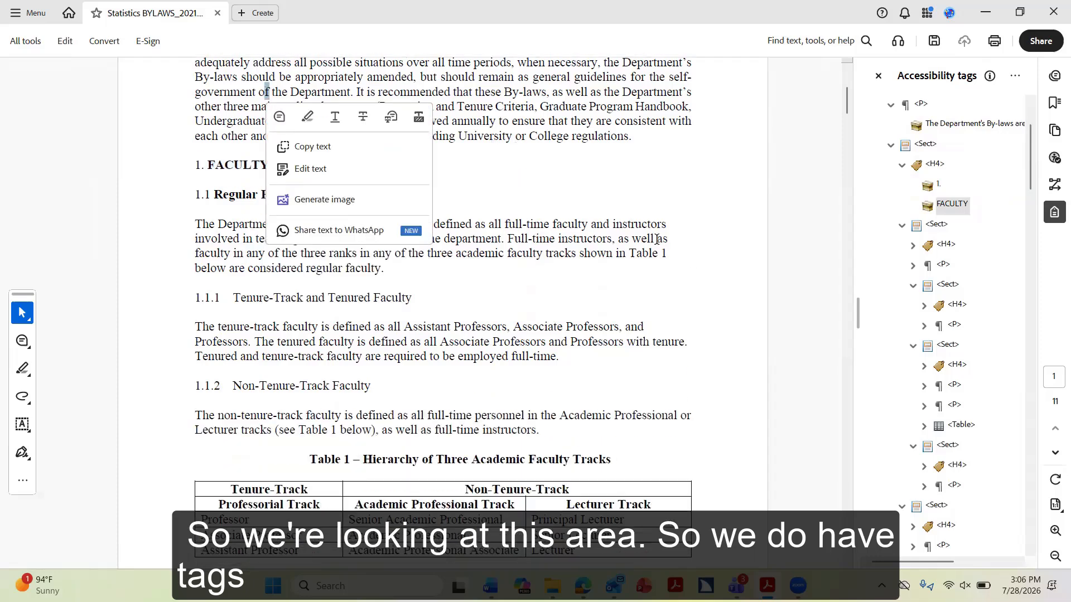
{"action": "left_click", "coordinate": [587, 231]}
Select the first Table tag and compare it with Table 1 – Hierarchy of Three Academic Faculty Tracks on page 1
{"action": "scroll", "coordinate": [966, 245], "scroll_direction": "down", "scroll_amount": 4}
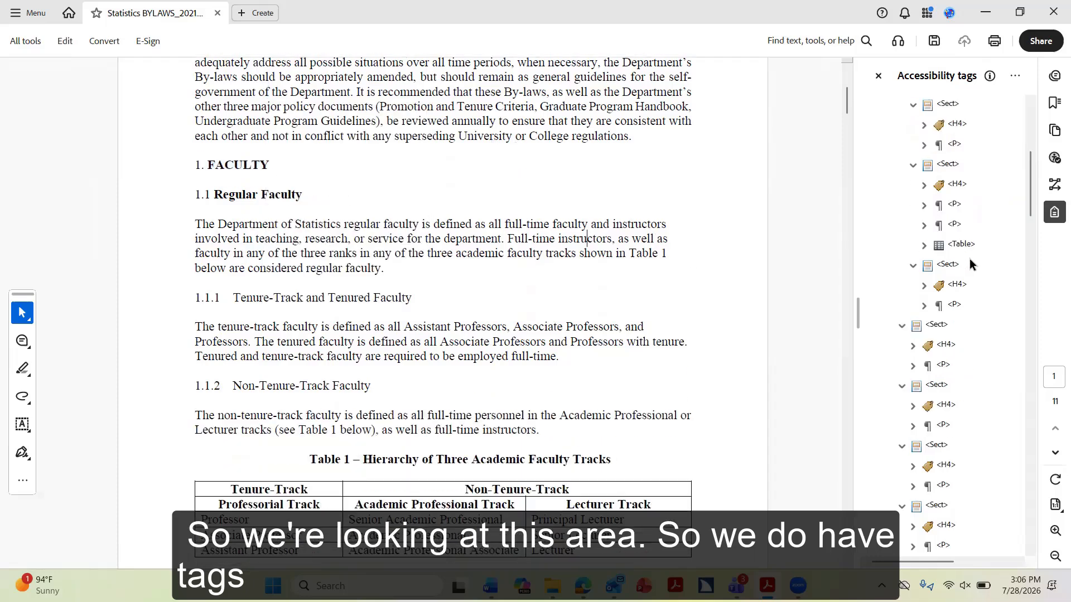
{"action": "left_click", "coordinate": [961, 184]}
{"action": "scroll", "coordinate": [563, 193], "scroll_direction": "down", "scroll_amount": 5}
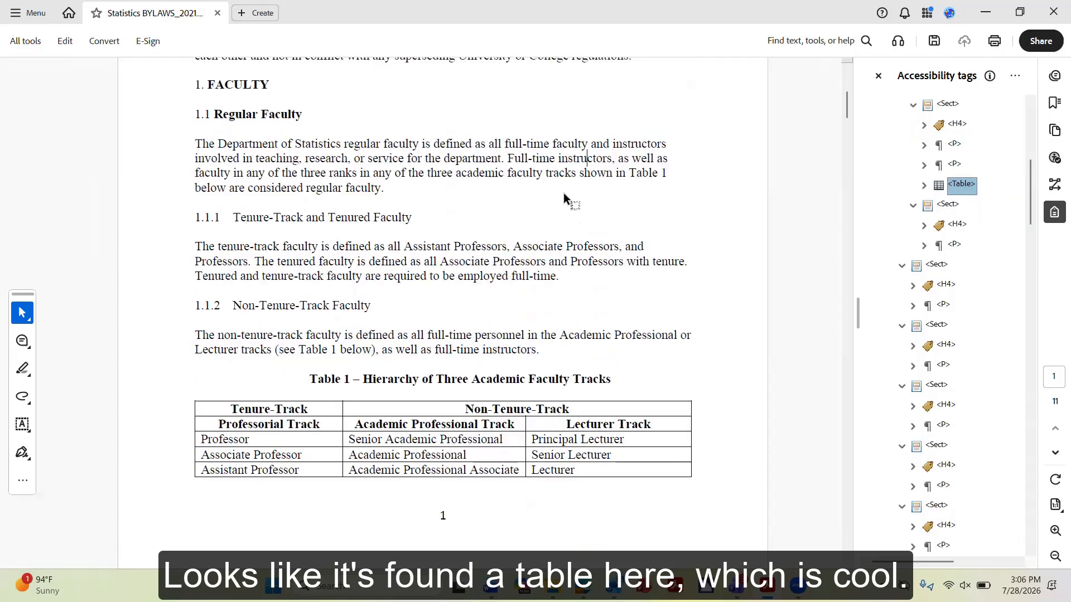
{"action": "left_click_drag", "start_coordinate": [225, 223], "coordinate": [316, 249]}
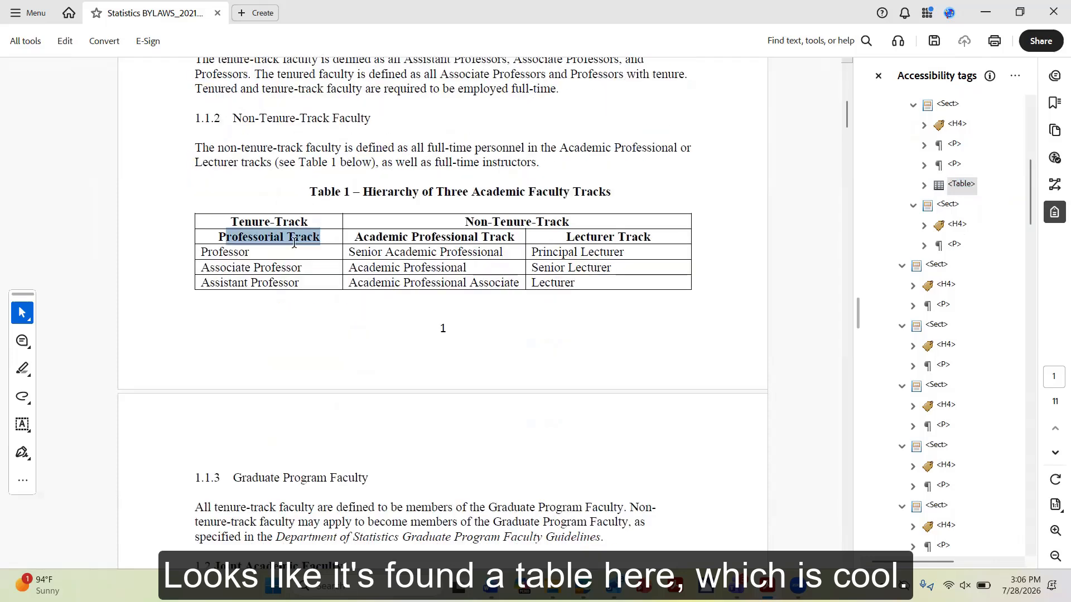
{"action": "left_click", "coordinate": [242, 223]}
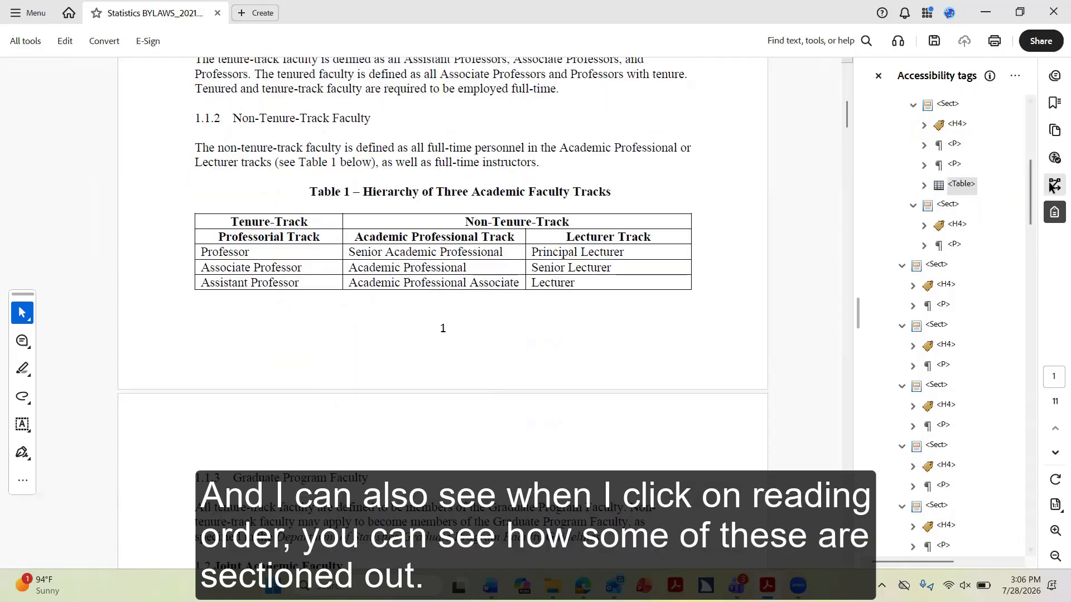
Show the document's reading order and examine the numbered regions on page 1, from the by-laws title through Table 1
{"action": "left_click", "coordinate": [1053, 186]}
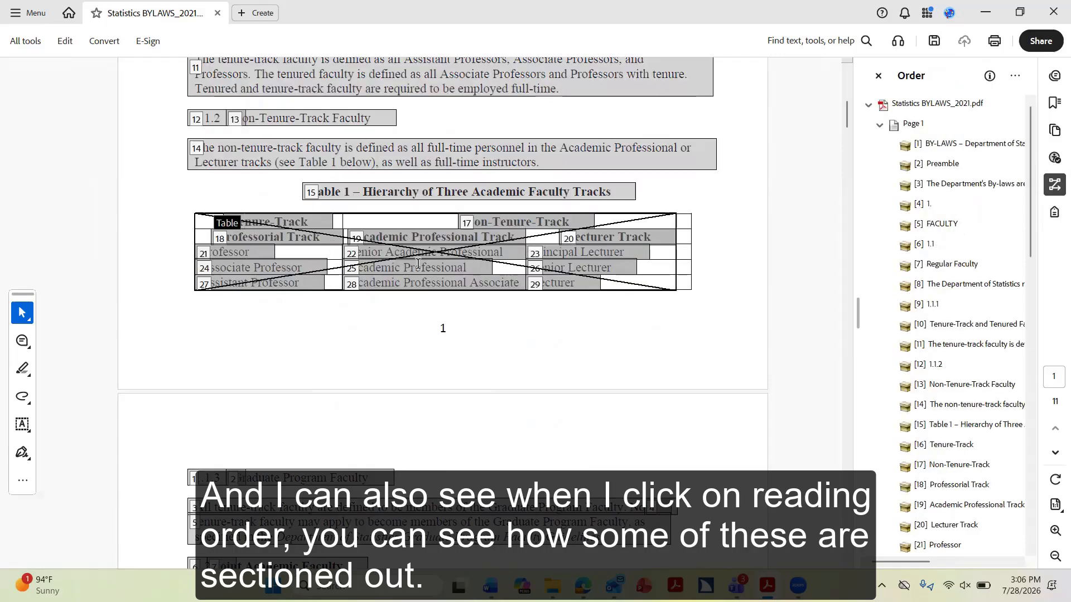
{"action": "scroll", "coordinate": [401, 183], "scroll_direction": "up", "scroll_amount": 3}
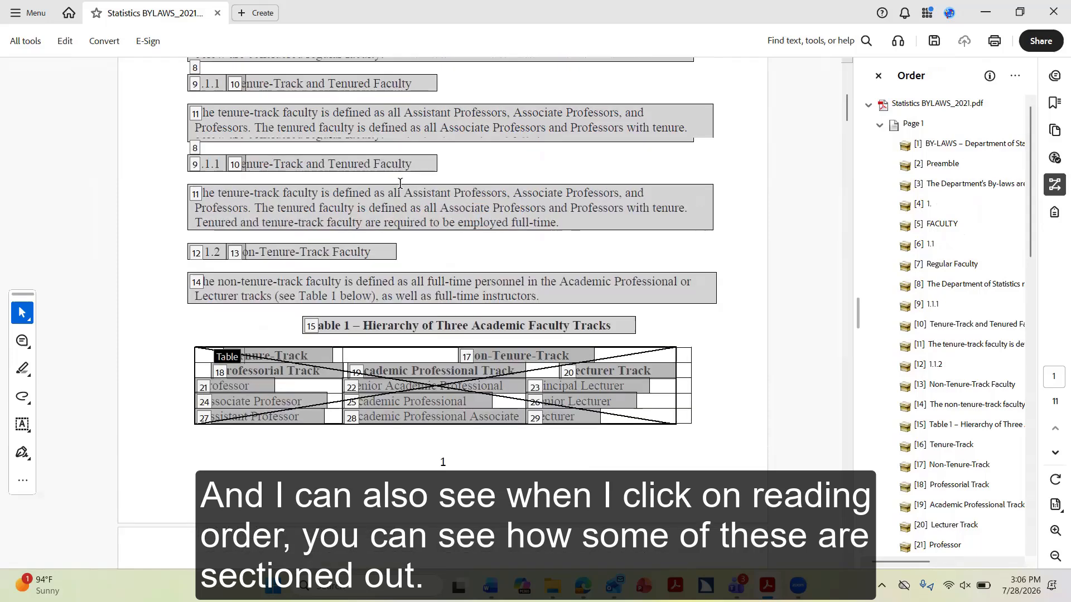
{"action": "scroll", "coordinate": [441, 183], "scroll_direction": "up", "scroll_amount": 2}
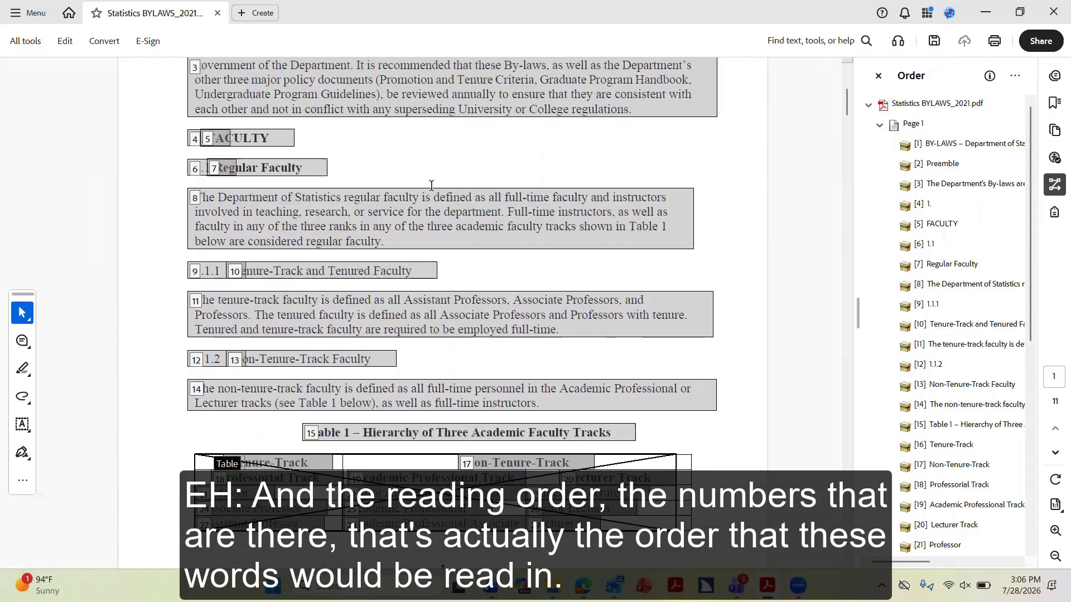
{"action": "scroll", "coordinate": [432, 186], "scroll_direction": "up", "scroll_amount": 2}
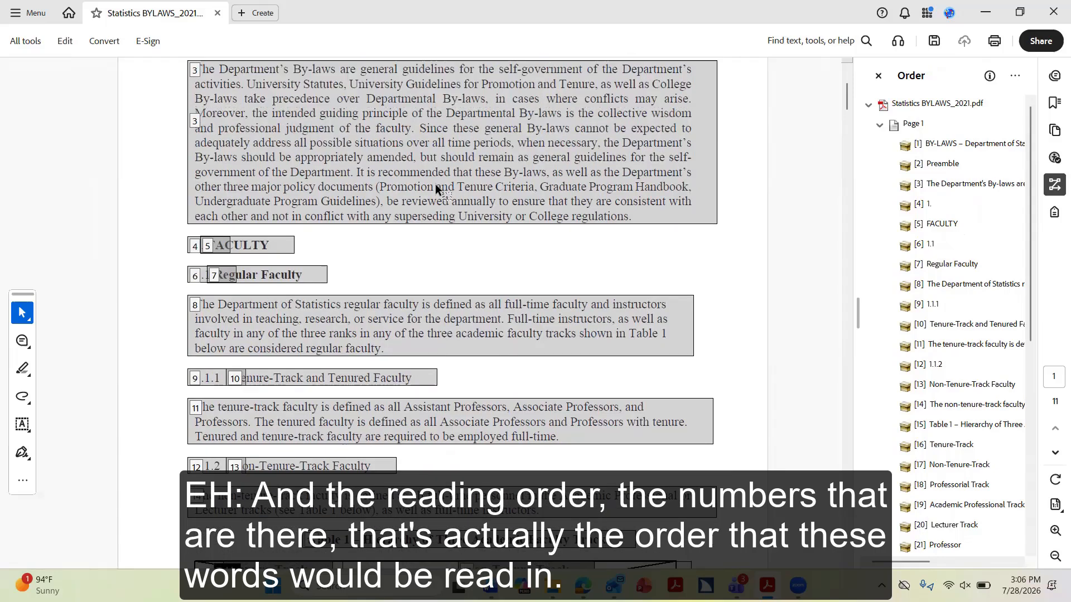
{"action": "scroll", "coordinate": [436, 186], "scroll_direction": "up", "scroll_amount": 3}
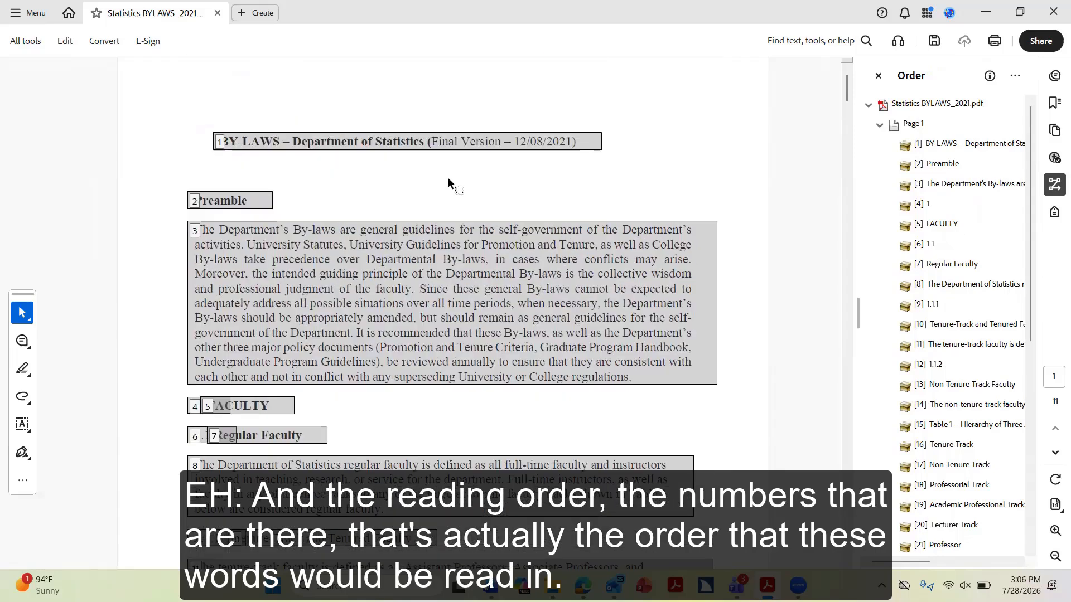
{"action": "scroll", "coordinate": [583, 182], "scroll_direction": "down", "scroll_amount": 1}
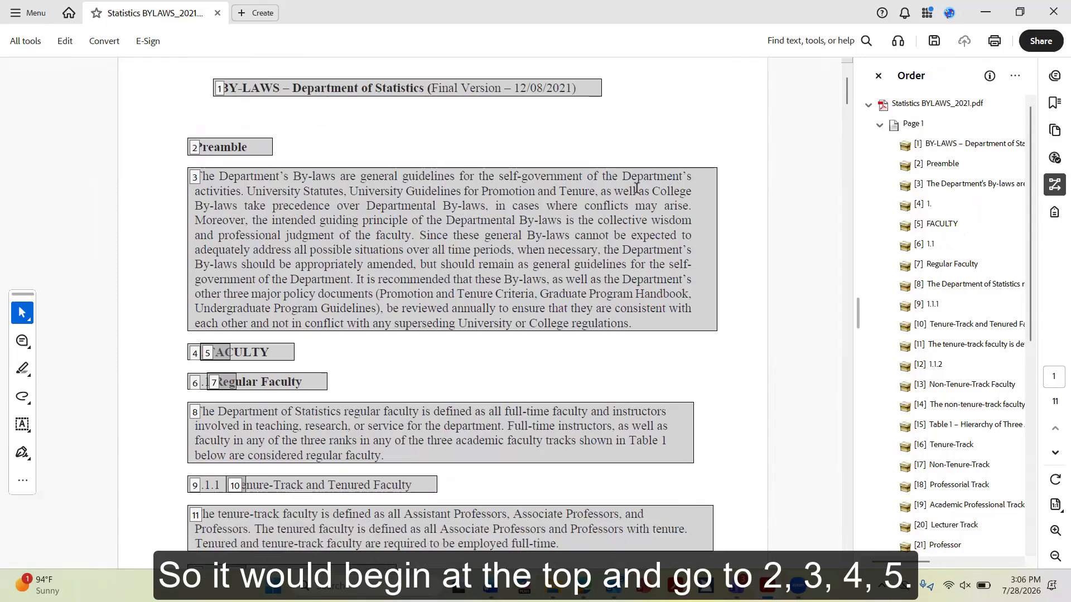
{"action": "scroll", "coordinate": [636, 188], "scroll_direction": "down", "scroll_amount": 5}
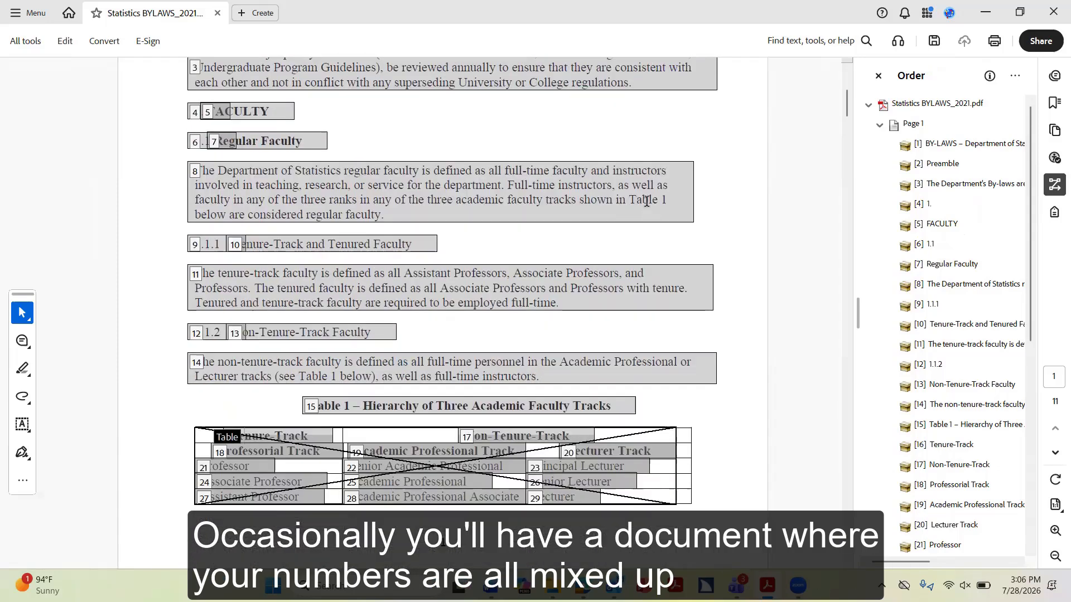
{"action": "scroll", "coordinate": [644, 203], "scroll_direction": "down", "scroll_amount": 2}
{"action": "scroll", "coordinate": [642, 214], "scroll_direction": "down", "scroll_amount": 1}
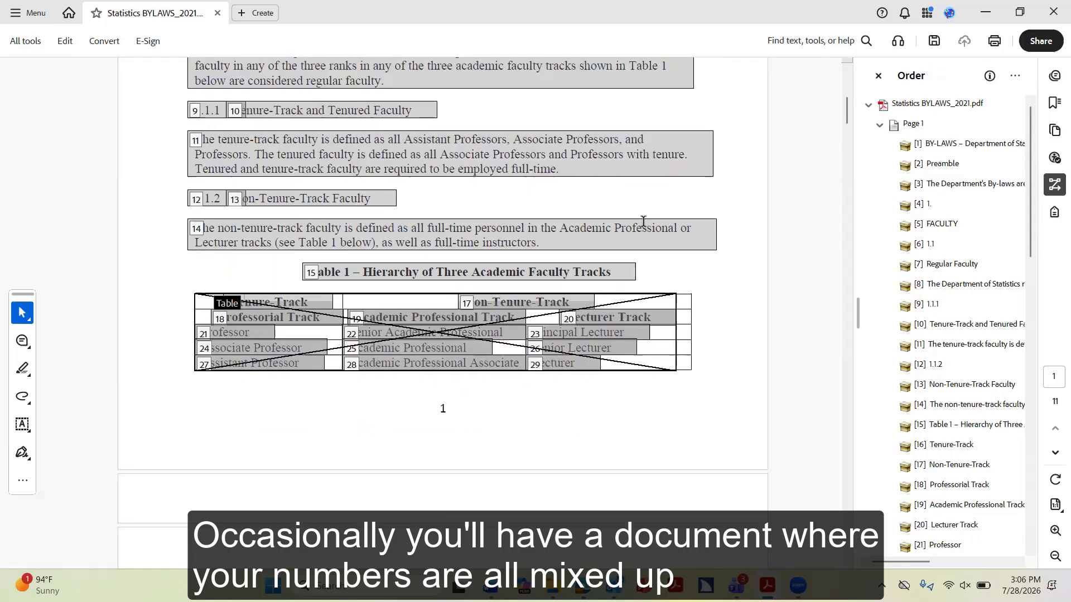
{"action": "scroll", "coordinate": [644, 221], "scroll_direction": "down", "scroll_amount": 1}
{"action": "scroll", "coordinate": [653, 222], "scroll_direction": "down", "scroll_amount": 2}
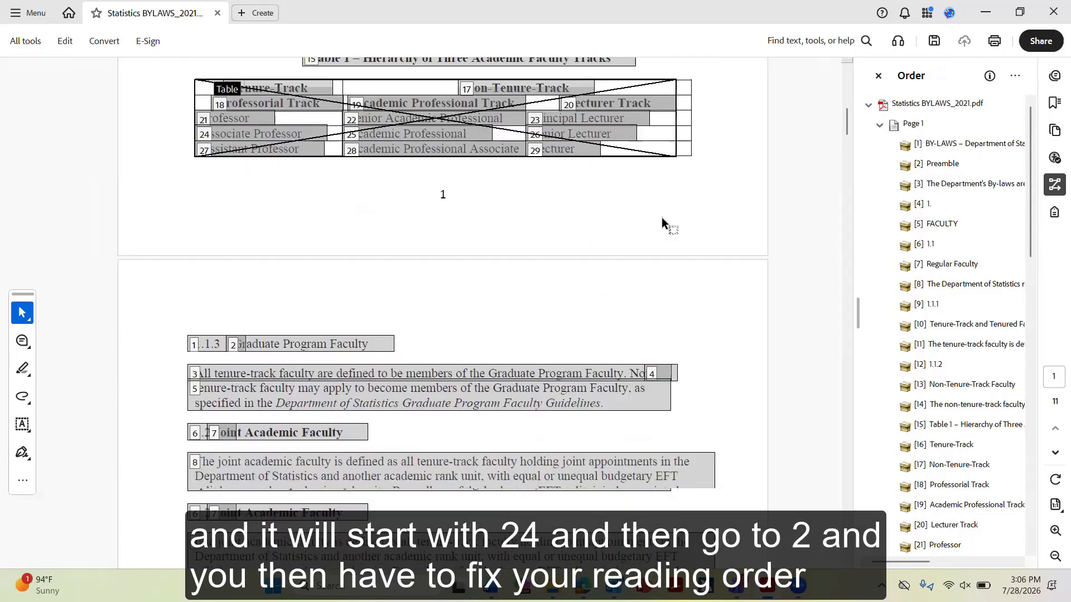
Examine the reading order numbering on pages 2 to 4, including the Table 2 cells and the Promotions section
{"action": "scroll", "coordinate": [661, 216], "scroll_direction": "down", "scroll_amount": 1}
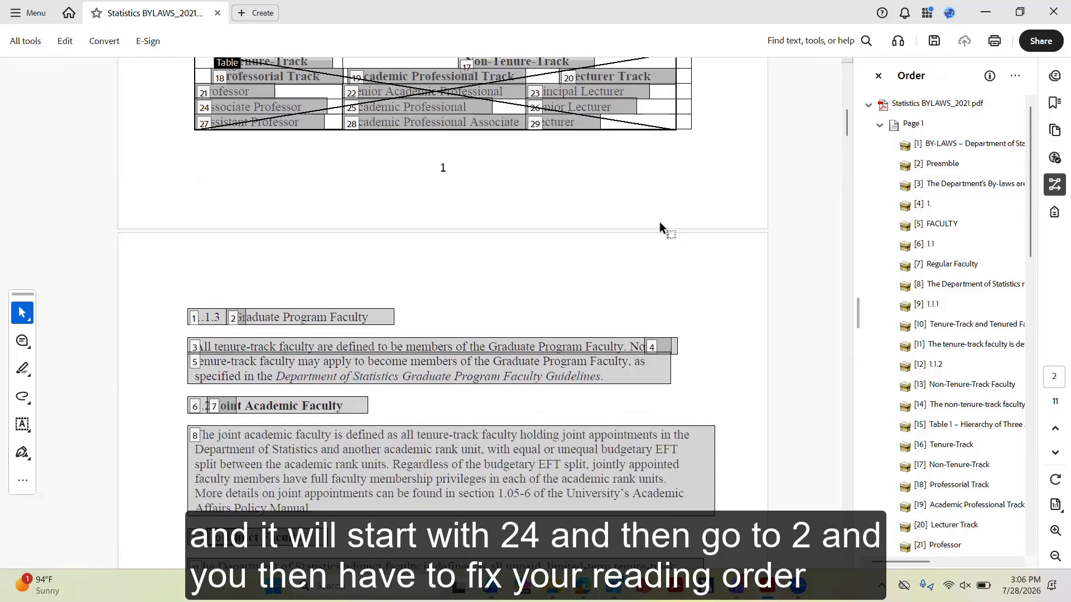
{"action": "scroll", "coordinate": [654, 222], "scroll_direction": "down", "scroll_amount": 3}
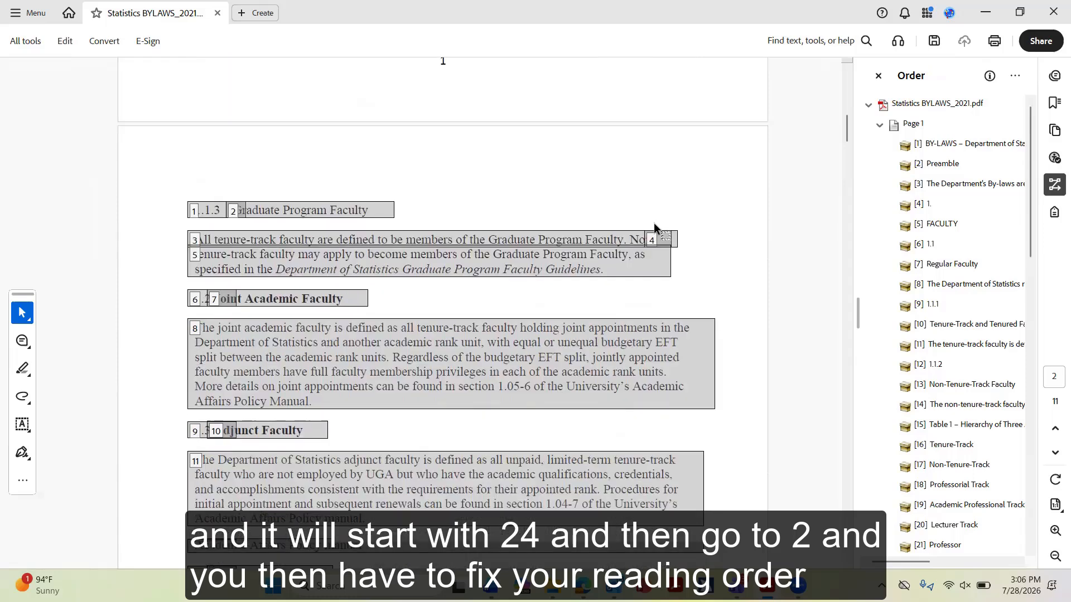
{"action": "scroll", "coordinate": [658, 223], "scroll_direction": "down", "scroll_amount": 4}
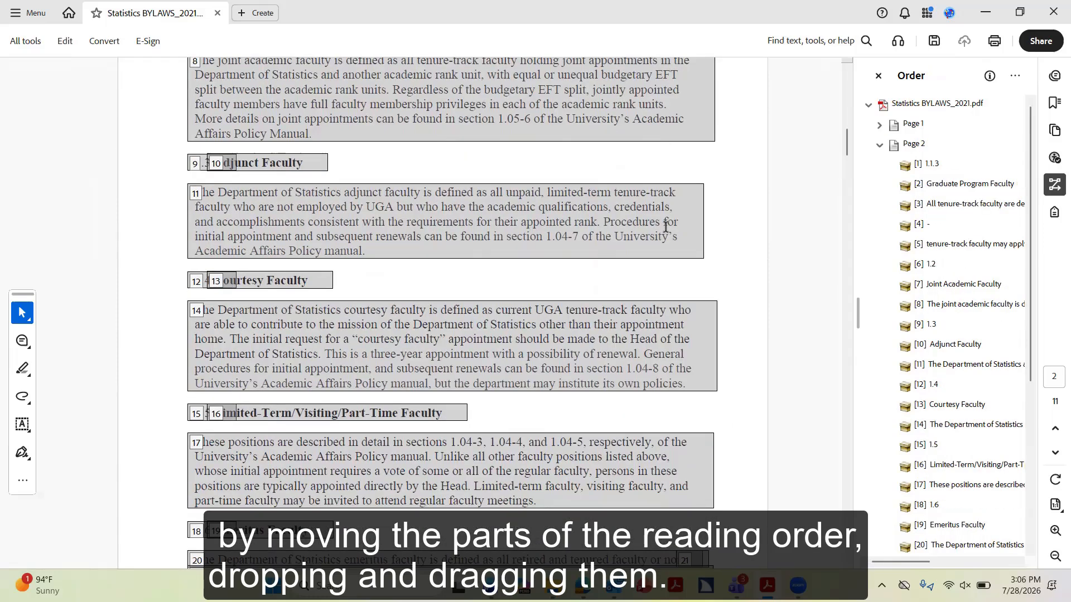
{"action": "scroll", "coordinate": [650, 239], "scroll_direction": "down", "scroll_amount": 2}
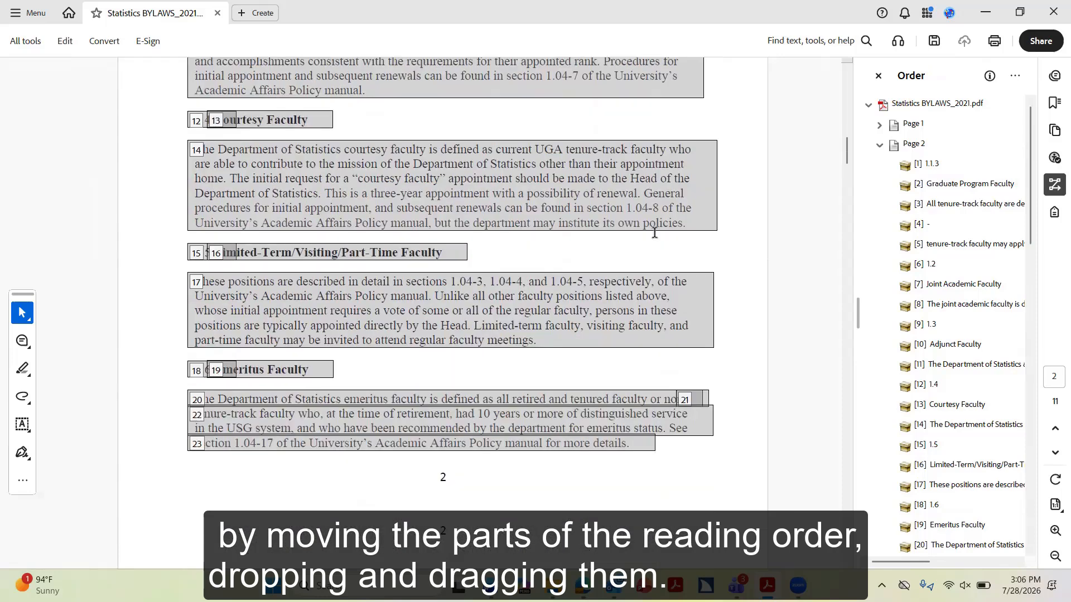
{"action": "scroll", "coordinate": [644, 245], "scroll_direction": "down", "scroll_amount": 5}
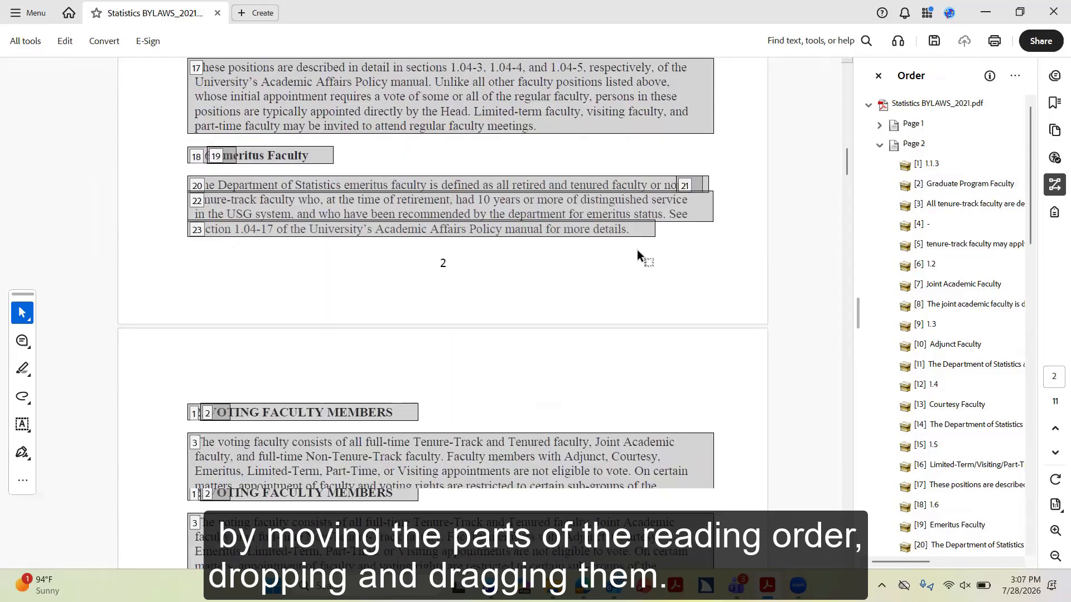
{"action": "scroll", "coordinate": [636, 250], "scroll_direction": "down", "scroll_amount": 1}
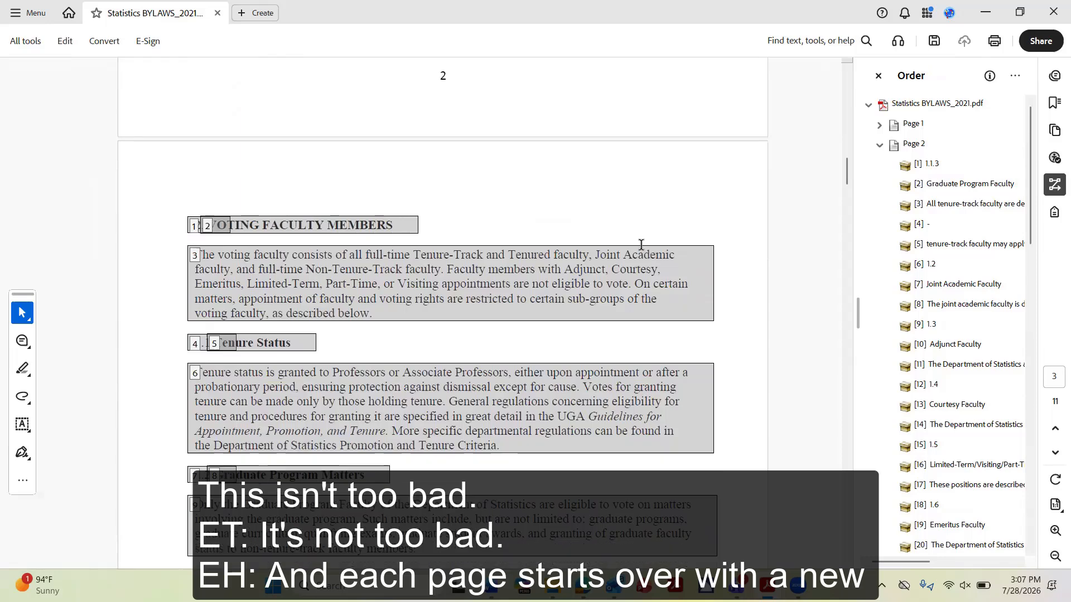
{"action": "scroll", "coordinate": [639, 247], "scroll_direction": "down", "scroll_amount": 4}
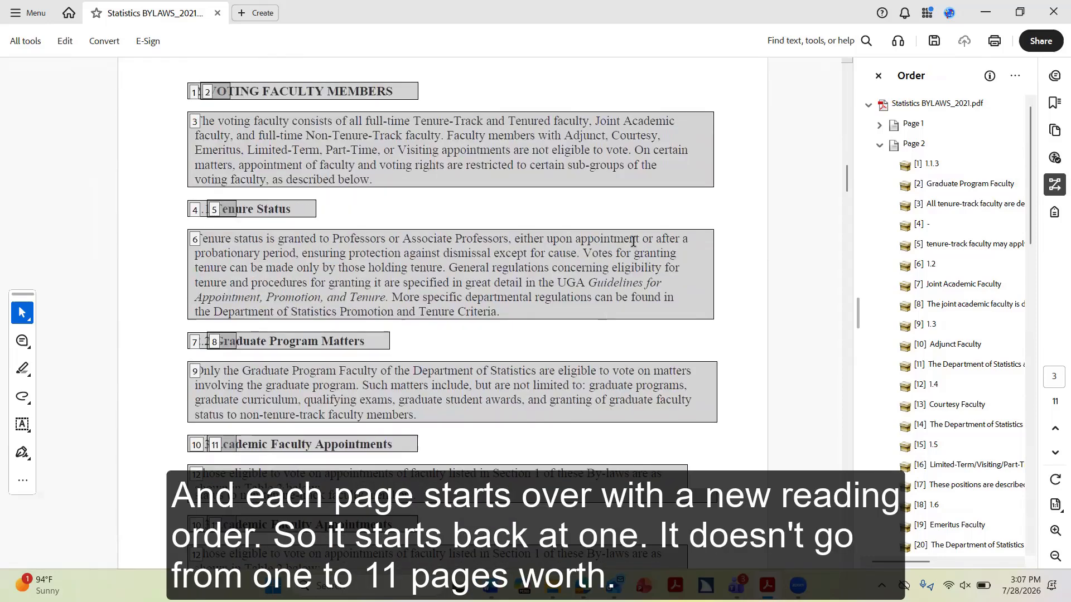
{"action": "scroll", "coordinate": [629, 240], "scroll_direction": "down", "scroll_amount": 5}
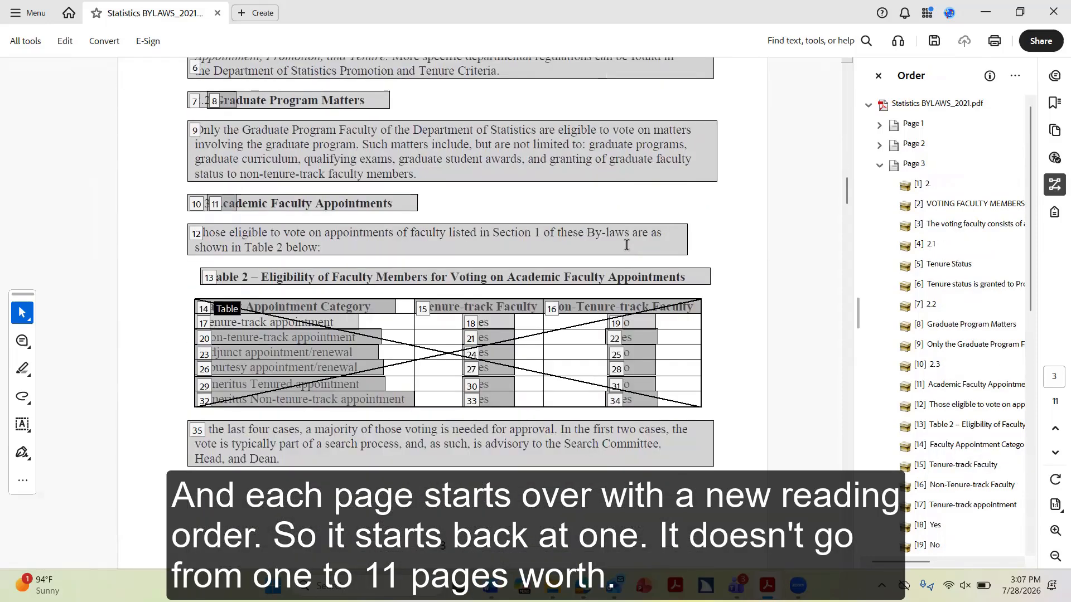
{"action": "scroll", "coordinate": [608, 241], "scroll_direction": "down", "scroll_amount": 1}
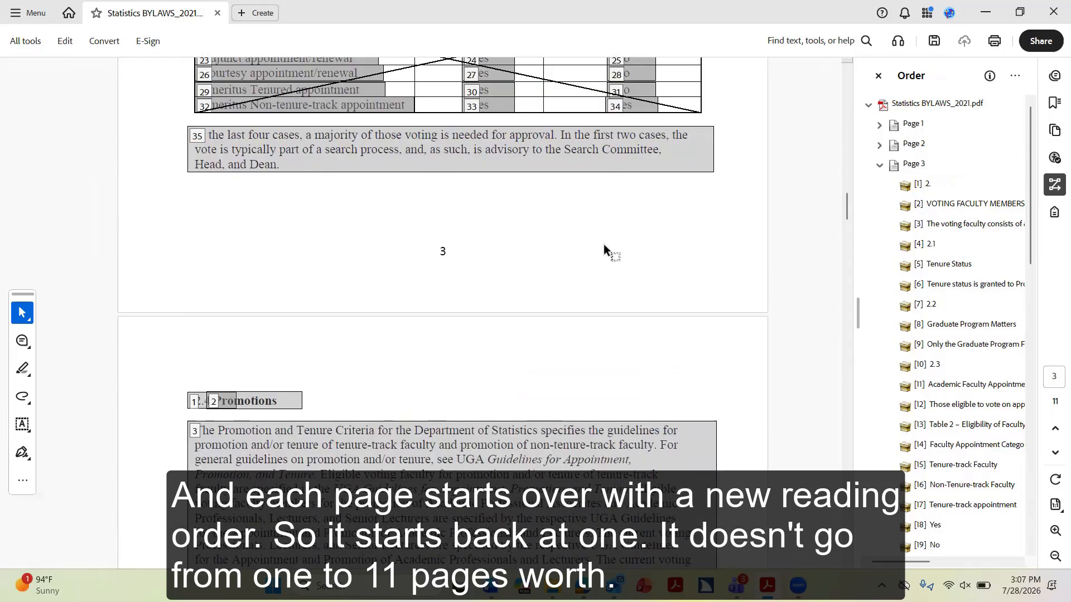
{"action": "scroll", "coordinate": [598, 249], "scroll_direction": "down", "scroll_amount": 3}
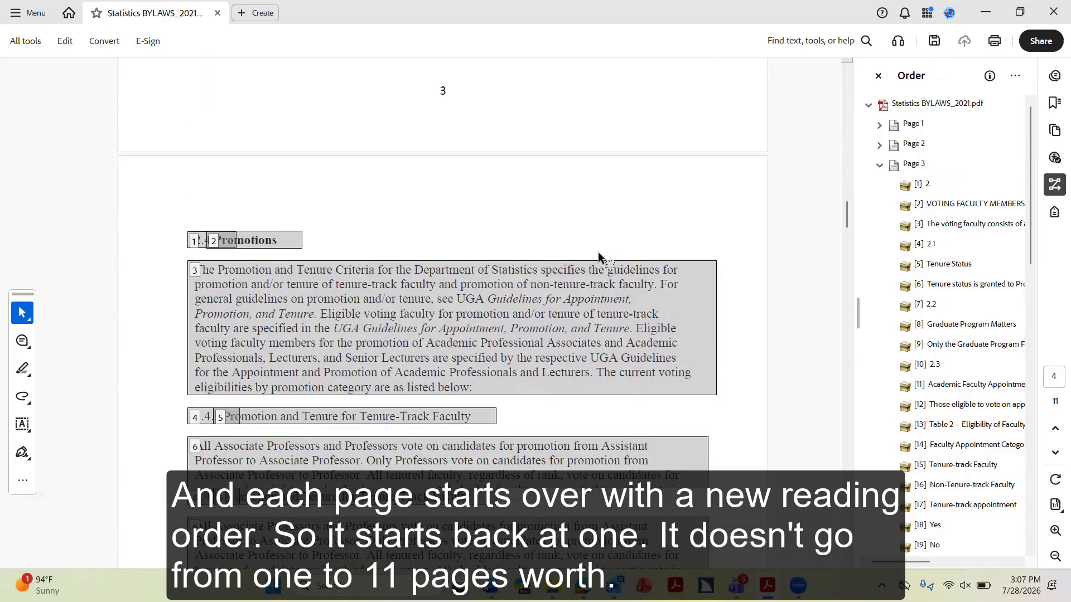
{"action": "scroll", "coordinate": [591, 259], "scroll_direction": "down", "scroll_amount": 2}
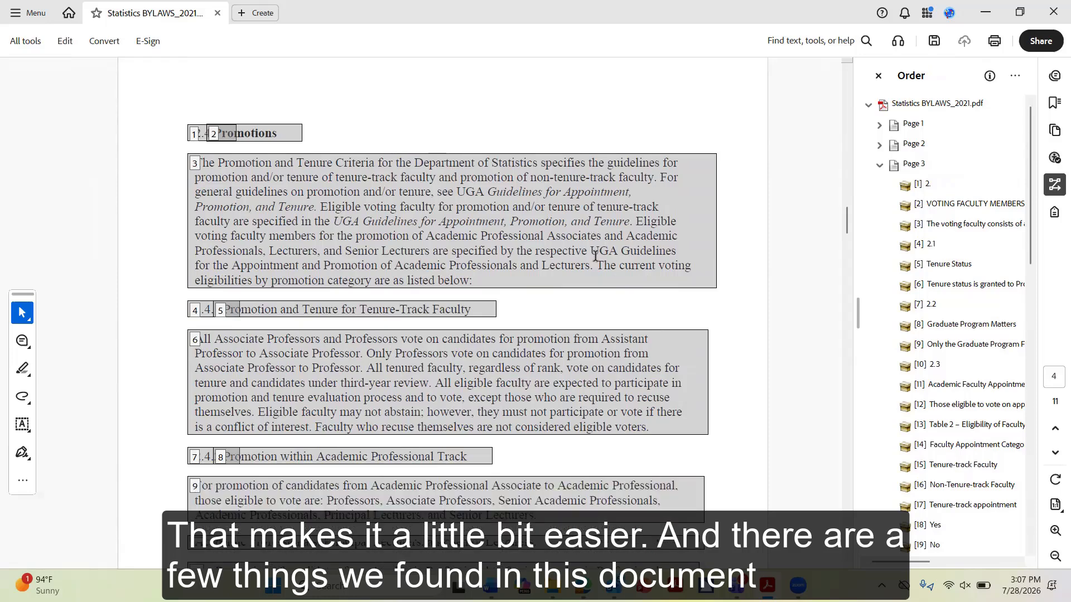
{"action": "scroll", "coordinate": [588, 264], "scroll_direction": "down", "scroll_amount": 3}
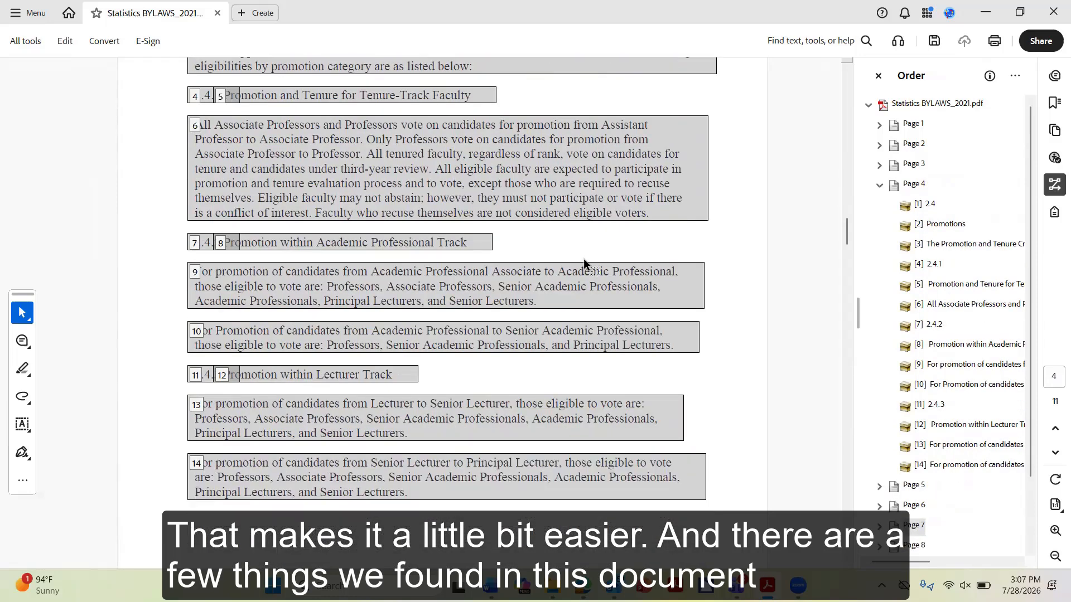
Examine the reading order from the end of page 4 through the HEAD section on page 5, and close the reading order view
{"action": "scroll", "coordinate": [583, 261], "scroll_direction": "down", "scroll_amount": 3}
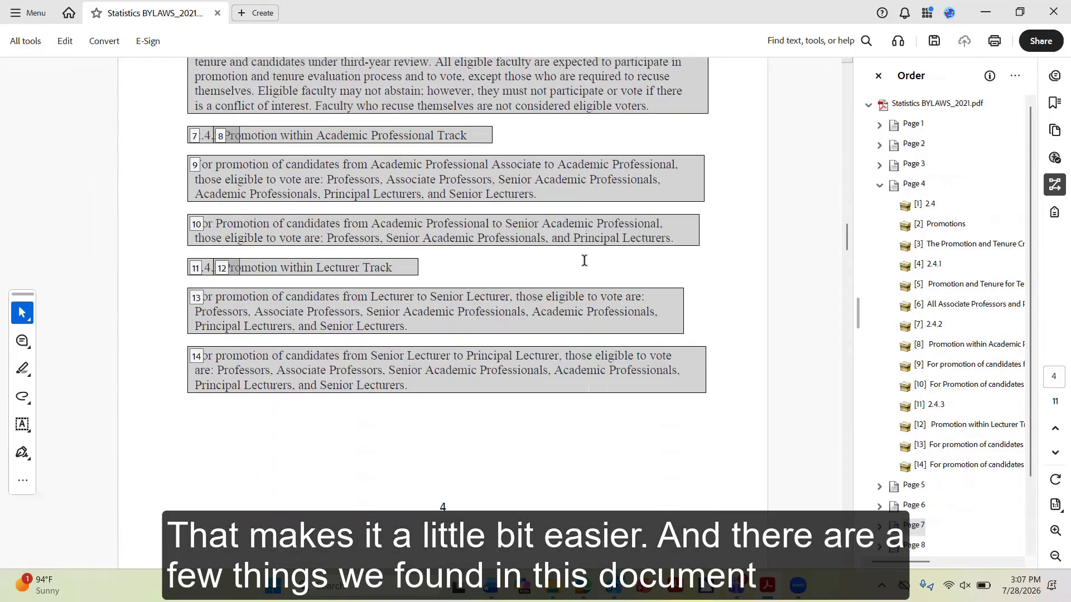
{"action": "left_click_drag", "start_coordinate": [846, 255], "coordinate": [846, 272]}
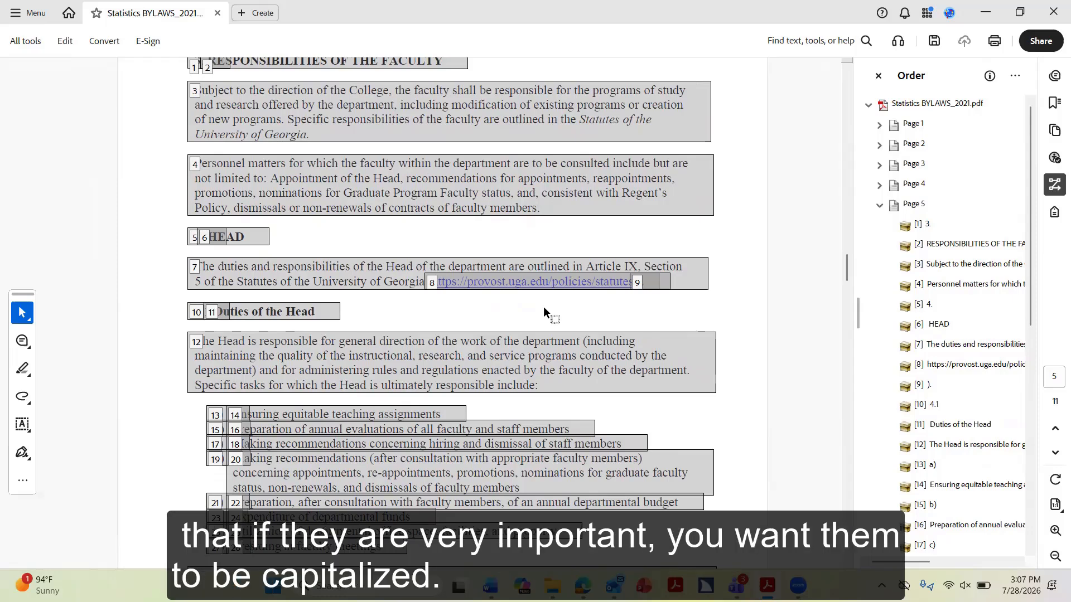
{"action": "scroll", "coordinate": [543, 307], "scroll_direction": "up", "scroll_amount": 1}
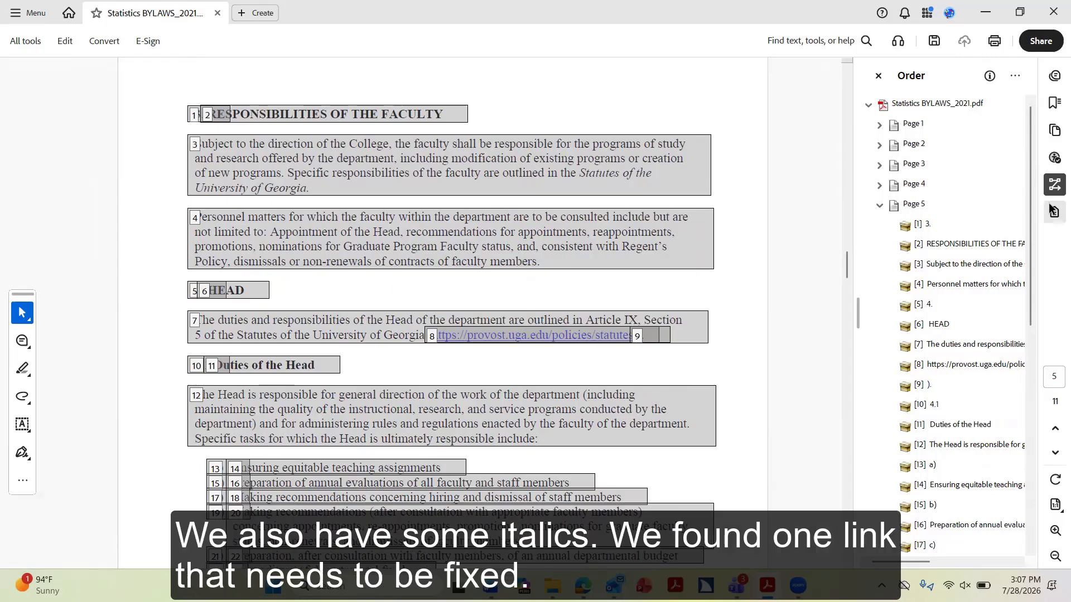
{"action": "scroll", "coordinate": [539, 229], "scroll_direction": "down", "scroll_amount": 1}
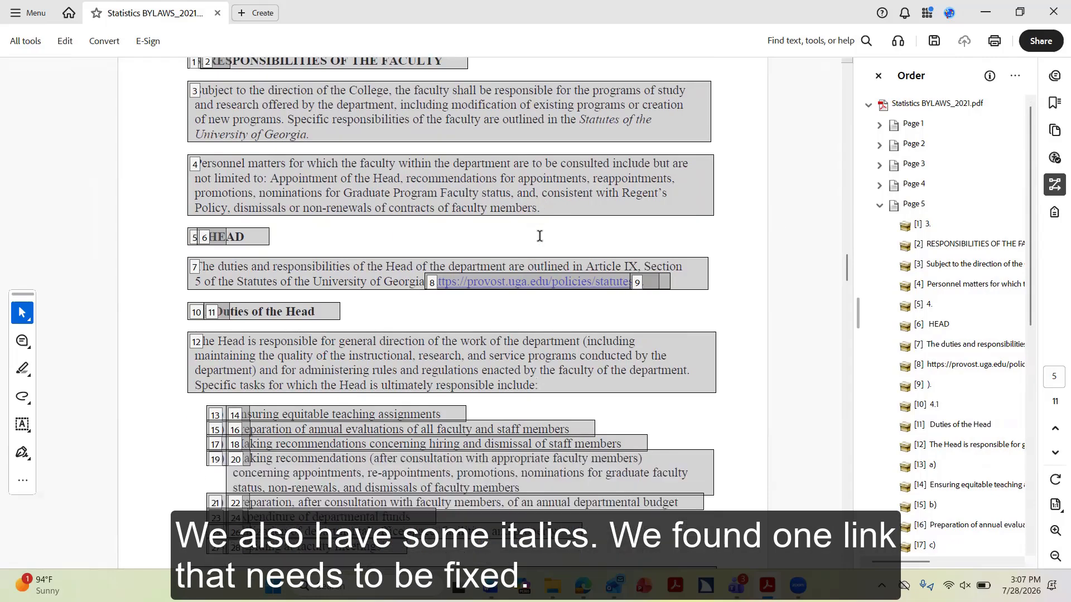
{"action": "scroll", "coordinate": [539, 236], "scroll_direction": "down", "scroll_amount": 1}
{"action": "left_click", "coordinate": [1054, 184]}
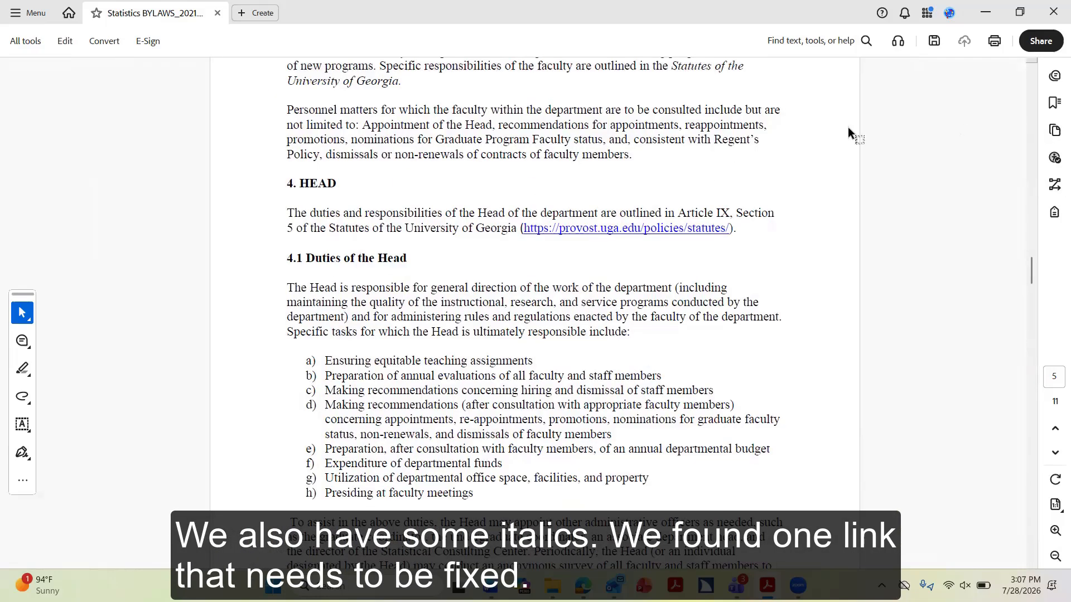
{"action": "scroll", "coordinate": [697, 294], "scroll_direction": "up", "scroll_amount": 1}
{"action": "scroll", "coordinate": [617, 285], "scroll_direction": "up", "scroll_amount": 1}
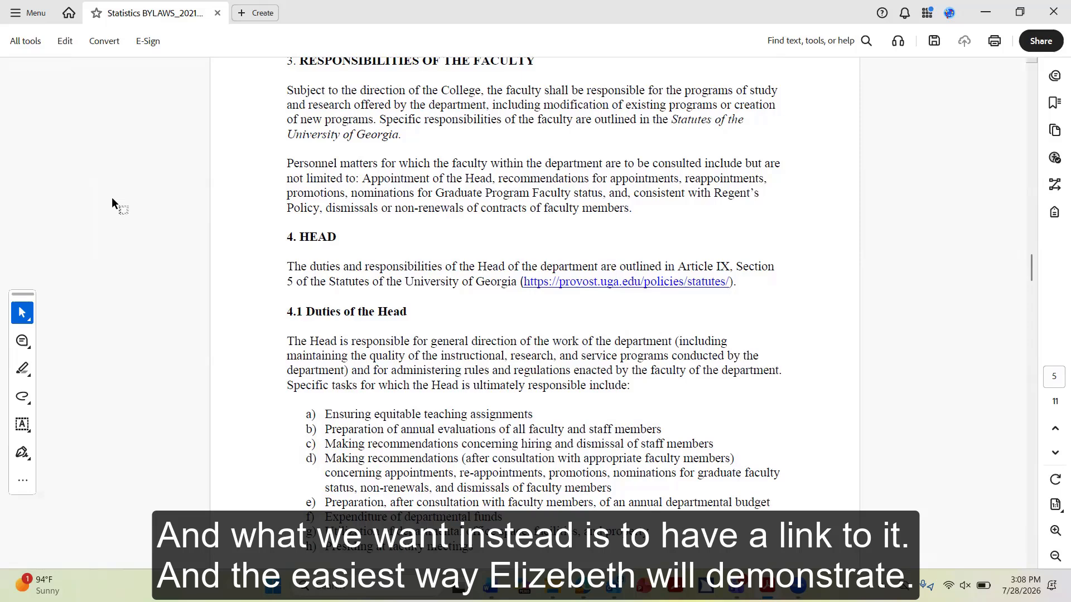
Open the document for editing and copy the parenthesized provost.uga.edu statutes URL in the HEAD section on page 5
{"action": "left_click", "coordinate": [64, 43]}
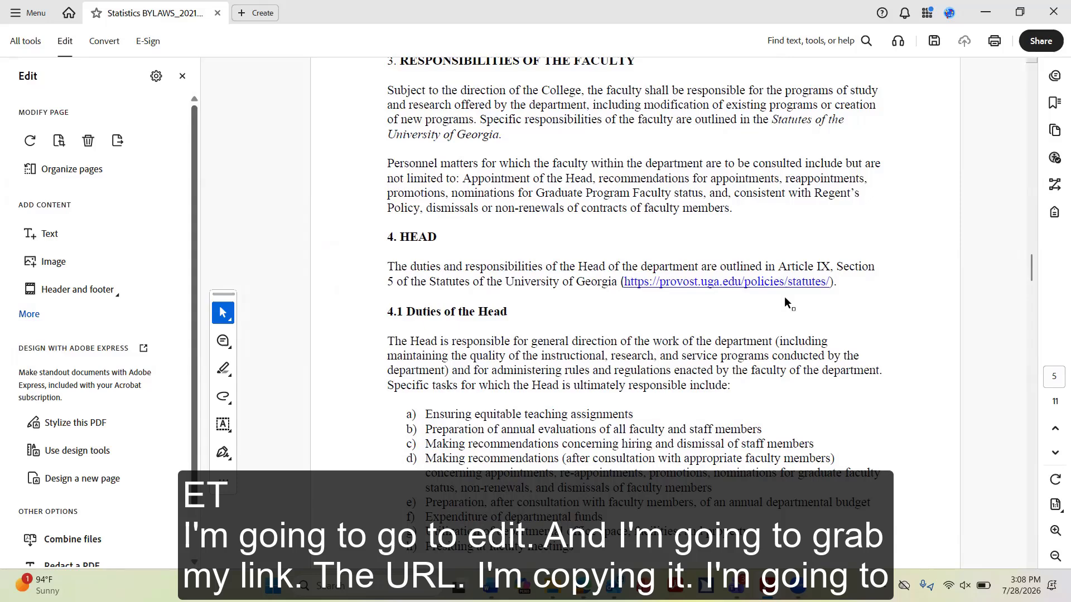
{"action": "left_click", "coordinate": [830, 281]}
{"action": "left_click_drag", "start_coordinate": [829, 281], "coordinate": [625, 282]}
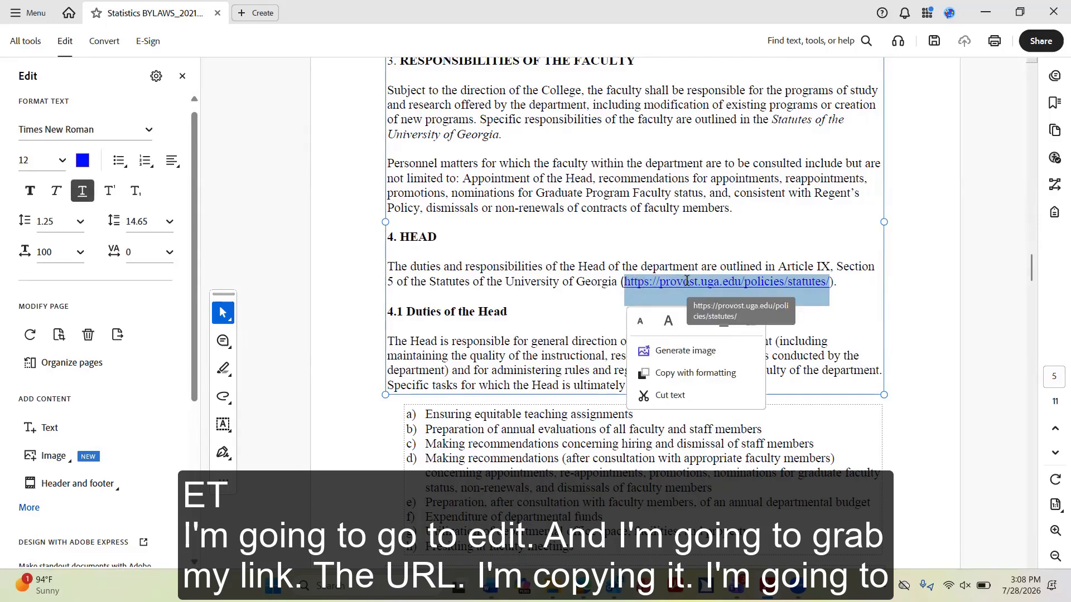
{"action": "left_click", "coordinate": [476, 297]}
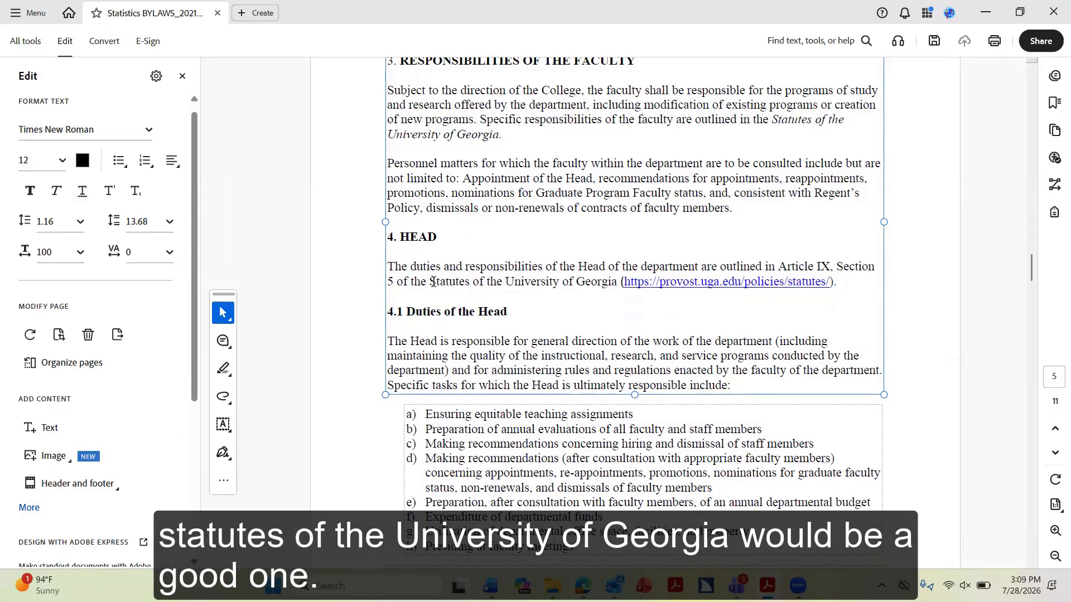
{"action": "left_click_drag", "start_coordinate": [436, 282], "coordinate": [616, 283]}
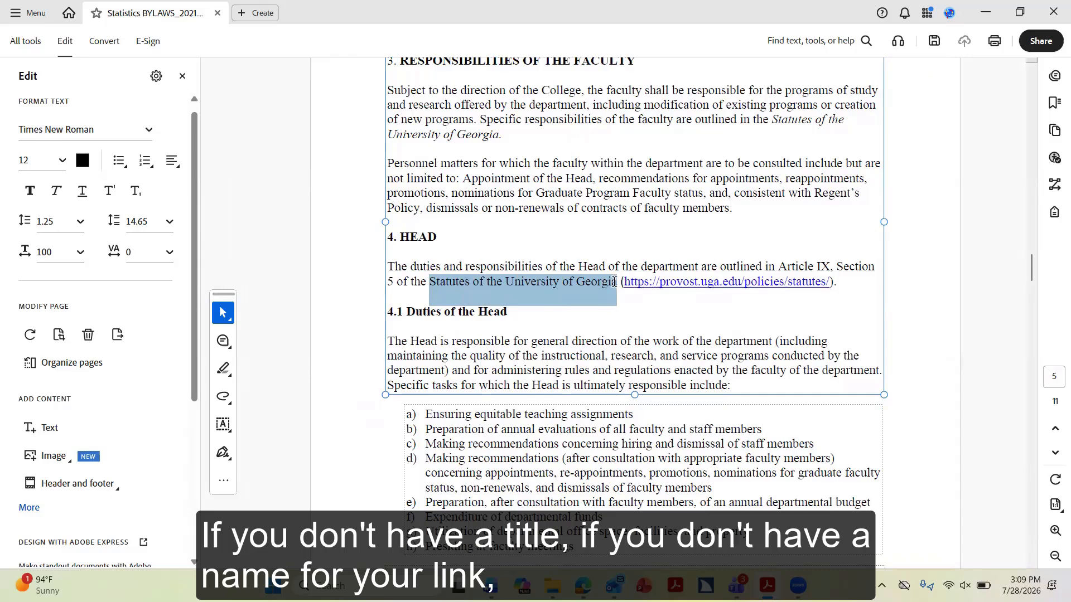
{"action": "right_click", "coordinate": [564, 291]}
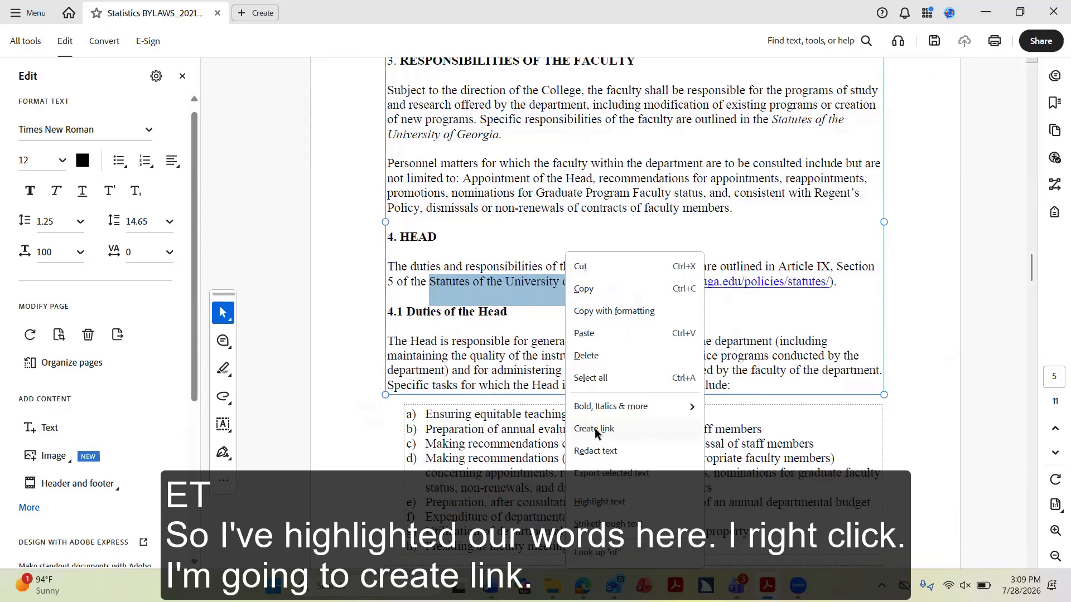
{"action": "left_click", "coordinate": [594, 429]}
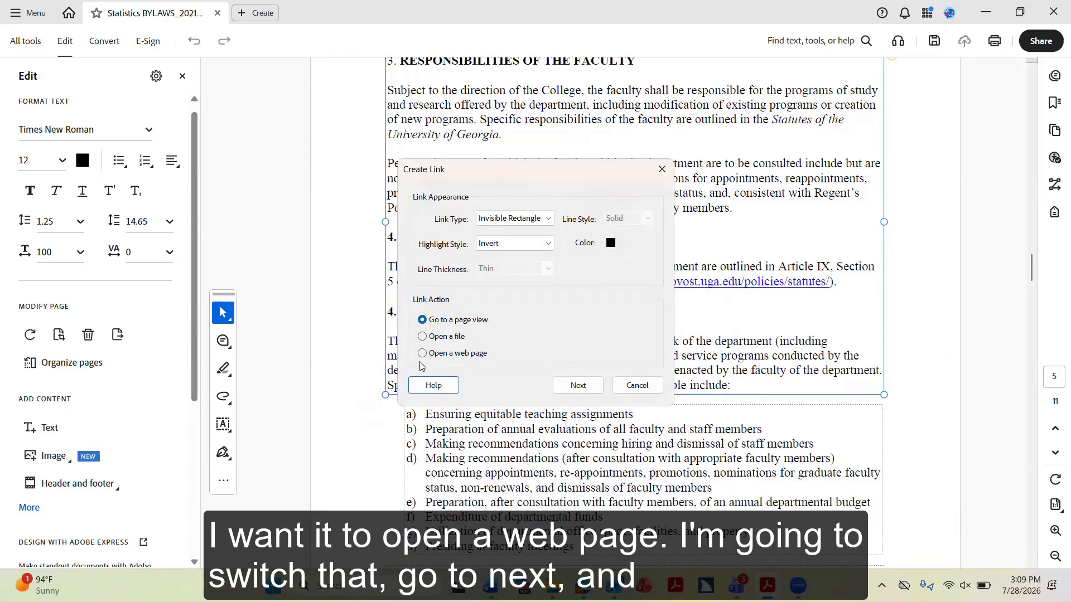
{"action": "left_click", "coordinate": [422, 354]}
{"action": "left_click", "coordinate": [573, 386]}
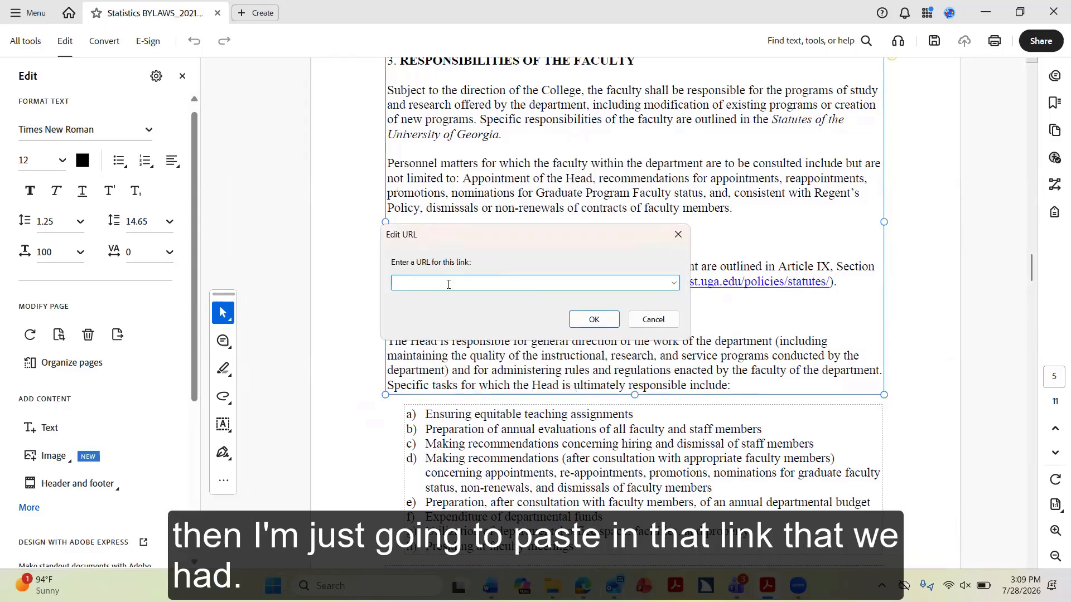
{"action": "type", "text": "https://provost.uga.edu/policies/statutes/"}
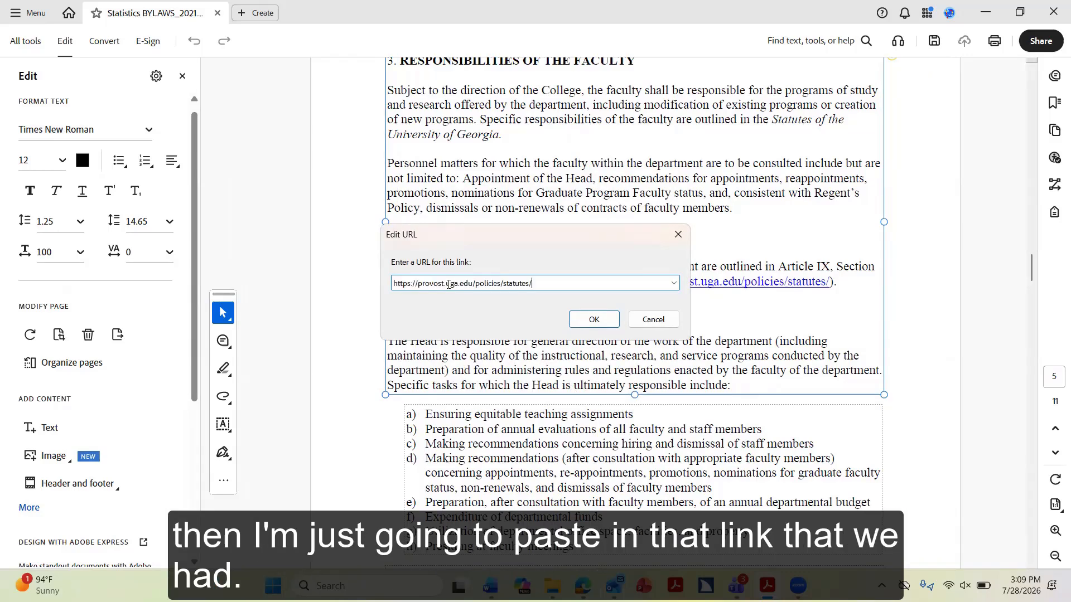
{"action": "left_click", "coordinate": [594, 320]}
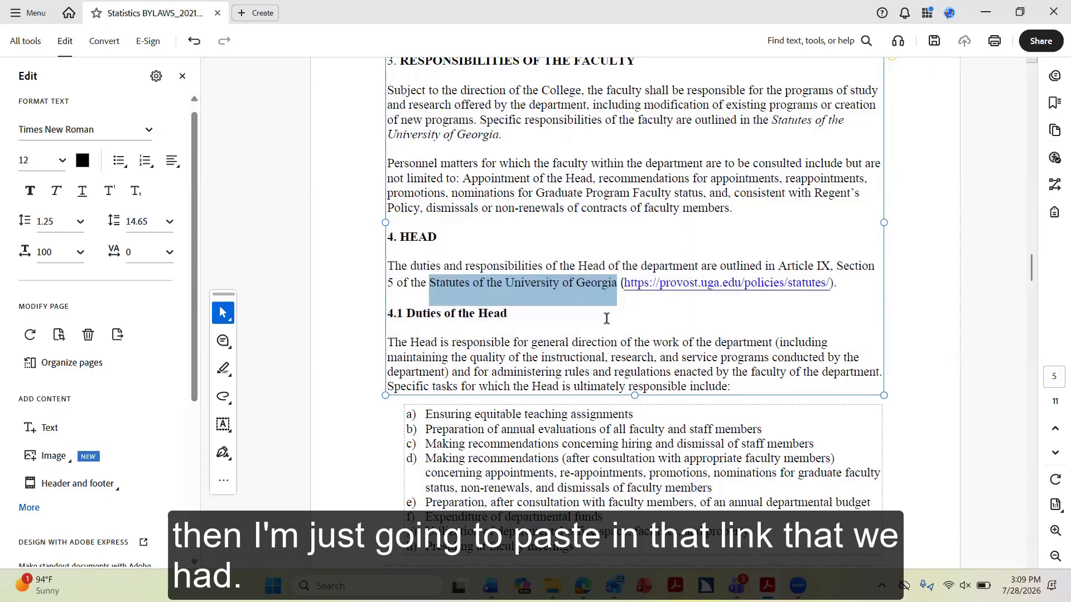
{"action": "left_click", "coordinate": [508, 262]}
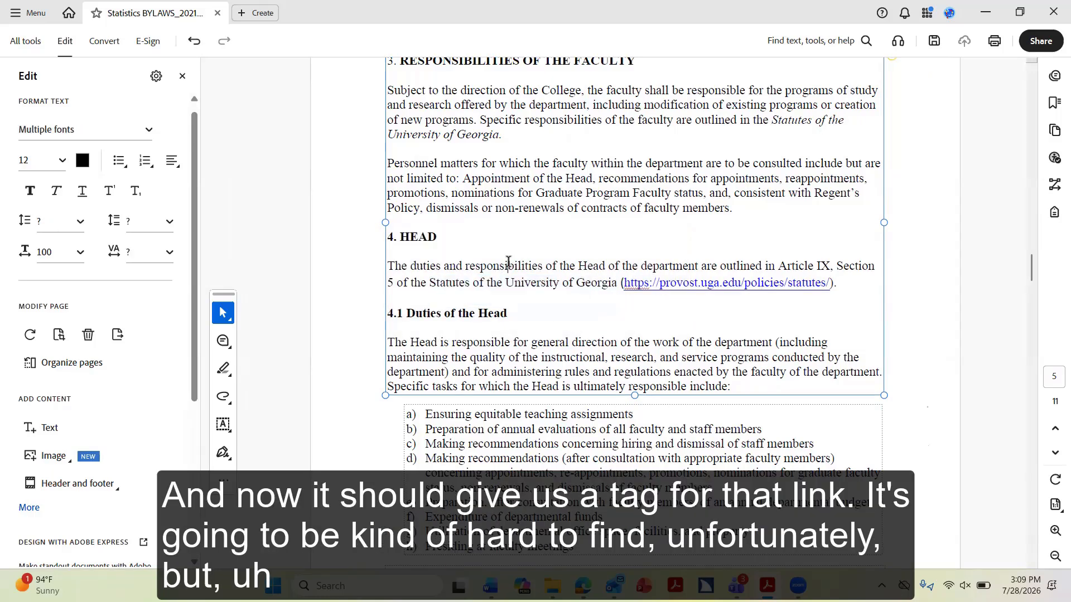
Leave editing, show the accessibility tags, and test the visible statutes URL link without connecting to the site
{"action": "left_click", "coordinate": [25, 40]}
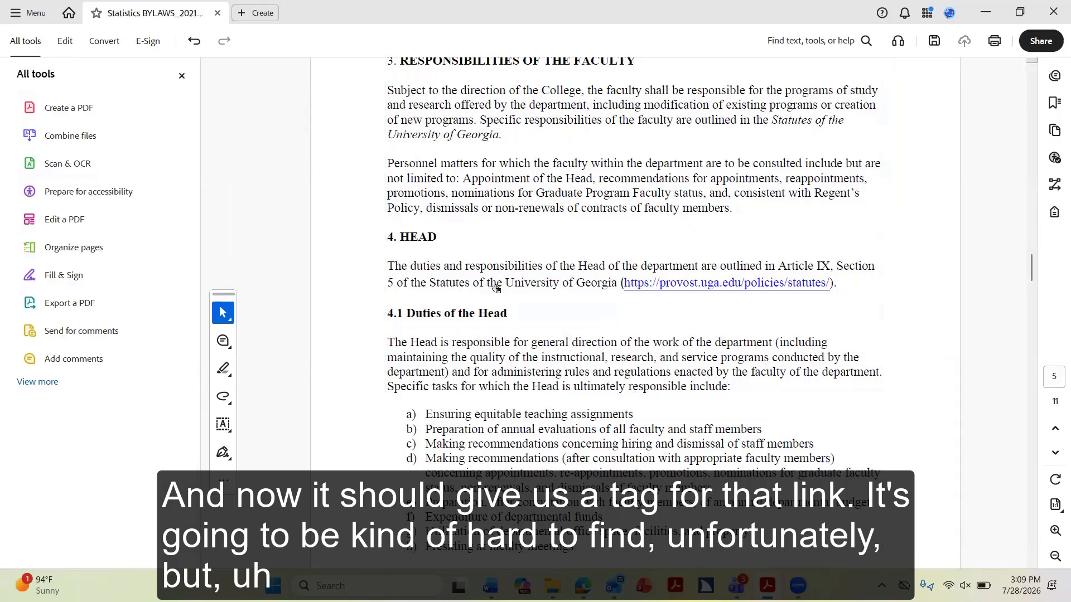
{"action": "left_click", "coordinate": [1053, 213]}
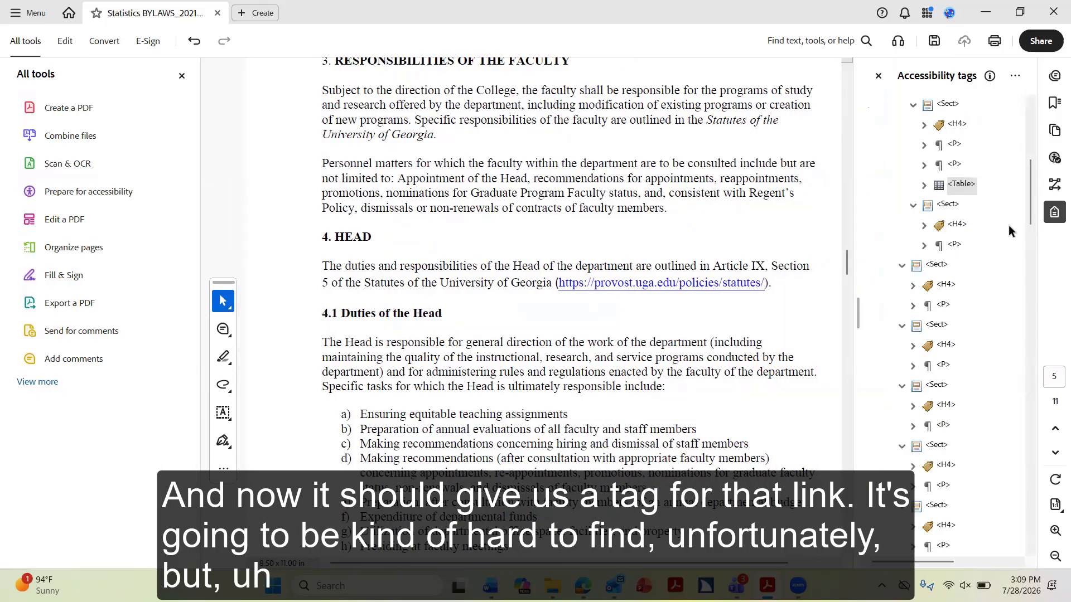
{"action": "scroll", "coordinate": [975, 293], "scroll_direction": "down", "scroll_amount": 3}
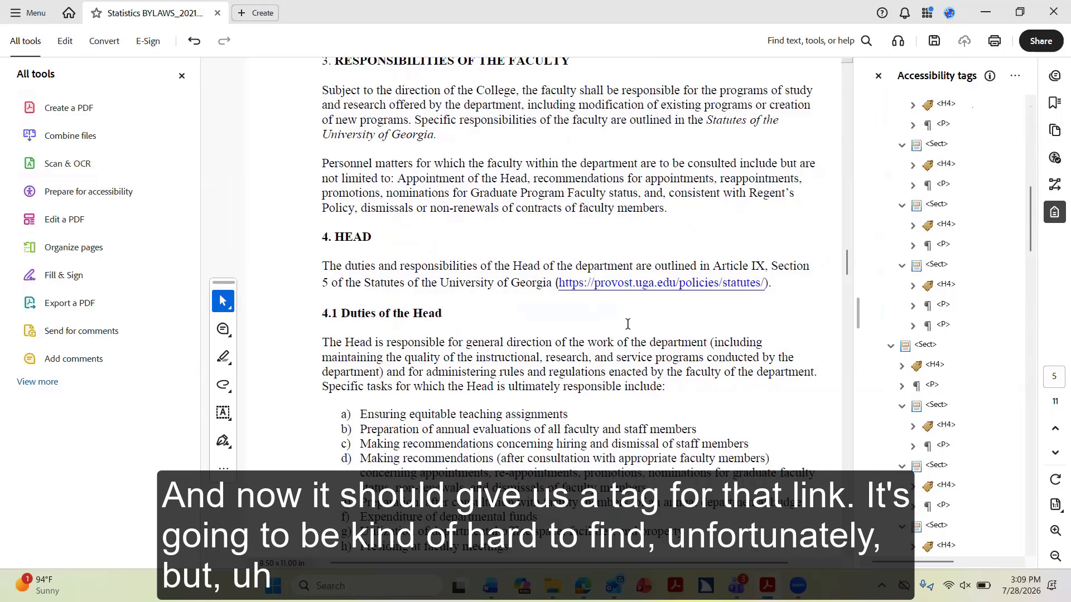
{"action": "left_click", "coordinate": [590, 282]}
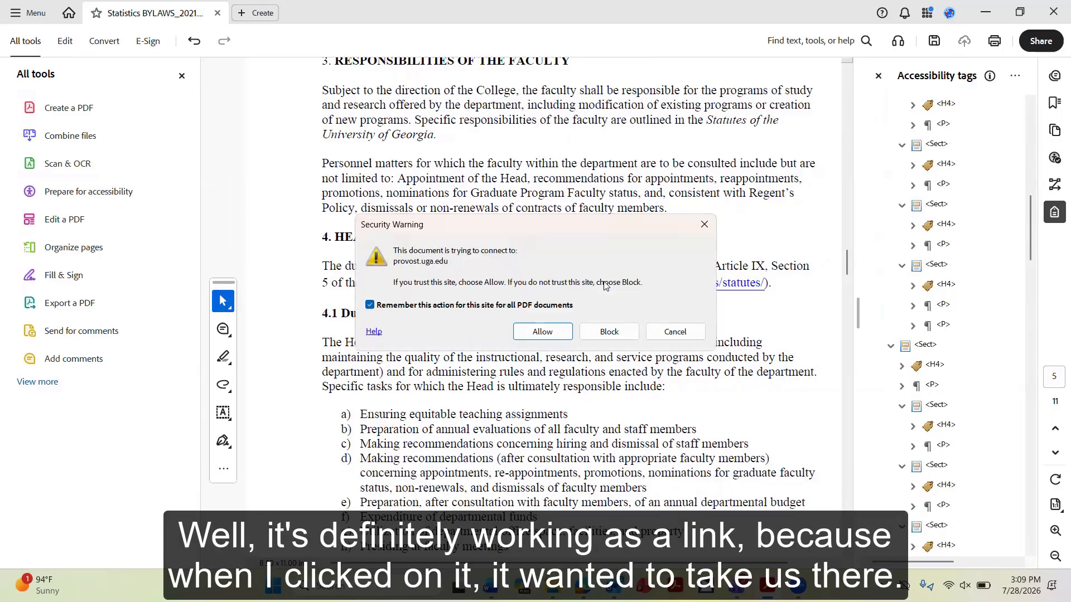
{"action": "left_click", "coordinate": [676, 332]}
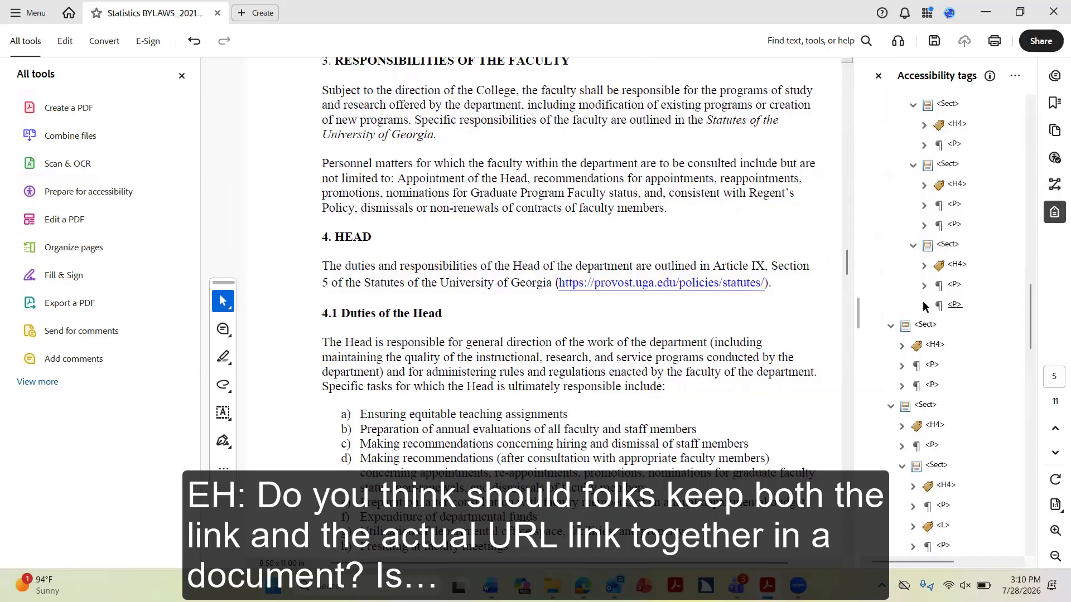
Expand the heading and both paragraph tags of section 2.4.3 to look for the new link's tag
{"action": "left_click", "coordinate": [925, 306]}
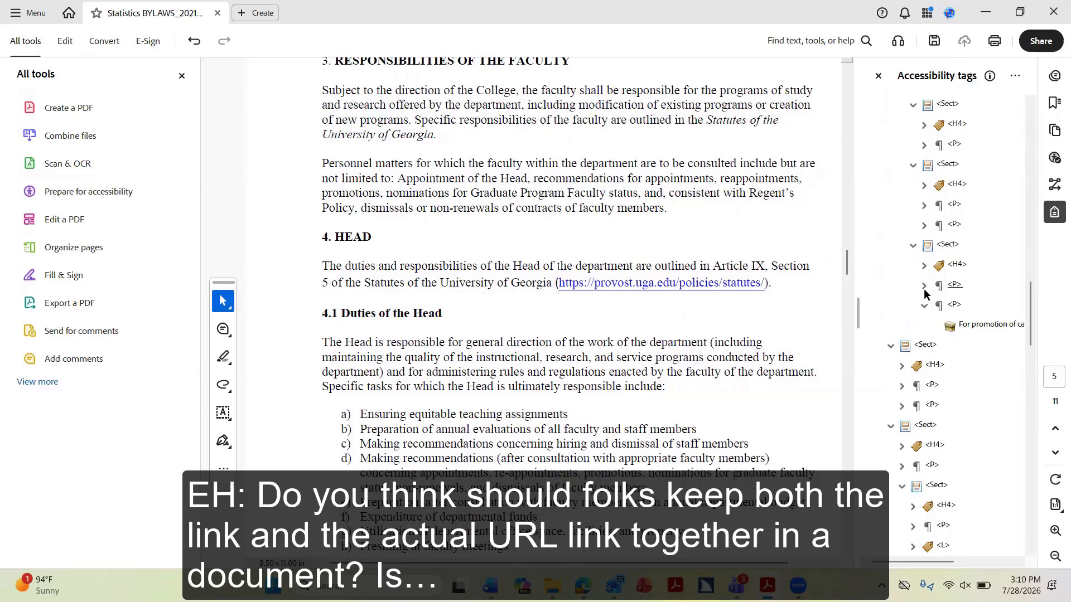
{"action": "left_click", "coordinate": [925, 285]}
{"action": "left_click", "coordinate": [924, 270]}
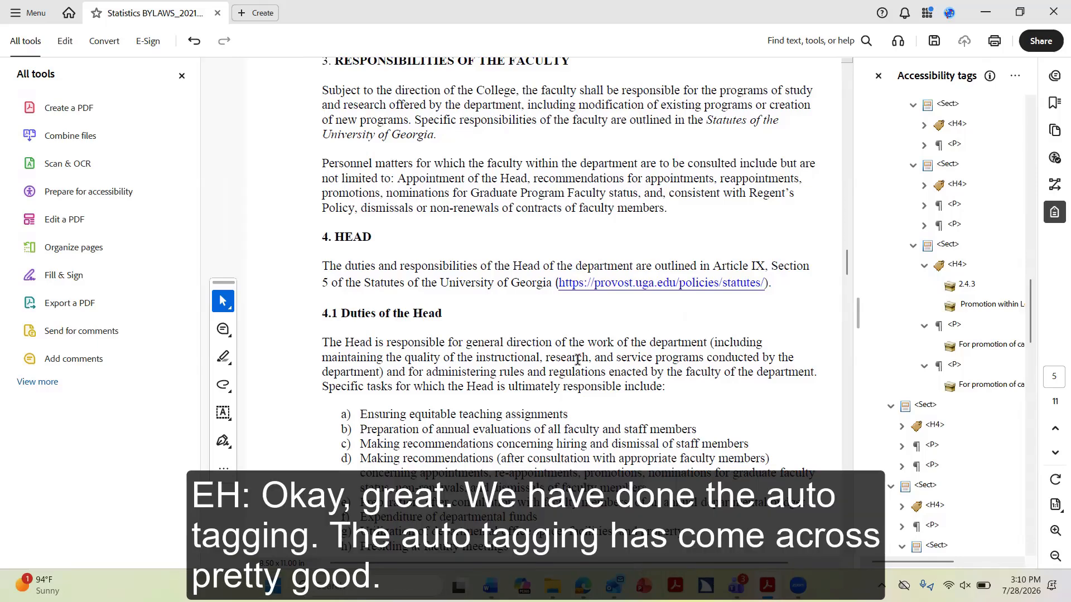
Review the H4 heading tags from section 2.4.3 back to the beginning of the tag tree
{"action": "scroll", "coordinate": [575, 364], "scroll_direction": "down", "scroll_amount": 2}
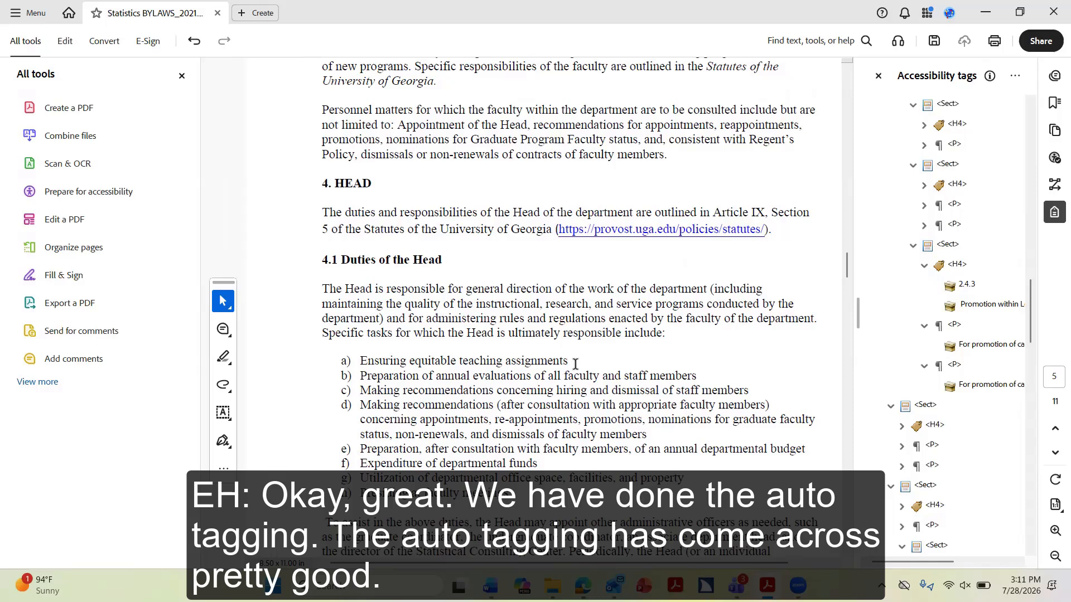
{"action": "scroll", "coordinate": [571, 364], "scroll_direction": "up", "scroll_amount": 4}
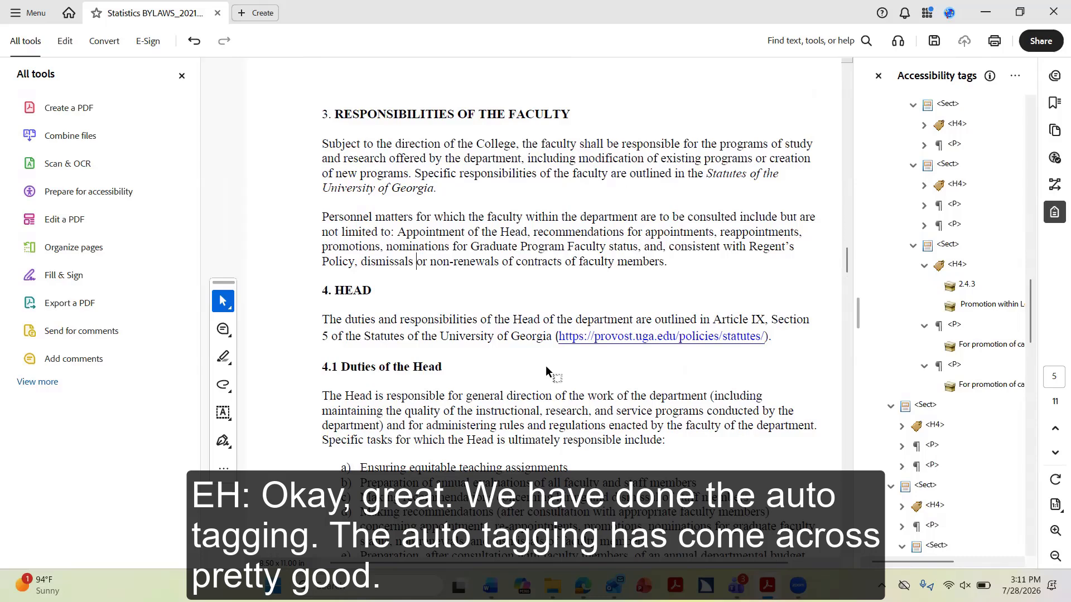
{"action": "scroll", "coordinate": [985, 301], "scroll_direction": "up", "scroll_amount": 4}
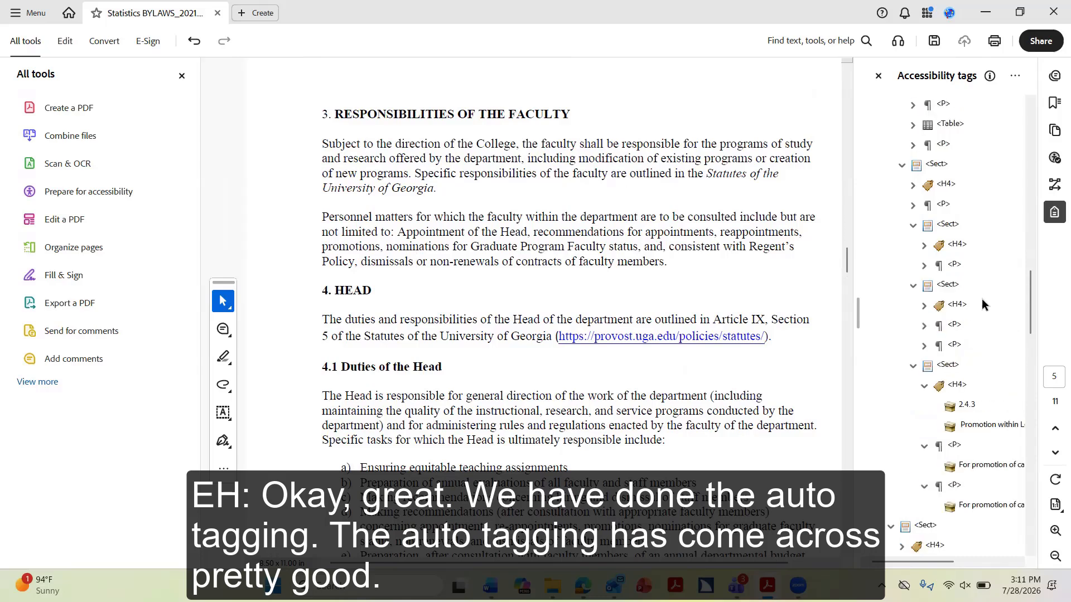
{"action": "scroll", "coordinate": [985, 304], "scroll_direction": "up", "scroll_amount": 3}
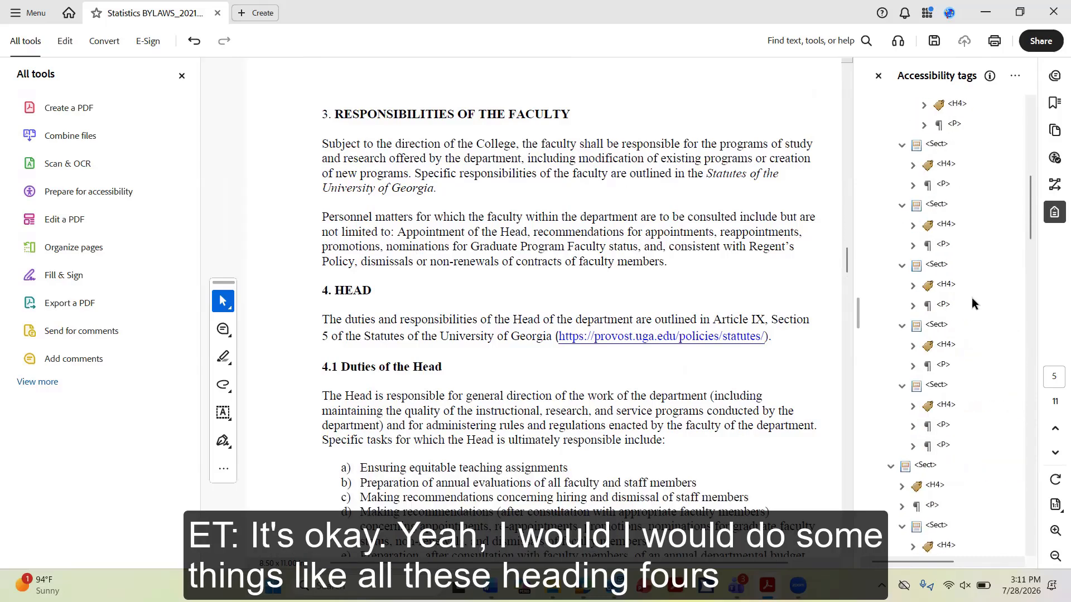
{"action": "scroll", "coordinate": [971, 304], "scroll_direction": "up", "scroll_amount": 3}
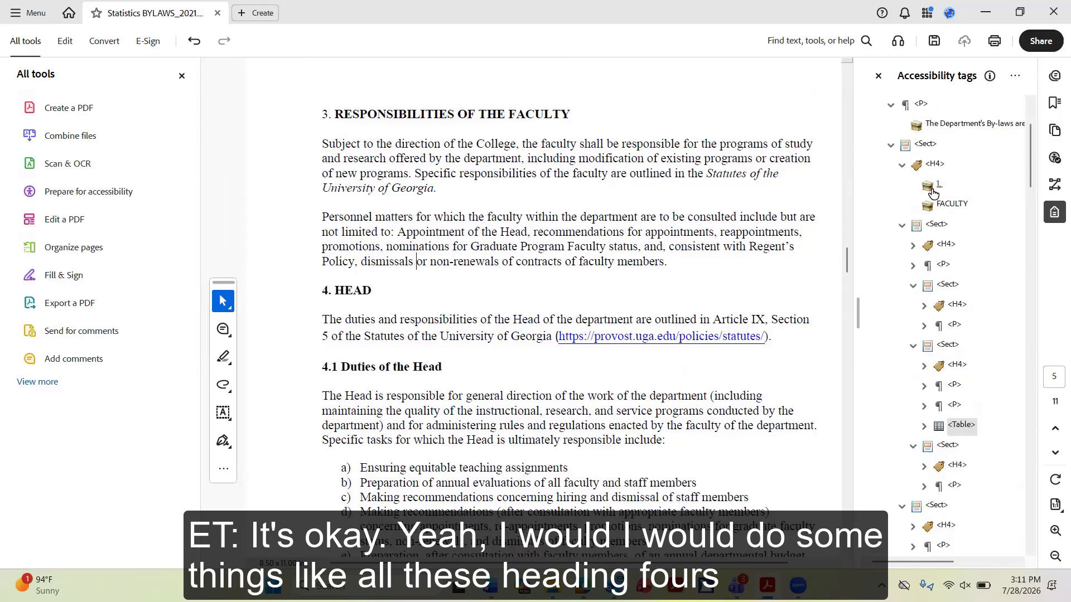
{"action": "left_click", "coordinate": [946, 245]}
{"action": "scroll", "coordinate": [967, 242], "scroll_direction": "up", "scroll_amount": 3}
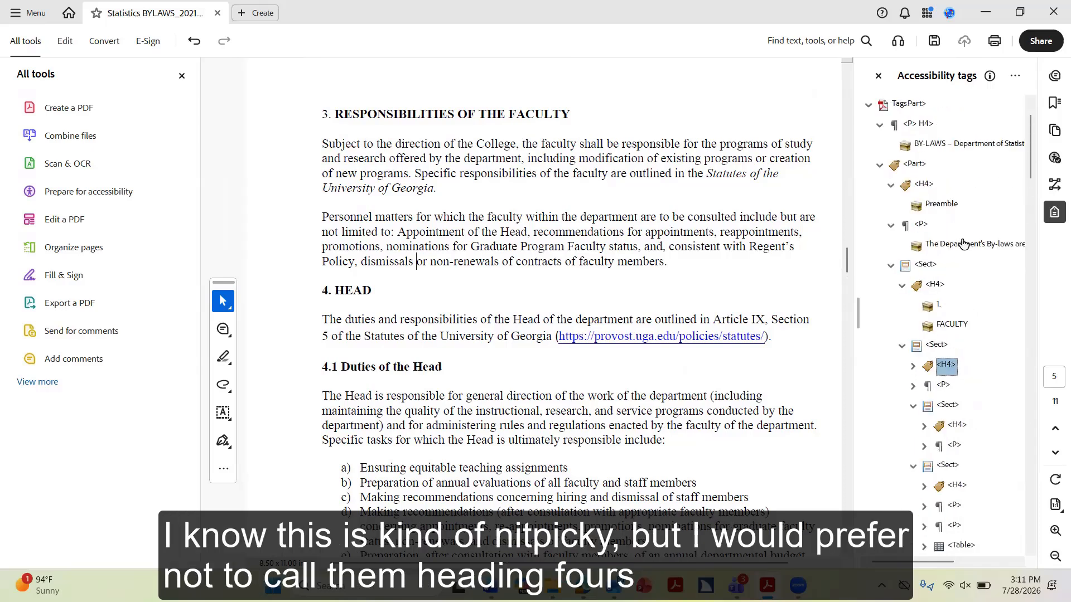
Change the Preamble heading's tag type to Heading Level 2
{"action": "left_click", "coordinate": [921, 185]}
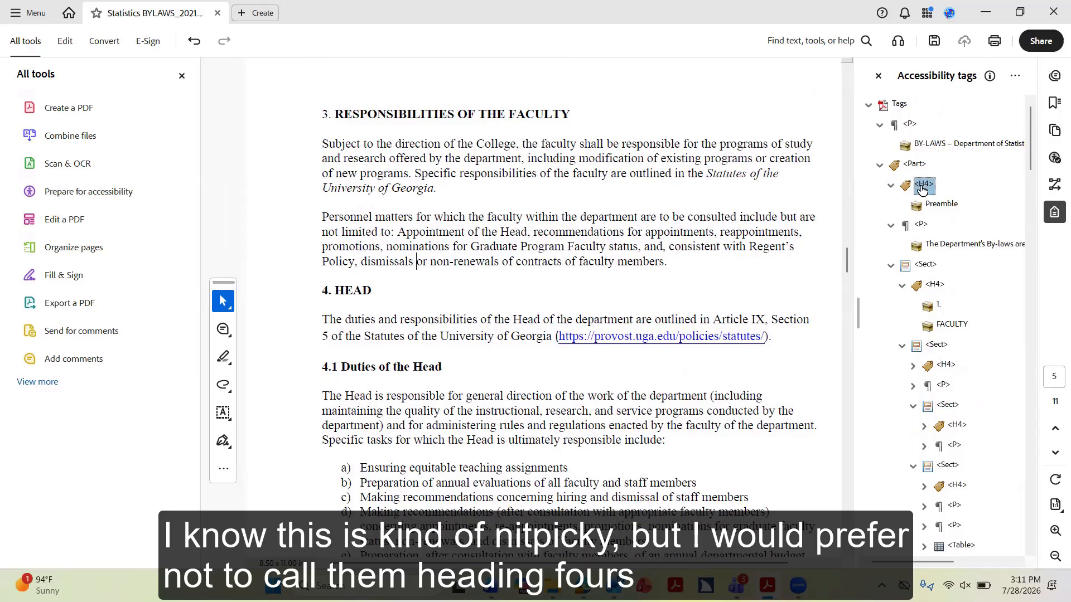
{"action": "right_click", "coordinate": [922, 190]}
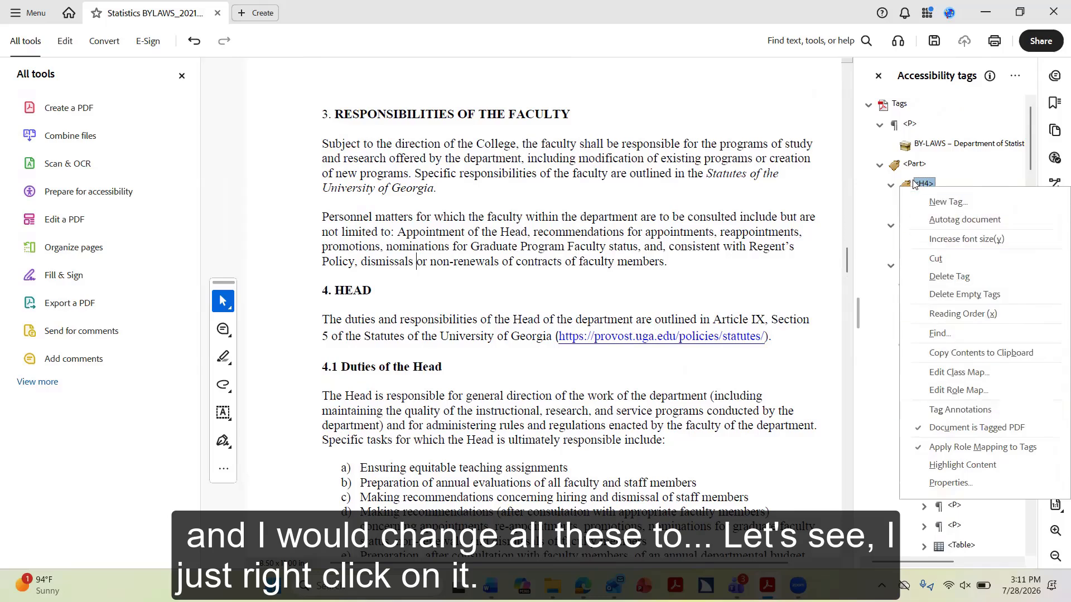
{"action": "left_click", "coordinate": [973, 484]}
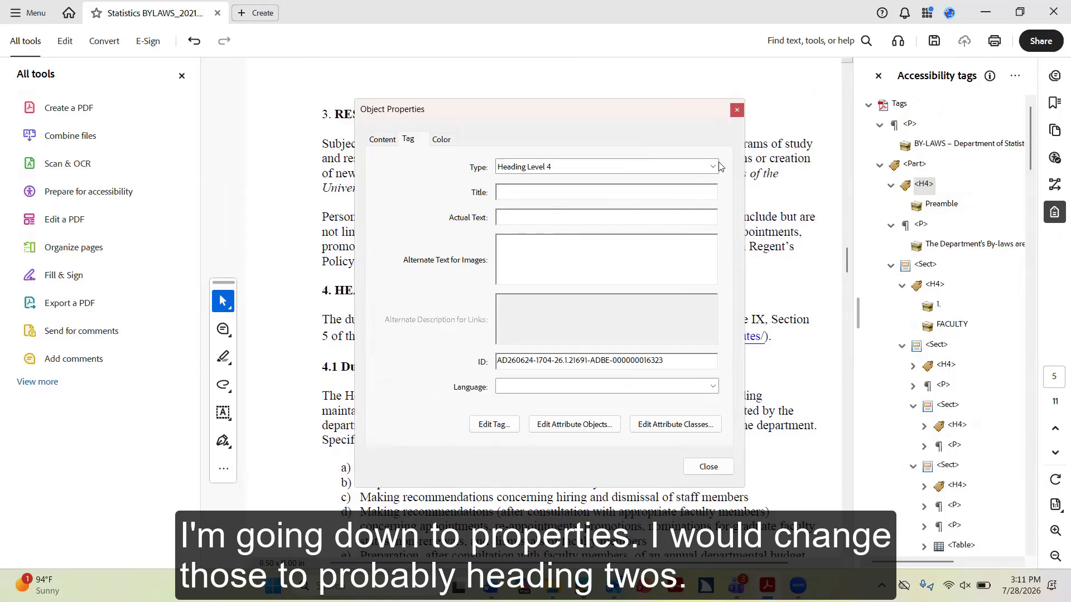
{"action": "left_click", "coordinate": [713, 168]}
{"action": "left_click", "coordinate": [713, 167]}
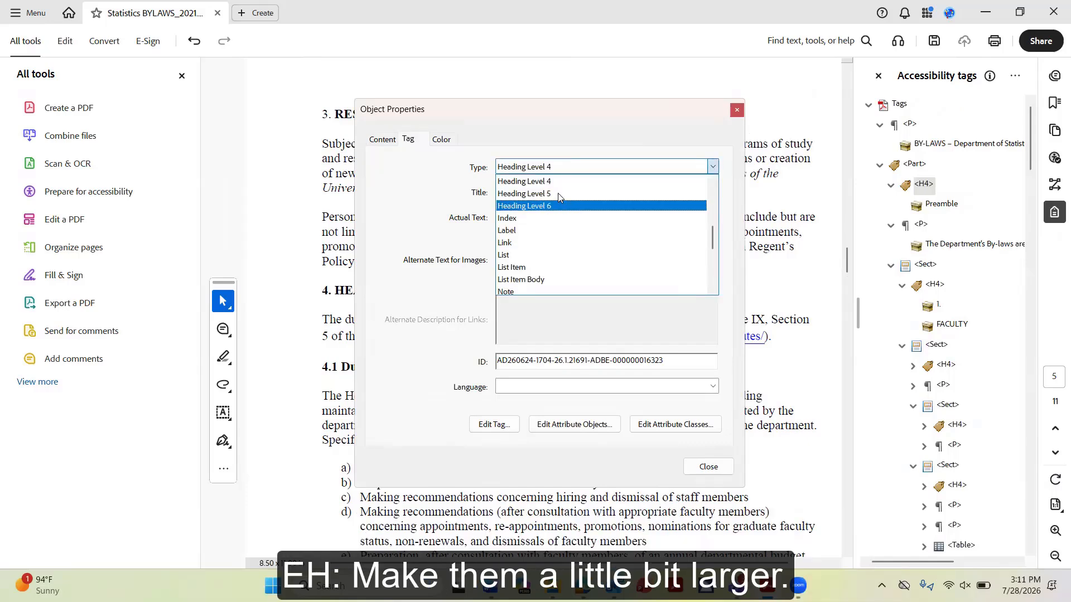
{"action": "scroll", "coordinate": [552, 224], "scroll_direction": "up", "scroll_amount": 2}
{"action": "left_click", "coordinate": [551, 230]}
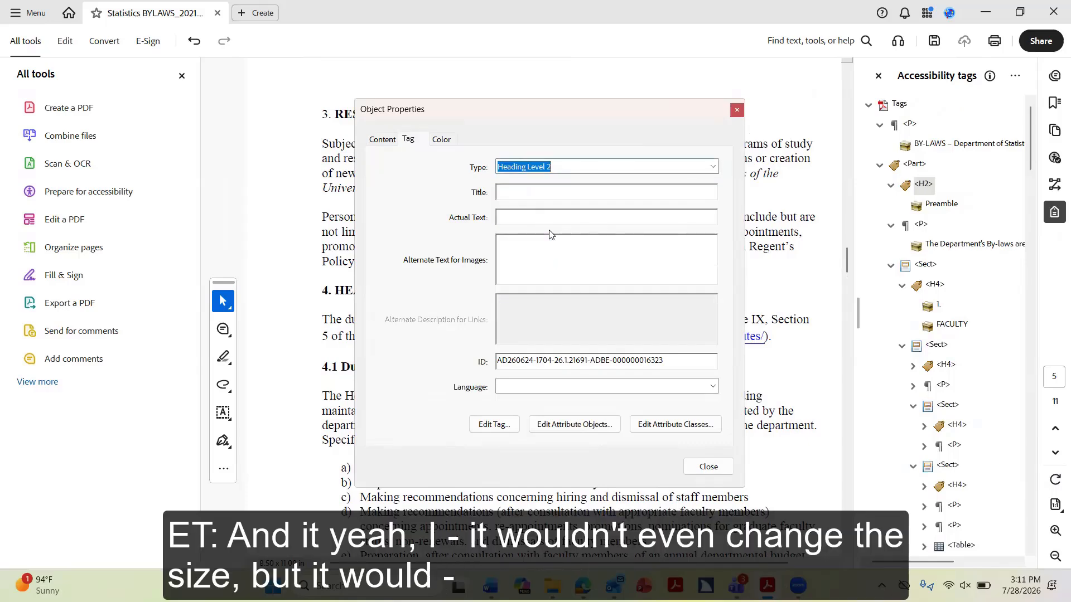
{"action": "left_click", "coordinate": [709, 467]}
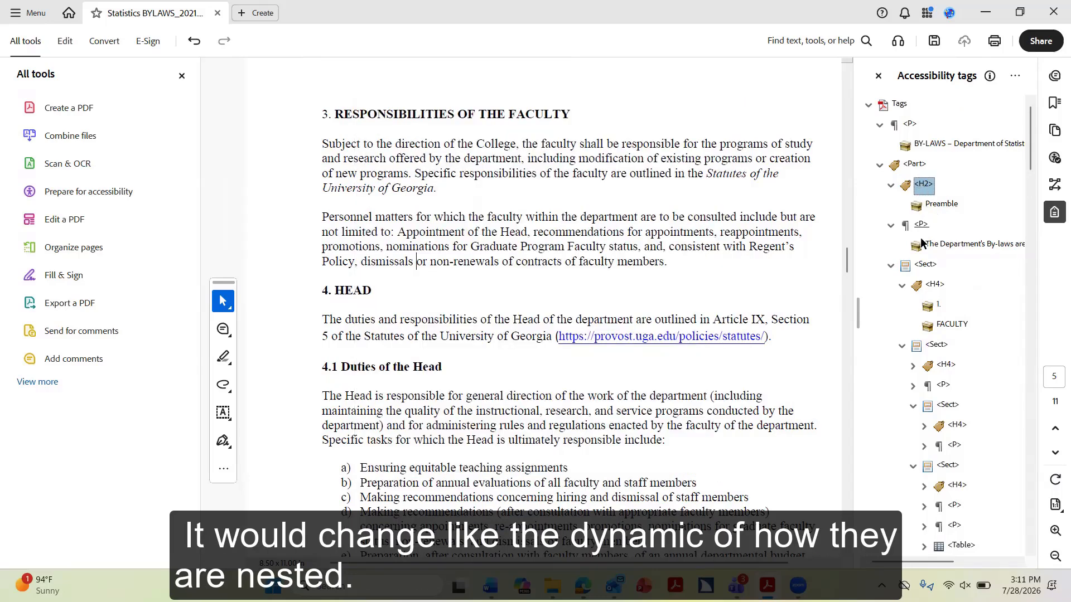
Return to the beginning of the by-laws and examine how the Part, Preamble heading, paragraph and section tags are nested
{"action": "scroll", "coordinate": [544, 211], "scroll_direction": "up", "scroll_amount": 5}
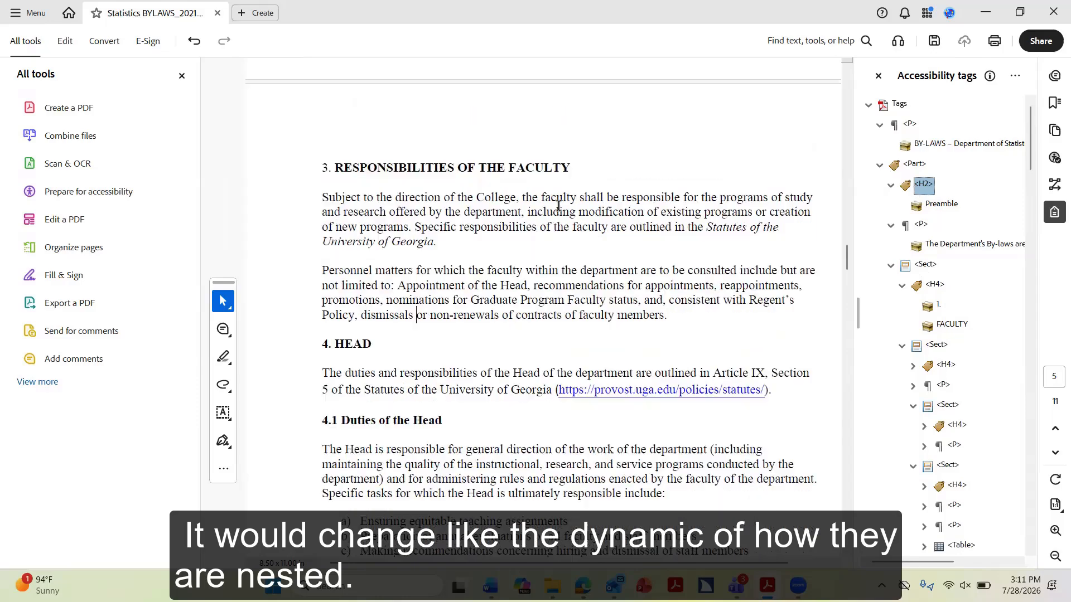
{"action": "scroll", "coordinate": [557, 206], "scroll_direction": "up", "scroll_amount": 2}
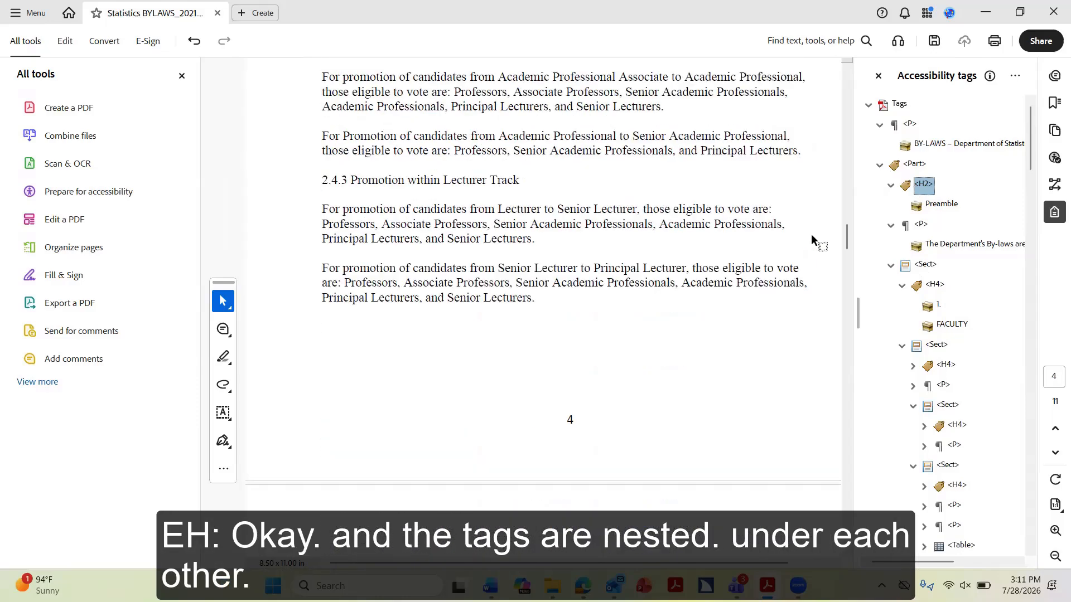
{"action": "left_click_drag", "start_coordinate": [845, 237], "coordinate": [858, 69]}
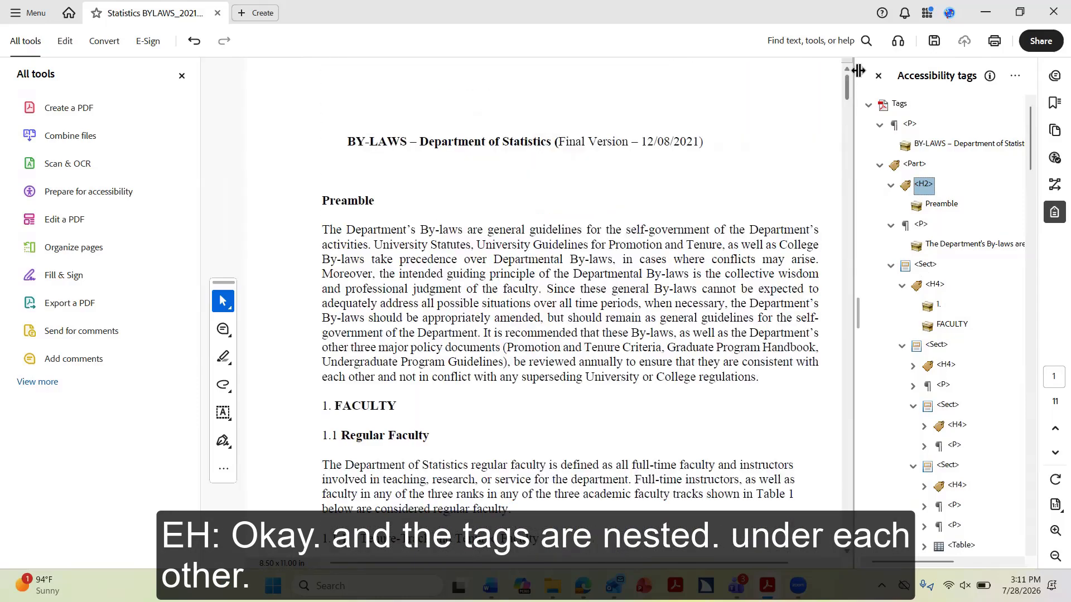
{"action": "left_click", "coordinate": [511, 139]}
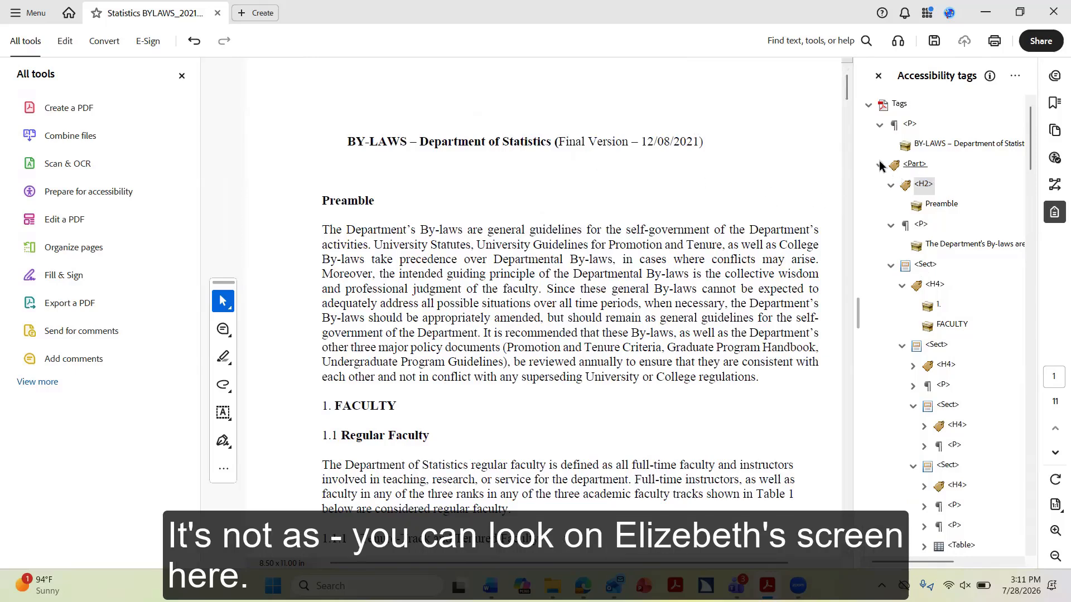
{"action": "left_click", "coordinate": [891, 185]}
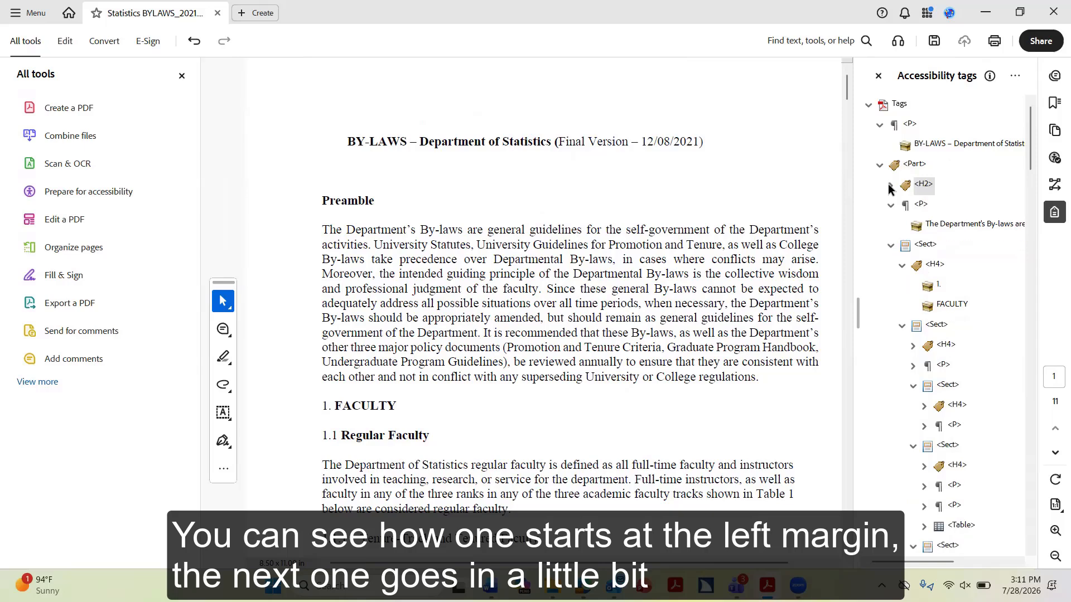
{"action": "left_click", "coordinate": [891, 185]}
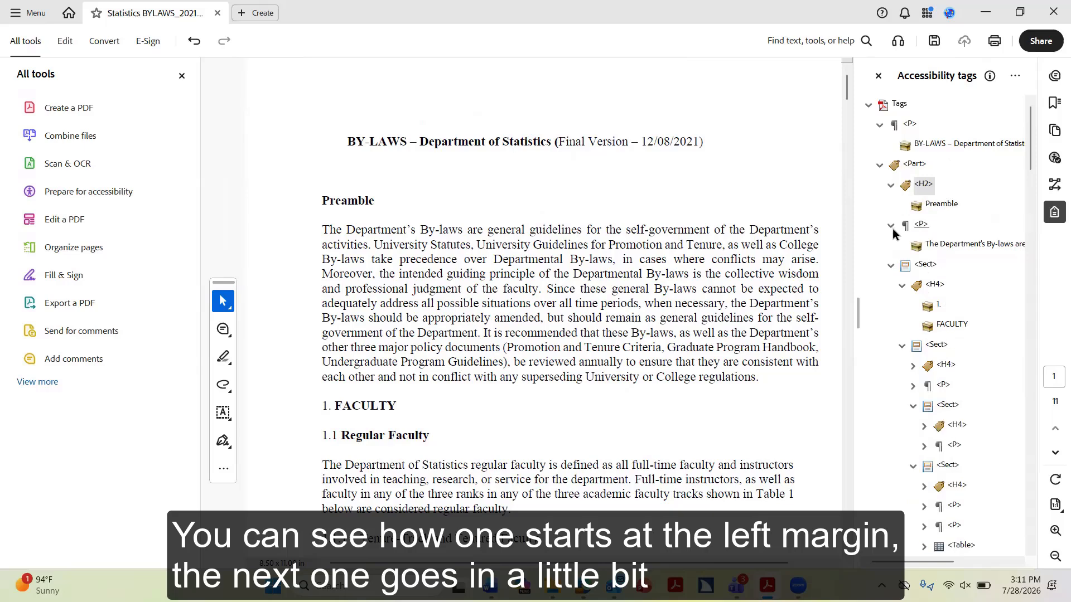
{"action": "scroll", "coordinate": [871, 343], "scroll_direction": "down", "scroll_amount": 1}
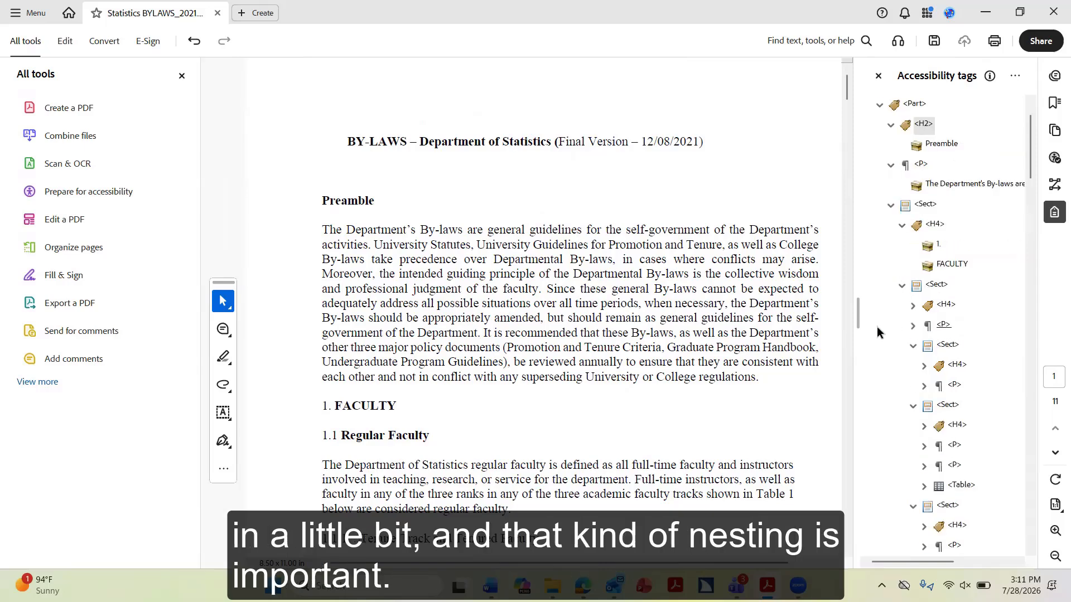
{"action": "scroll", "coordinate": [877, 327], "scroll_direction": "up", "scroll_amount": 1}
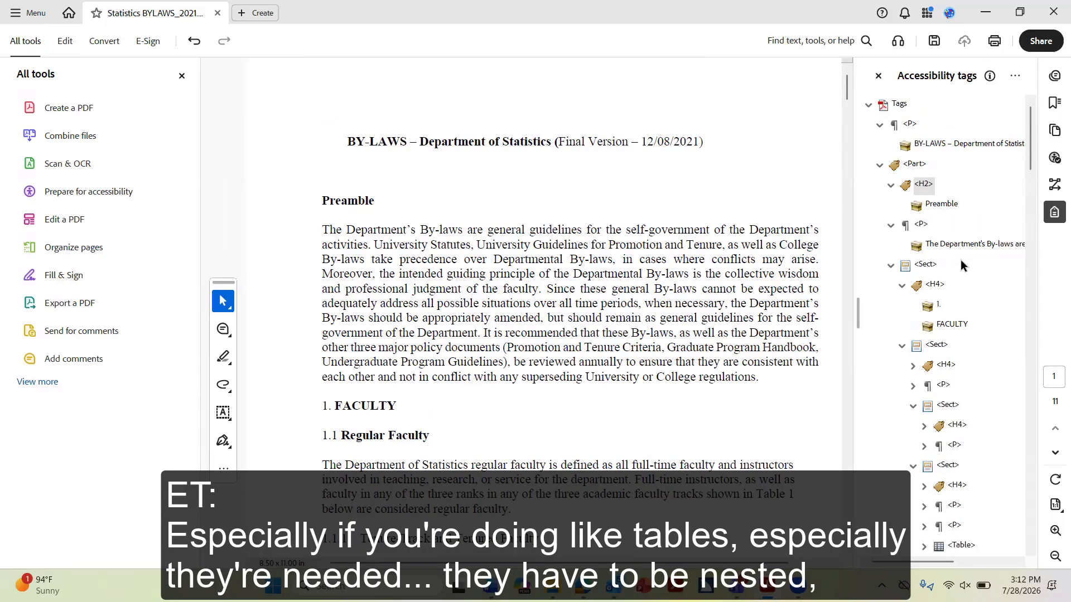
Expand the Table tag's first row and both TH tags, compare them with Table 1's header cells, and collapse the table again
{"action": "scroll", "coordinate": [960, 260], "scroll_direction": "down", "scroll_amount": 4}
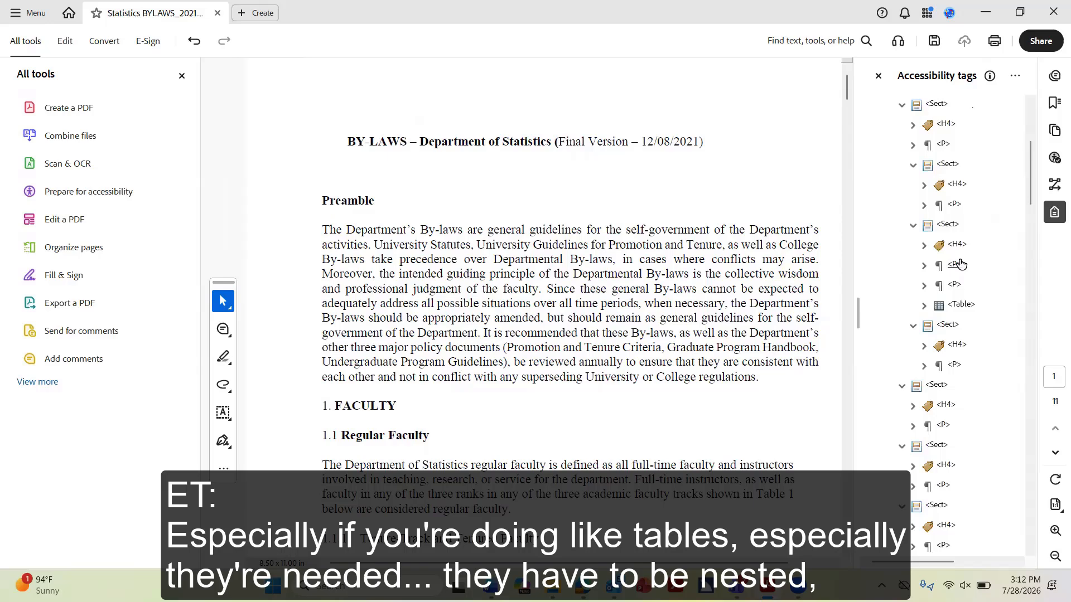
{"action": "scroll", "coordinate": [960, 265], "scroll_direction": "down", "scroll_amount": 1}
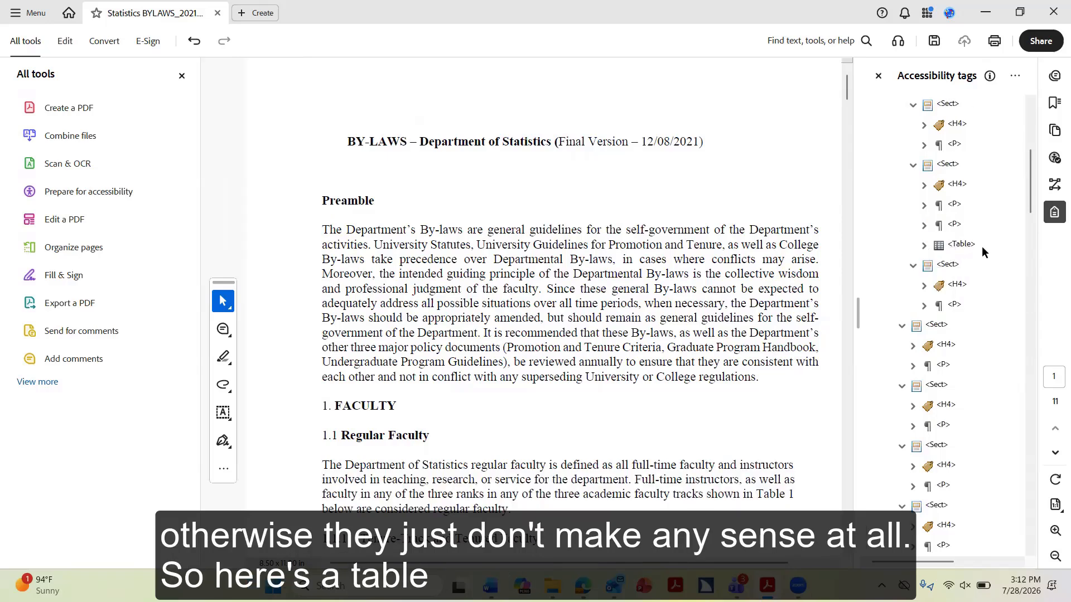
{"action": "left_click", "coordinate": [923, 245]}
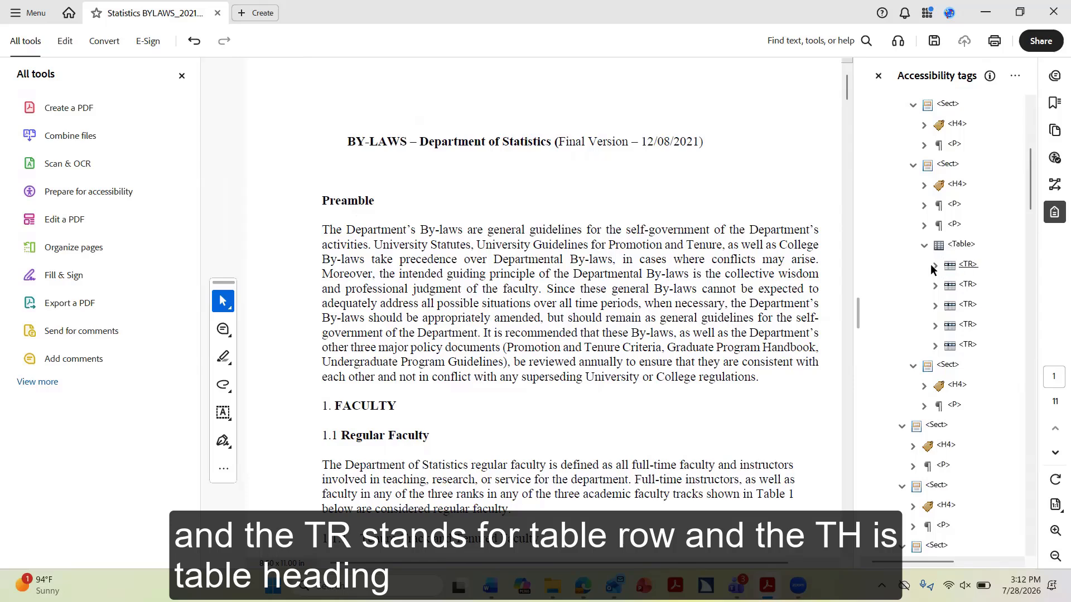
{"action": "left_click", "coordinate": [935, 266]}
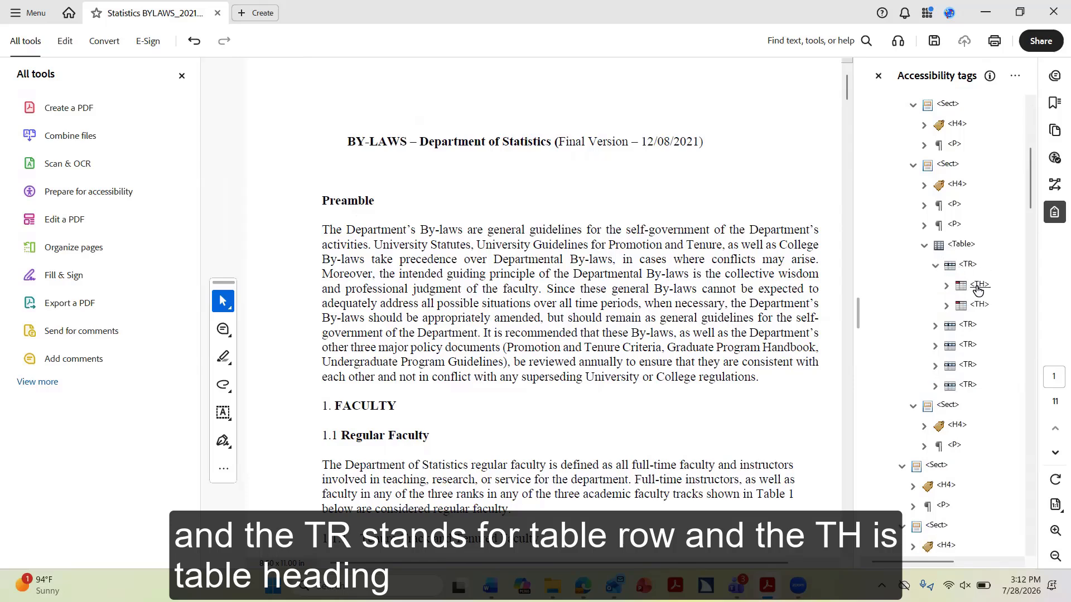
{"action": "left_click", "coordinate": [945, 285]}
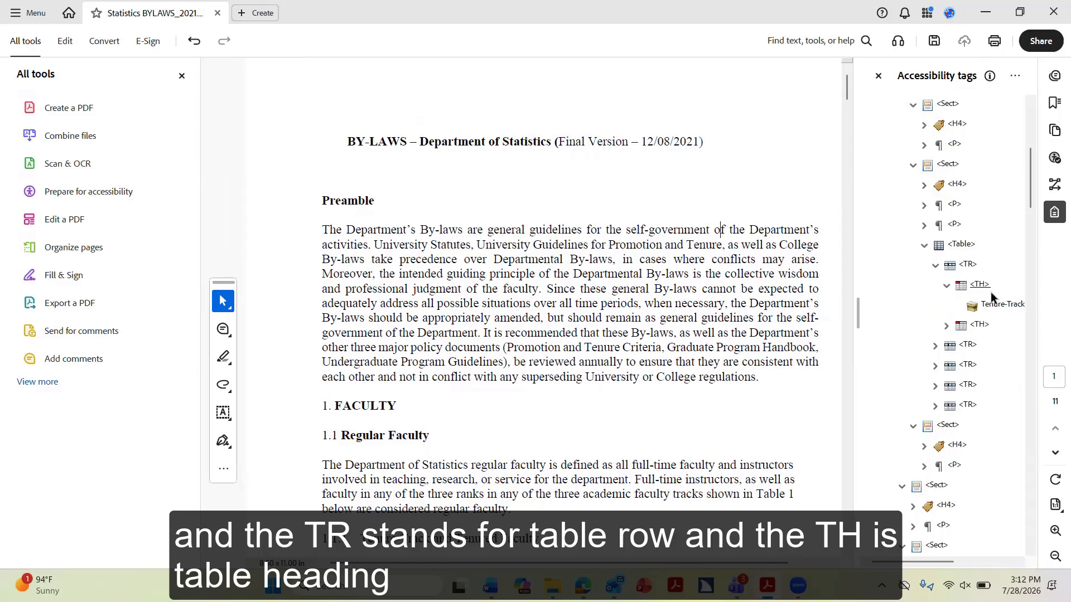
{"action": "scroll", "coordinate": [517, 323], "scroll_direction": "down", "scroll_amount": 10}
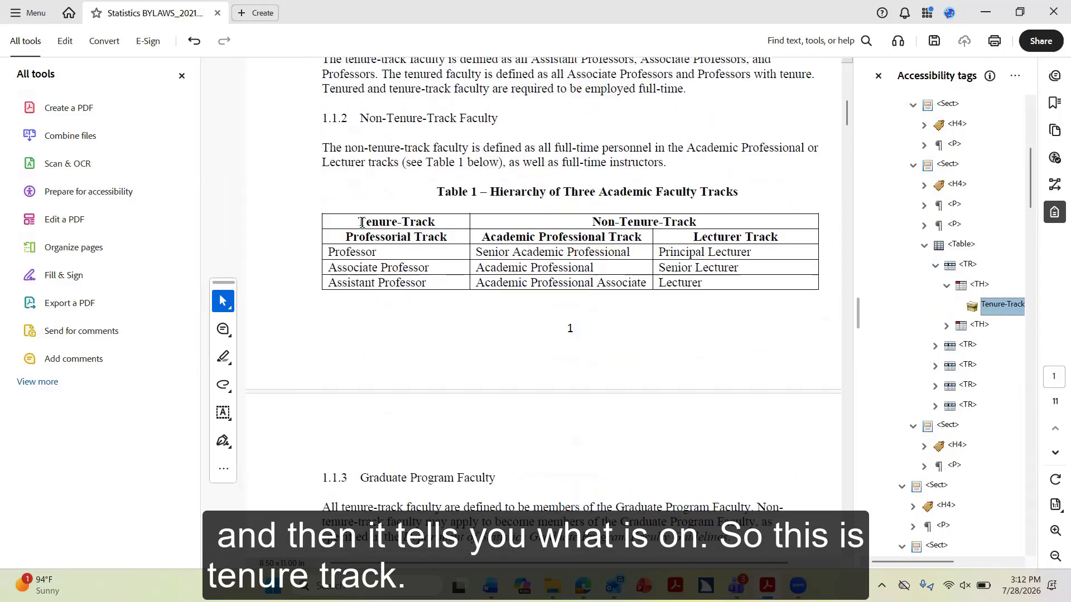
{"action": "left_click_drag", "start_coordinate": [360, 222], "coordinate": [422, 224]}
{"action": "left_click", "coordinate": [818, 292]}
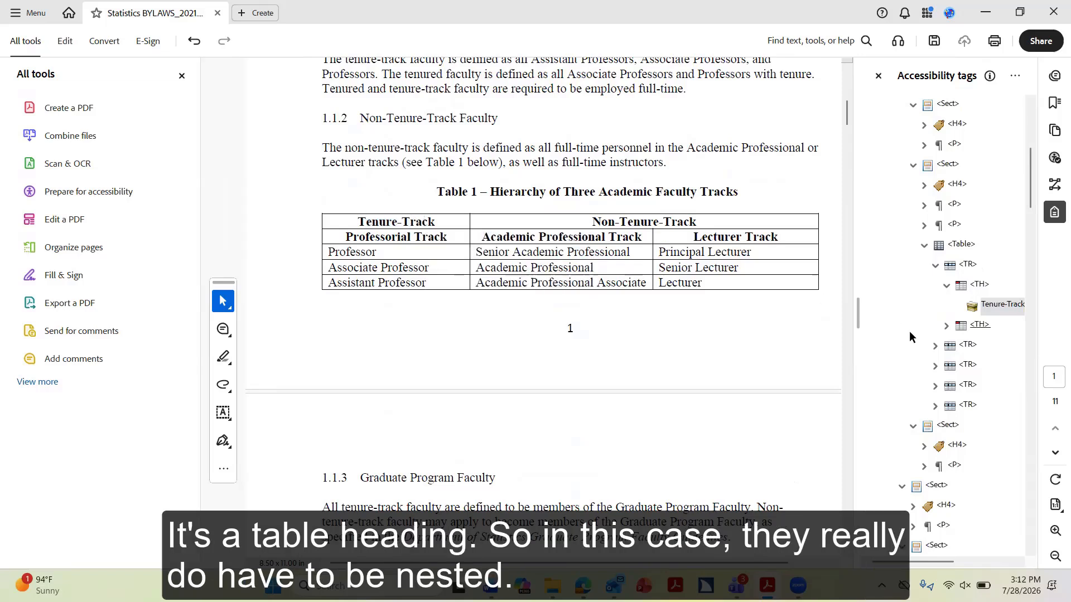
{"action": "left_click", "coordinate": [947, 327]}
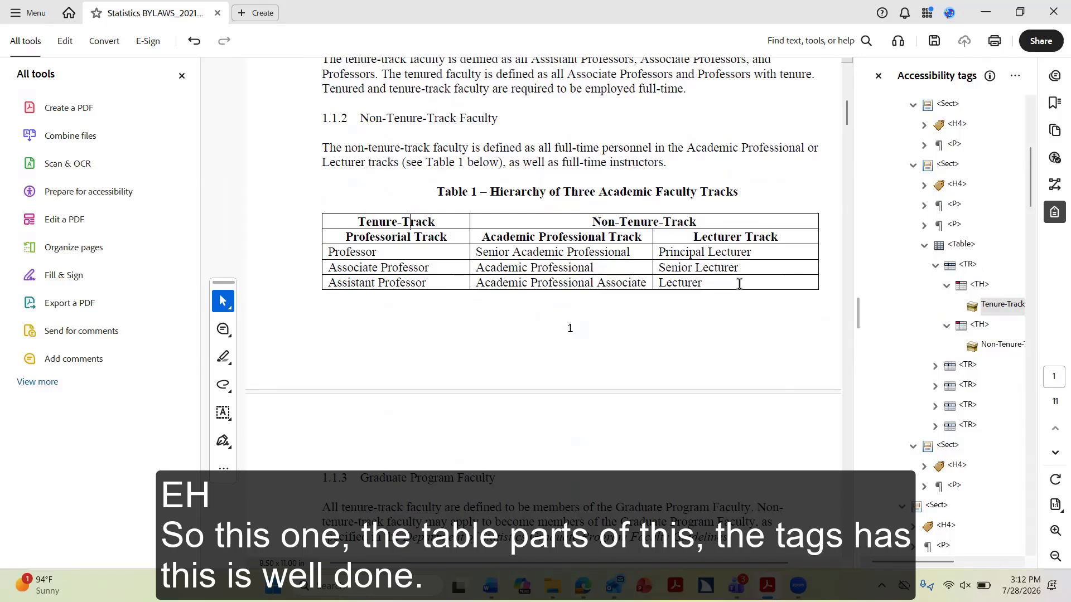
{"action": "left_click", "coordinate": [925, 246]}
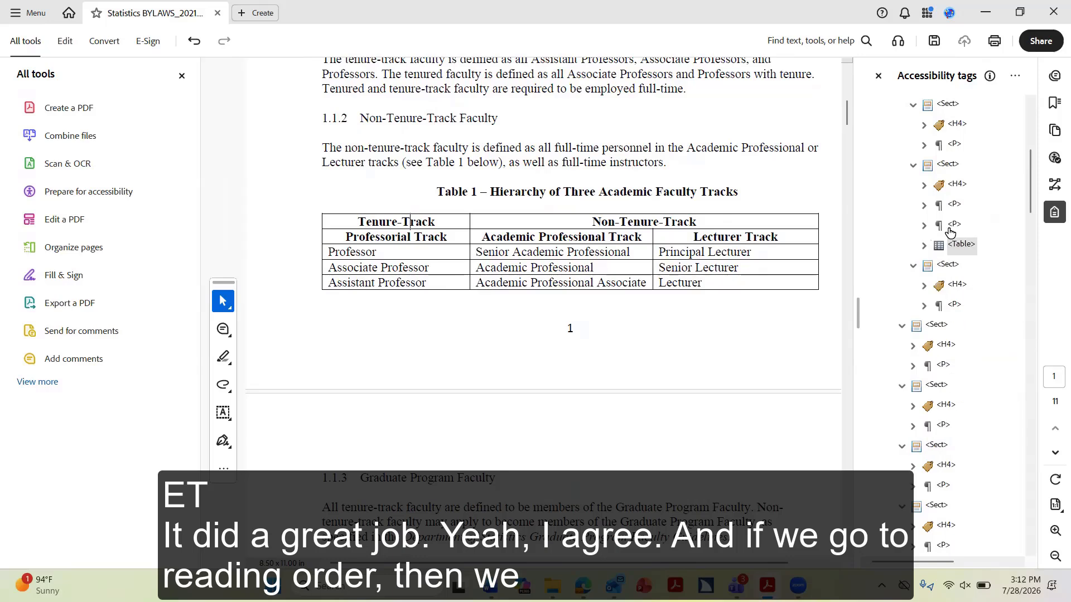
Show the reading order, examine Table 1 and the start of page 2, and hide the order again
{"action": "left_click", "coordinate": [1054, 184]}
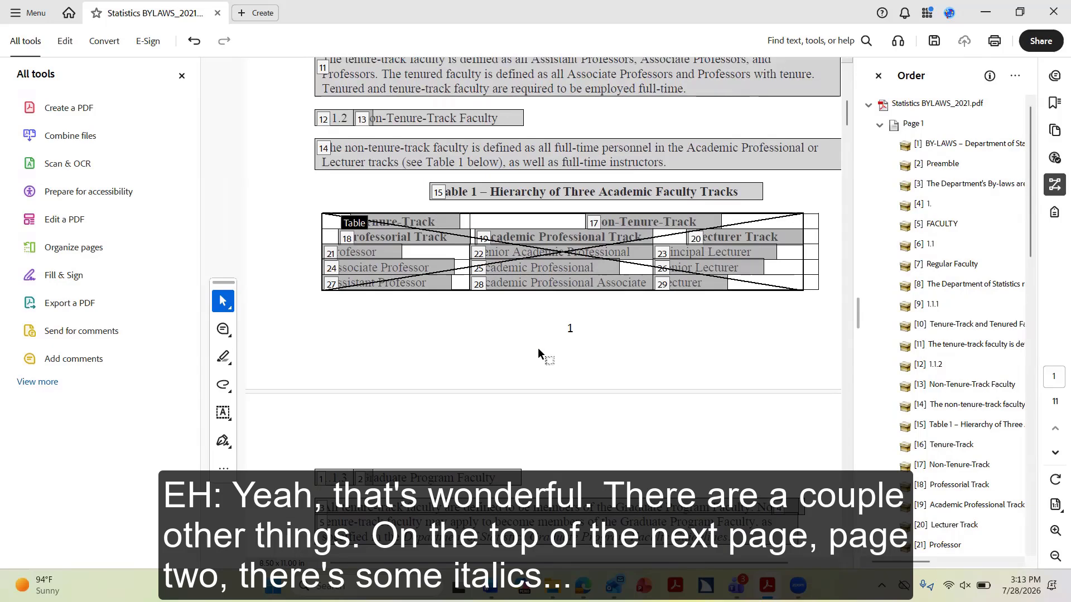
{"action": "scroll", "coordinate": [527, 354], "scroll_direction": "down", "scroll_amount": 1}
{"action": "scroll", "coordinate": [778, 319], "scroll_direction": "down", "scroll_amount": 3}
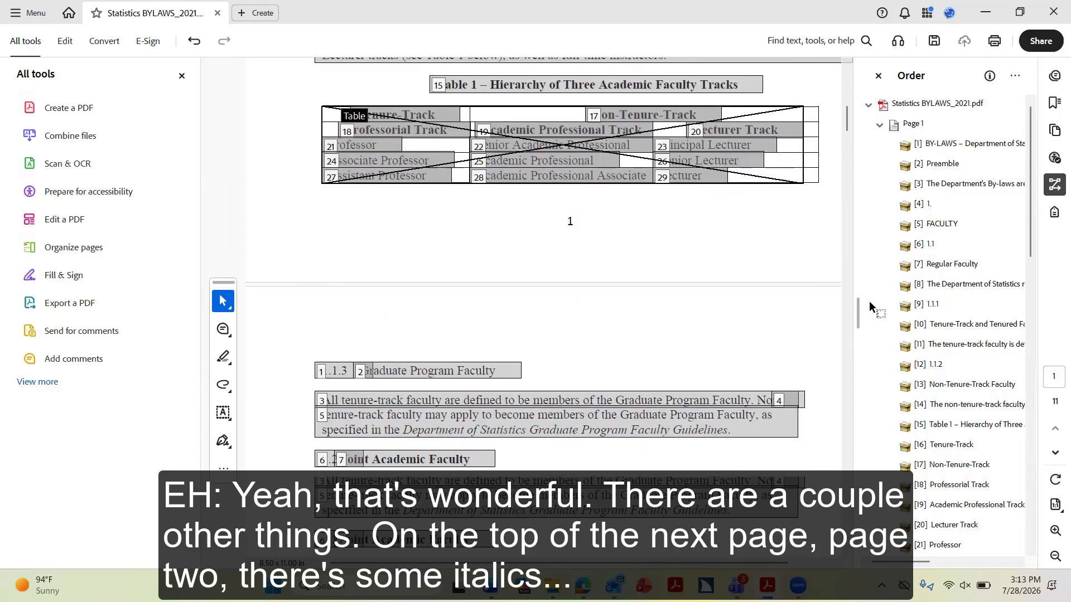
{"action": "left_click", "coordinate": [1054, 184]}
Make the italic phrase "Department of Statistics Graduate Program Faculty Guidelines" in section 1.1.3 bold and try to remove its italics
{"action": "scroll", "coordinate": [658, 293], "scroll_direction": "down", "scroll_amount": 3}
{"action": "scroll", "coordinate": [673, 300], "scroll_direction": "down", "scroll_amount": 5}
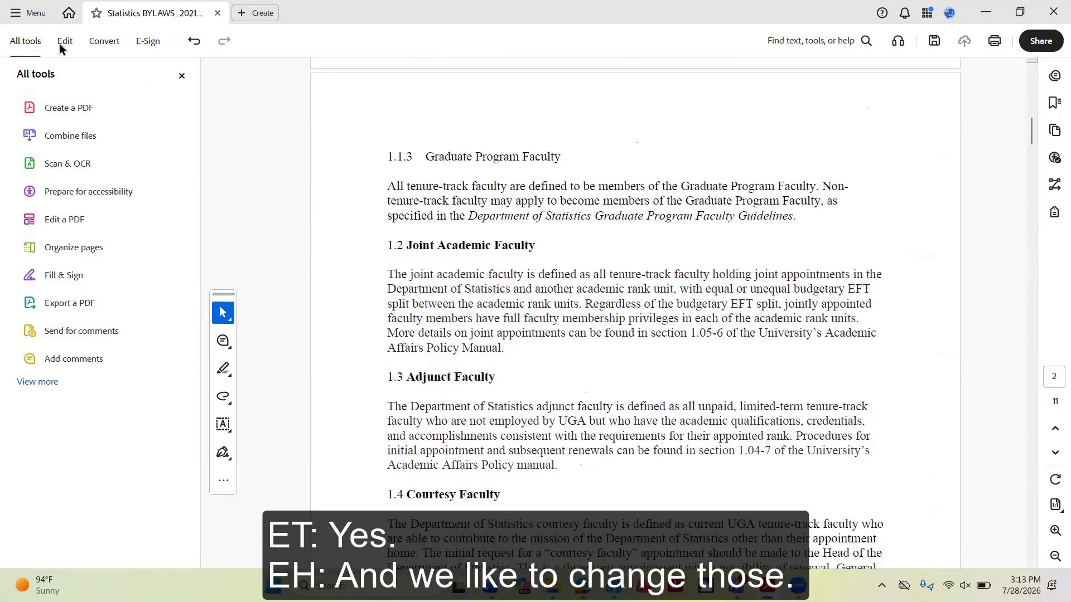
{"action": "left_click", "coordinate": [59, 42]}
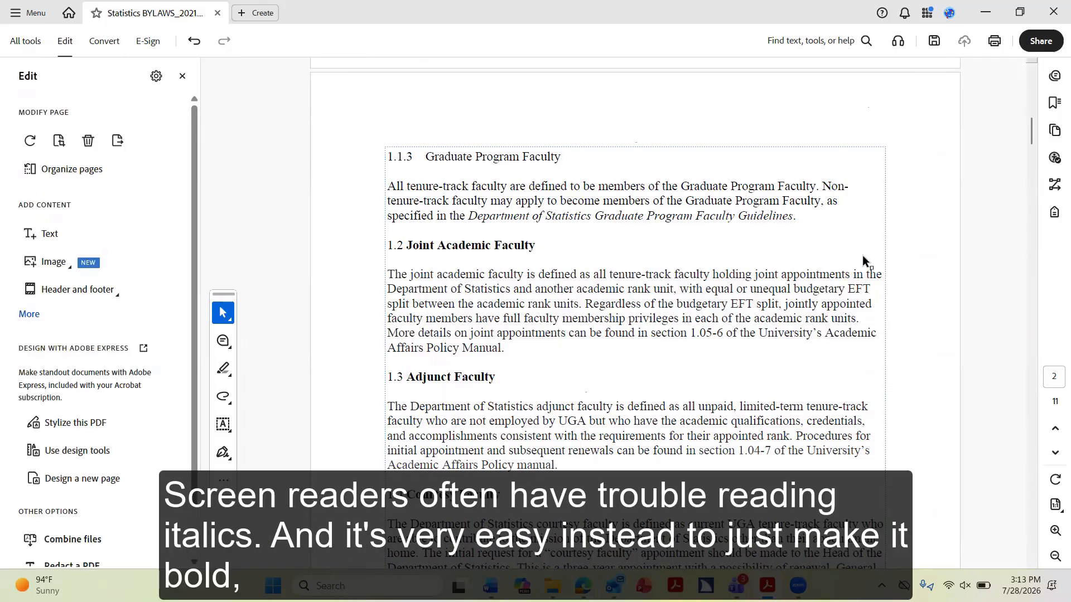
{"action": "left_click", "coordinate": [695, 216]}
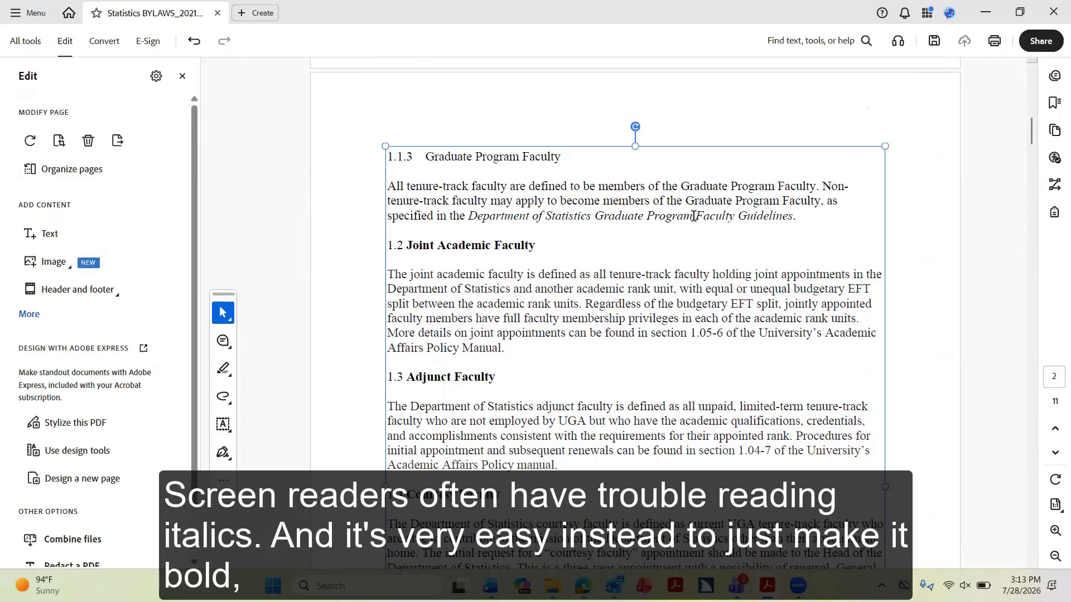
{"action": "left_click", "coordinate": [795, 216]}
{"action": "left_click_drag", "start_coordinate": [794, 217], "coordinate": [468, 218]}
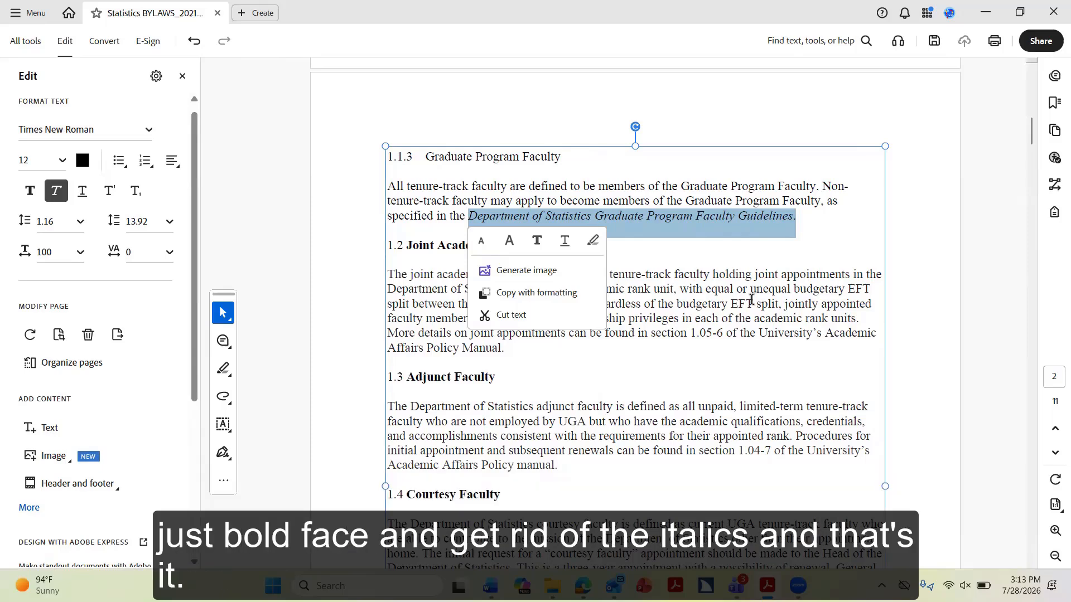
{"action": "key", "text": "ctrl+b"}
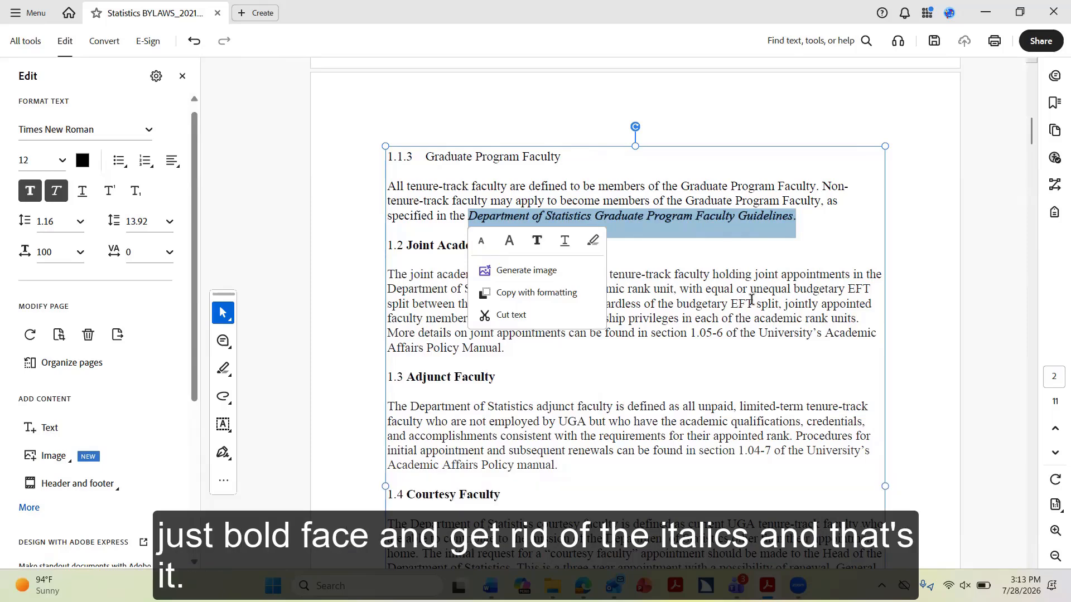
{"action": "left_click", "coordinate": [57, 191]}
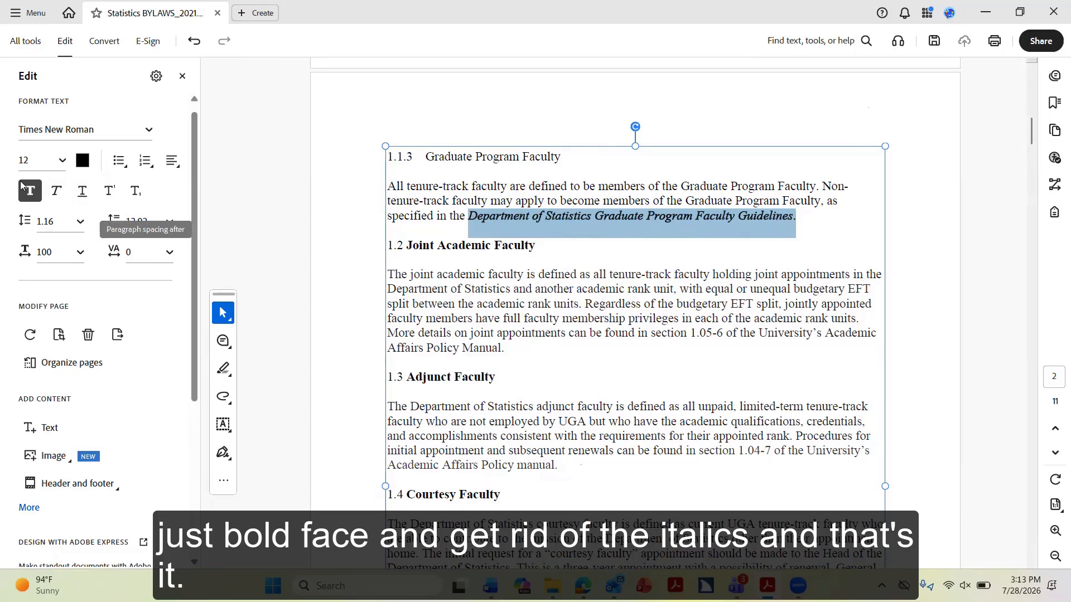
{"action": "left_click", "coordinate": [753, 229]}
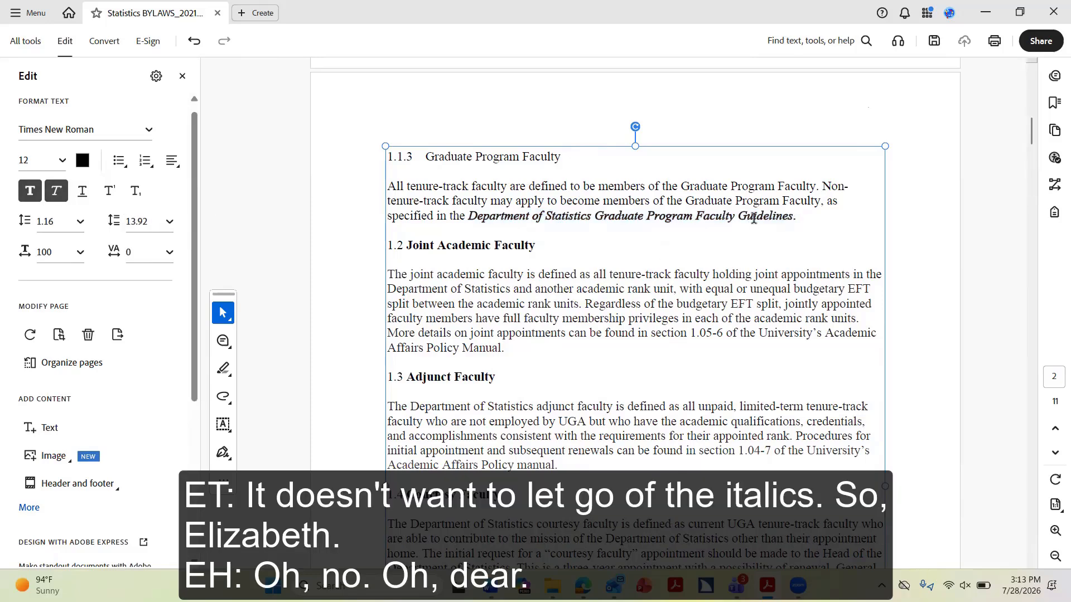
{"action": "left_click", "coordinate": [756, 217]}
{"action": "left_click", "coordinate": [808, 215]}
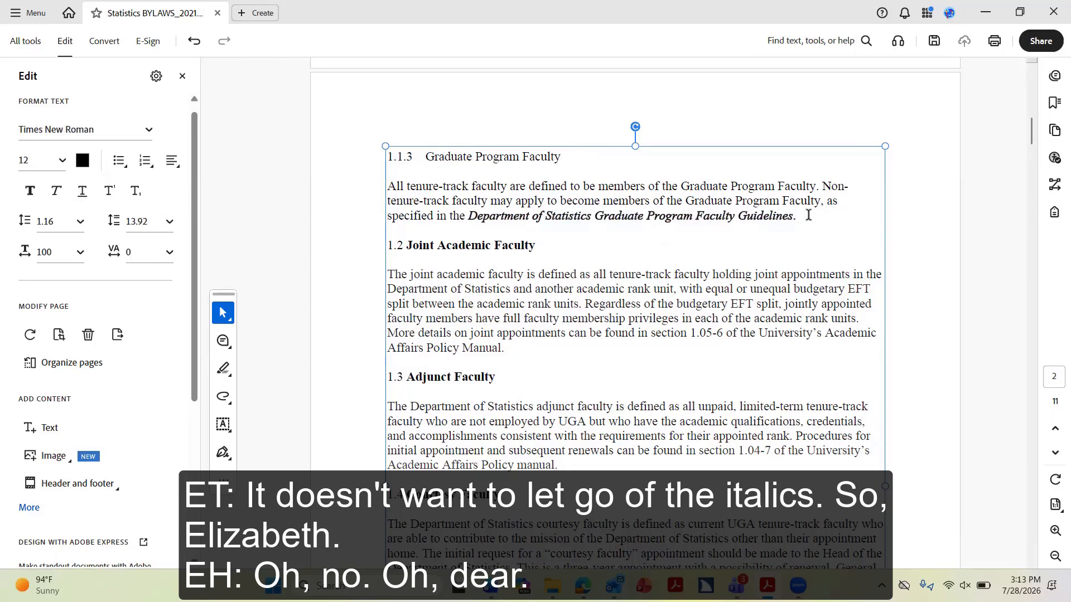
{"action": "scroll", "coordinate": [781, 218], "scroll_direction": "up", "scroll_amount": 3}
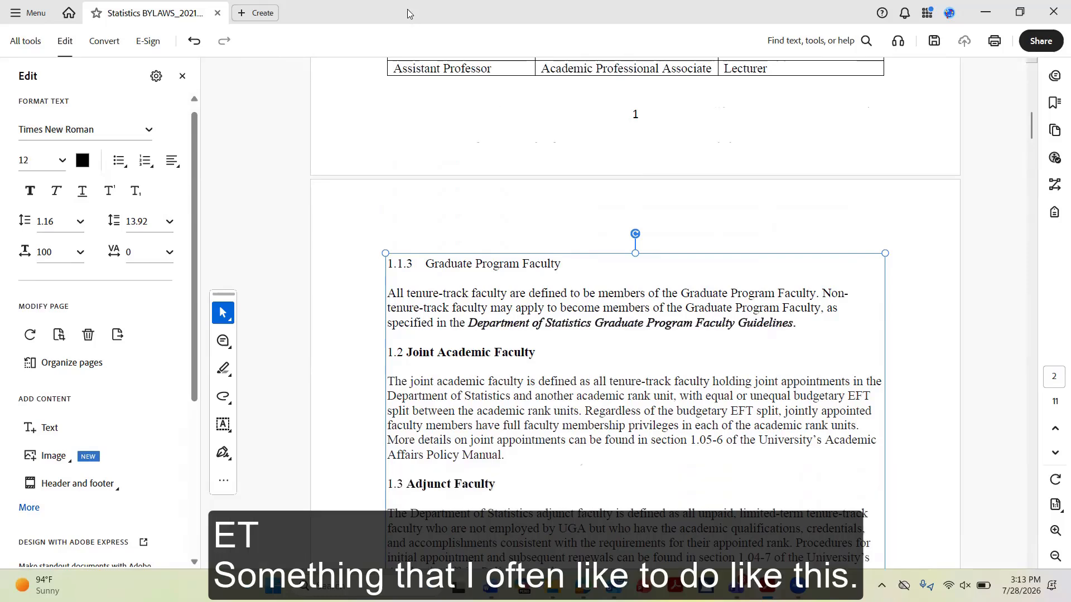
{"action": "scroll", "coordinate": [488, 190], "scroll_direction": "up", "scroll_amount": 15}
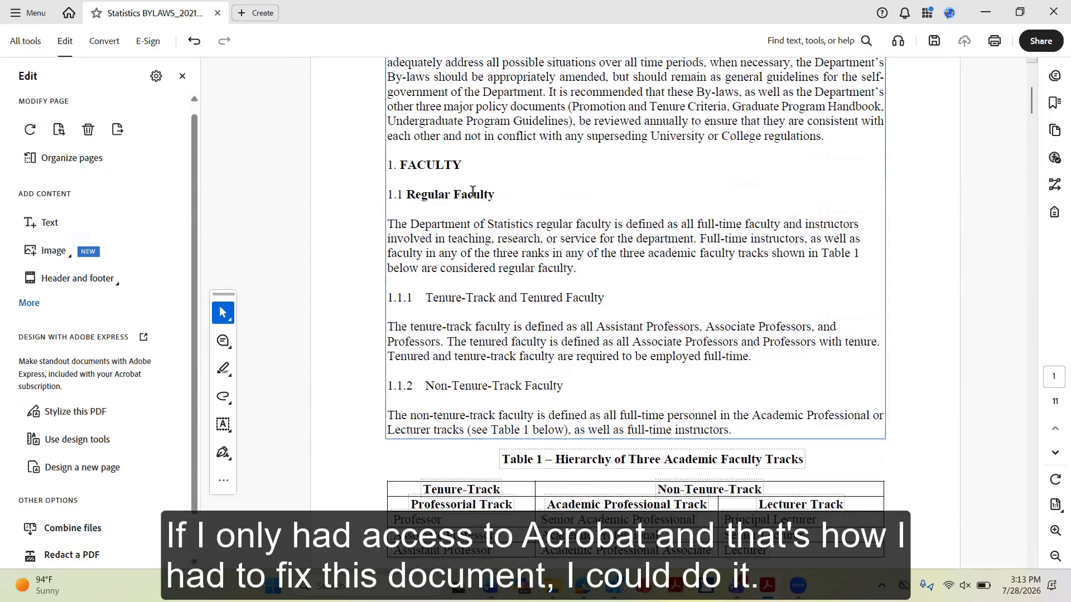
{"action": "scroll", "coordinate": [458, 194], "scroll_direction": "up", "scroll_amount": 3}
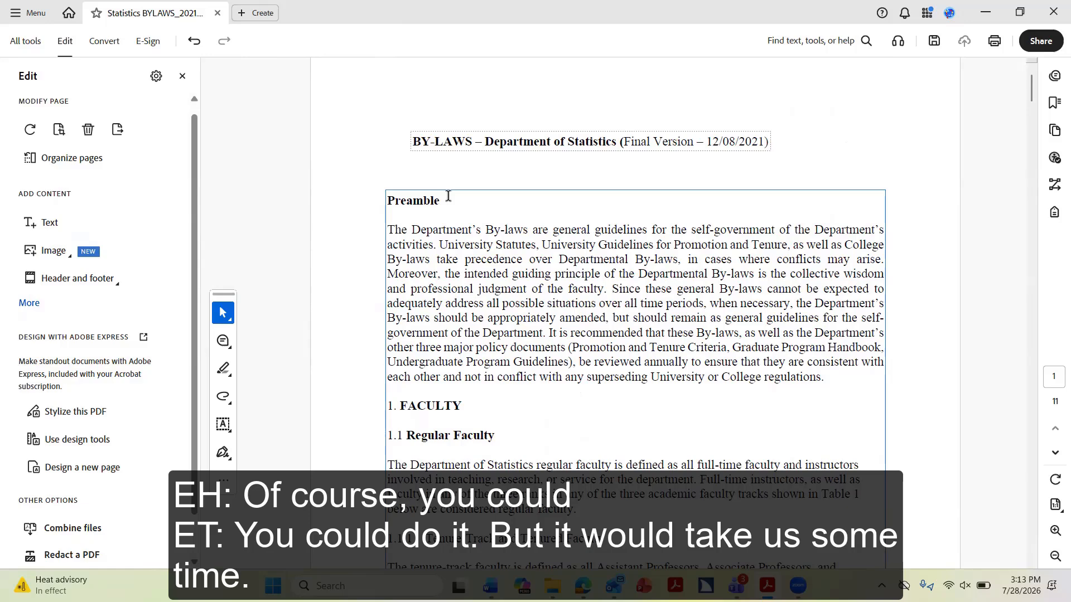
{"action": "left_click", "coordinate": [424, 200]}
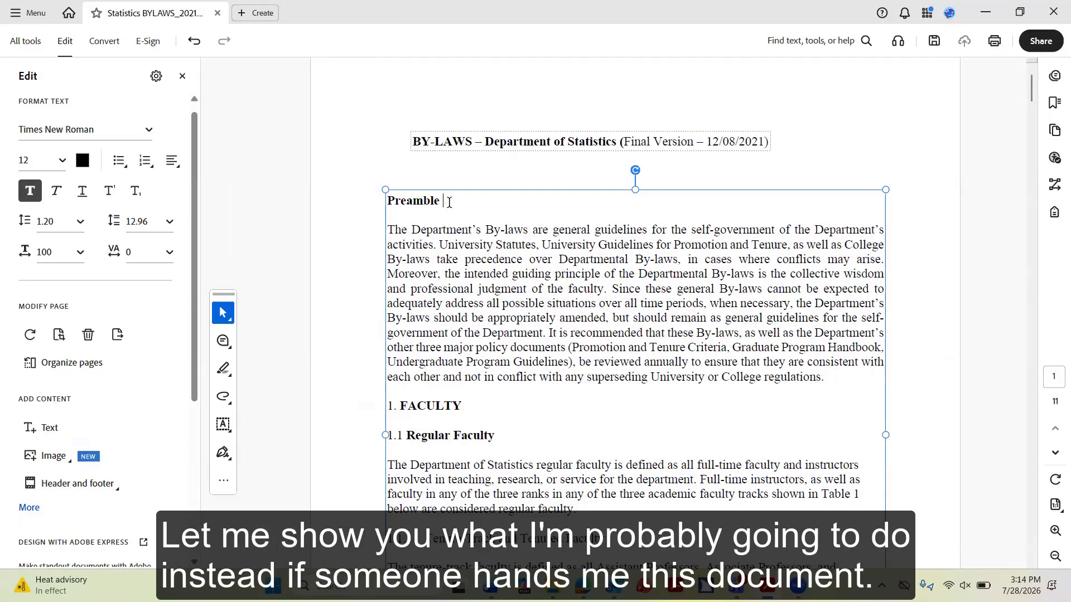
{"action": "left_click", "coordinate": [449, 201]}
Close the by-laws PDF without saving the changes and reopen Statistics BYLAWS_2021.pdf from the HIMYM folder in File Explorer
{"action": "left_click", "coordinate": [218, 13]}
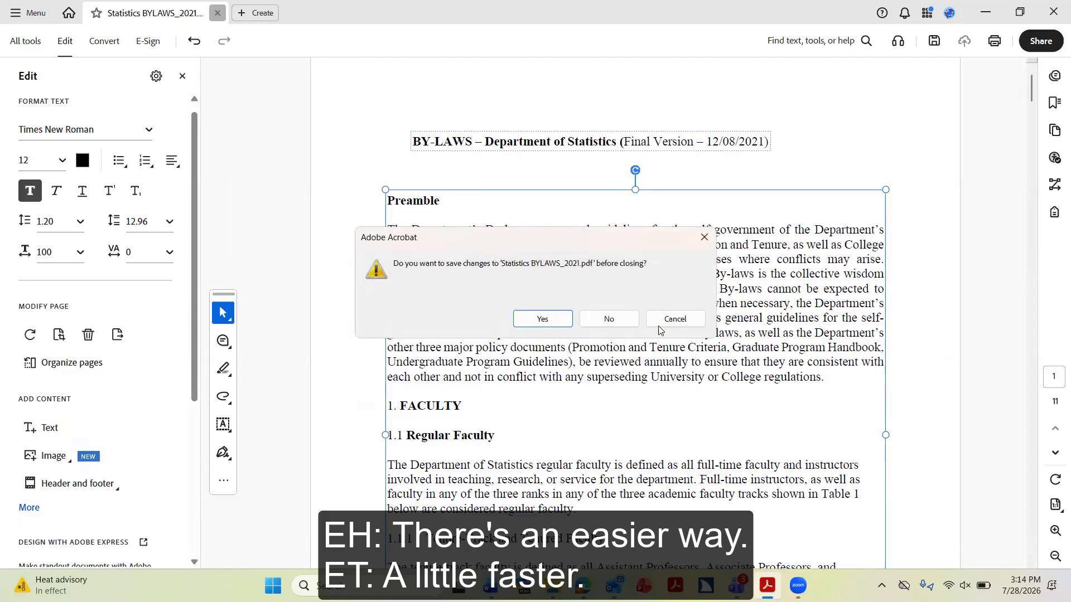
{"action": "left_click", "coordinate": [610, 319]}
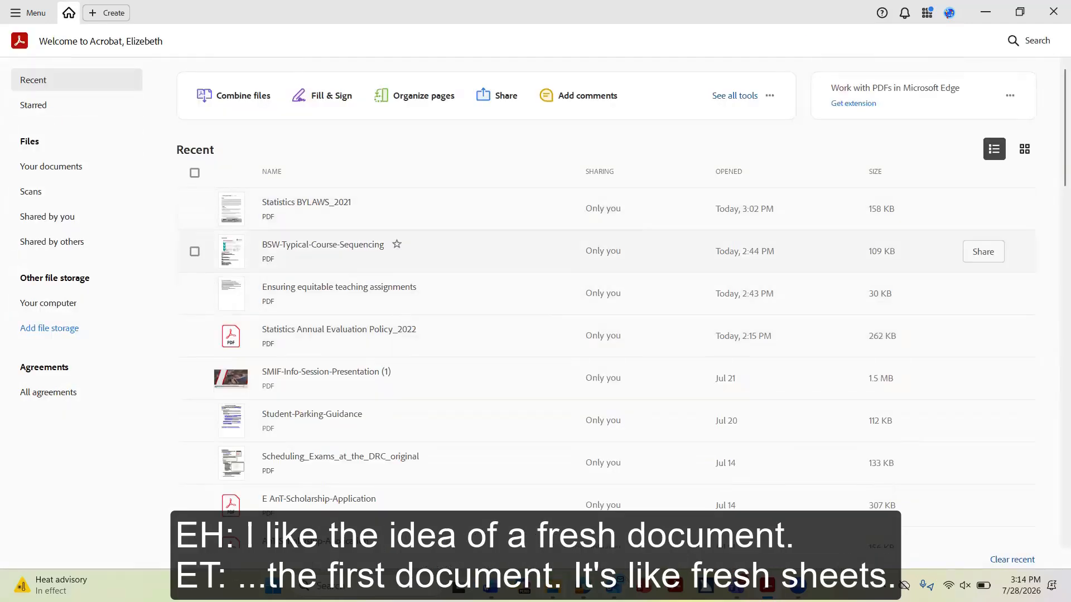
{"action": "left_click", "coordinate": [552, 586]}
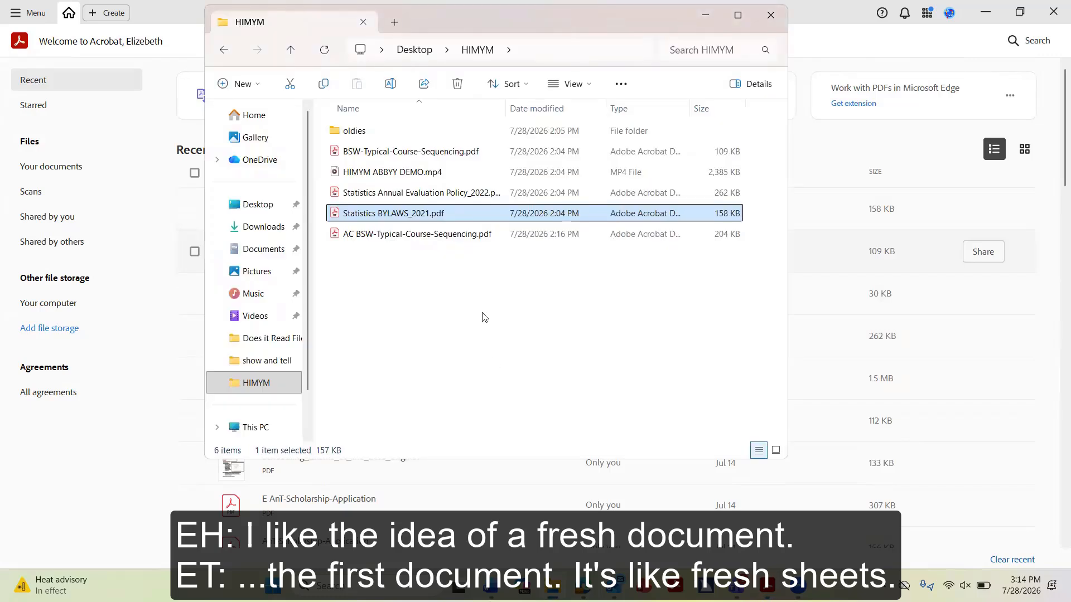
{"action": "double_click", "coordinate": [370, 215]}
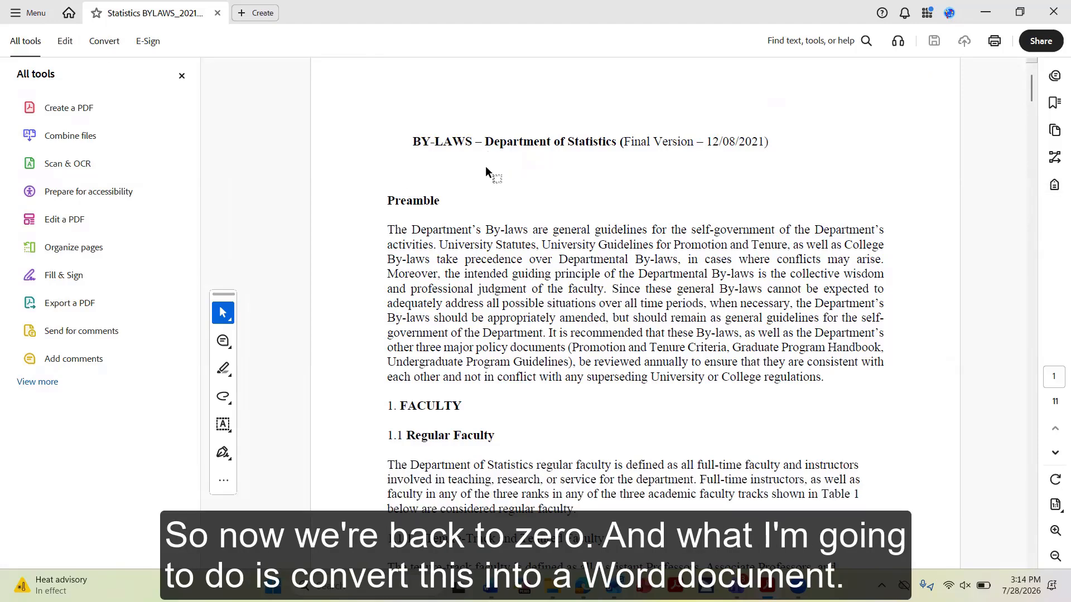
Export the by-laws PDF to a Microsoft Word document and save it as Statistics BYLAWS_2021.docx in the HIMYM folder
{"action": "left_click", "coordinate": [96, 39]}
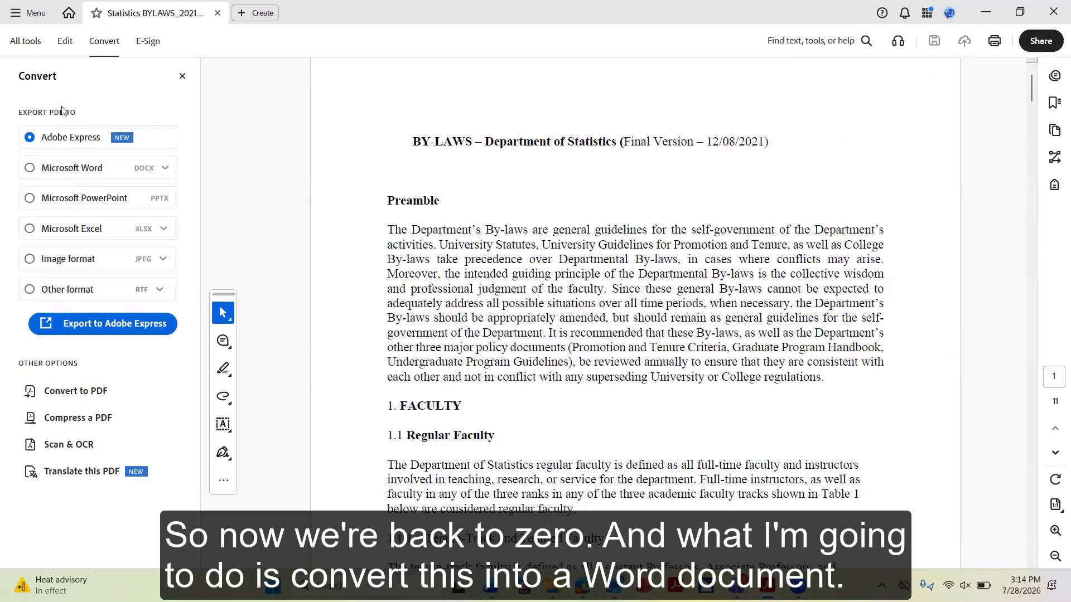
{"action": "left_click", "coordinate": [48, 170]}
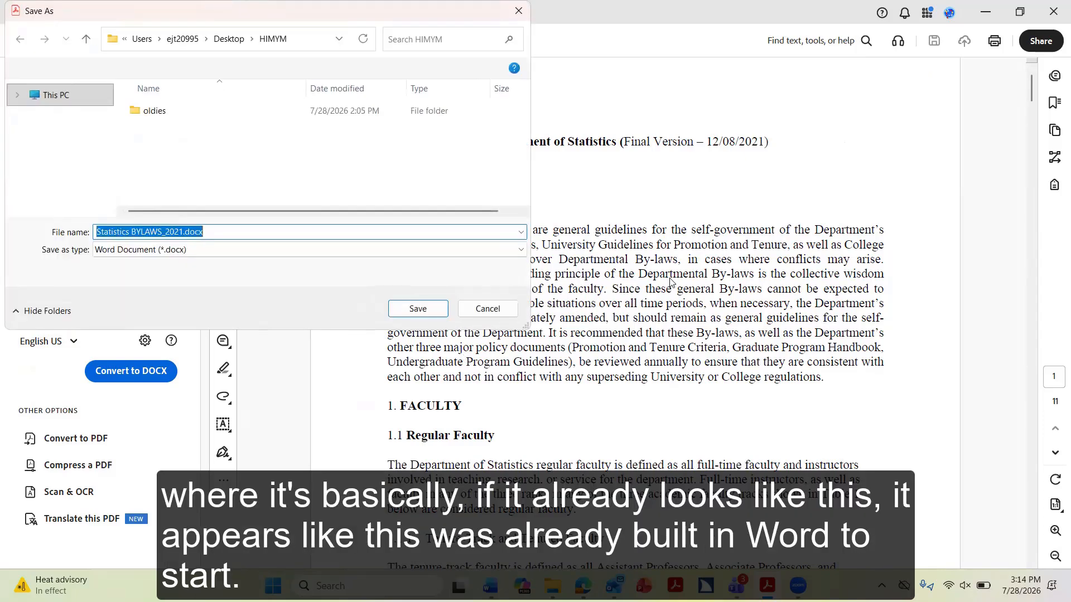
{"action": "left_click", "coordinate": [408, 309]}
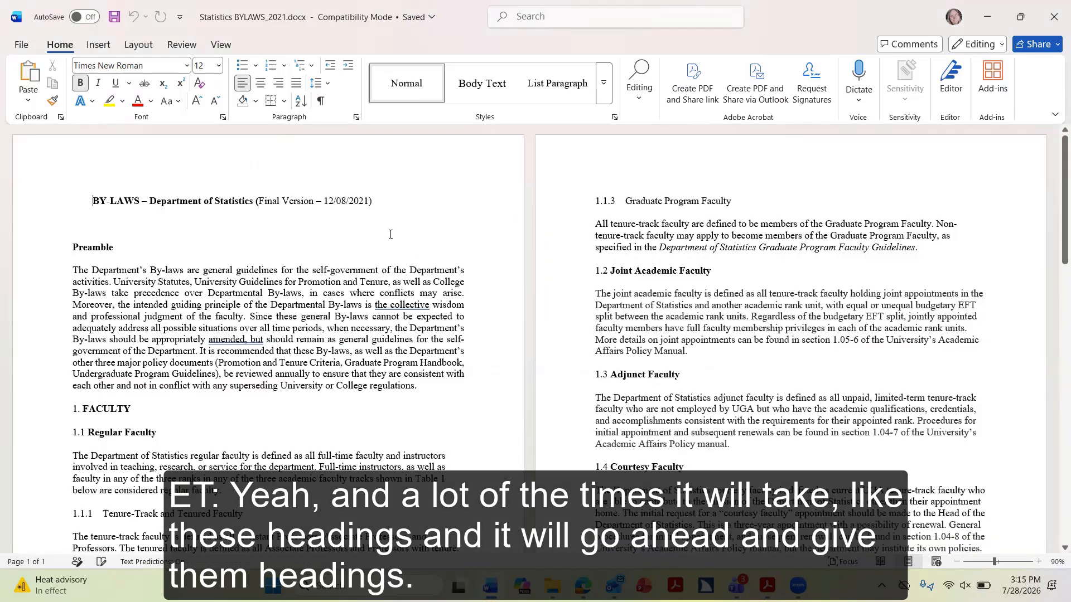
Collapse and re-expand the 1.2 Joint Academic Faculty section, show the Navigation pane, and review the document's heading list
{"action": "left_click", "coordinate": [588, 271]}
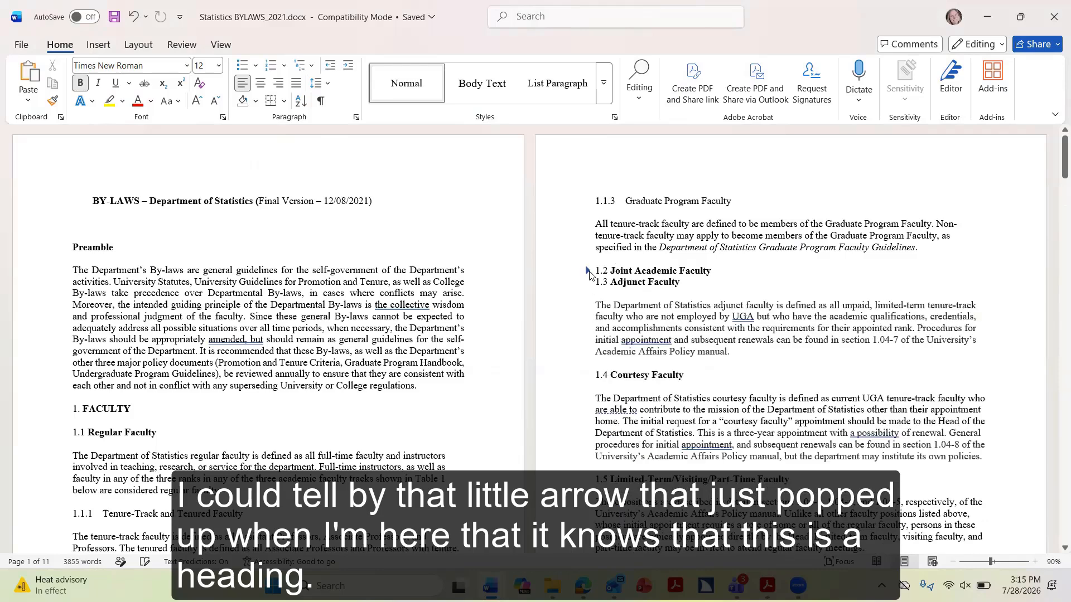
{"action": "left_click", "coordinate": [588, 271]}
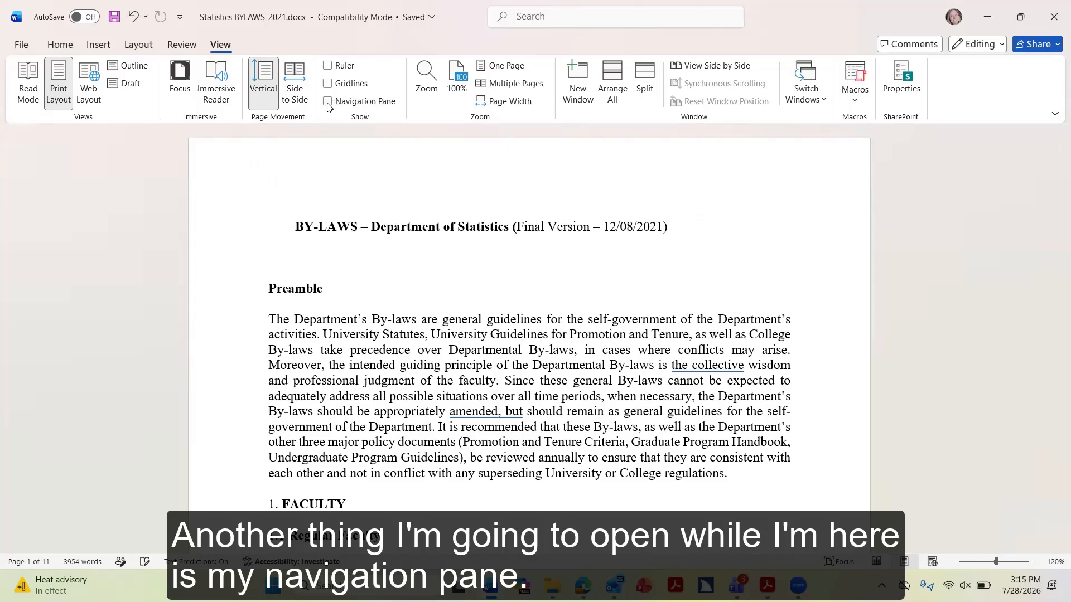
{"action": "left_click", "coordinate": [328, 103]}
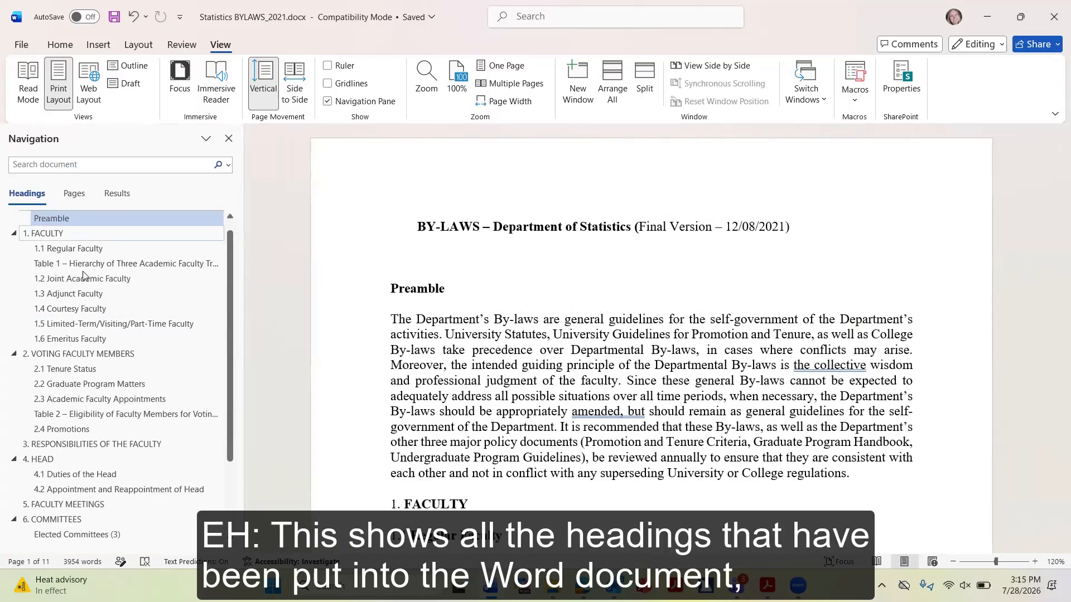
{"action": "scroll", "coordinate": [84, 394], "scroll_direction": "down", "scroll_amount": 2}
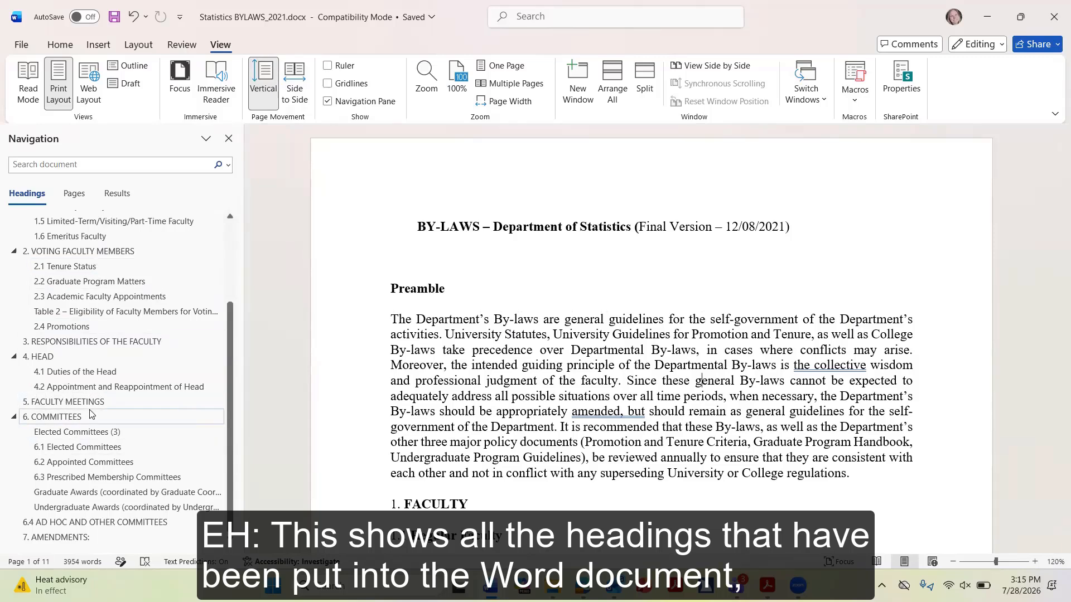
{"action": "scroll", "coordinate": [70, 298], "scroll_direction": "up", "scroll_amount": 3}
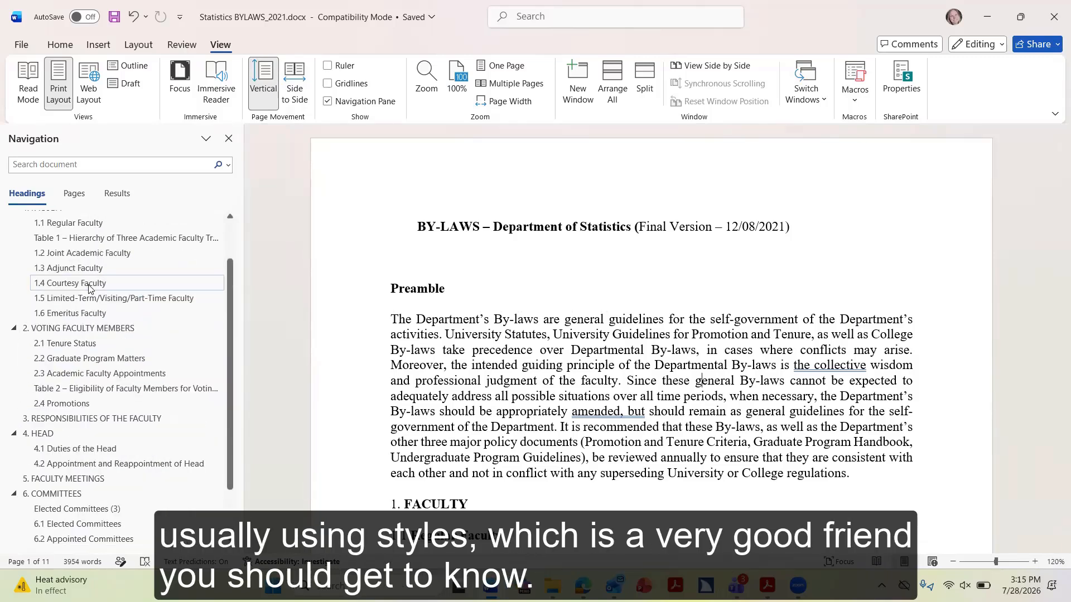
Jump through the headings from 1.1 Regular Faculty to 1.6 Emeritus Faculty, including the Table 1 caption, to check each one
{"action": "left_click", "coordinate": [66, 262]}
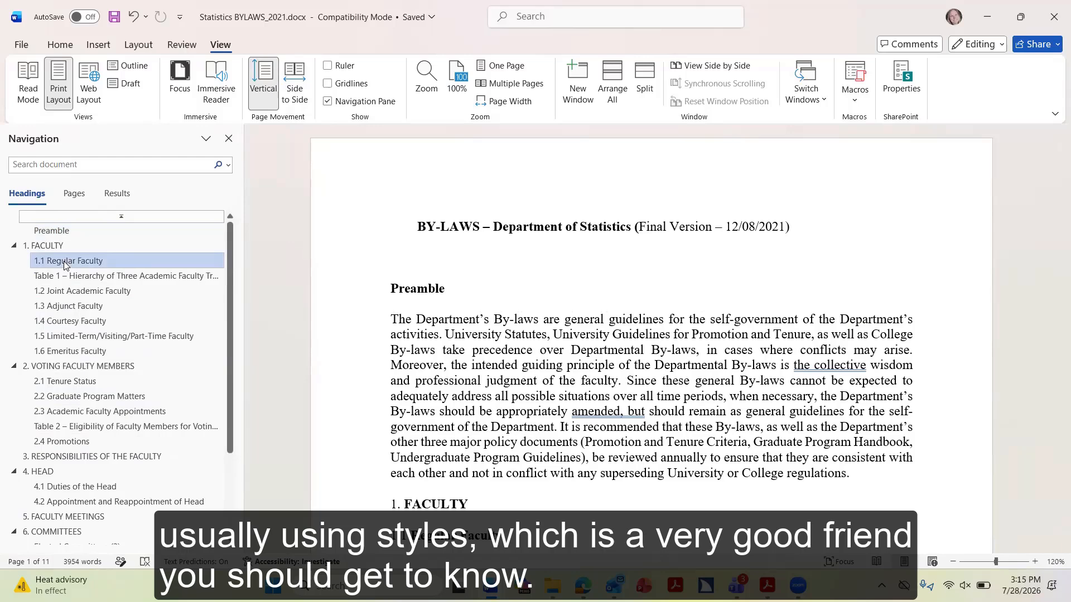
{"action": "left_click", "coordinate": [66, 276]}
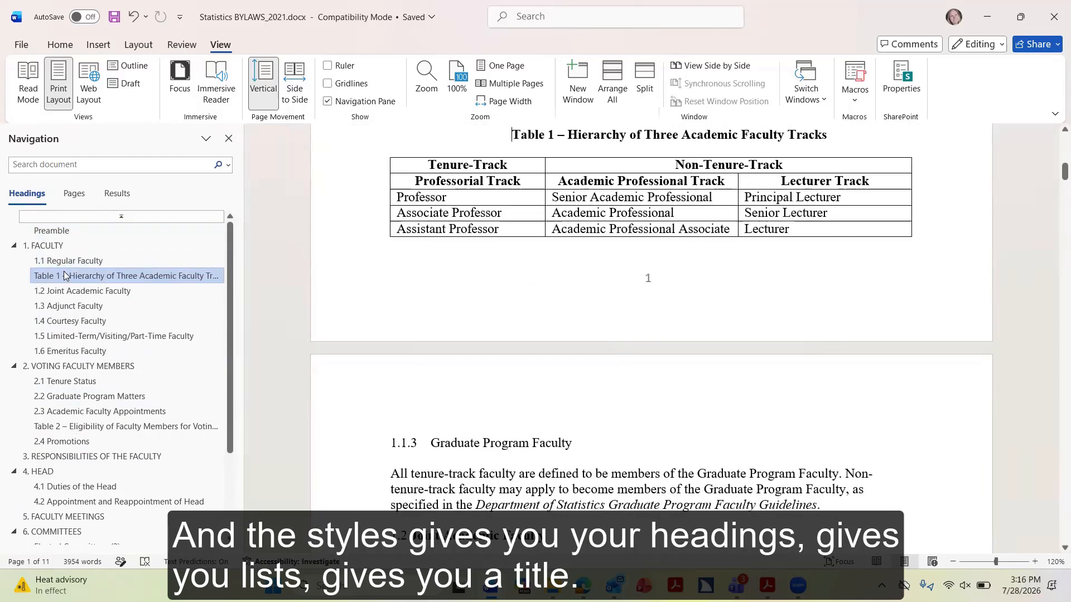
{"action": "left_click", "coordinate": [64, 291]}
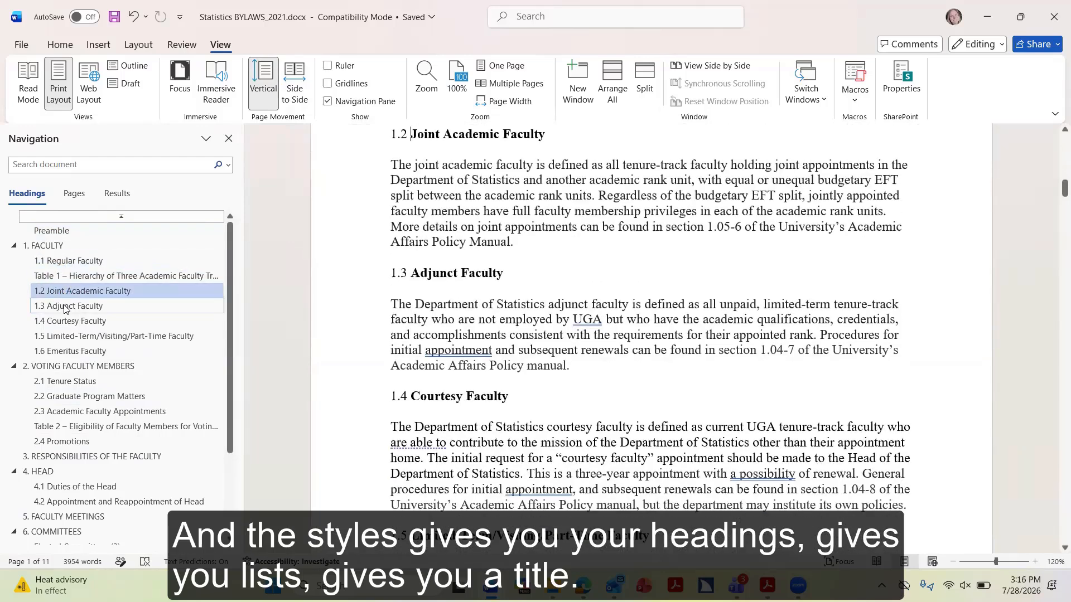
{"action": "left_click", "coordinate": [66, 307]}
{"action": "left_click", "coordinate": [65, 322]}
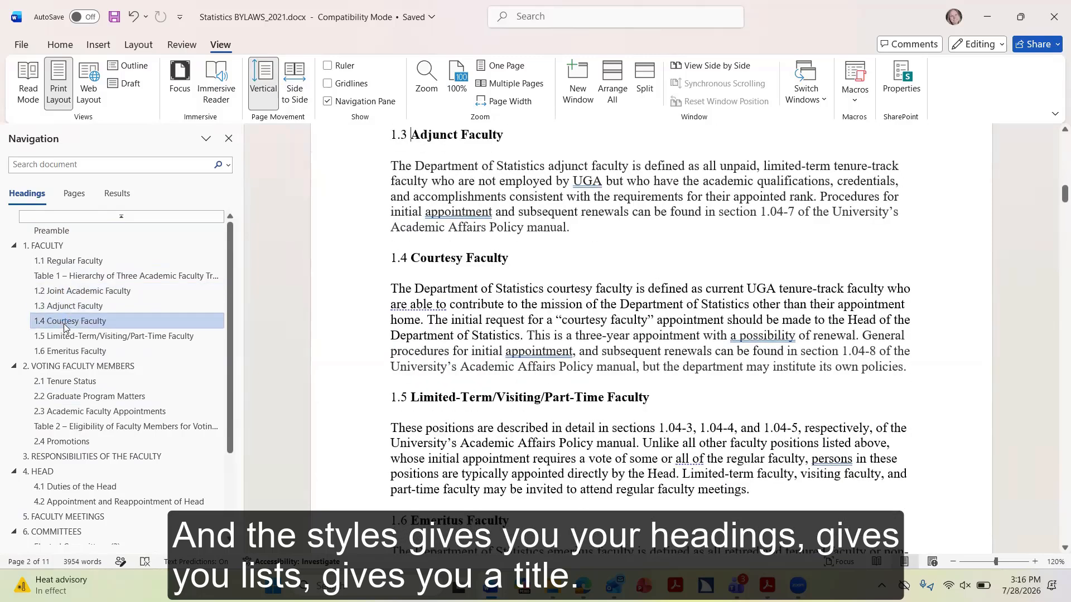
{"action": "left_click", "coordinate": [65, 337]}
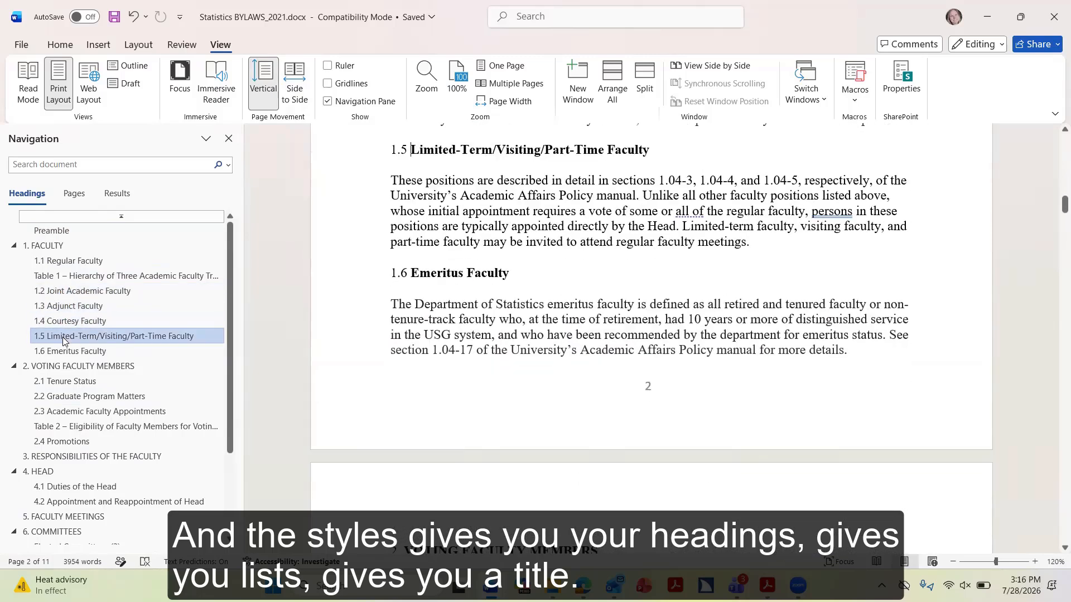
{"action": "left_click", "coordinate": [66, 352]}
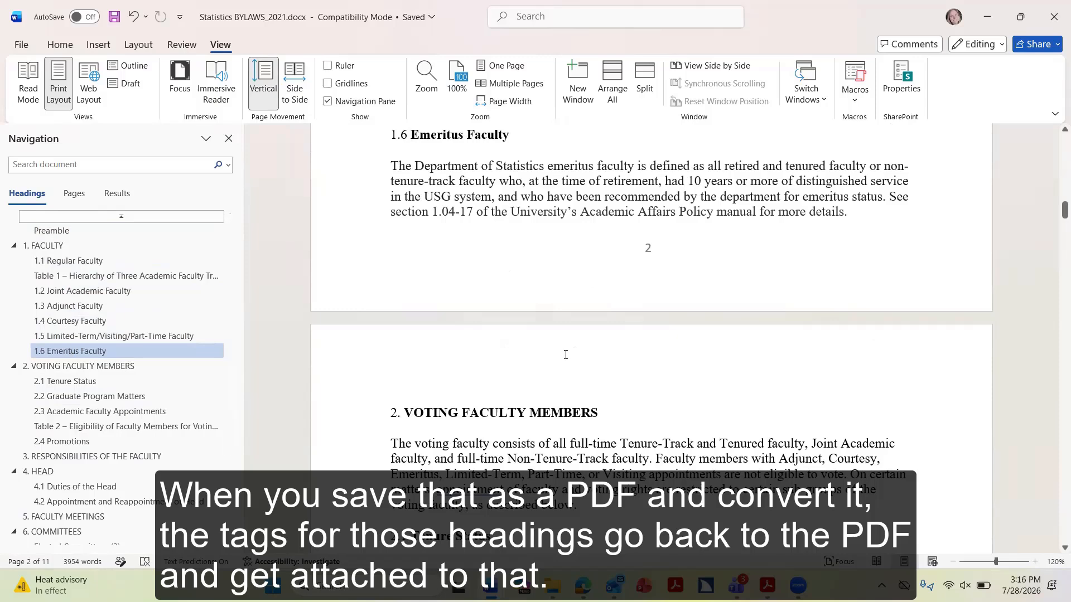
Examine section 2 through Table 2, select the whole table, and clear the selection
{"action": "scroll", "coordinate": [555, 371], "scroll_direction": "down", "scroll_amount": 8}
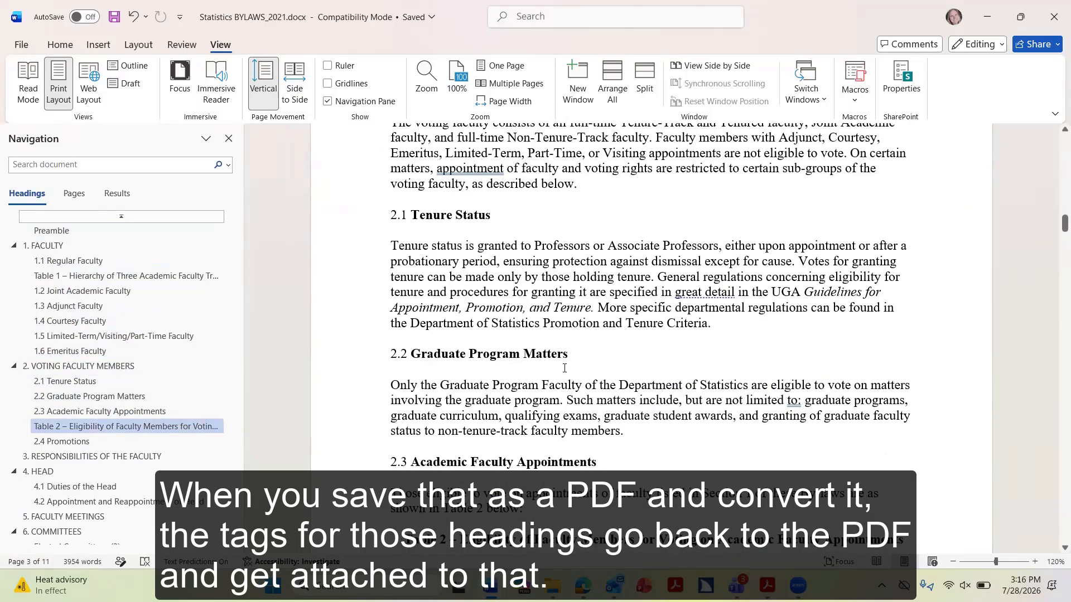
{"action": "scroll", "coordinate": [564, 368], "scroll_direction": "down", "scroll_amount": 7}
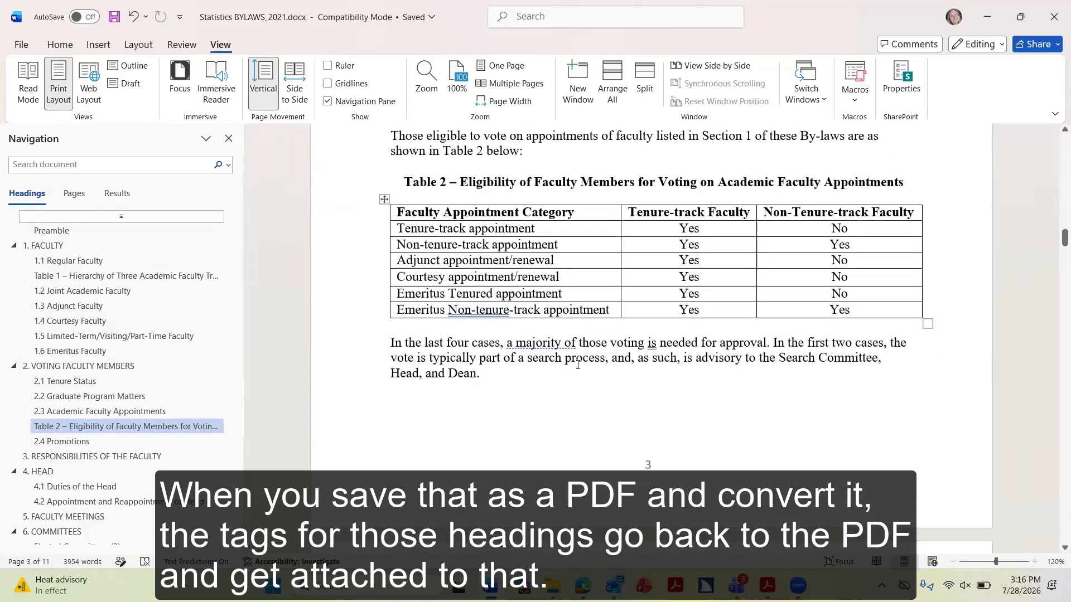
{"action": "scroll", "coordinate": [578, 365], "scroll_direction": "down", "scroll_amount": 1}
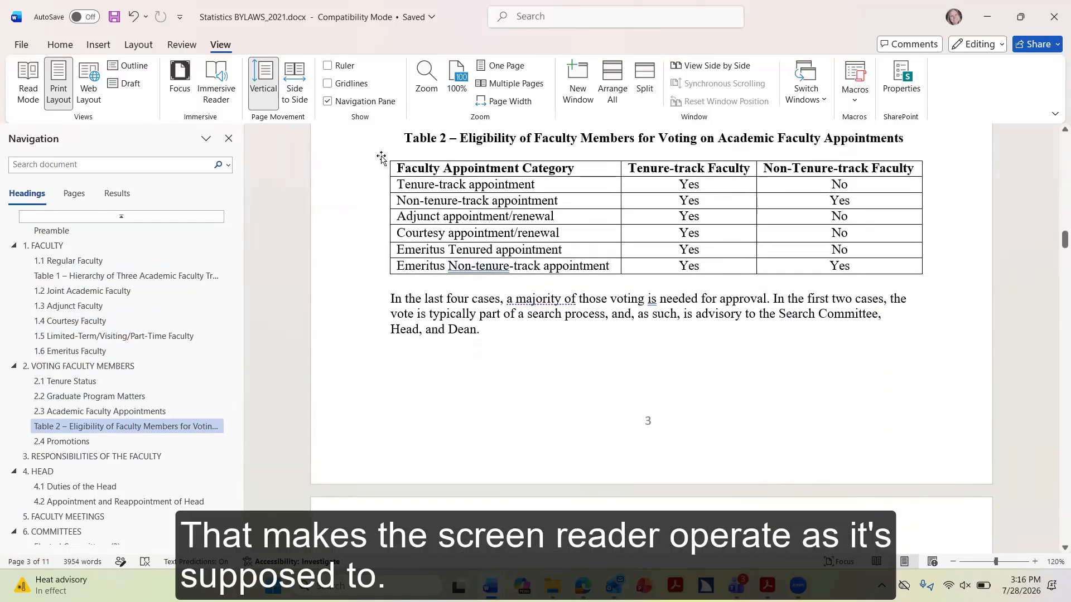
{"action": "left_click", "coordinate": [401, 168]}
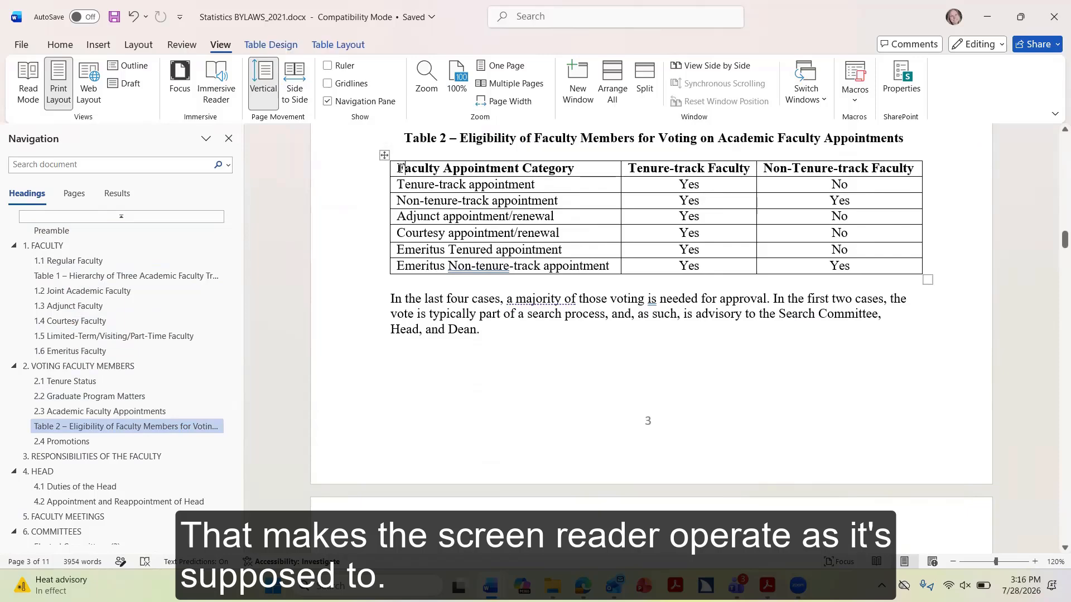
{"action": "left_click", "coordinate": [384, 155]}
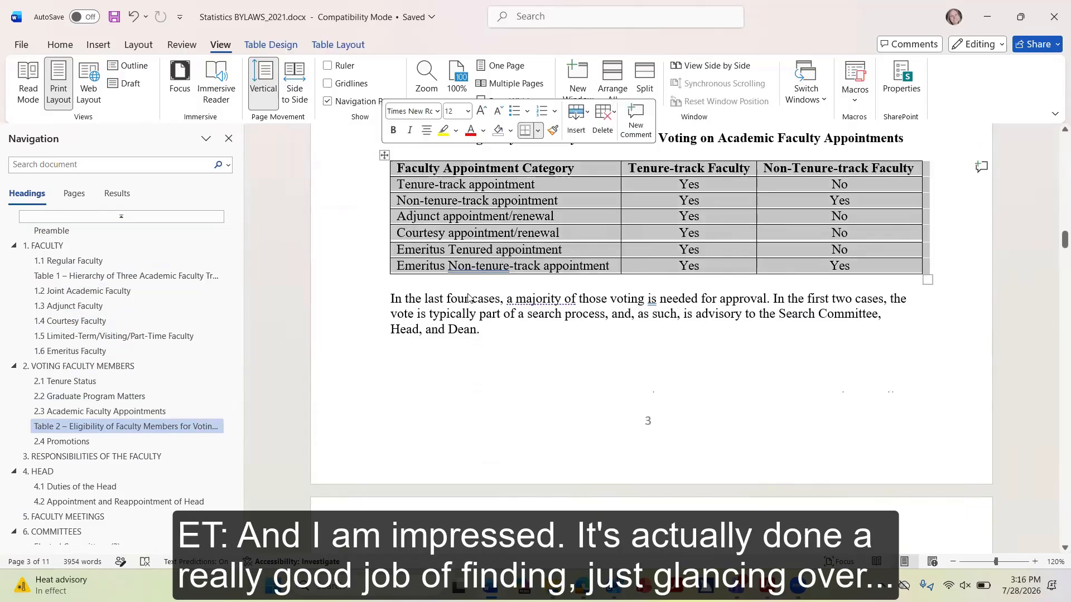
{"action": "left_click", "coordinate": [499, 350]}
Review the remaining headings in the outline and compare 2.4 Promotions with its numbered subsections in the document
{"action": "scroll", "coordinate": [286, 342], "scroll_direction": "down", "scroll_amount": 2}
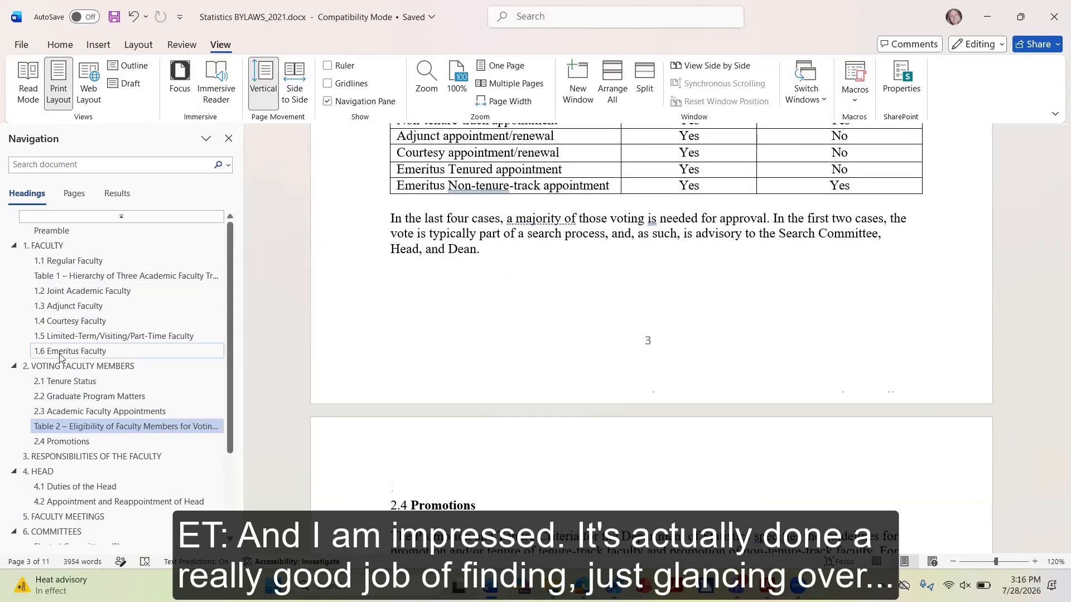
{"action": "scroll", "coordinate": [72, 382], "scroll_direction": "down", "scroll_amount": 3}
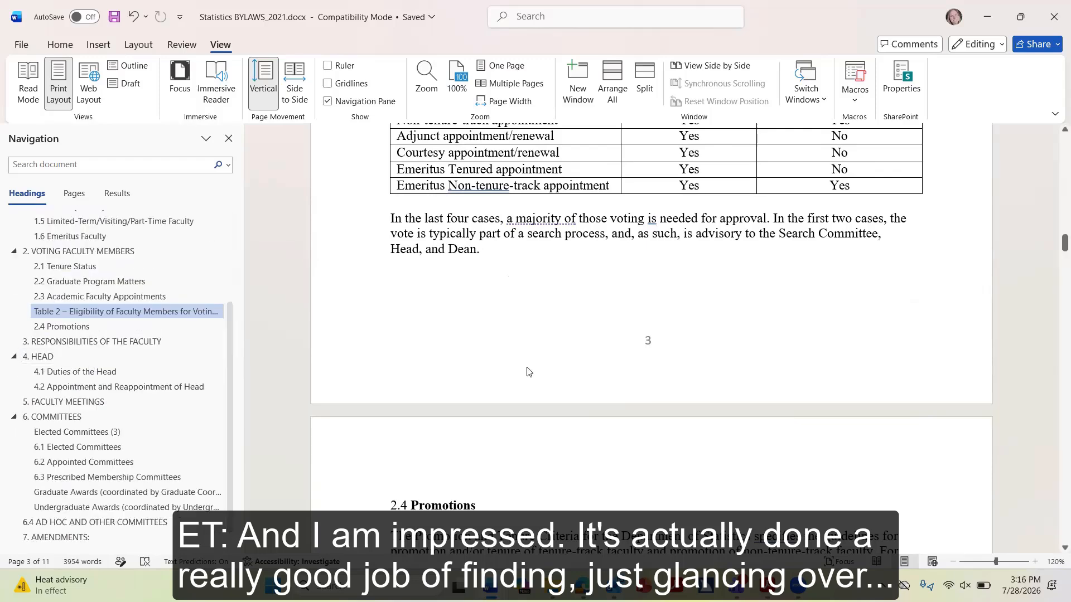
{"action": "scroll", "coordinate": [529, 371], "scroll_direction": "down", "scroll_amount": 10}
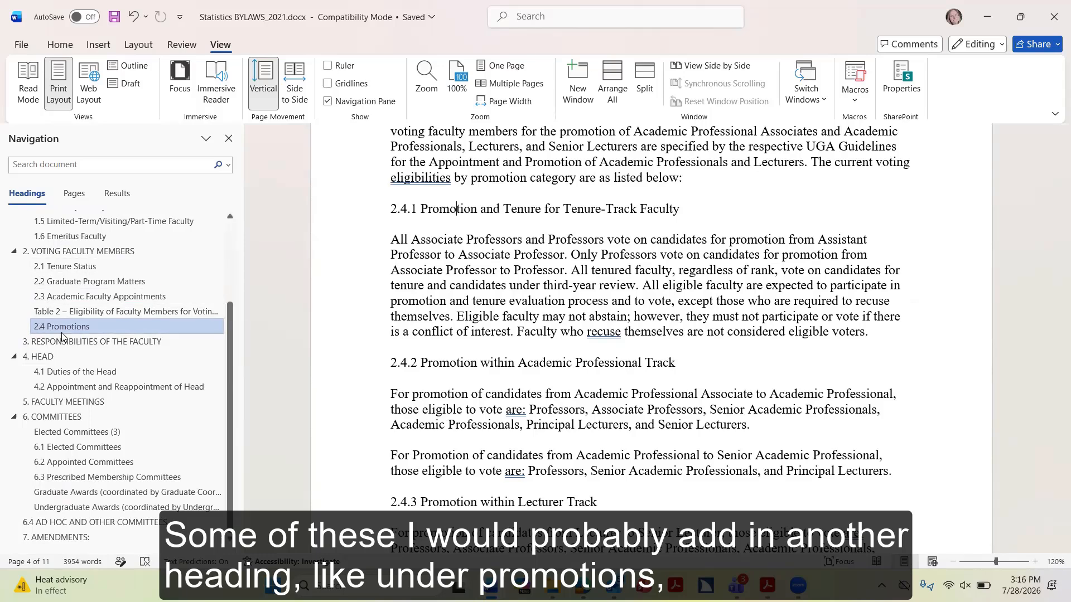
{"action": "scroll", "coordinate": [416, 262], "scroll_direction": "up", "scroll_amount": 1}
{"action": "scroll", "coordinate": [417, 262], "scroll_direction": "up", "scroll_amount": 5}
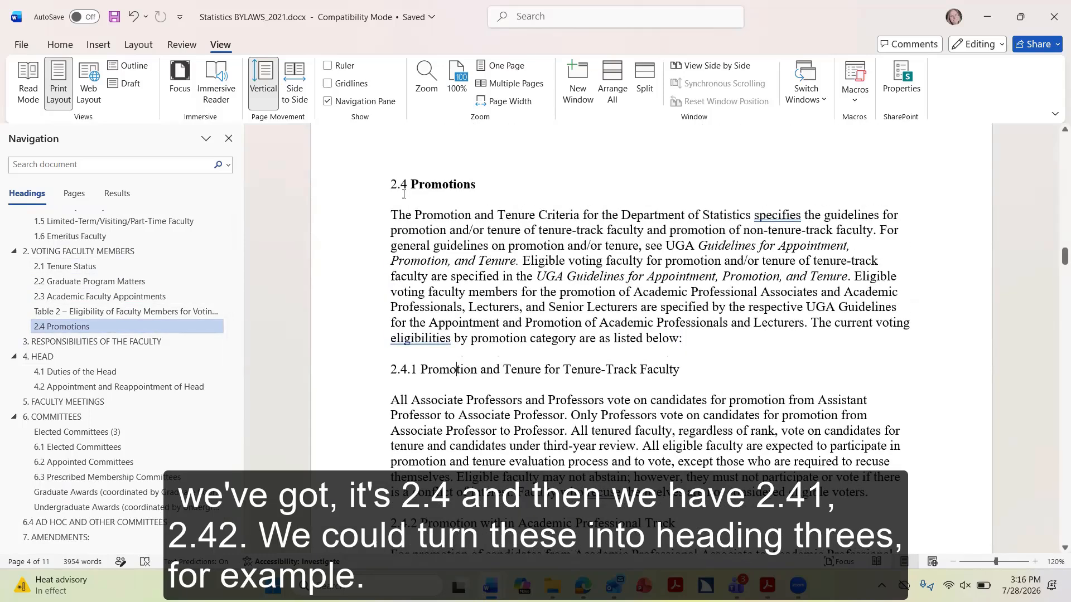
{"action": "scroll", "coordinate": [425, 362], "scroll_direction": "down", "scroll_amount": 3}
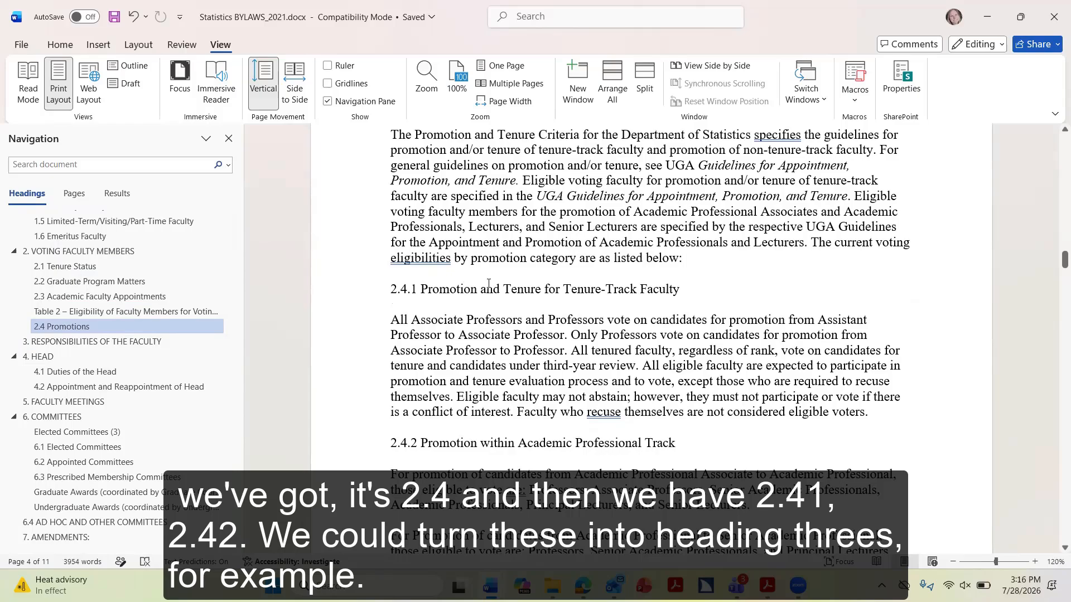
Try the Heading 3 style on line 2.4.1 "Promotion and Tenure for Tenure-Track Faculty", check the subsection numbering, and undo the style change
{"action": "left_click", "coordinate": [60, 45]}
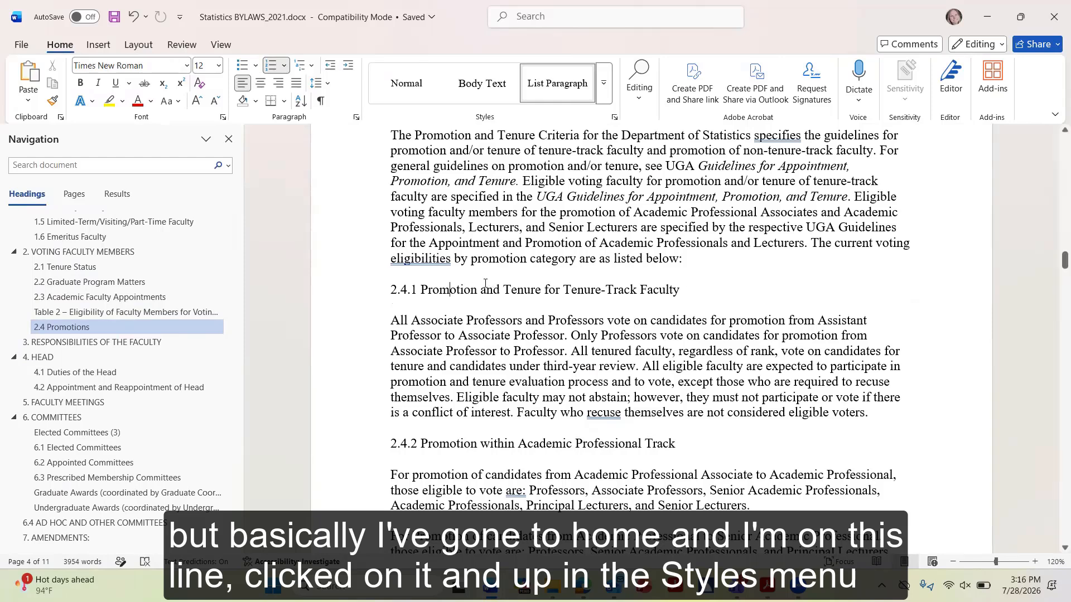
{"action": "left_click", "coordinate": [605, 83]}
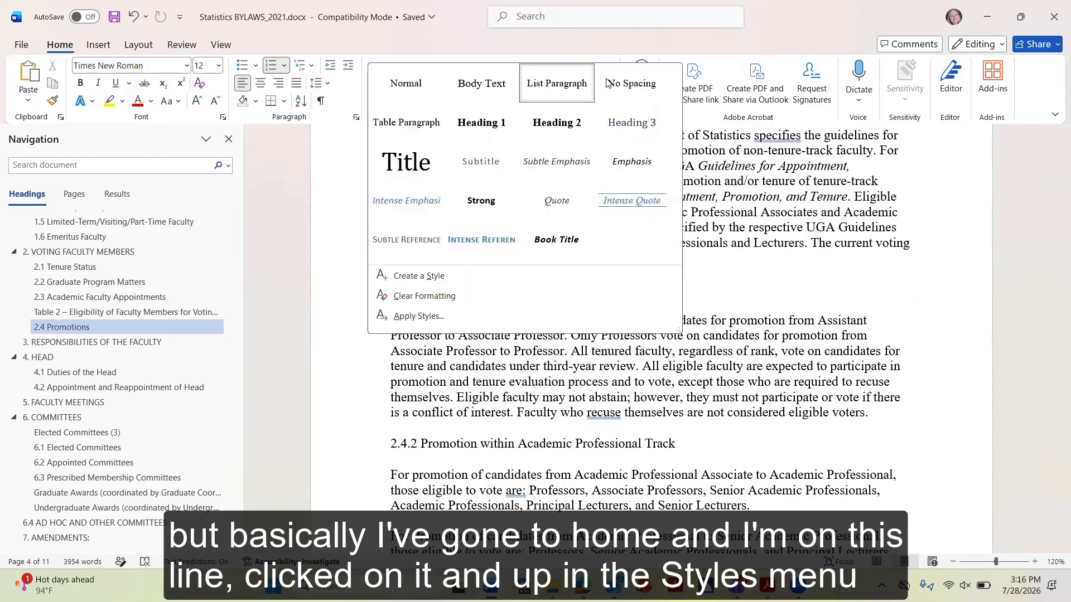
{"action": "left_click", "coordinate": [624, 134]}
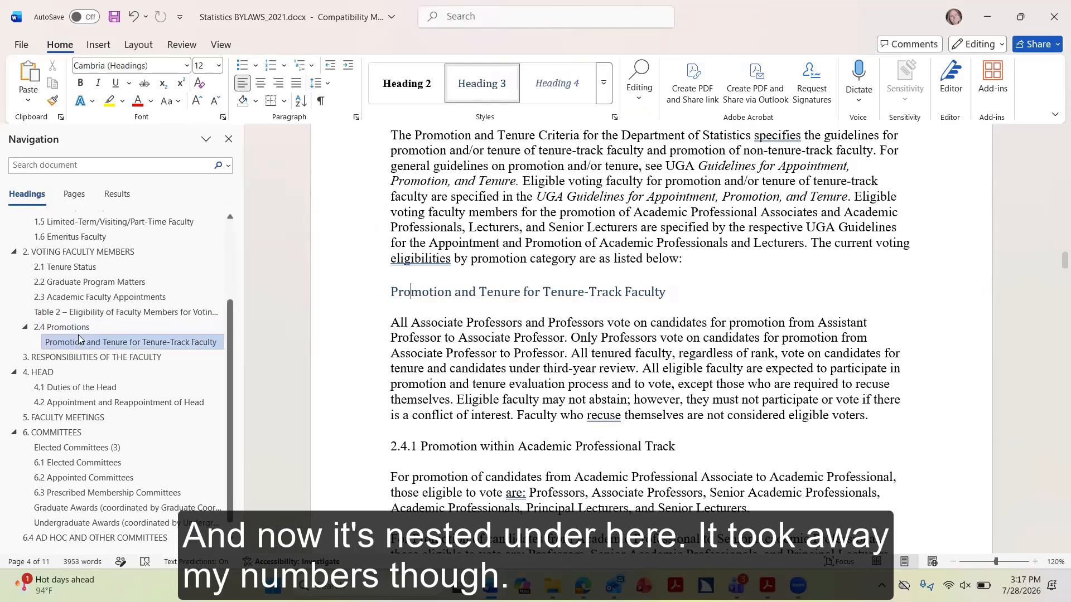
{"action": "scroll", "coordinate": [505, 317], "scroll_direction": "down", "scroll_amount": 3}
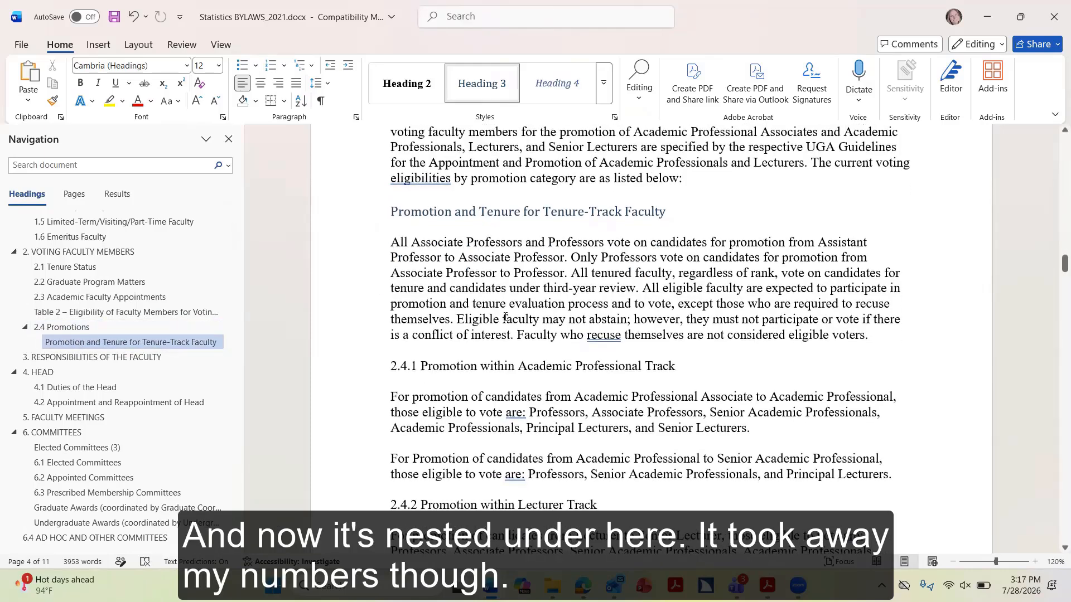
{"action": "scroll", "coordinate": [398, 245], "scroll_direction": "up", "scroll_amount": 2}
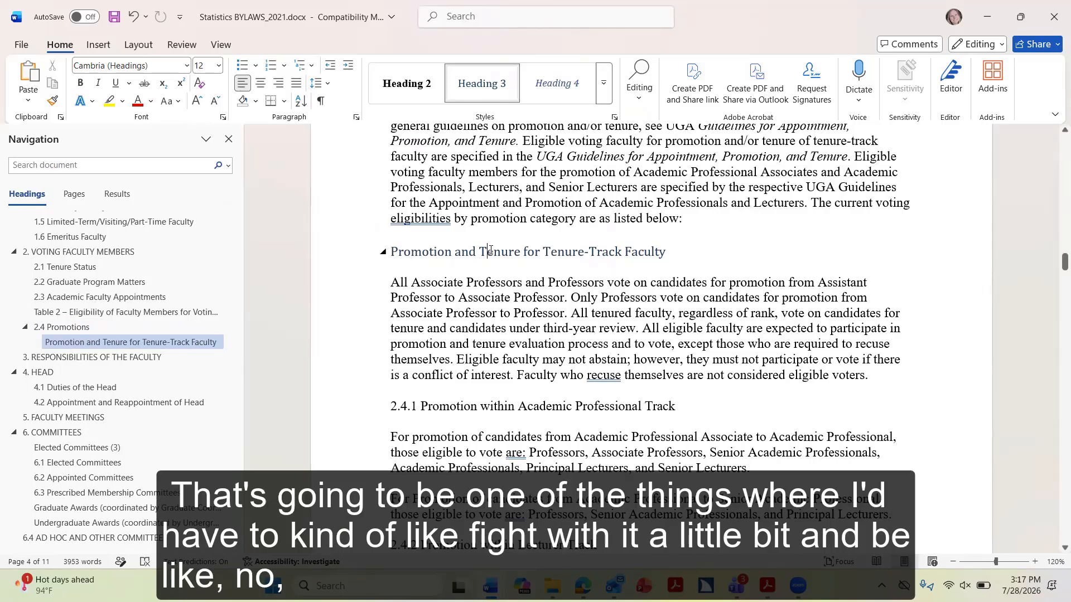
{"action": "key", "text": "ctrl+z"}
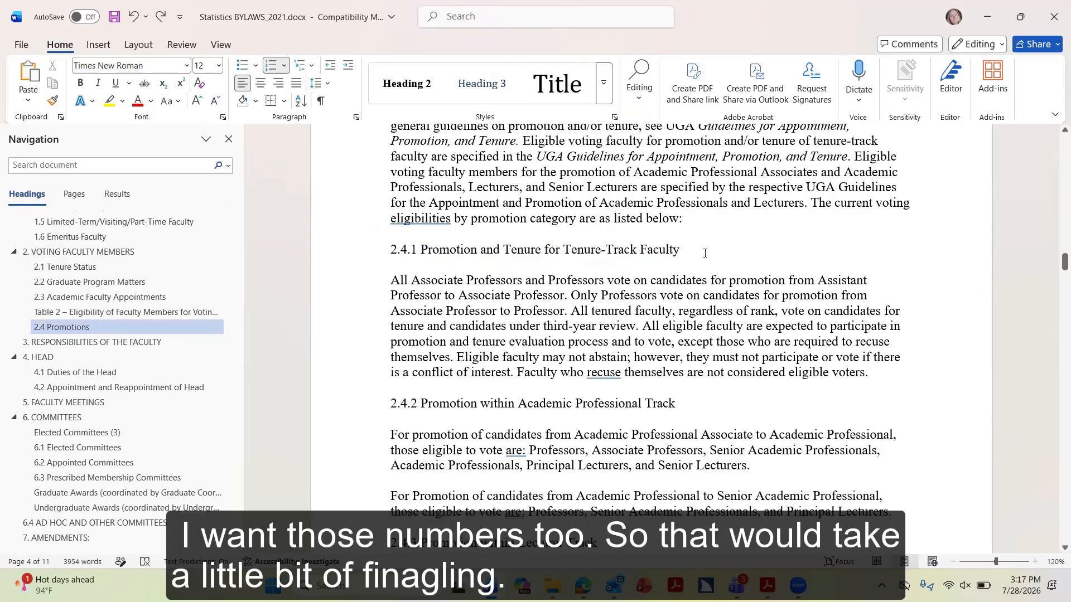
Select the list number of line 2.4.1, clear the selection, and examine the numbering of the subsections under 2.4 Promotions
{"action": "scroll", "coordinate": [600, 272], "scroll_direction": "down", "scroll_amount": 4}
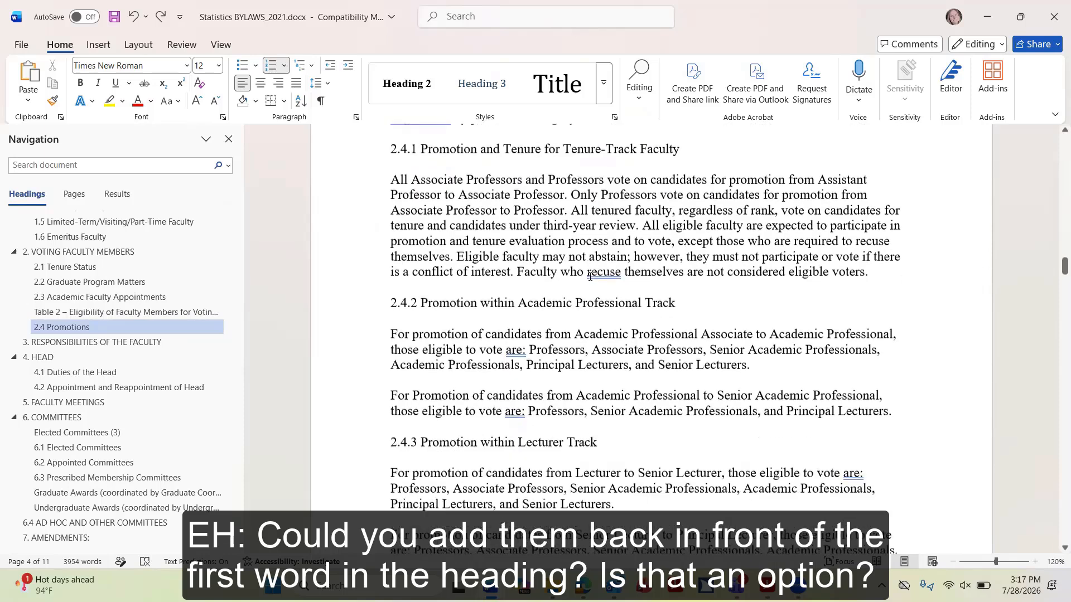
{"action": "scroll", "coordinate": [586, 275], "scroll_direction": "up", "scroll_amount": 4}
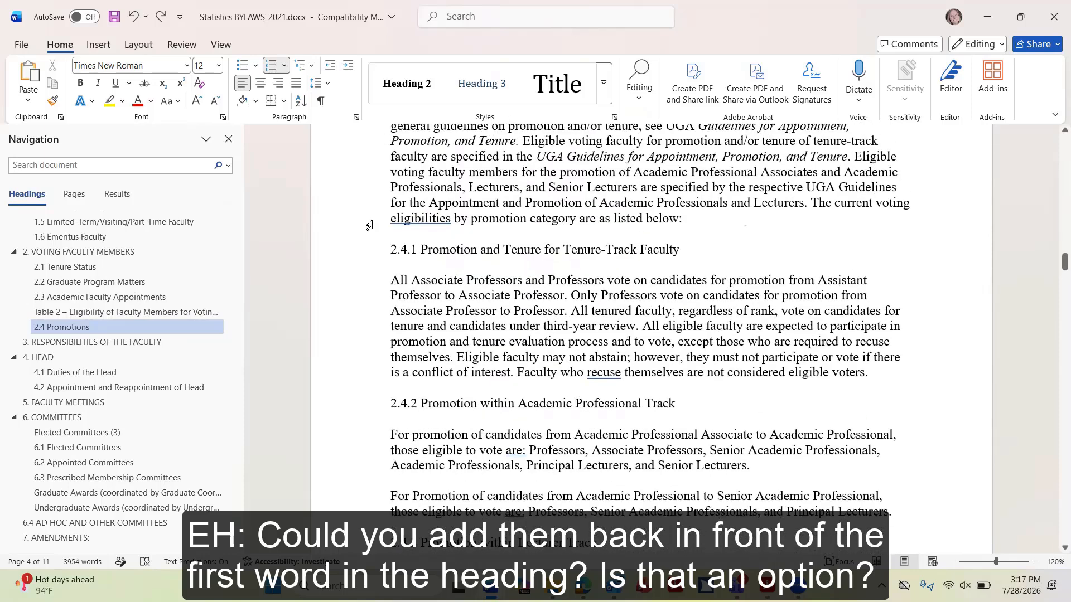
{"action": "left_click", "coordinate": [422, 250]}
{"action": "left_click", "coordinate": [411, 250]}
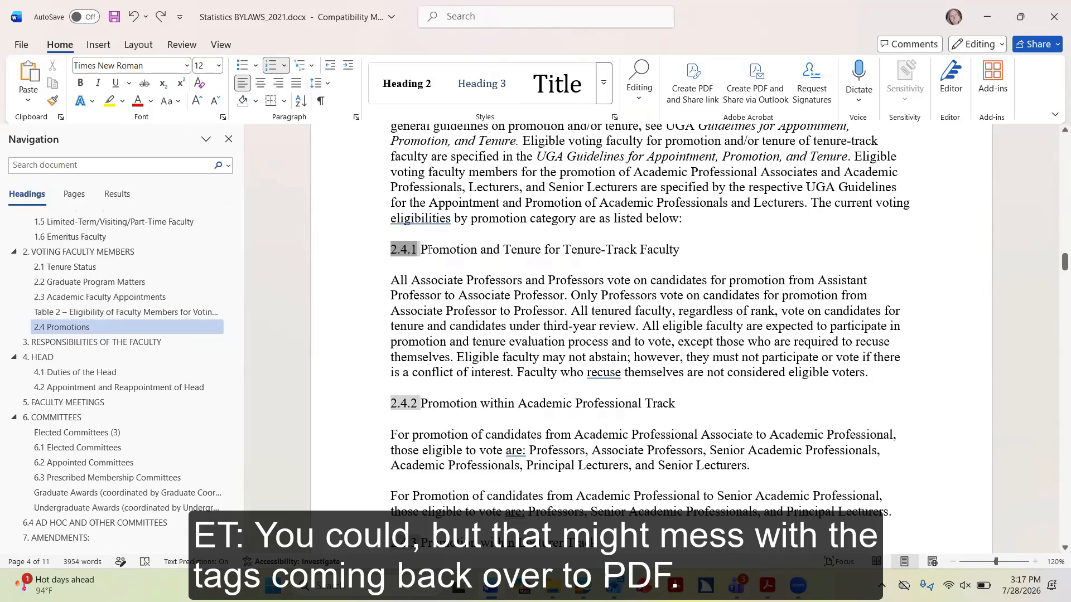
{"action": "left_click", "coordinate": [429, 249]}
{"action": "scroll", "coordinate": [654, 284], "scroll_direction": "up", "scroll_amount": 1}
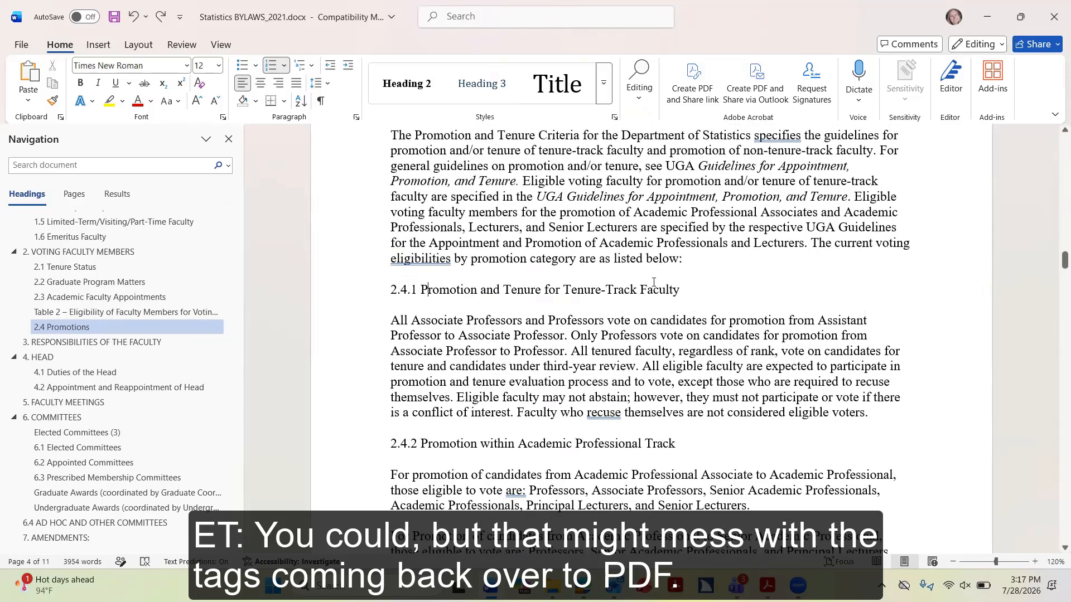
{"action": "scroll", "coordinate": [654, 282], "scroll_direction": "down", "scroll_amount": 1}
{"action": "scroll", "coordinate": [656, 245], "scroll_direction": "down", "scroll_amount": 1}
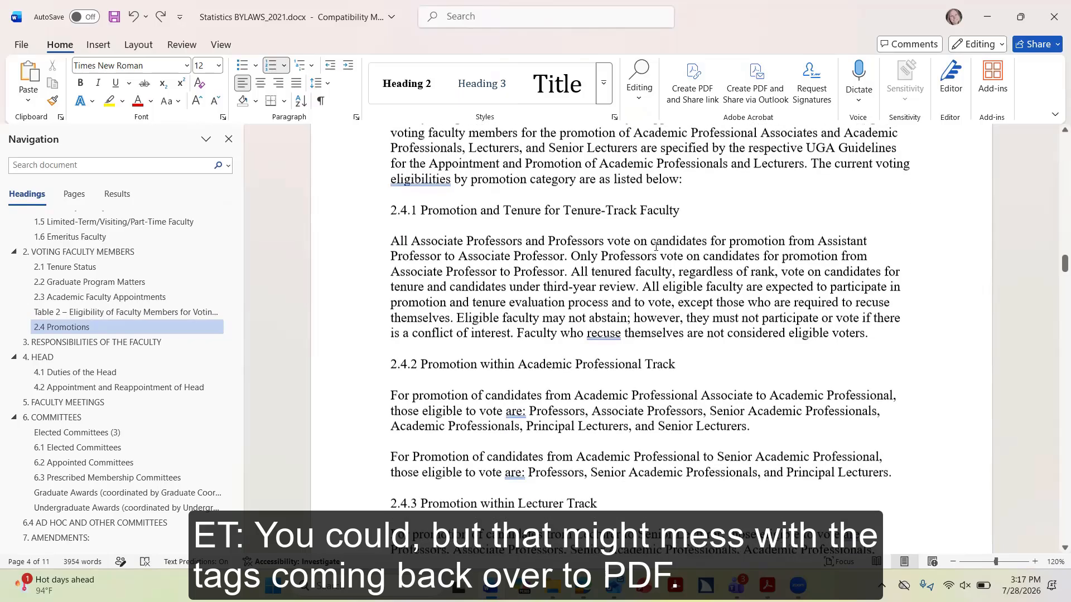
Replace the italics with bold on "UGA Guidelines for Appointment, Promotion, and Tenure" in the paragraph under 2.4 Promotions
{"action": "scroll", "coordinate": [649, 249], "scroll_direction": "up", "scroll_amount": 1}
{"action": "scroll", "coordinate": [647, 251], "scroll_direction": "up", "scroll_amount": 1}
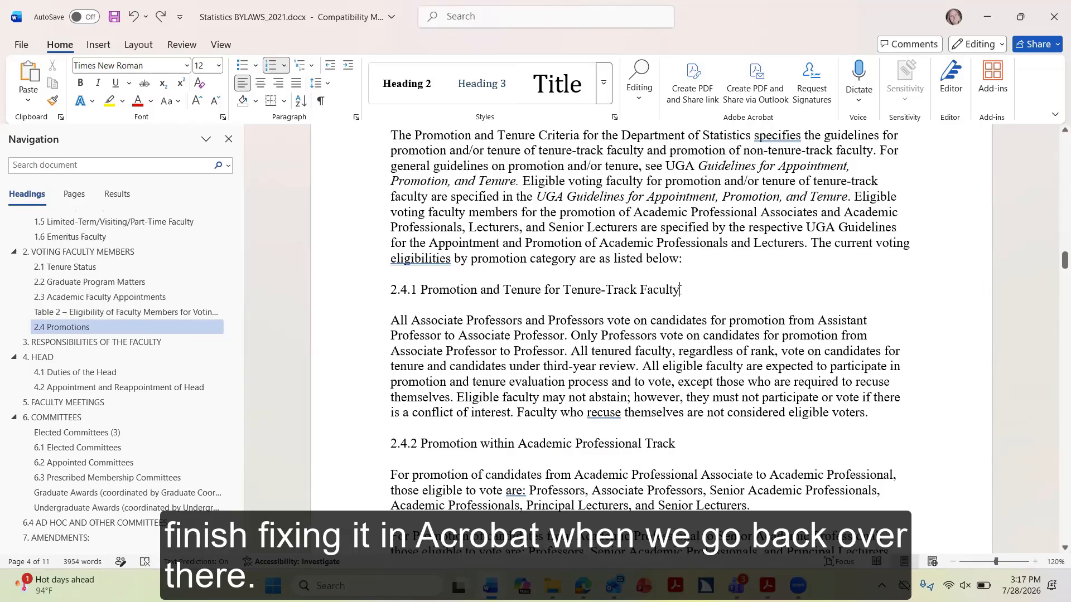
{"action": "scroll", "coordinate": [641, 290], "scroll_direction": "up", "scroll_amount": 1}
{"action": "scroll", "coordinate": [641, 290], "scroll_direction": "down", "scroll_amount": 1}
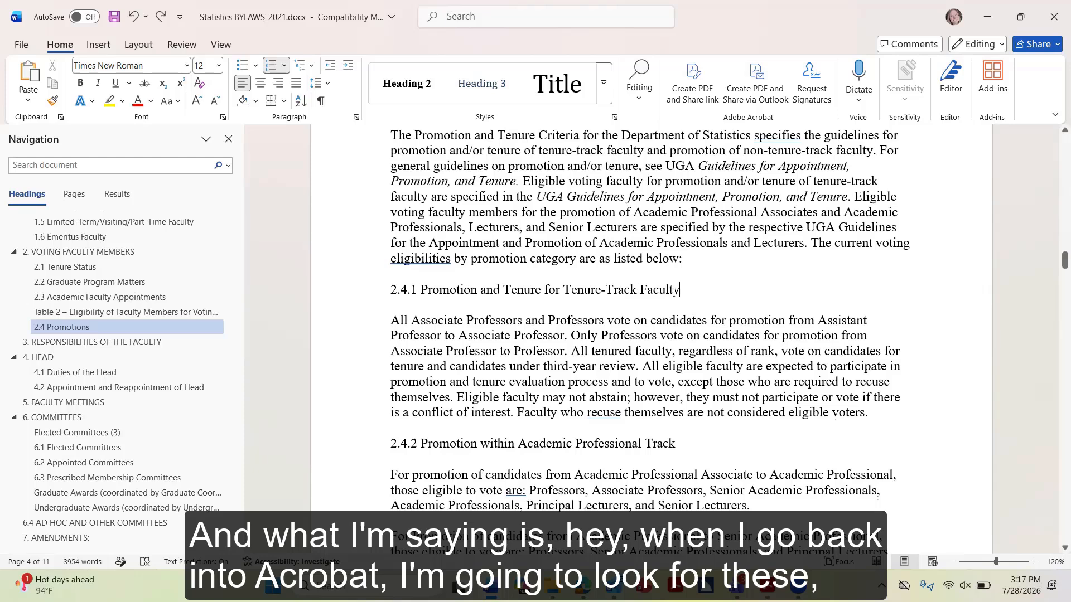
{"action": "scroll", "coordinate": [455, 285], "scroll_direction": "down", "scroll_amount": 2}
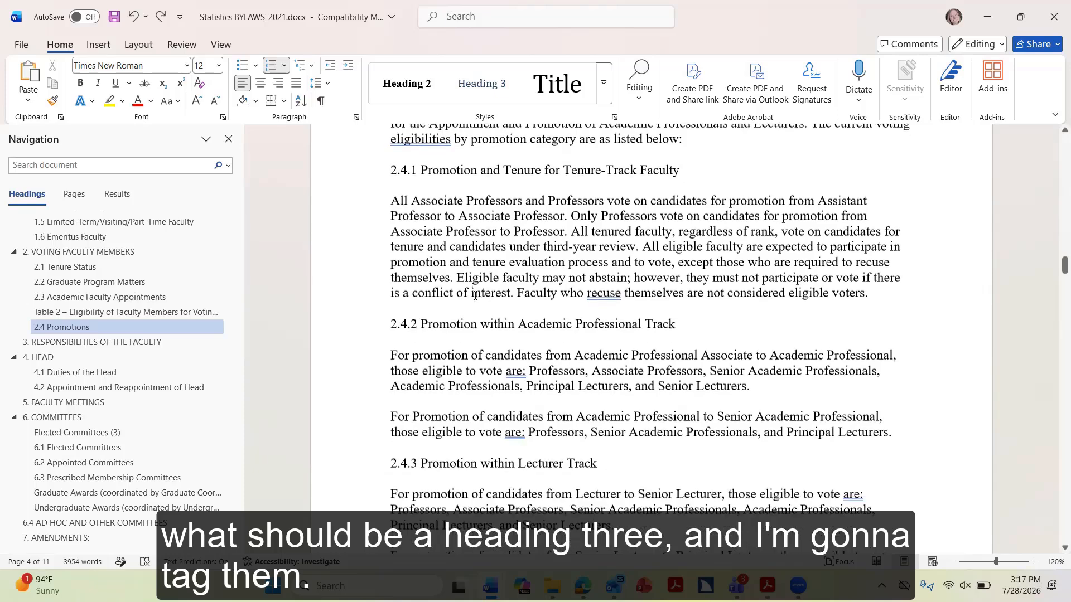
{"action": "scroll", "coordinate": [583, 251], "scroll_direction": "up", "scroll_amount": 4}
{"action": "left_click", "coordinate": [571, 253]}
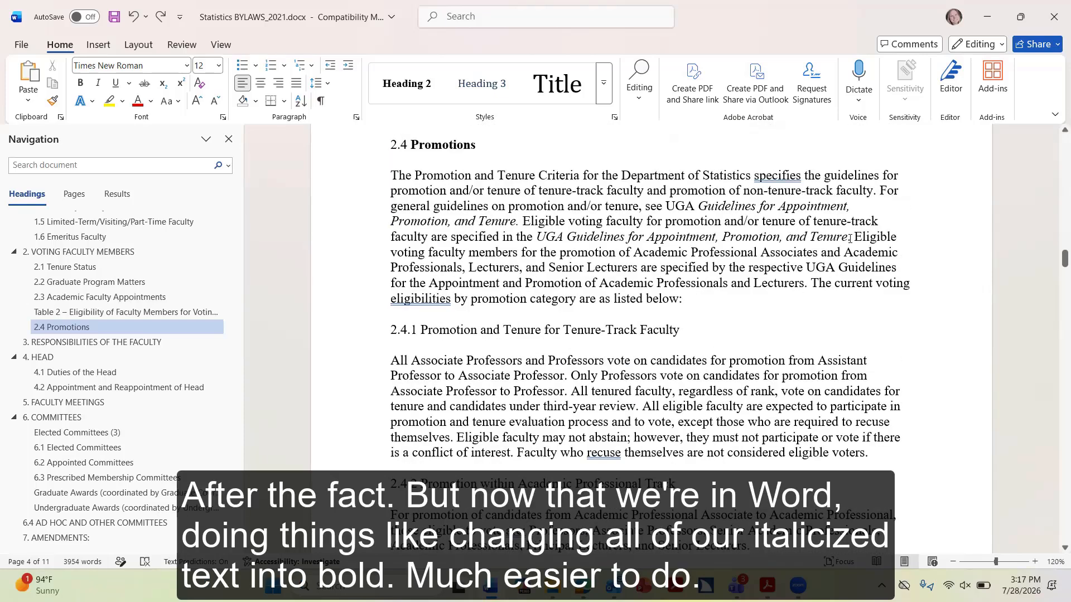
{"action": "left_click_drag", "start_coordinate": [850, 237], "coordinate": [536, 237]}
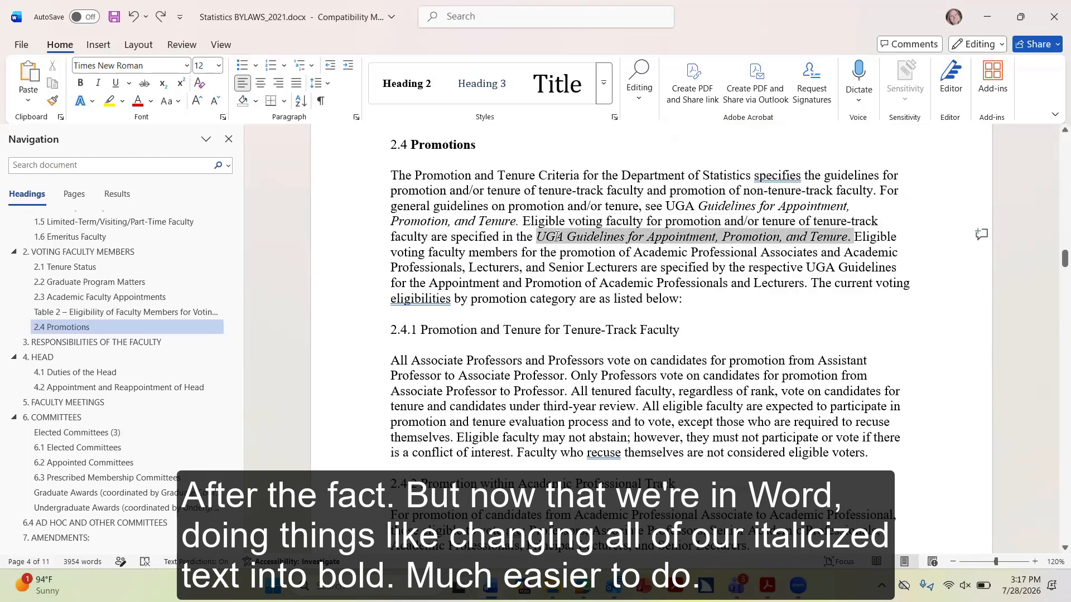
{"action": "key", "text": "ctrl+i"}
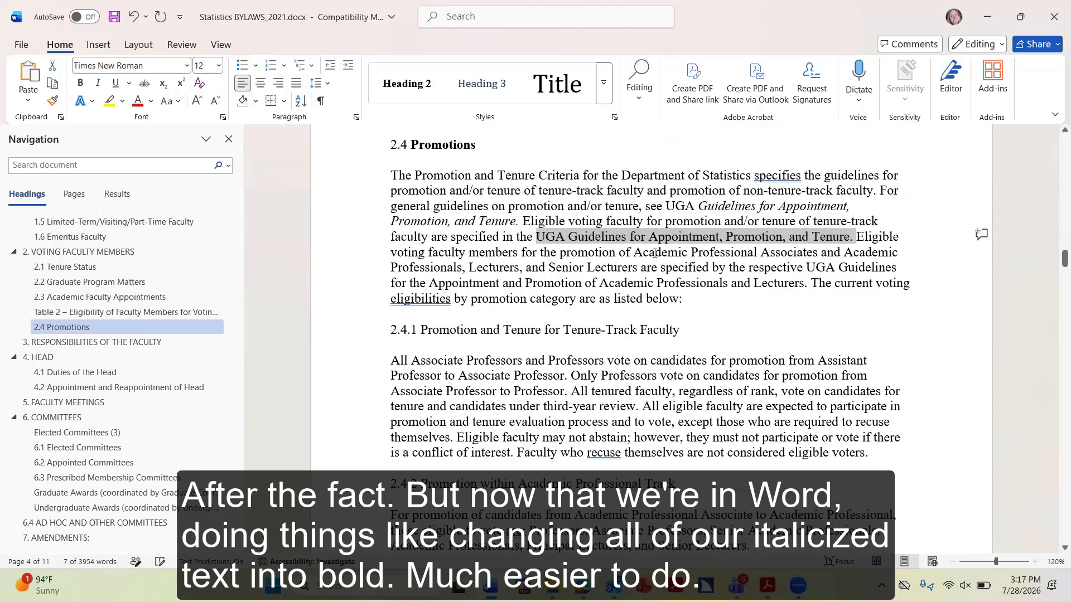
{"action": "key", "text": "ctrl+b"}
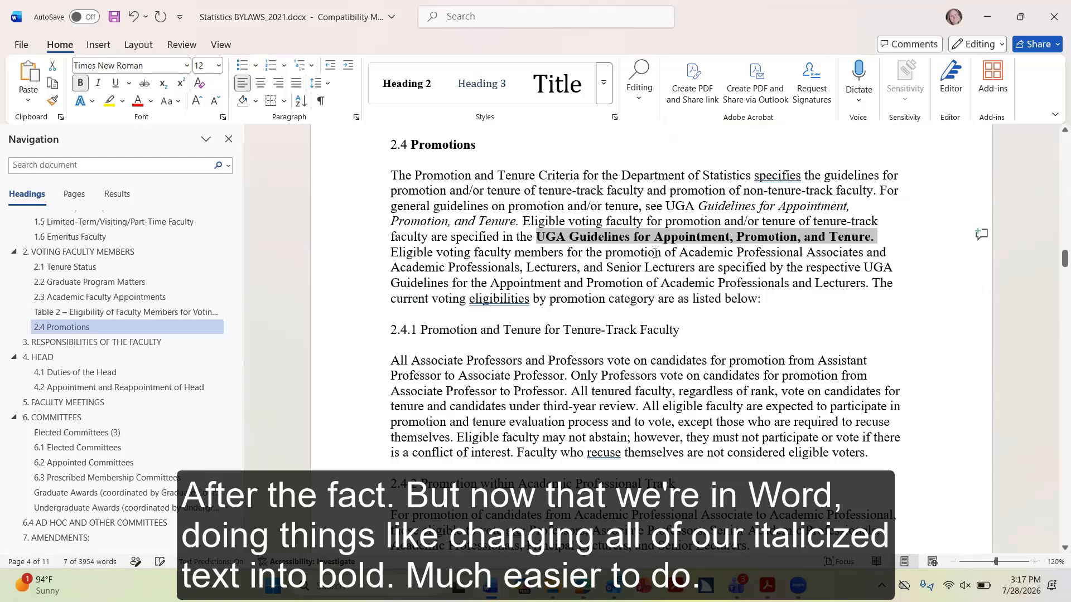
Change the remaining italic title "Guidelines for Appointment, Promotion, and Tenure" in the 2.4 Promotions paragraph from italic to bold
{"action": "left_click", "coordinate": [649, 223]}
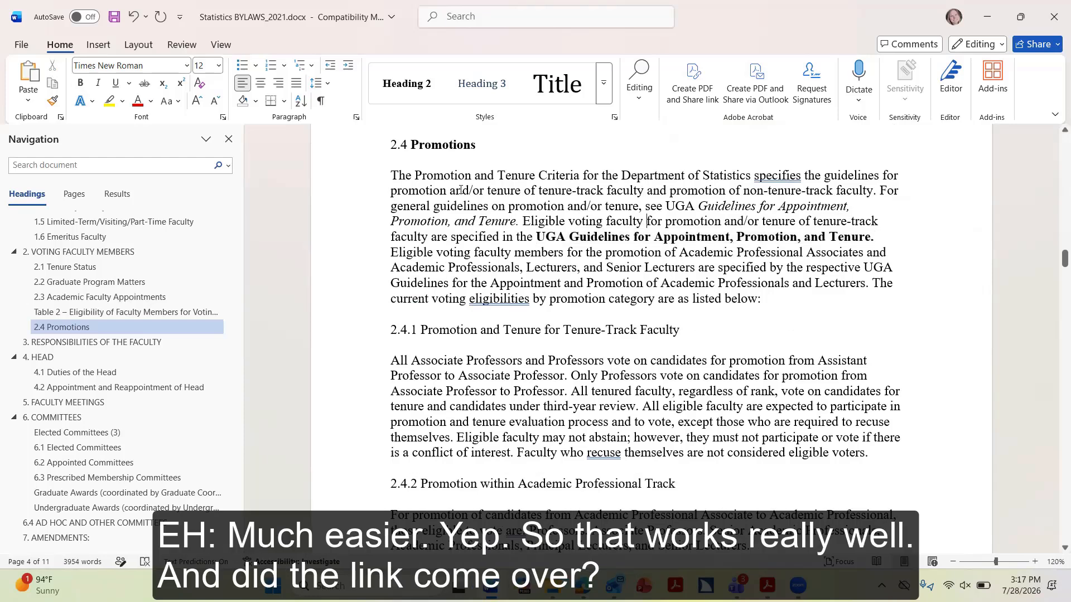
{"action": "left_click", "coordinate": [663, 206]}
{"action": "left_click_drag", "start_coordinate": [700, 206], "coordinate": [521, 222]}
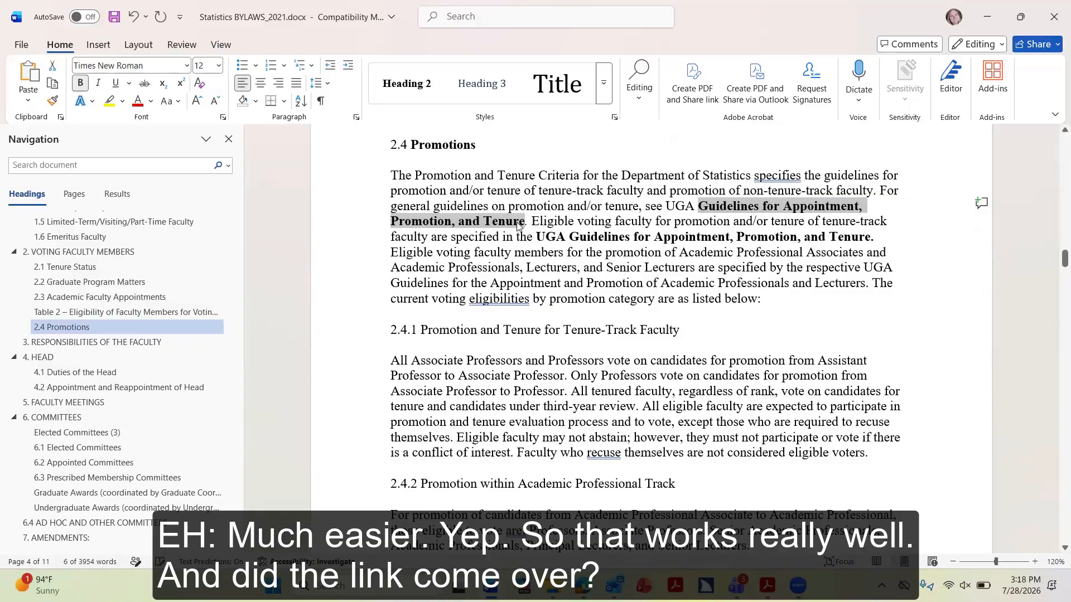
{"action": "left_click", "coordinate": [530, 254]}
{"action": "scroll", "coordinate": [779, 391], "scroll_direction": "down", "scroll_amount": 15}
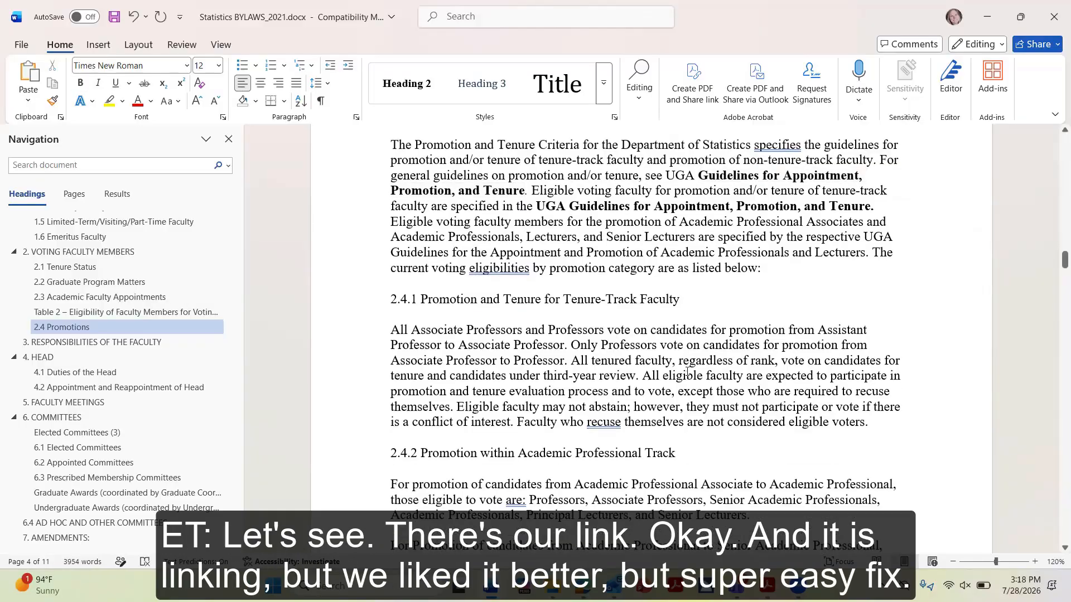
{"action": "scroll", "coordinate": [779, 391], "scroll_direction": "down", "scroll_amount": 10}
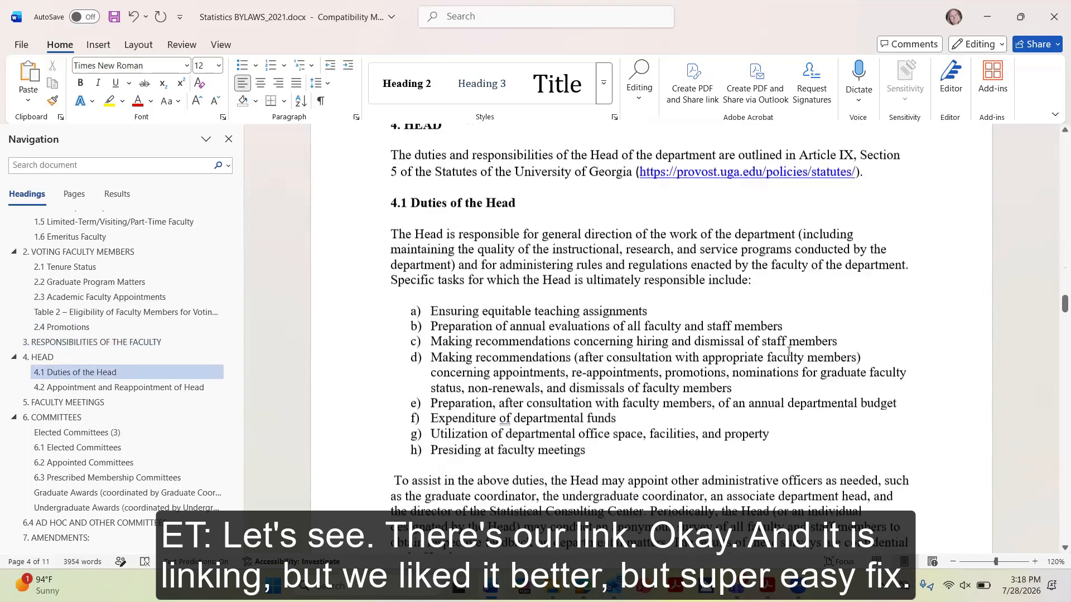
{"action": "scroll", "coordinate": [700, 188], "scroll_direction": "up", "scroll_amount": 1}
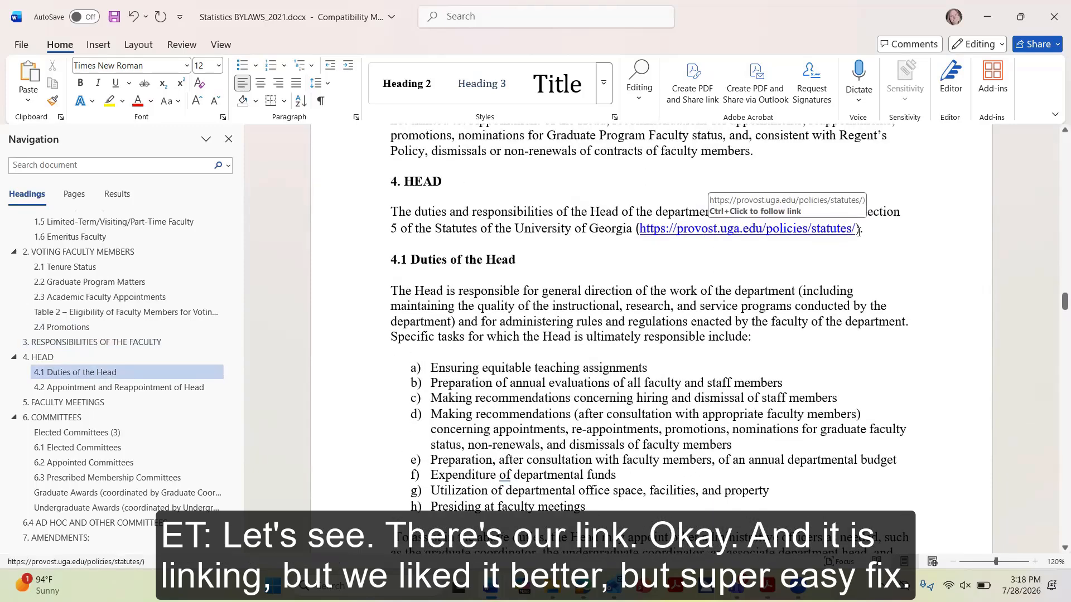
{"action": "left_click_drag", "start_coordinate": [857, 228], "coordinate": [471, 232]}
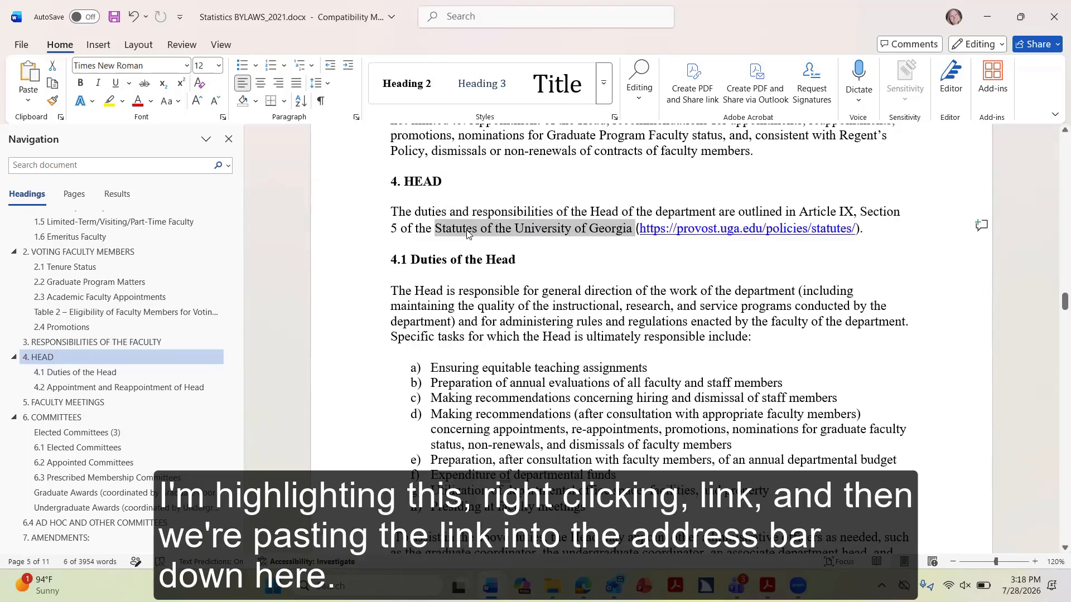
{"action": "right_click", "coordinate": [469, 232]}
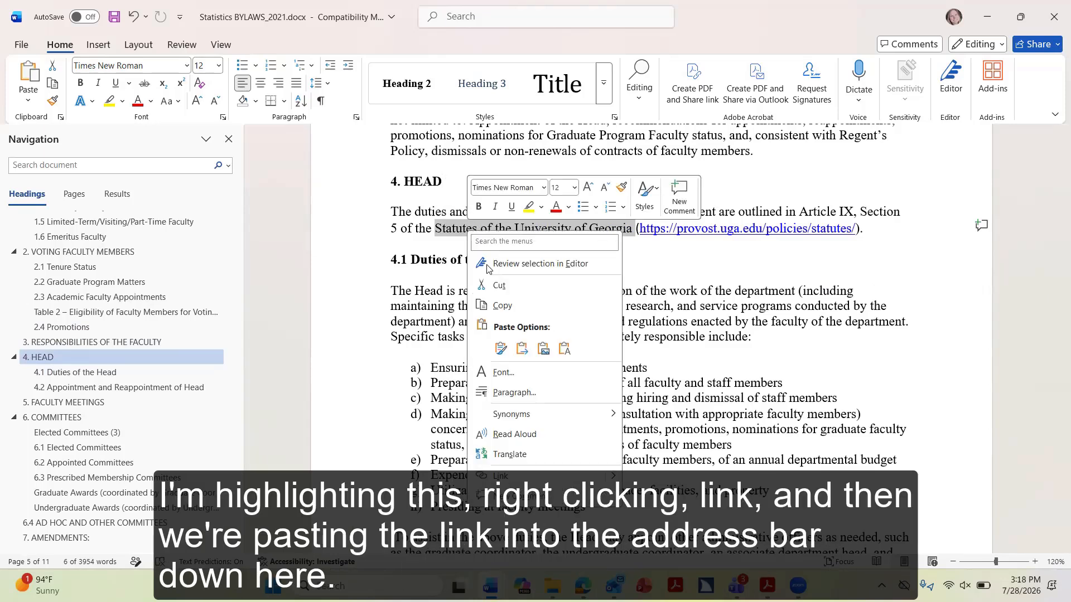
{"action": "left_click", "coordinate": [518, 479]}
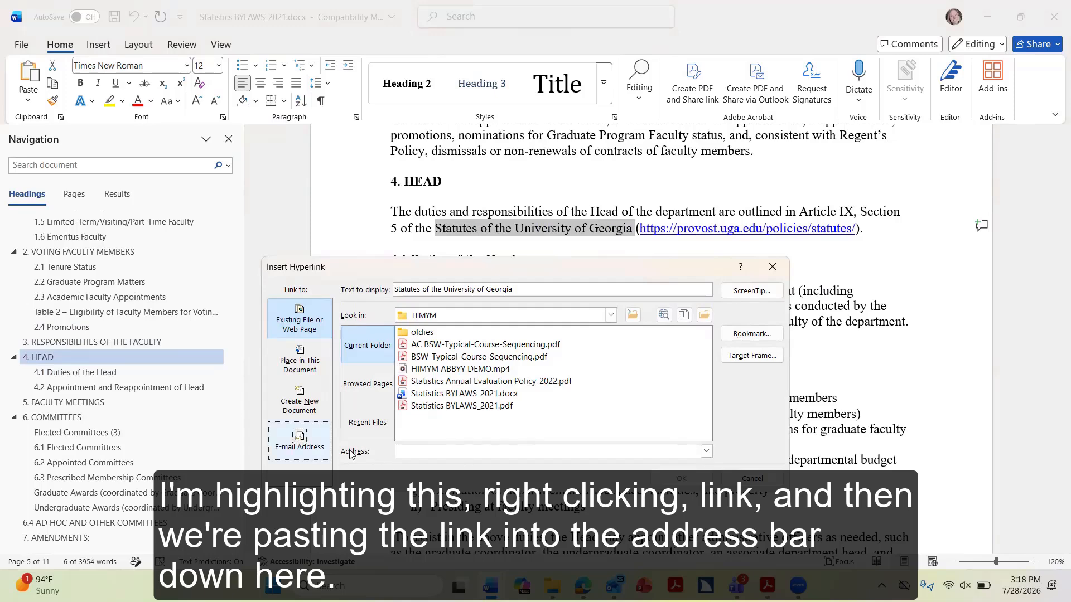
{"action": "type", "text": "https://provost.uga.edu/policies/statutes/"}
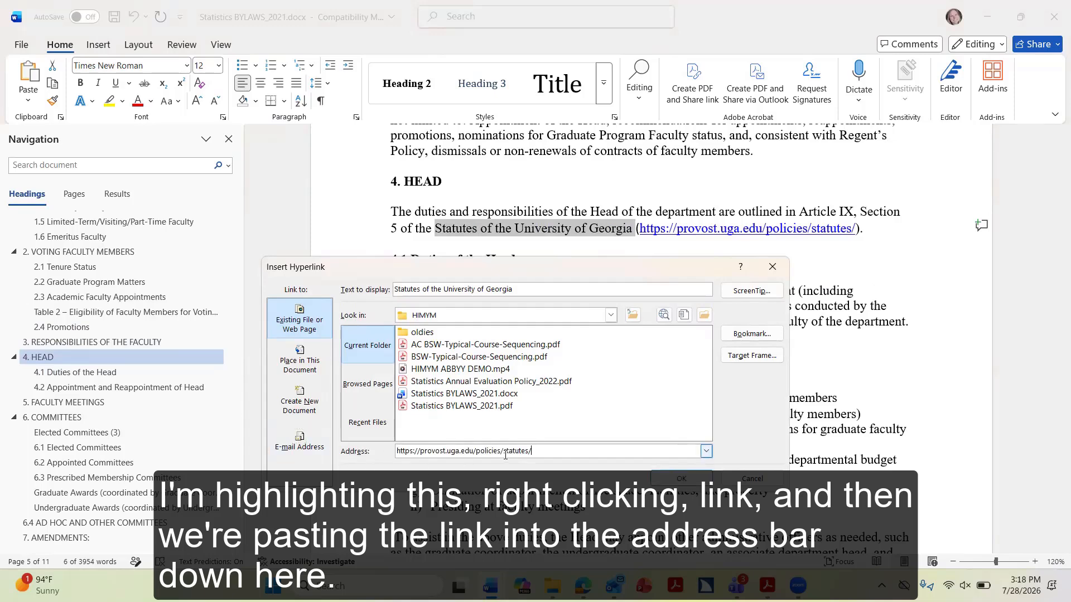
{"action": "left_click", "coordinate": [695, 478]}
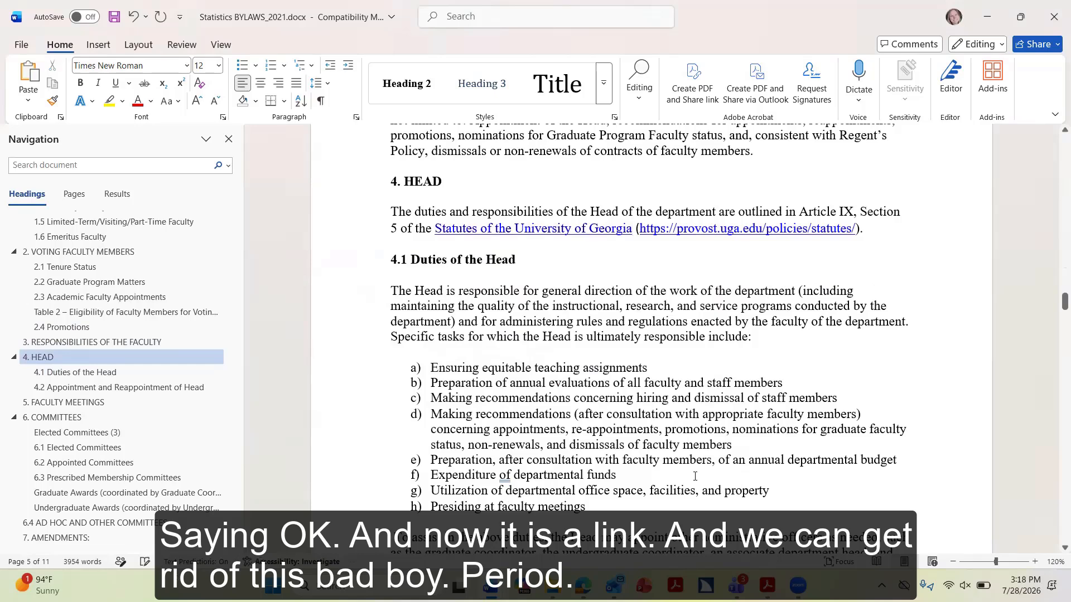
Remove the parenthesised raw URL after the "Statutes of the University of Georgia" link, ending the sentence with a period
{"action": "left_click", "coordinate": [880, 229]}
{"action": "left_click_drag", "start_coordinate": [853, 228], "coordinate": [633, 230]}
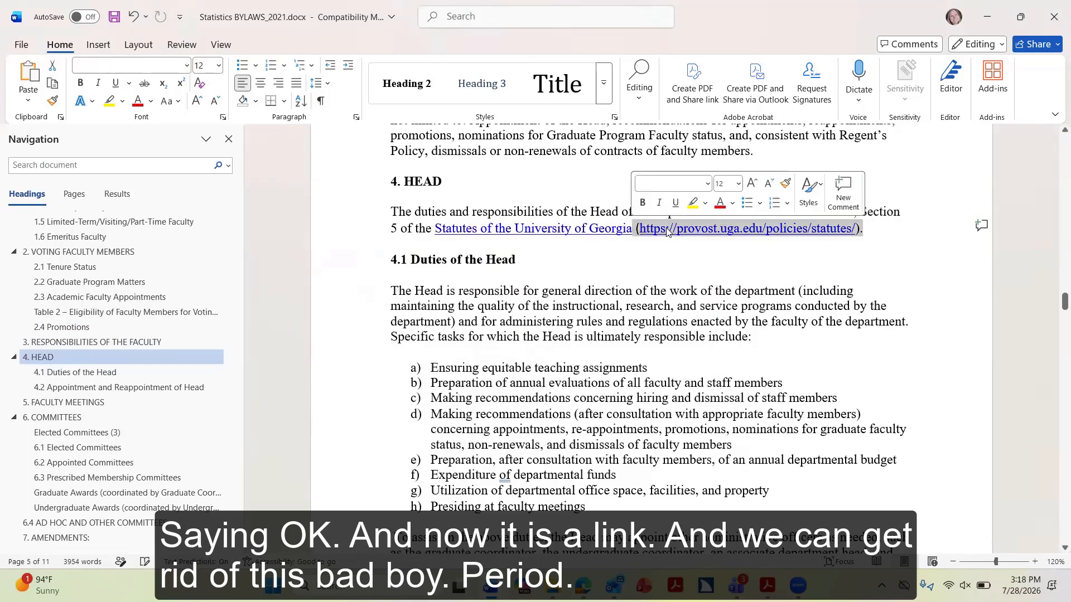
{"action": "key", "text": "BackSpace"}
{"action": "left_click", "coordinate": [692, 267]}
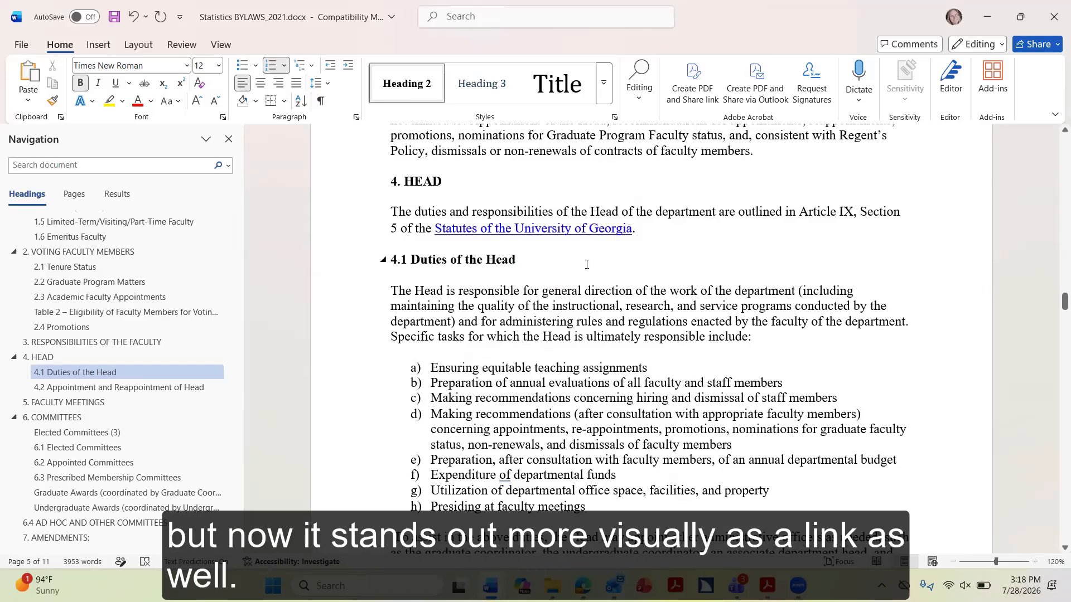
Examine the lettered list under 4.1 Duties of the Head and compare it with the committee lists in section 6
{"action": "scroll", "coordinate": [536, 297], "scroll_direction": "down", "scroll_amount": 4}
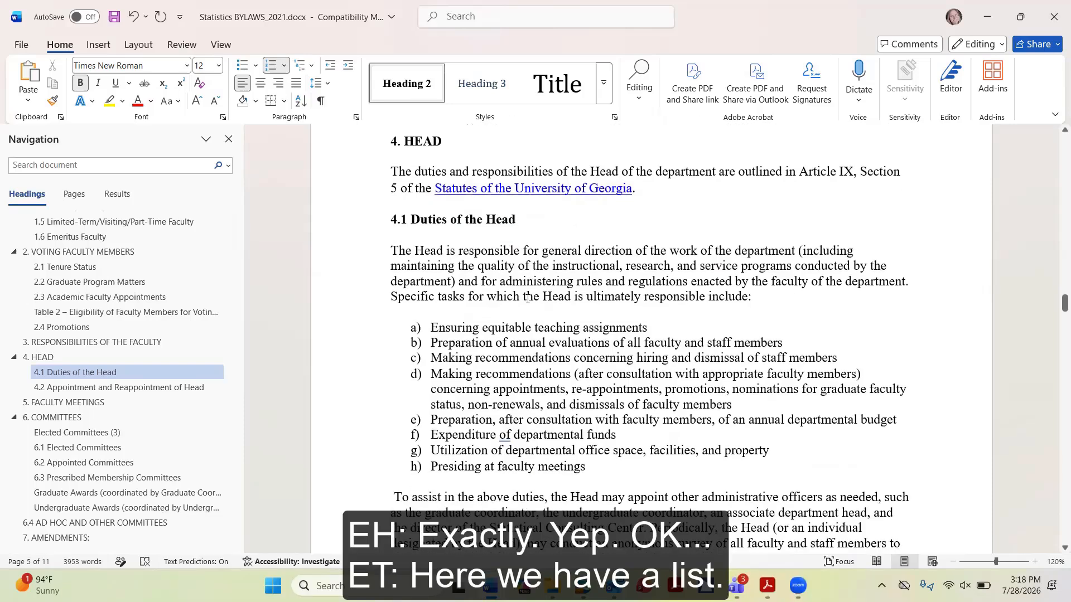
{"action": "left_click_drag", "start_coordinate": [455, 207], "coordinate": [461, 318]}
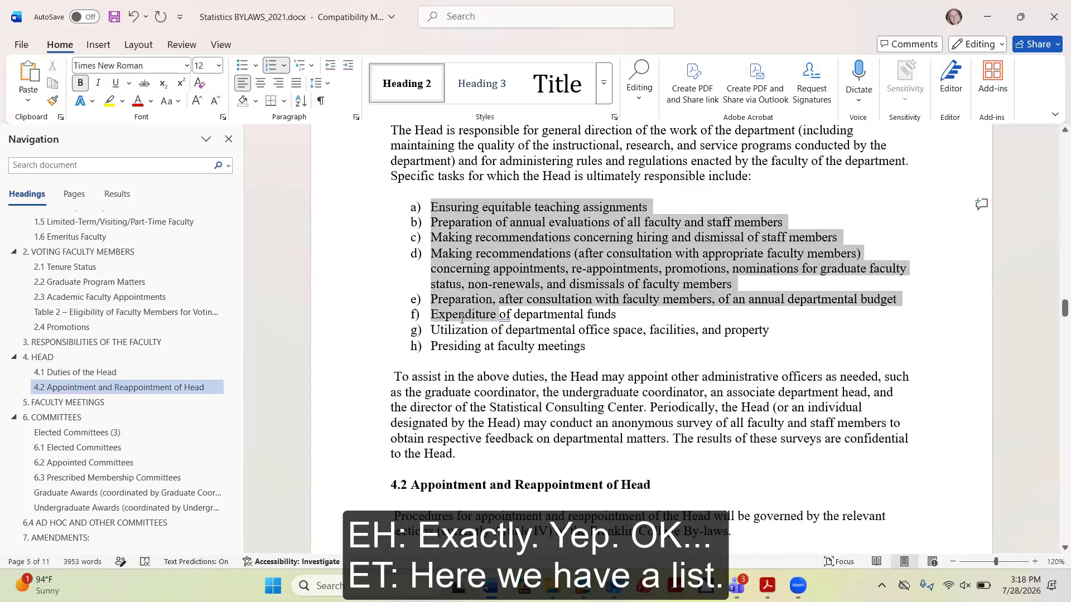
{"action": "left_click", "coordinate": [425, 290]}
{"action": "scroll", "coordinate": [618, 290], "scroll_direction": "down", "scroll_amount": 15}
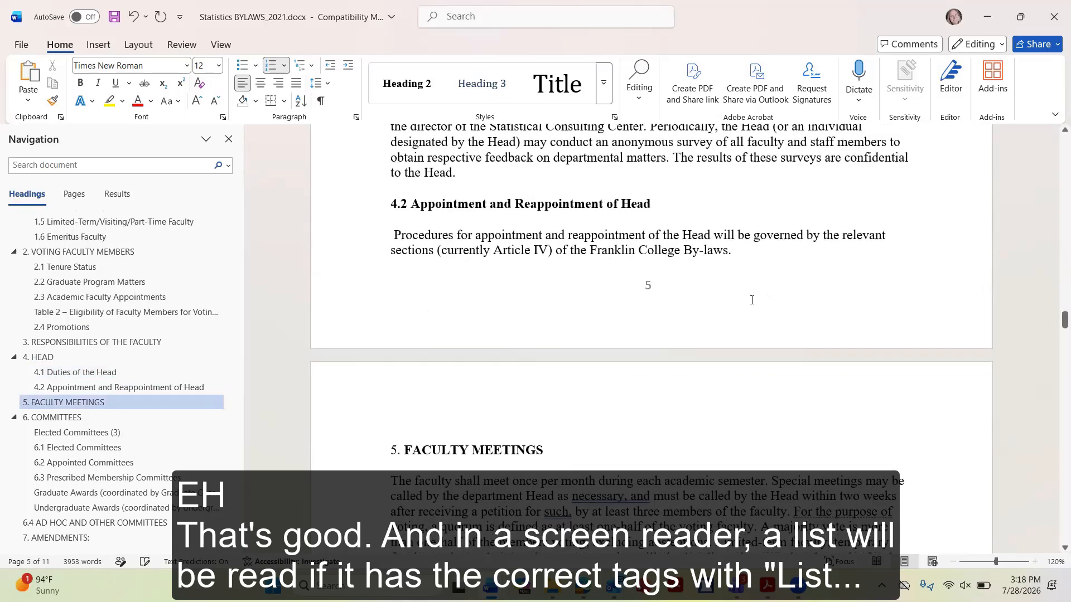
{"action": "scroll", "coordinate": [743, 308], "scroll_direction": "down", "scroll_amount": 2}
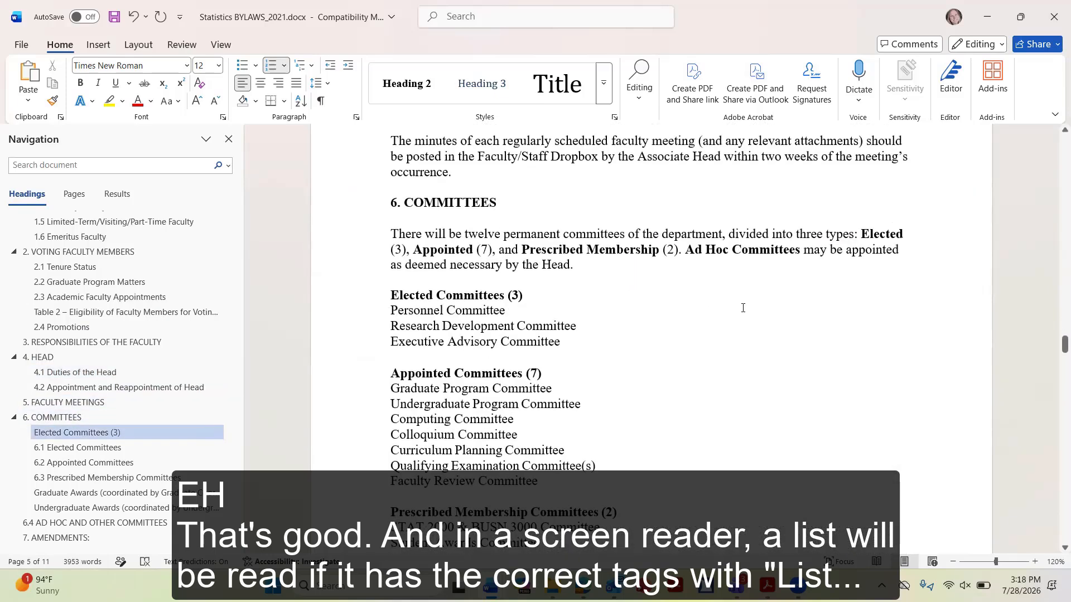
{"action": "scroll", "coordinate": [743, 308], "scroll_direction": "up", "scroll_amount": 10}
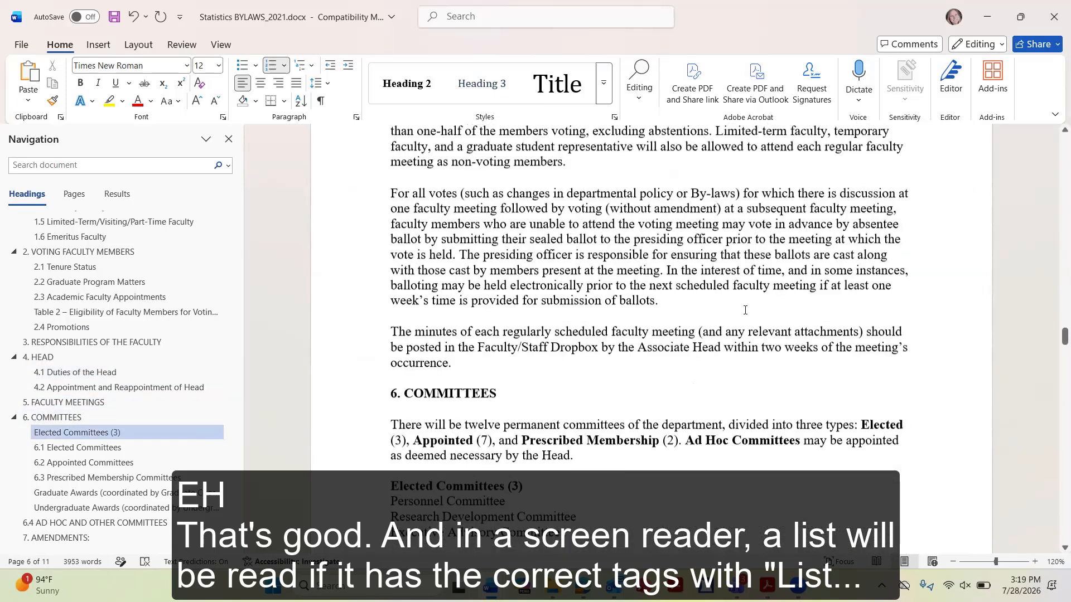
{"action": "scroll", "coordinate": [744, 311], "scroll_direction": "up", "scroll_amount": 5}
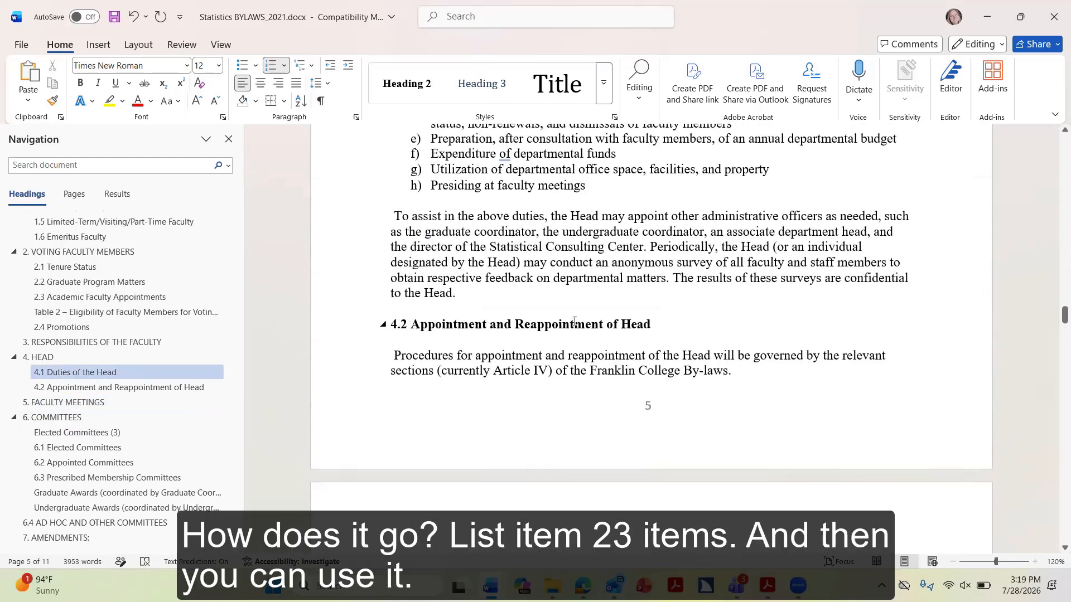
{"action": "scroll", "coordinate": [519, 312], "scroll_direction": "up", "scroll_amount": 4}
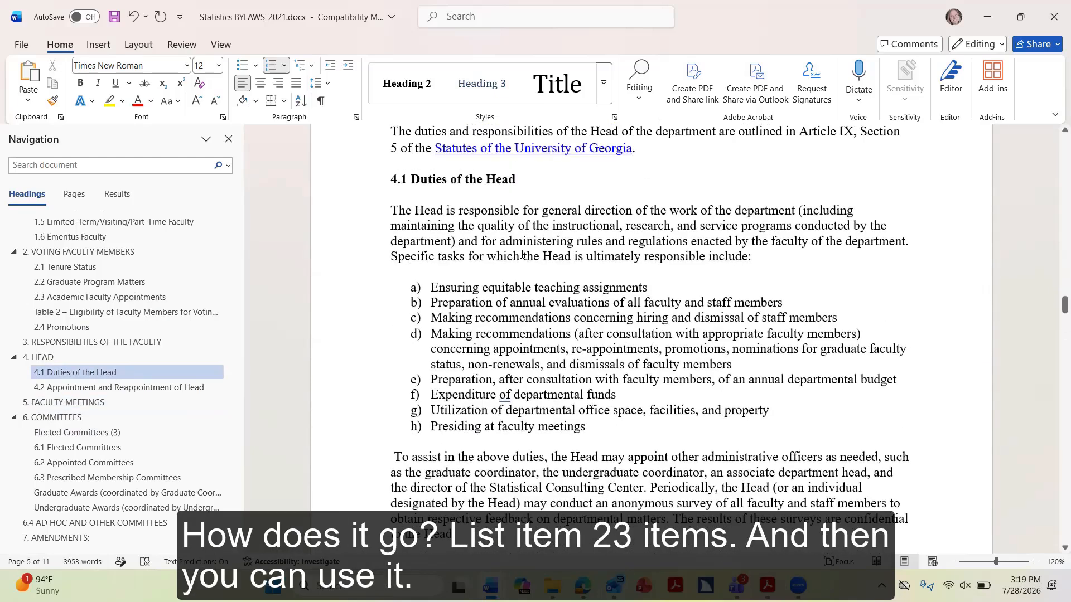
{"action": "left_click", "coordinate": [522, 256]}
{"action": "left_click", "coordinate": [801, 256]}
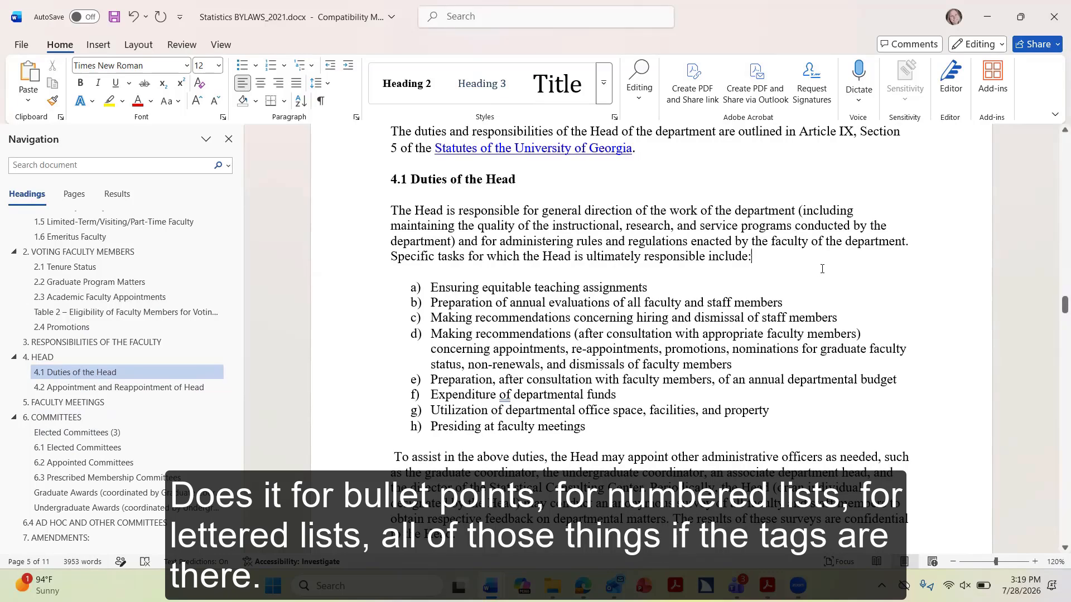
Review the rest of section 4, 5. Faculty Meetings, and 6. Committees through 6.1 Elected Committees
{"action": "scroll", "coordinate": [820, 281], "scroll_direction": "down", "scroll_amount": 4}
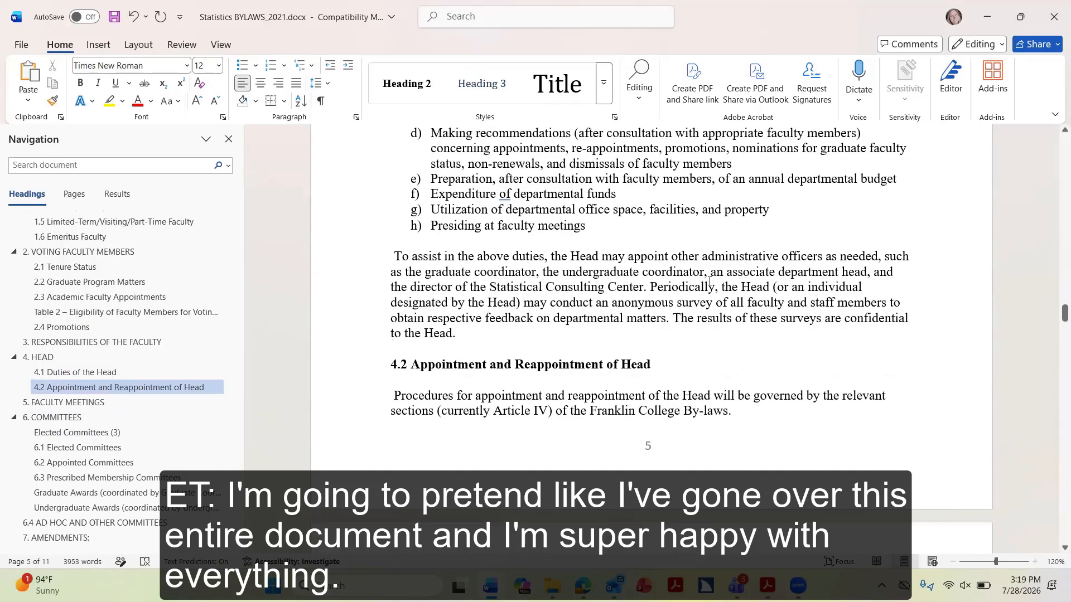
{"action": "scroll", "coordinate": [679, 299], "scroll_direction": "down", "scroll_amount": 8}
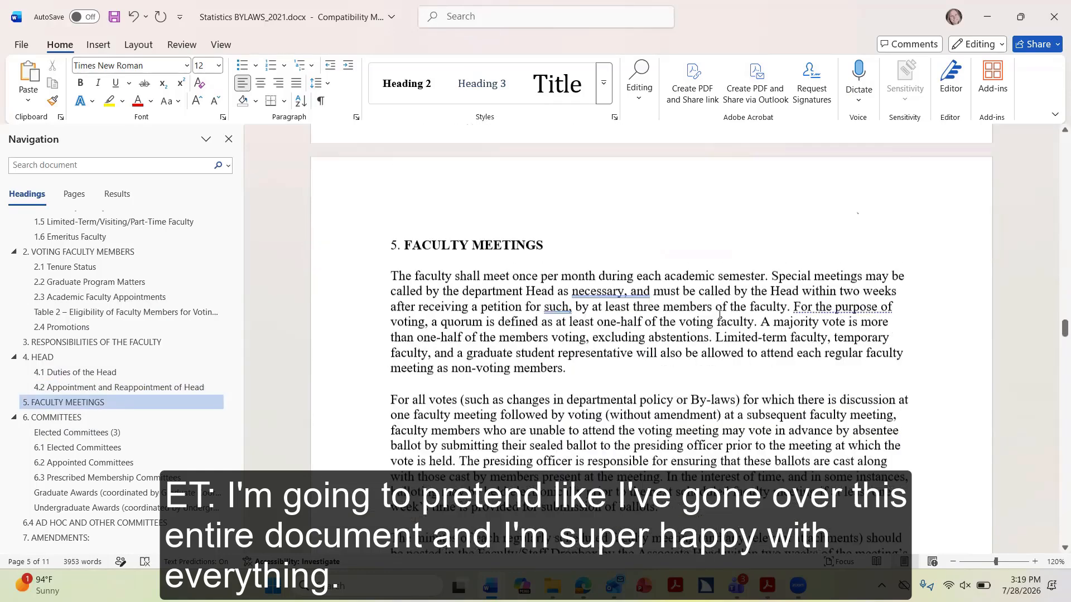
{"action": "scroll", "coordinate": [719, 327], "scroll_direction": "down", "scroll_amount": 12}
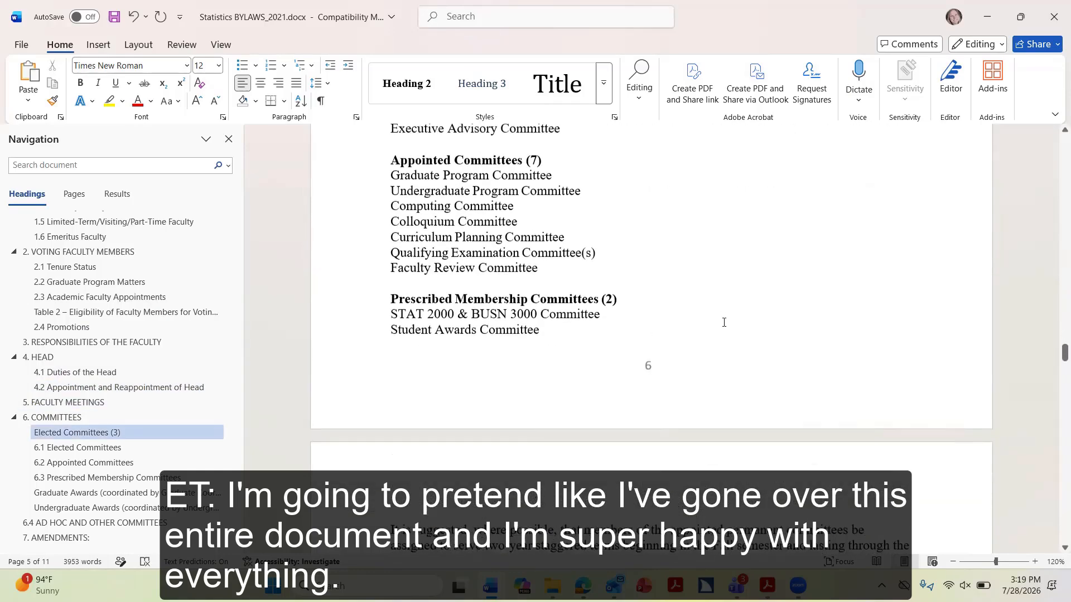
{"action": "scroll", "coordinate": [668, 329], "scroll_direction": "down", "scroll_amount": 8}
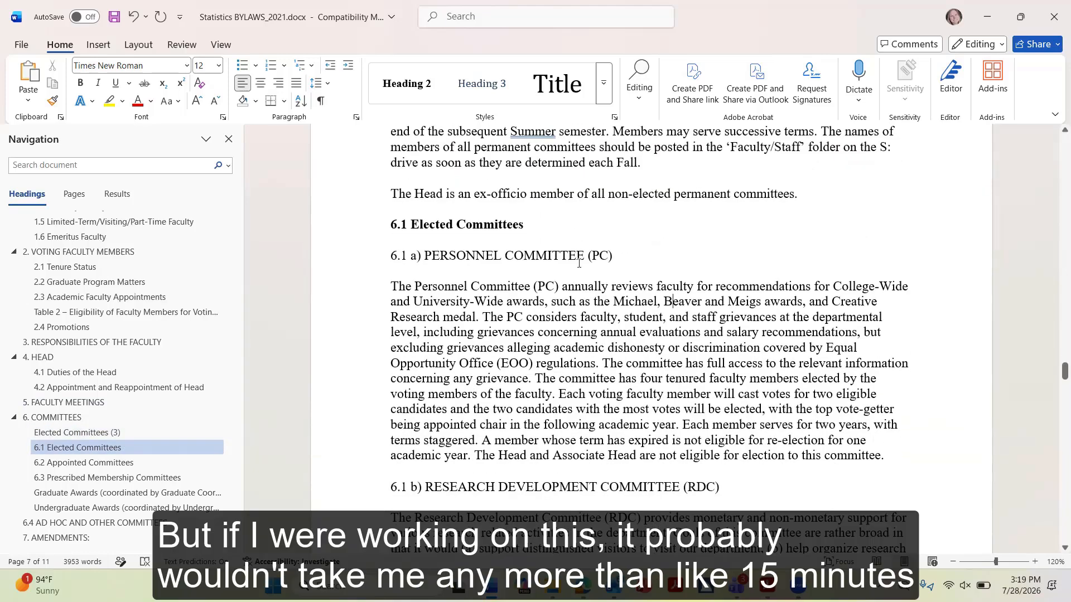
{"action": "scroll", "coordinate": [706, 325], "scroll_direction": "down", "scroll_amount": 3}
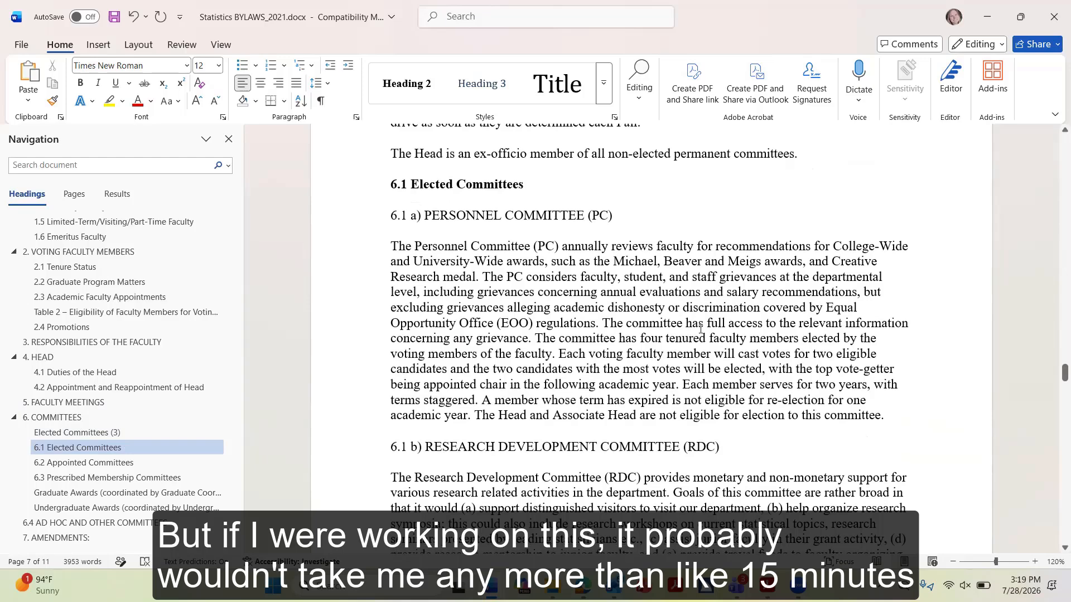
{"action": "scroll", "coordinate": [698, 328], "scroll_direction": "down", "scroll_amount": 5}
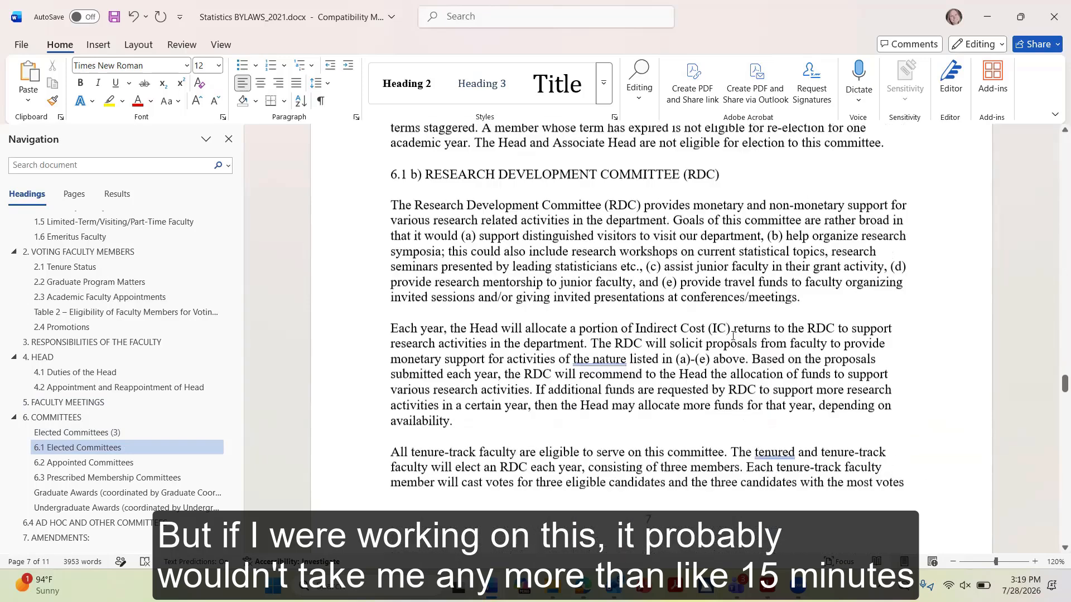
{"action": "scroll", "coordinate": [733, 338], "scroll_direction": "up", "scroll_amount": 2}
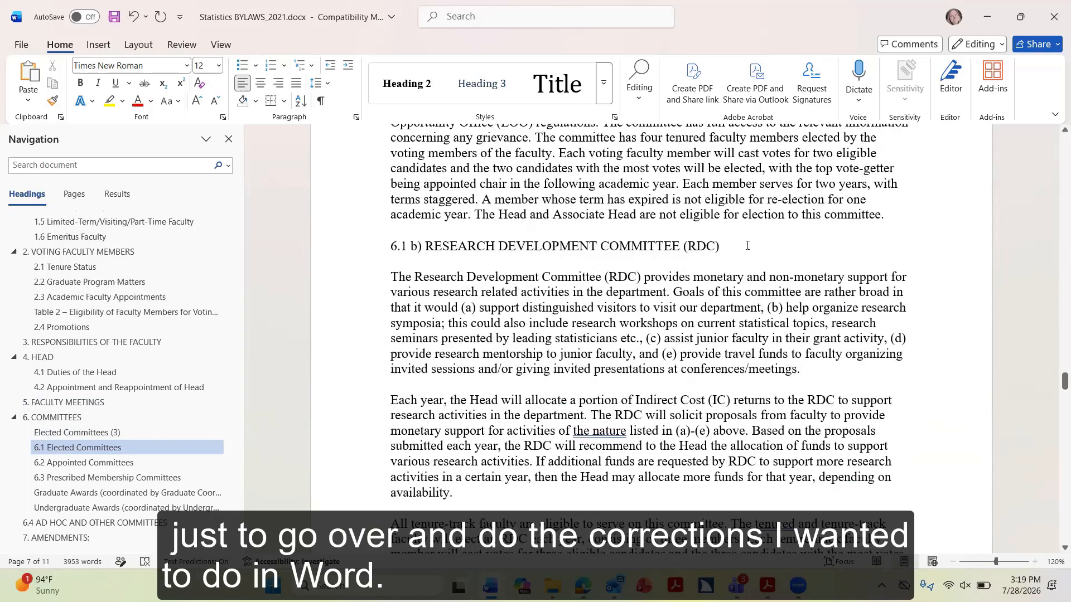
{"action": "scroll", "coordinate": [747, 246], "scroll_direction": "up", "scroll_amount": 4}
{"action": "scroll", "coordinate": [773, 264], "scroll_direction": "up", "scroll_amount": 6}
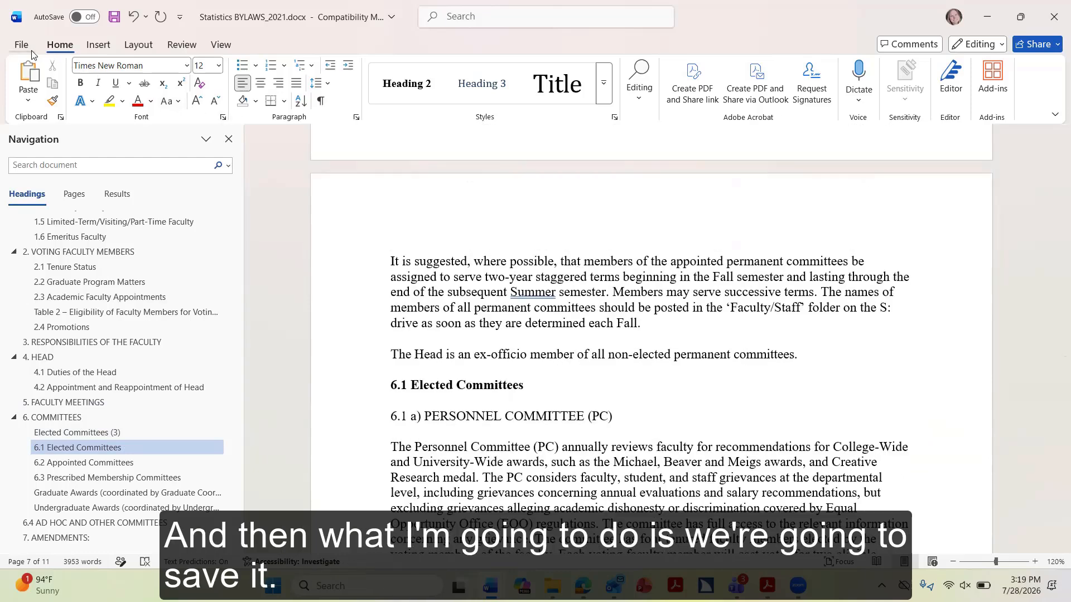
Save the bylaws document and export it as the Adobe PDF Statistics BYLAWS_2021.pdf, replacing the existing file
{"action": "left_click", "coordinate": [115, 18]}
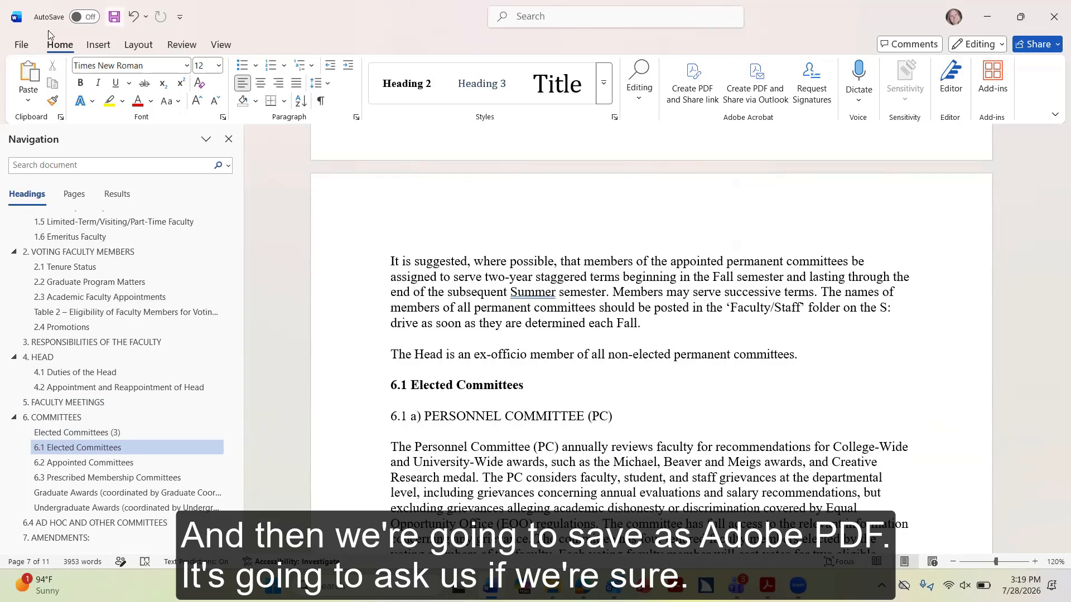
{"action": "left_click", "coordinate": [23, 48]}
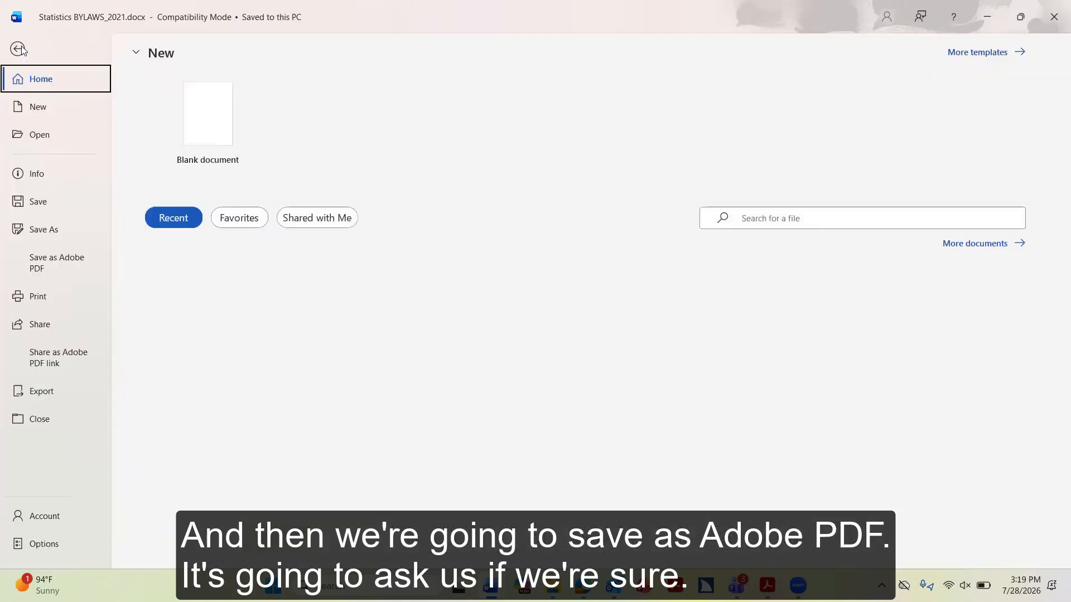
{"action": "left_click", "coordinate": [36, 260]}
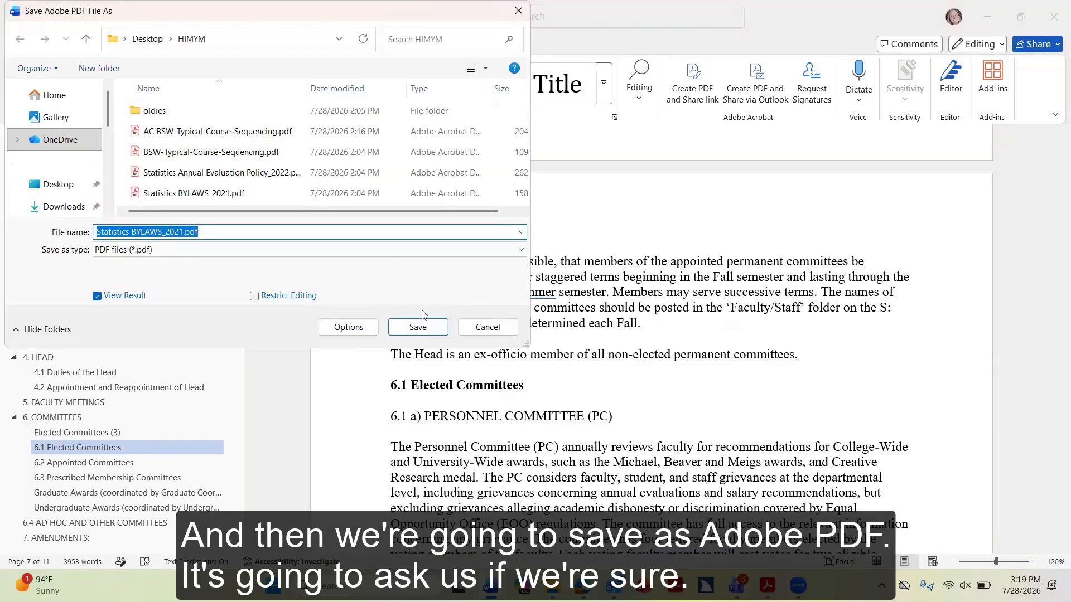
{"action": "left_click", "coordinate": [424, 326]}
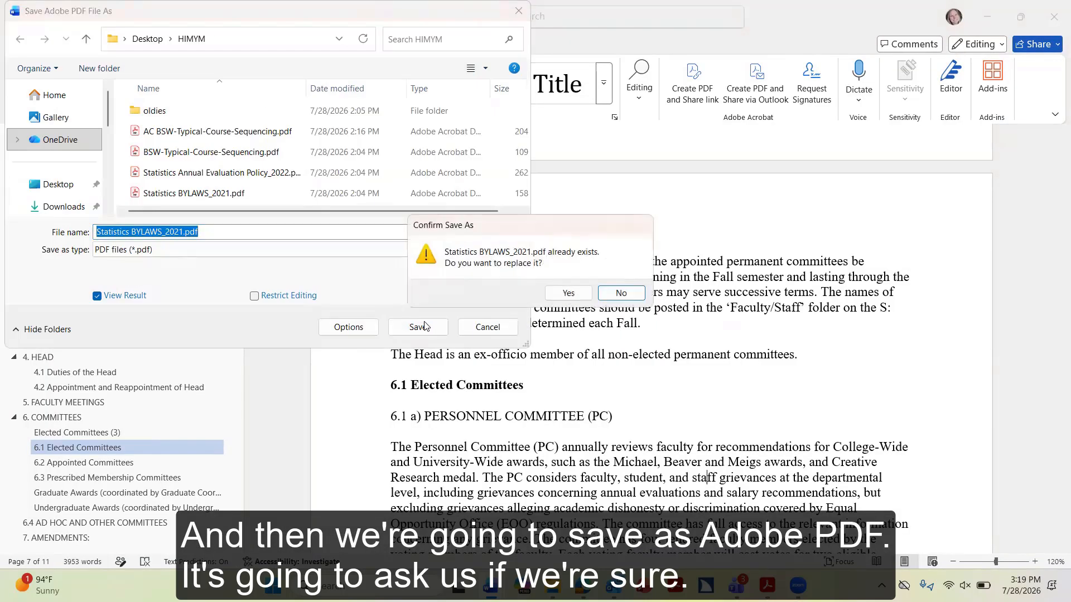
{"action": "left_click", "coordinate": [557, 294]}
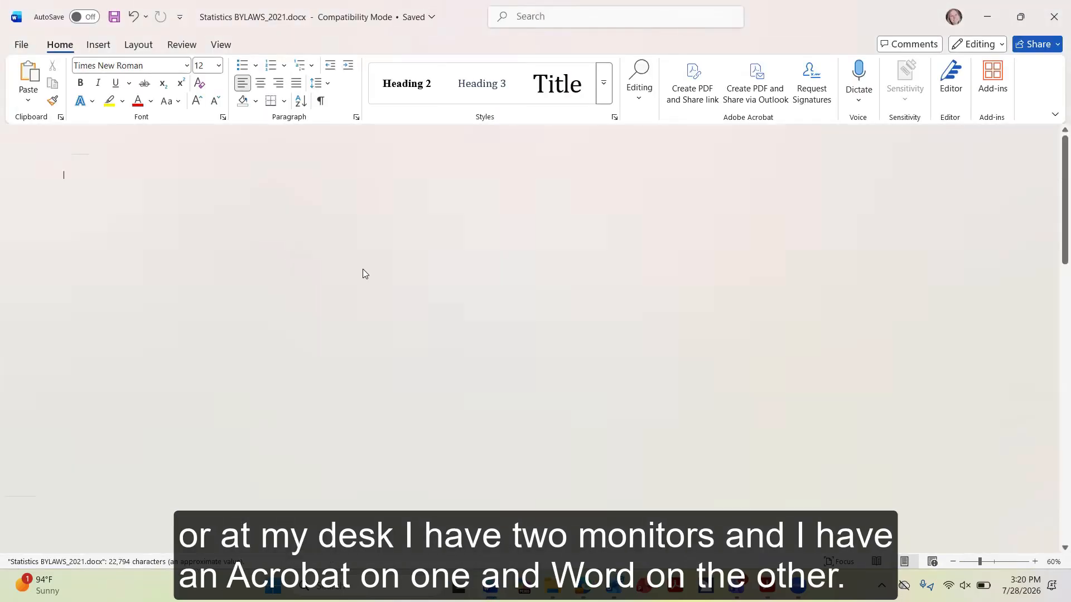
Switch to Acrobat, show the new PDF's accessibility tags and inspect the content of the first paragraph tag
{"action": "key", "text": "alt+Tab"}
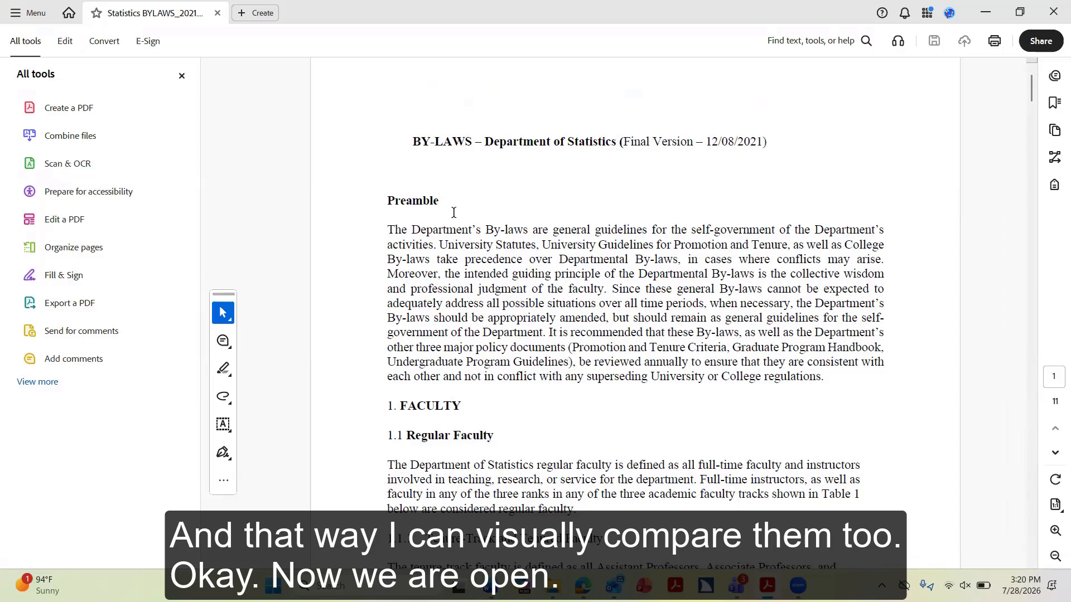
{"action": "scroll", "coordinate": [453, 215], "scroll_direction": "down", "scroll_amount": 3}
{"action": "scroll", "coordinate": [457, 216], "scroll_direction": "down", "scroll_amount": 3}
{"action": "scroll", "coordinate": [447, 217], "scroll_direction": "up", "scroll_amount": 6}
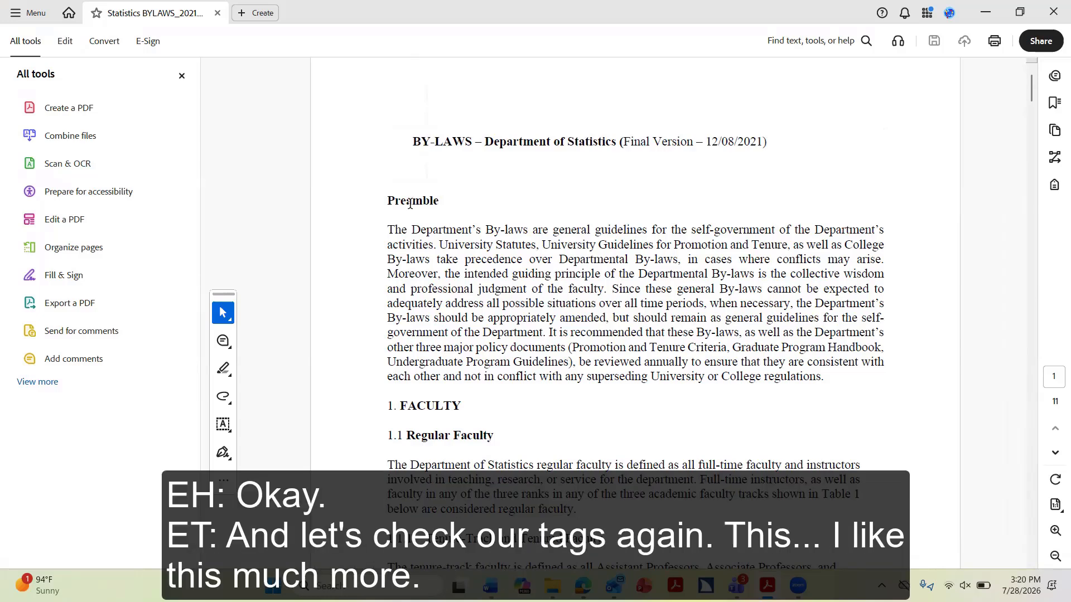
{"action": "left_click", "coordinate": [1052, 188]}
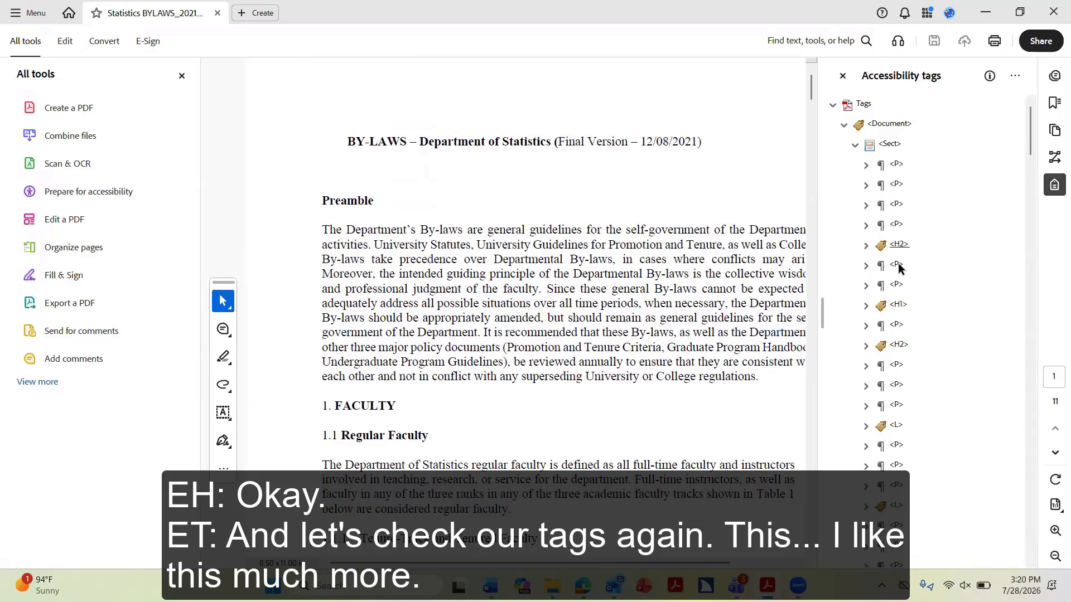
{"action": "left_click", "coordinate": [896, 165]}
{"action": "left_click", "coordinate": [896, 187]}
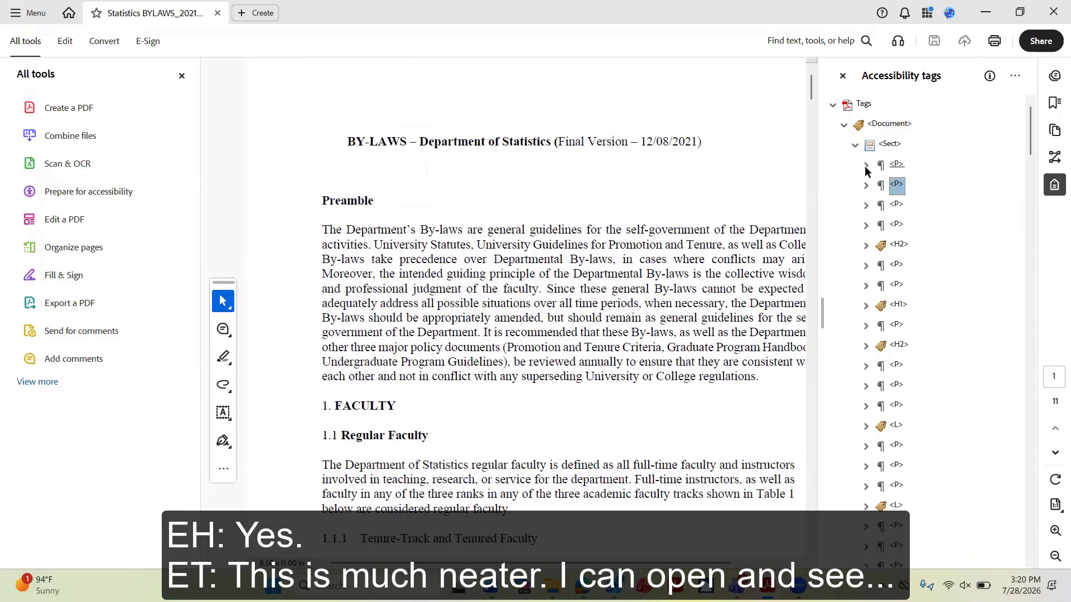
{"action": "left_click", "coordinate": [866, 165]}
{"action": "left_click", "coordinate": [916, 186]}
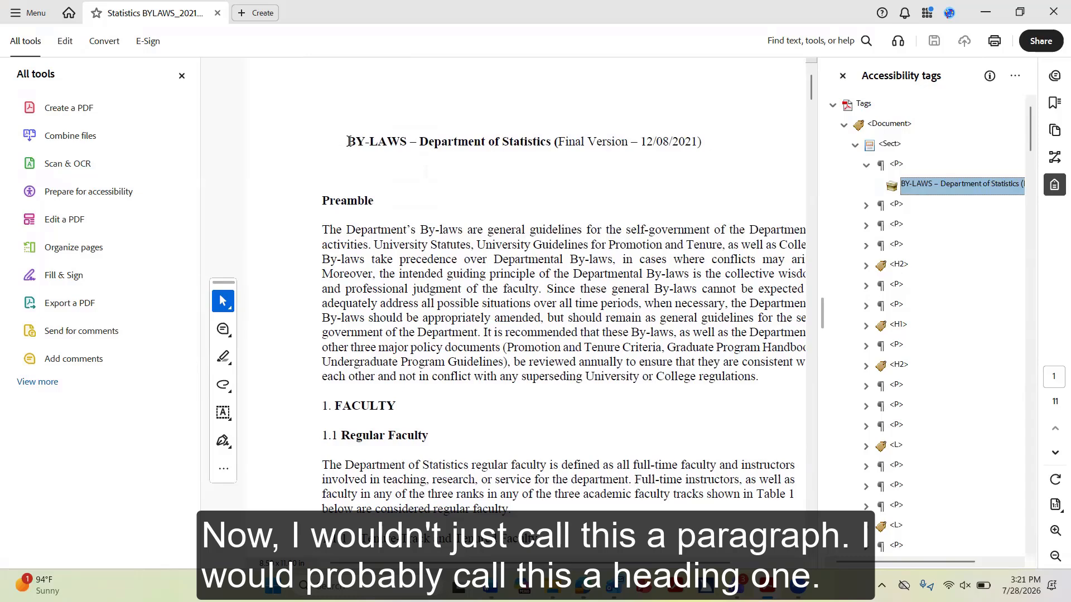
Change the tag type of the BY-LAWS title from Paragraph to Heading Level 1 and expand the tag to check its content
{"action": "double_click", "coordinate": [896, 166]}
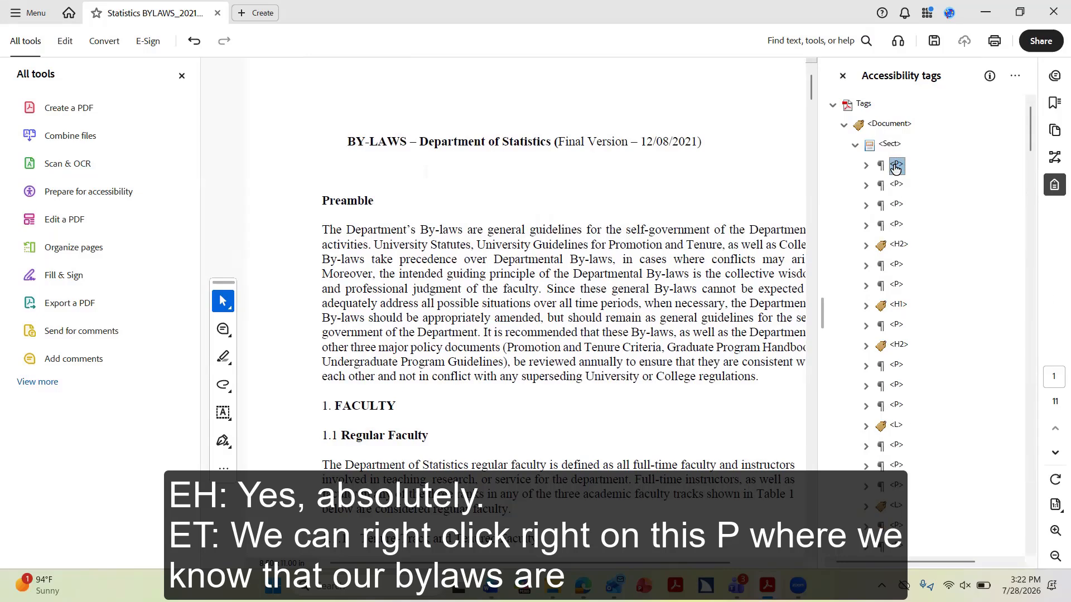
{"action": "right_click", "coordinate": [896, 168]}
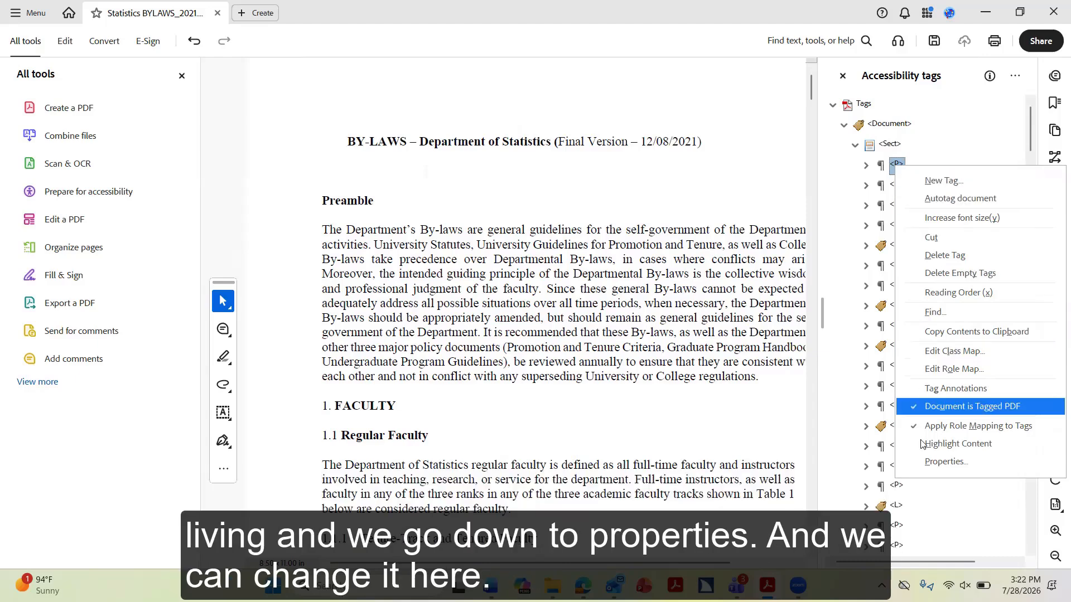
{"action": "left_click", "coordinate": [927, 461]}
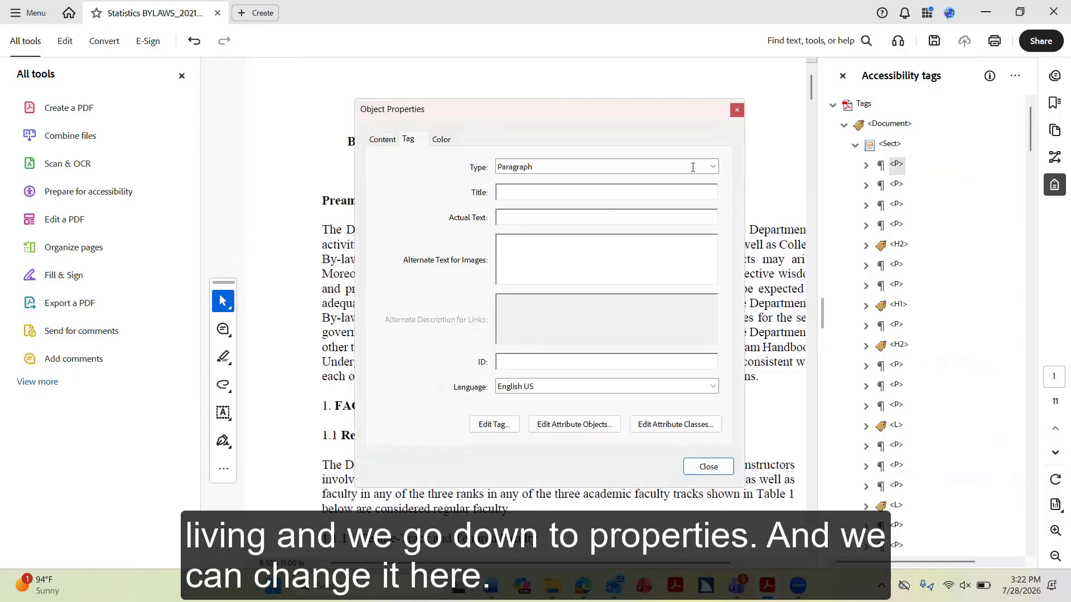
{"action": "left_click", "coordinate": [710, 166]}
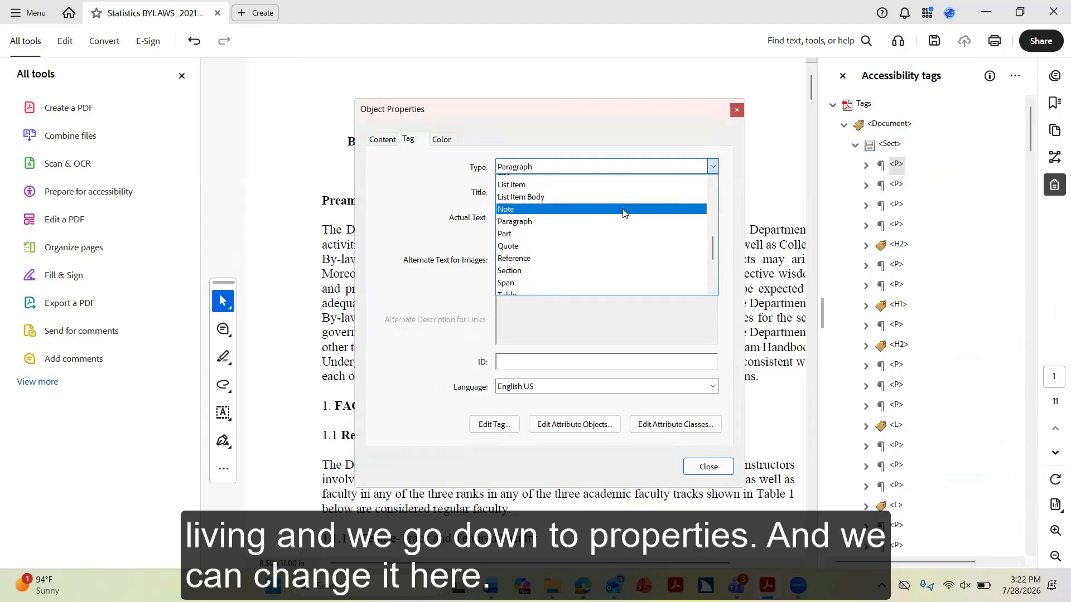
{"action": "scroll", "coordinate": [619, 211], "scroll_direction": "up", "scroll_amount": 2}
{"action": "scroll", "coordinate": [592, 210], "scroll_direction": "up", "scroll_amount": 2}
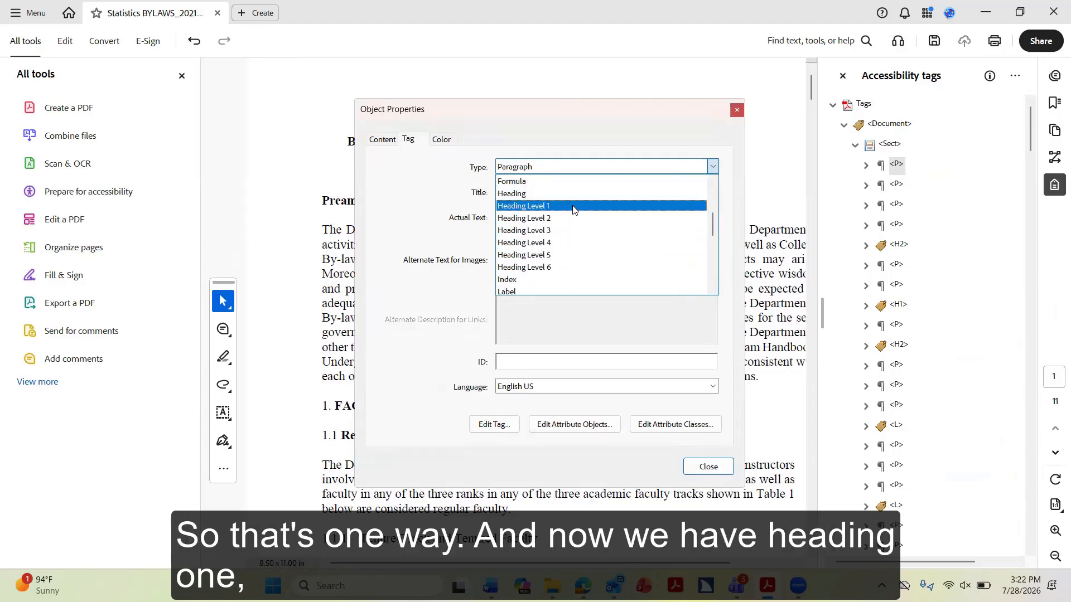
{"action": "left_click", "coordinate": [571, 207]}
{"action": "key", "text": "Return"}
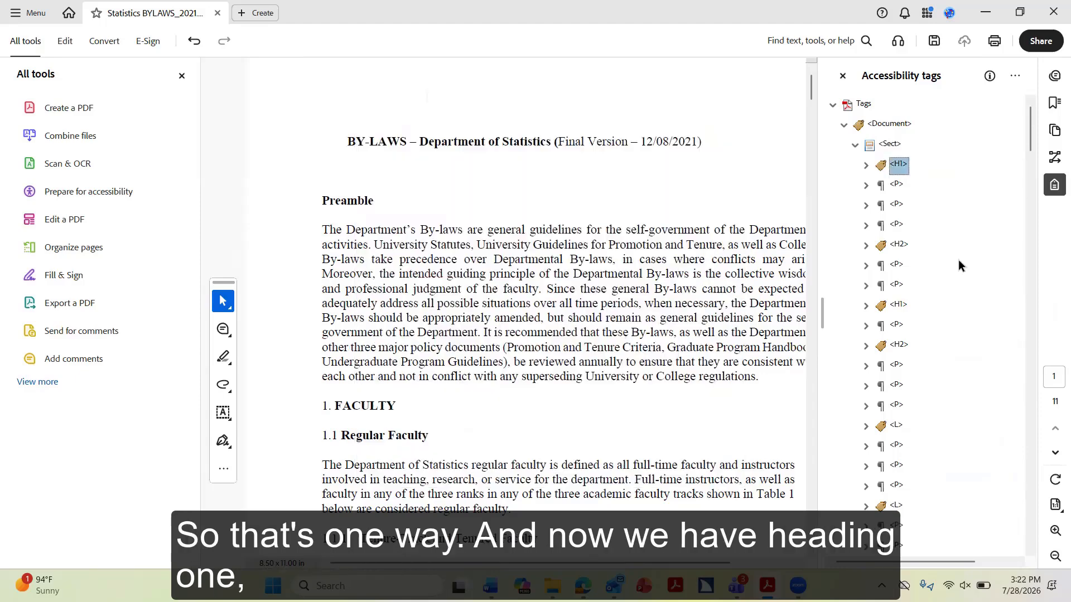
{"action": "left_click", "coordinate": [866, 165]}
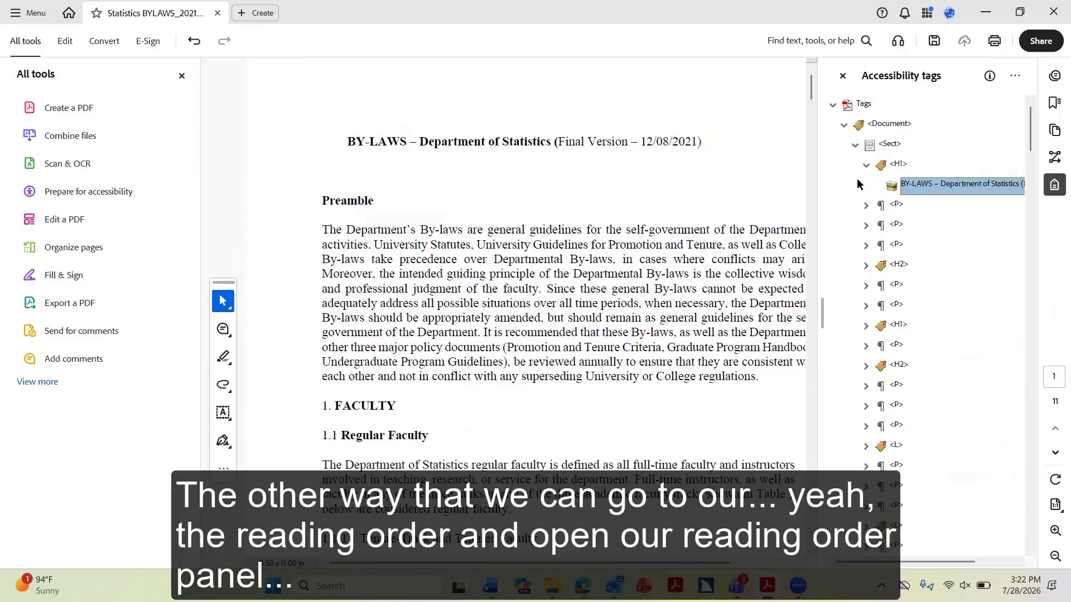
Display the page's reading order, open the Reading Order dialog and move it off the title line
{"action": "left_click", "coordinate": [1055, 157]}
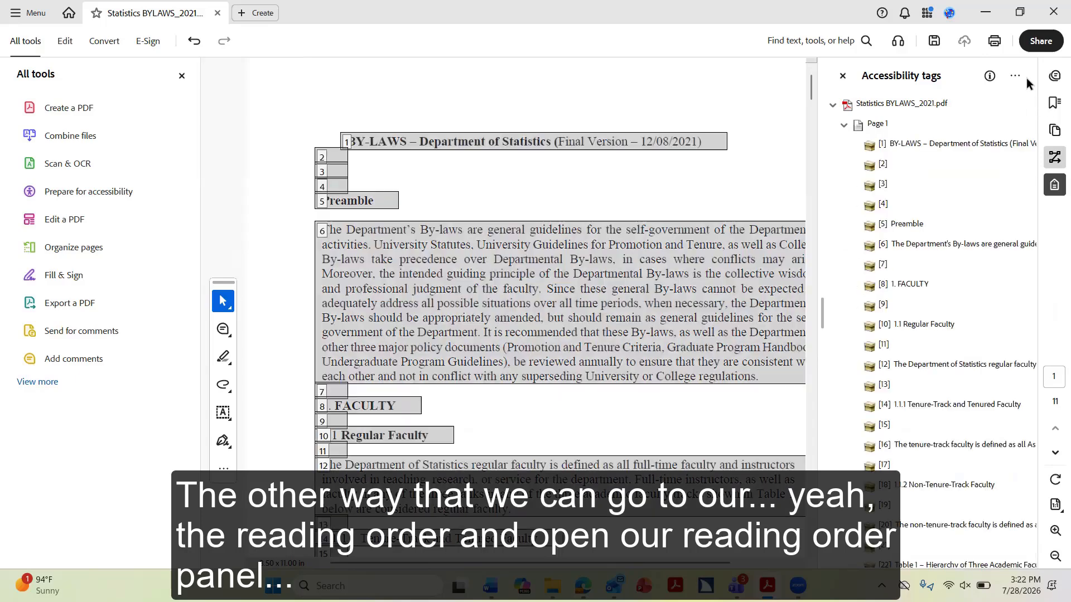
{"action": "left_click", "coordinate": [1015, 76]}
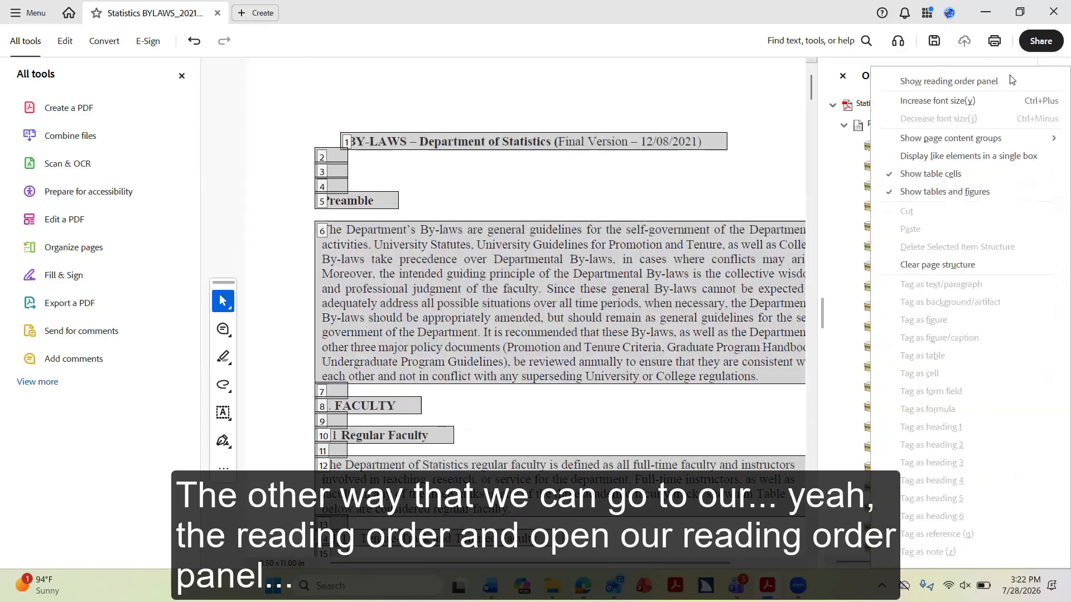
{"action": "left_click", "coordinate": [958, 82]}
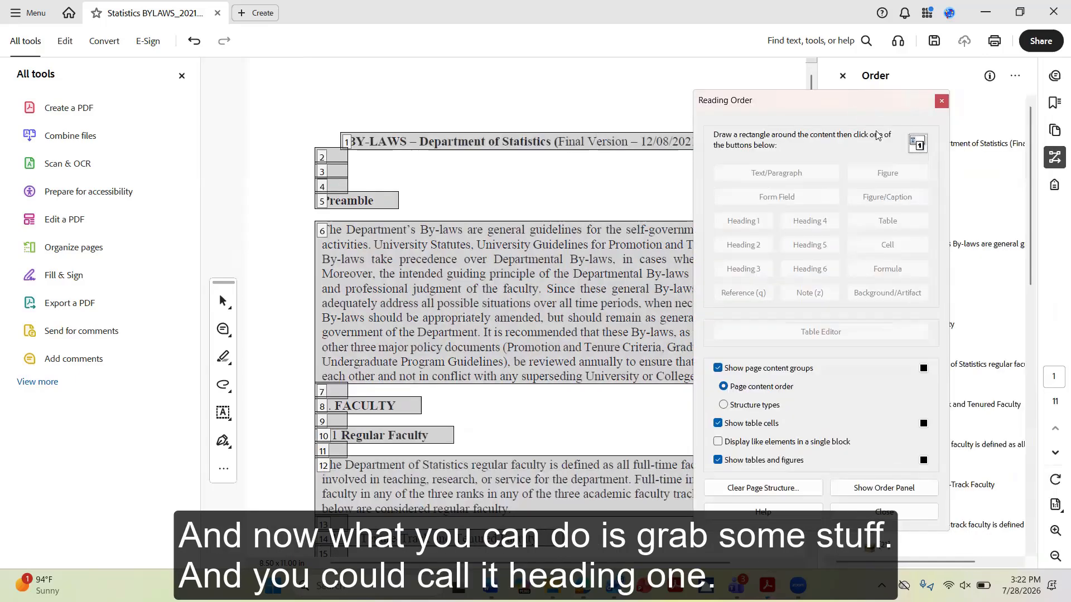
{"action": "left_click_drag", "start_coordinate": [873, 120], "coordinate": [904, 202]}
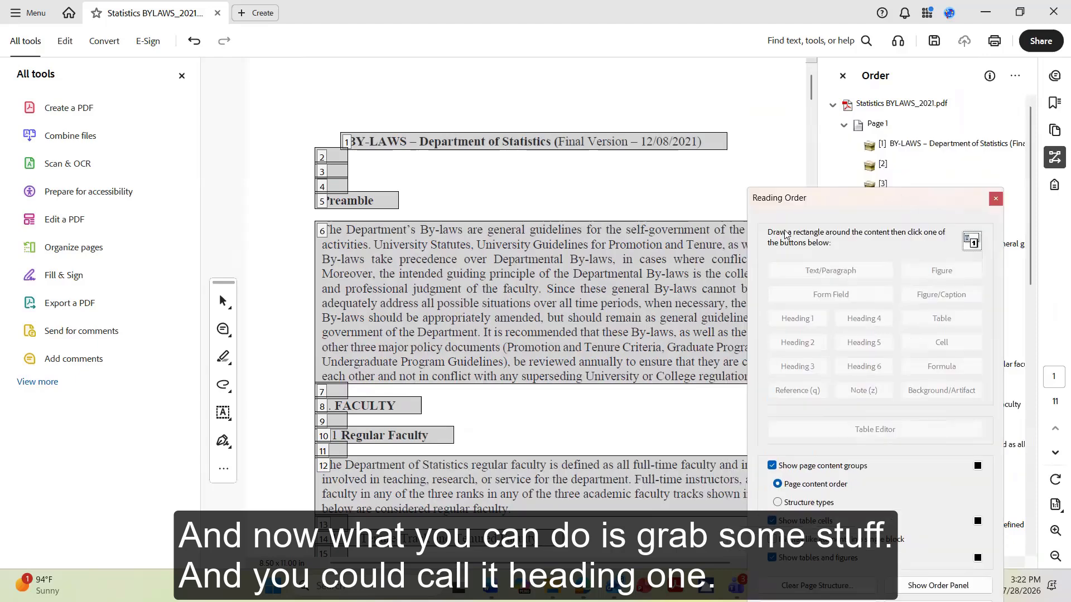
Select the BY-LAWS title line as content for tagging, replacing that selection with the Preamble heading
{"action": "left_click_drag", "start_coordinate": [327, 116], "coordinate": [748, 159]}
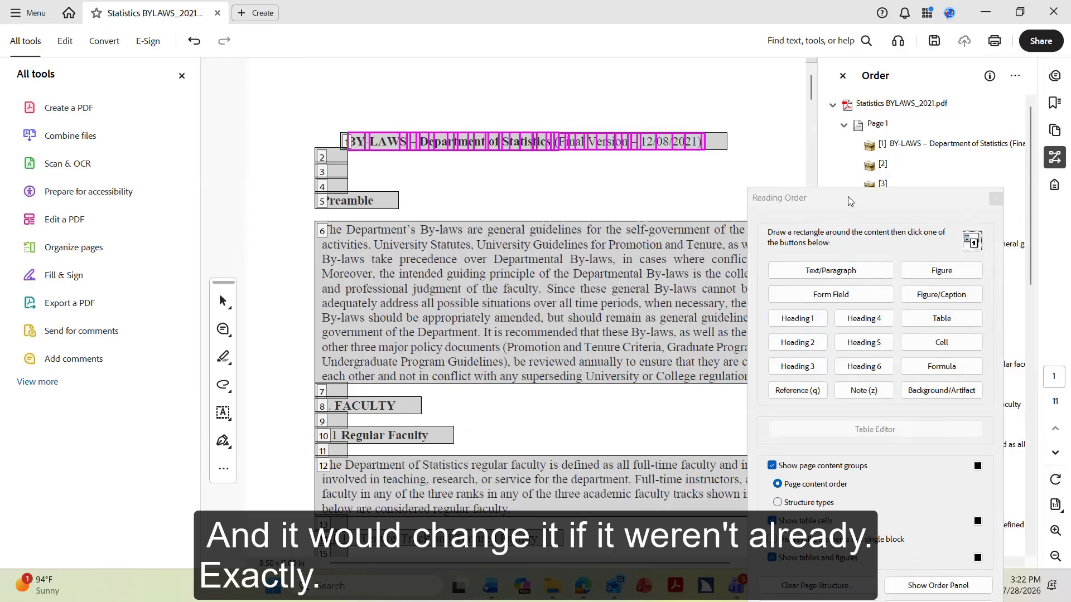
{"action": "left_click_drag", "start_coordinate": [850, 201], "coordinate": [860, 40]}
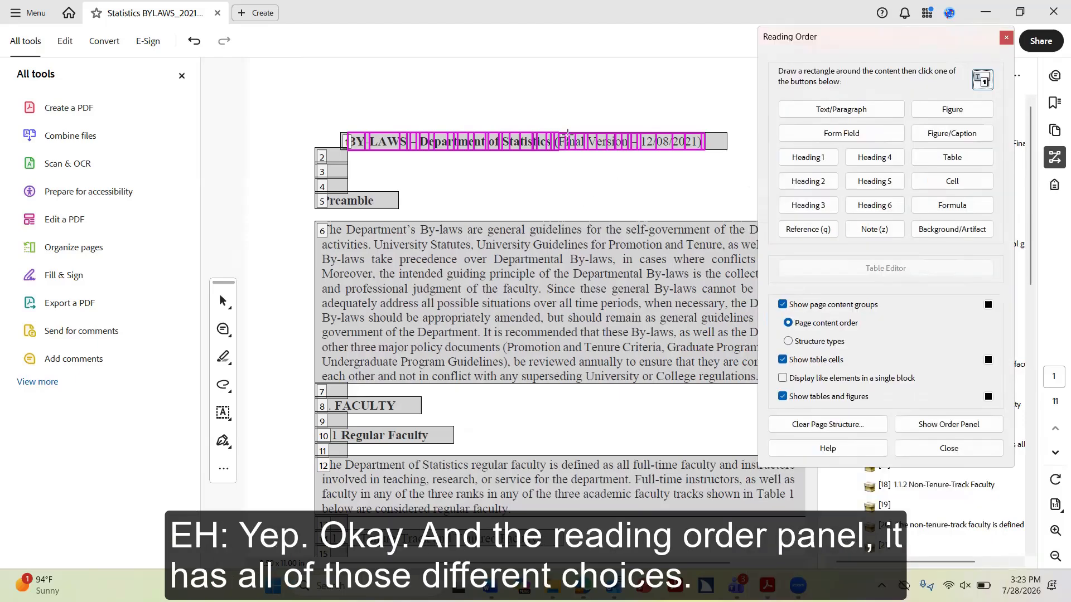
{"action": "left_click", "coordinate": [567, 135]}
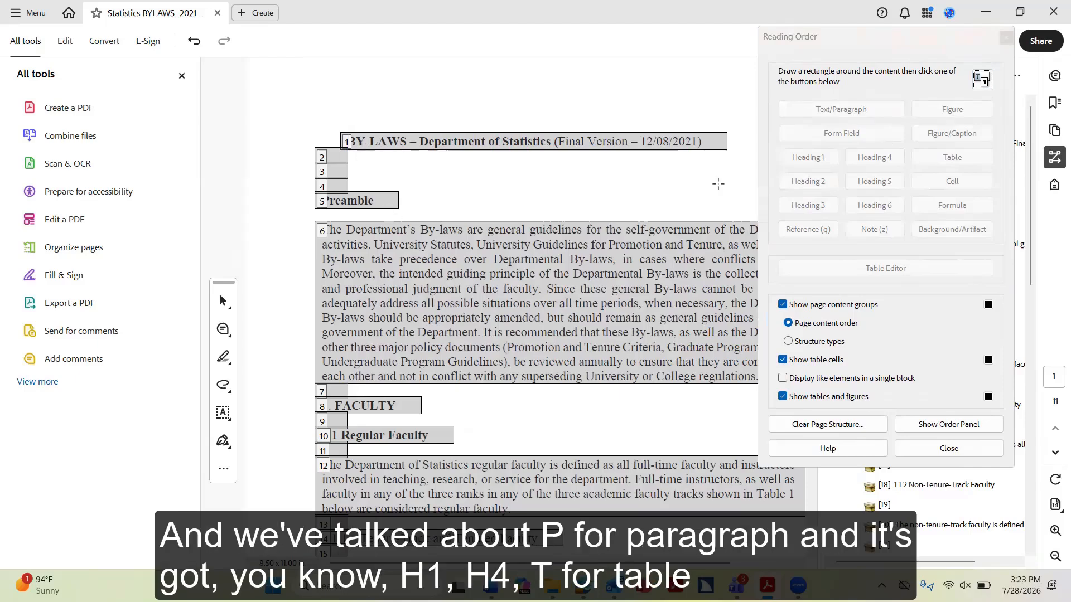
{"action": "left_click_drag", "start_coordinate": [302, 191], "coordinate": [411, 210]}
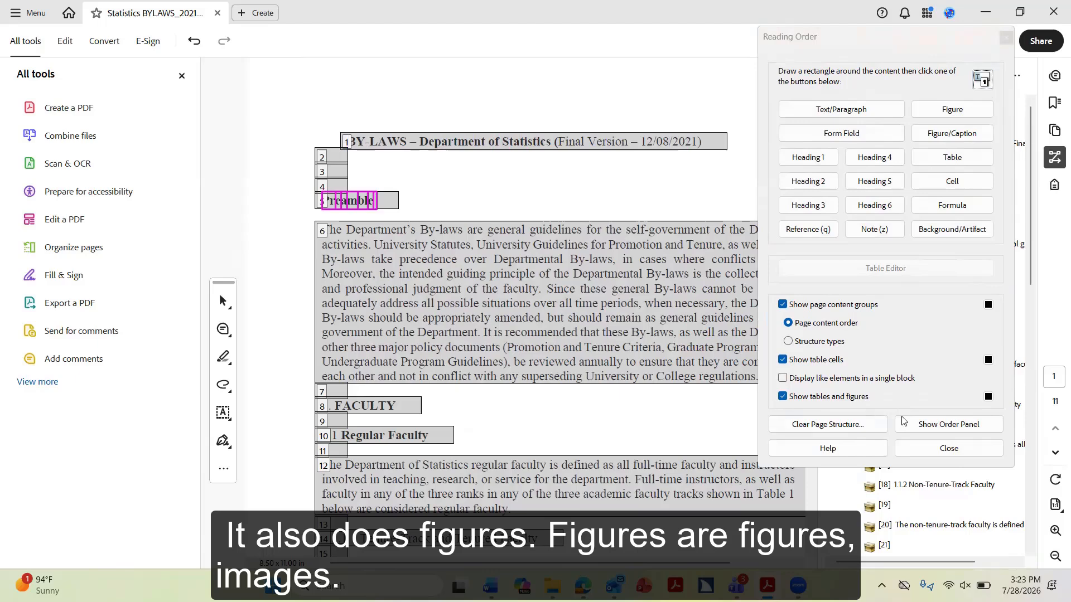
Move the Reading Order dialog clear of the side panel and display the accessibility tags in place of the reading order
{"action": "scroll", "coordinate": [478, 254], "scroll_direction": "down", "scroll_amount": 5}
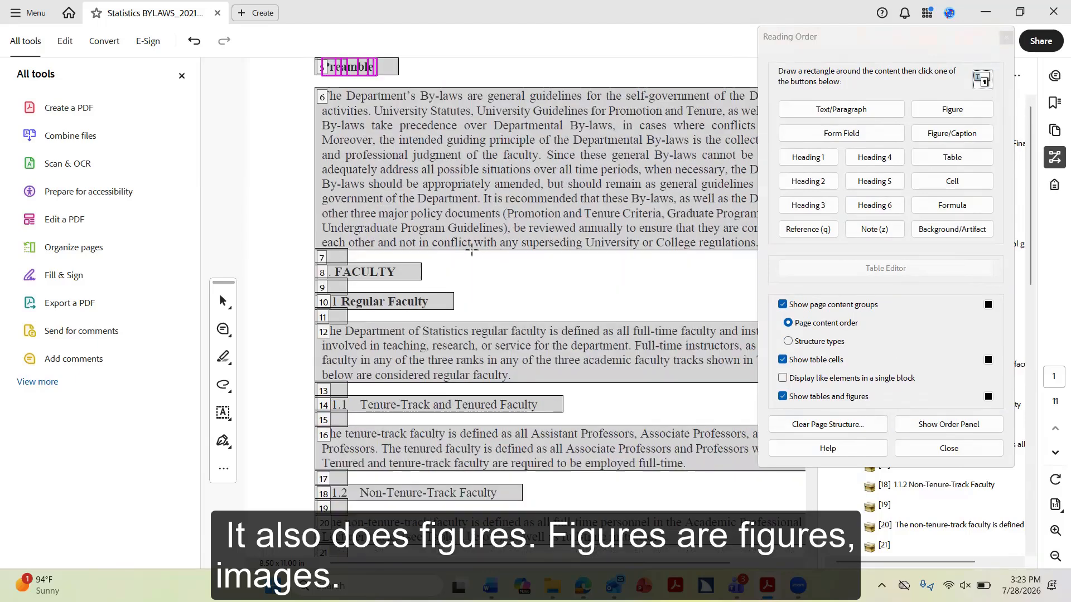
{"action": "scroll", "coordinate": [478, 254], "scroll_direction": "down", "scroll_amount": 3}
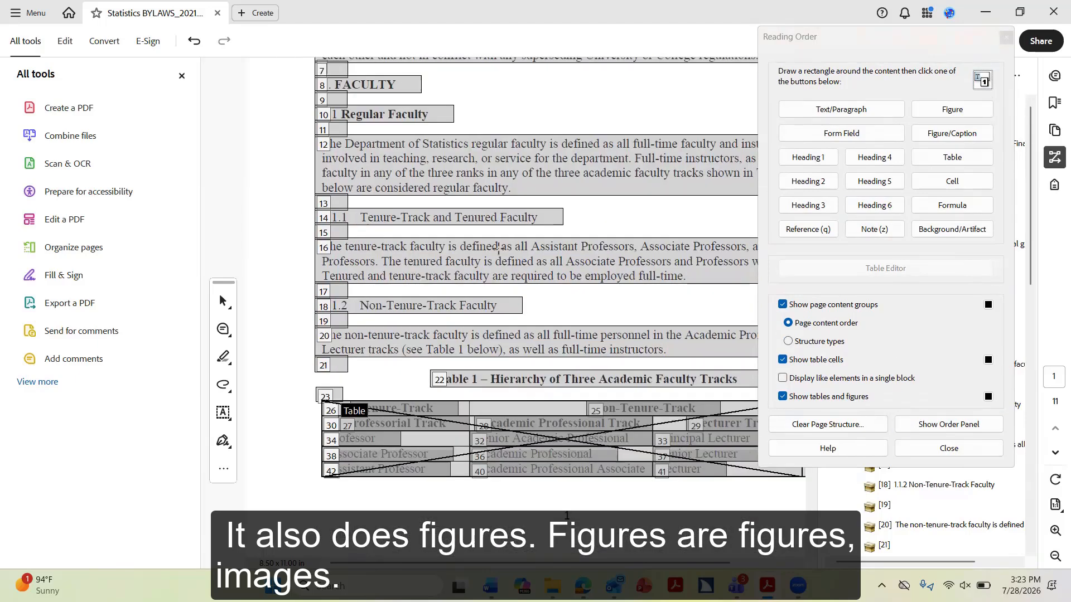
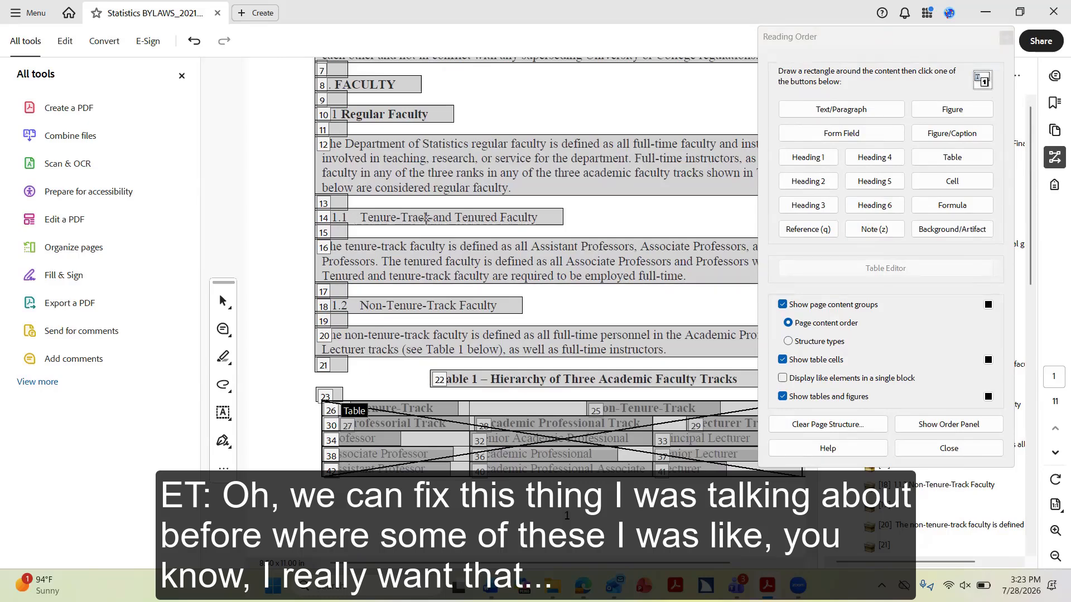
{"action": "scroll", "coordinate": [426, 218], "scroll_direction": "down", "scroll_amount": 1}
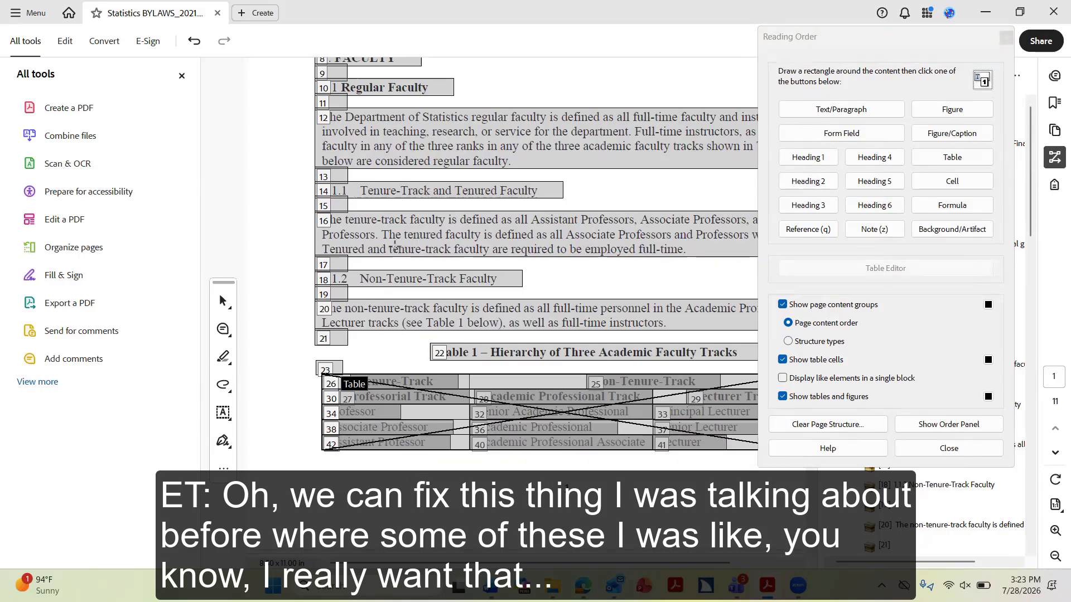
{"action": "scroll", "coordinate": [395, 246], "scroll_direction": "down", "scroll_amount": 2}
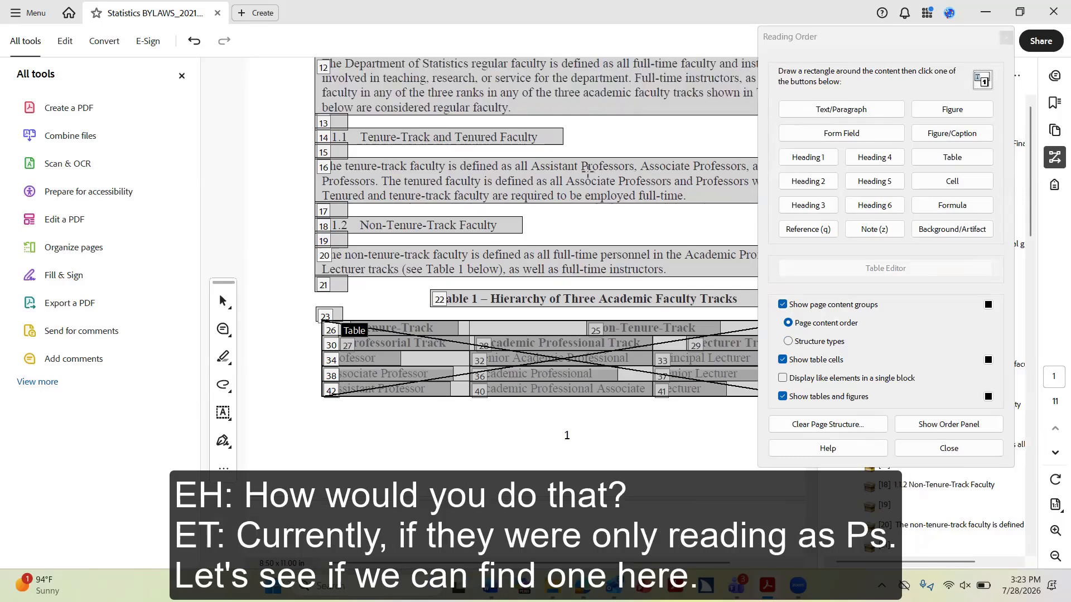
{"action": "scroll", "coordinate": [631, 170], "scroll_direction": "down", "scroll_amount": 7}
{"action": "left_click_drag", "start_coordinate": [886, 41], "coordinate": [696, 54]}
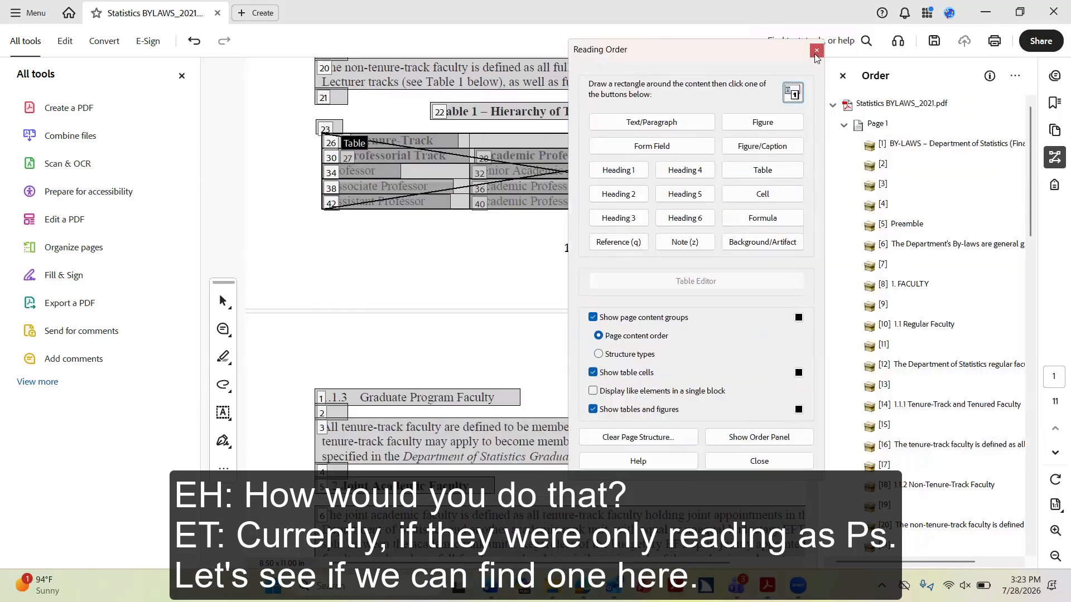
{"action": "left_click", "coordinate": [1053, 185]}
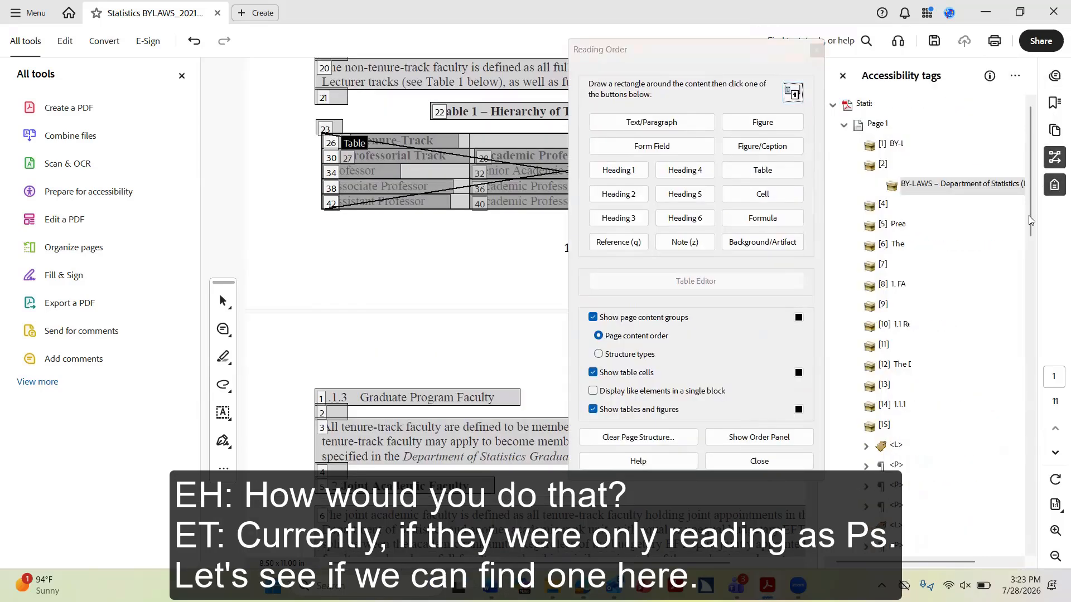
Select the 1.1.3 Graduate Program Faculty line on page 2 and tag it as Heading 3
{"action": "scroll", "coordinate": [380, 309], "scroll_direction": "up", "scroll_amount": 2}
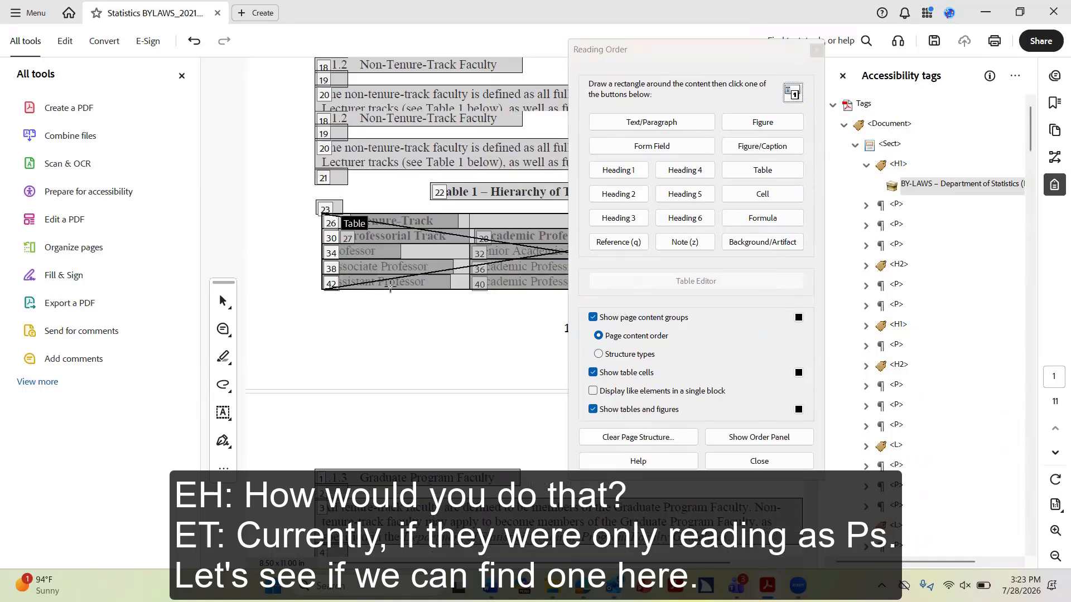
{"action": "scroll", "coordinate": [409, 277], "scroll_direction": "down", "scroll_amount": 10}
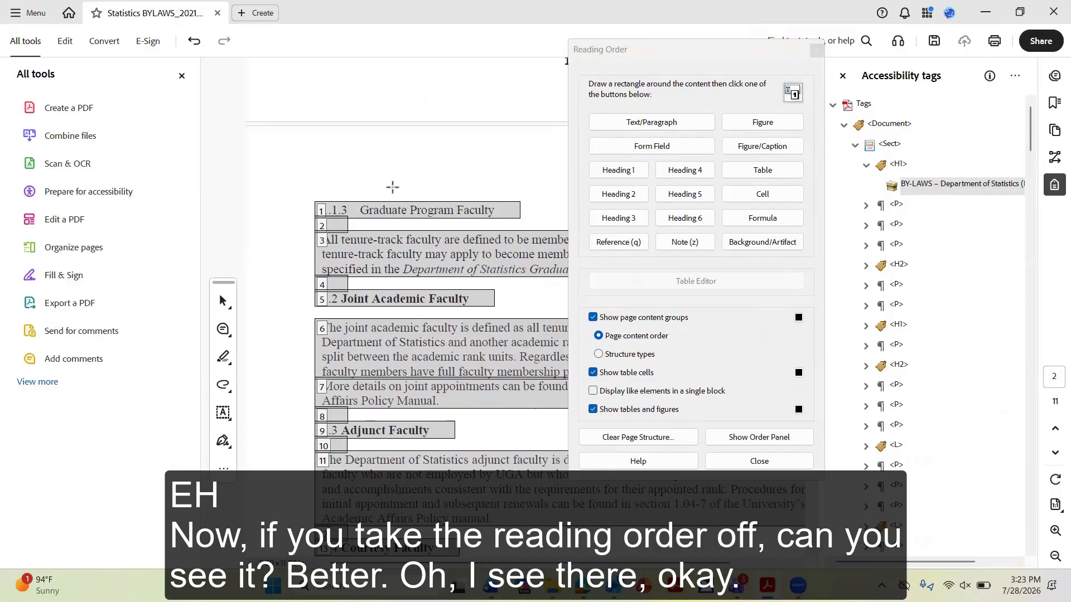
{"action": "left_click_drag", "start_coordinate": [300, 188], "coordinate": [530, 226]}
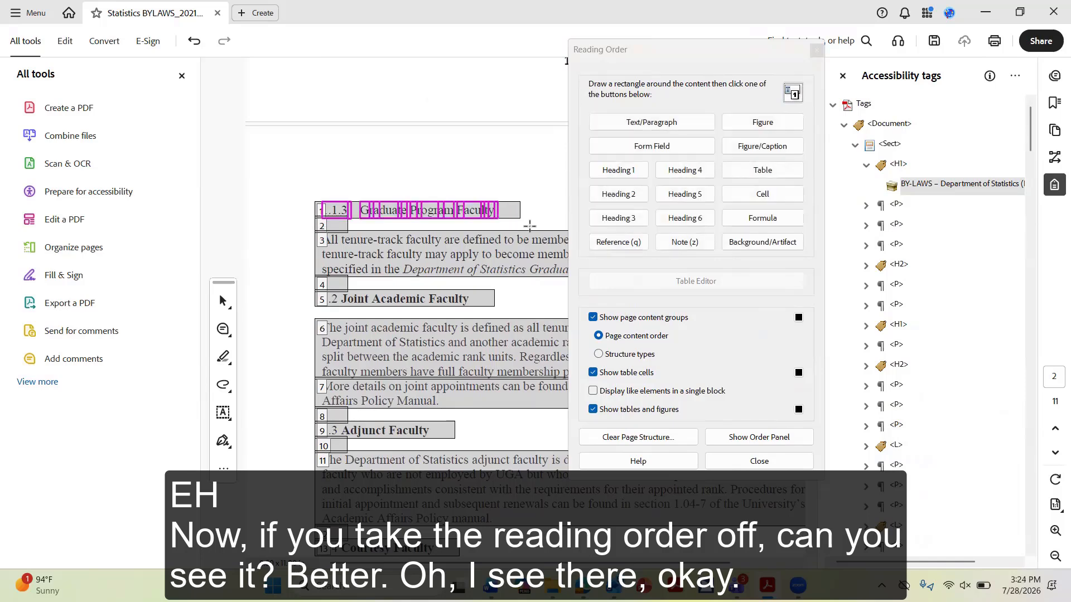
{"action": "left_click", "coordinate": [619, 218]}
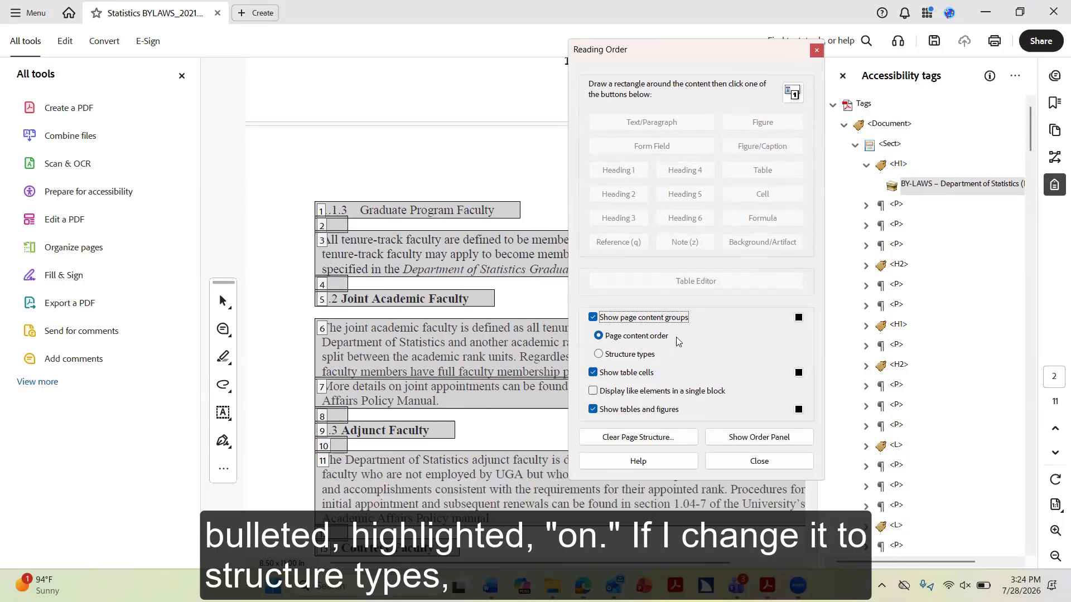
Label the page content groups by structure types and check the heading and paragraph tags from page 2 onwards
{"action": "left_click", "coordinate": [599, 354]}
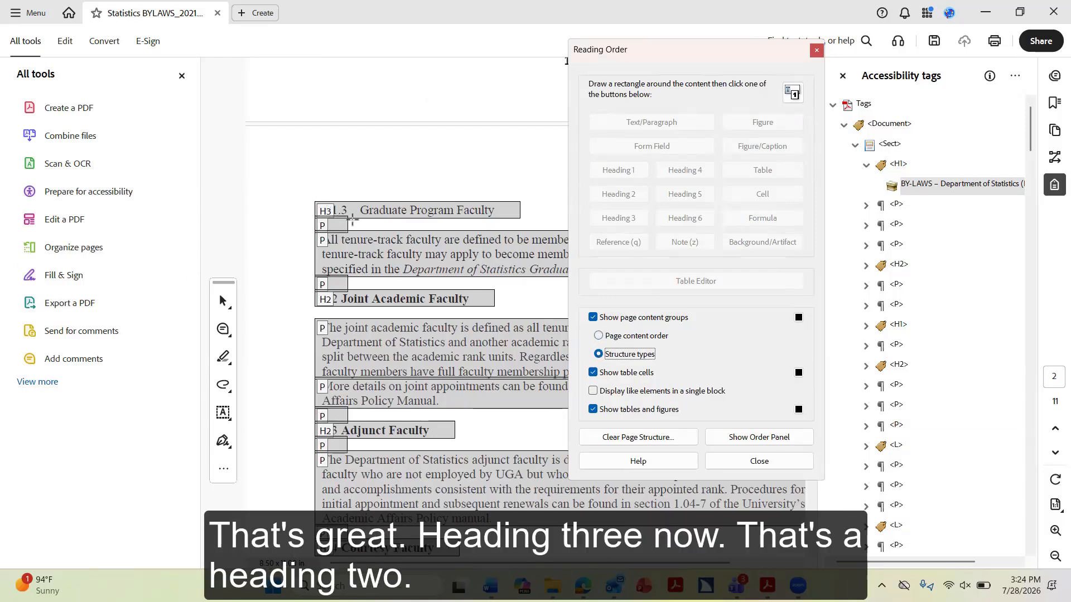
{"action": "scroll", "coordinate": [380, 290], "scroll_direction": "down", "scroll_amount": 2}
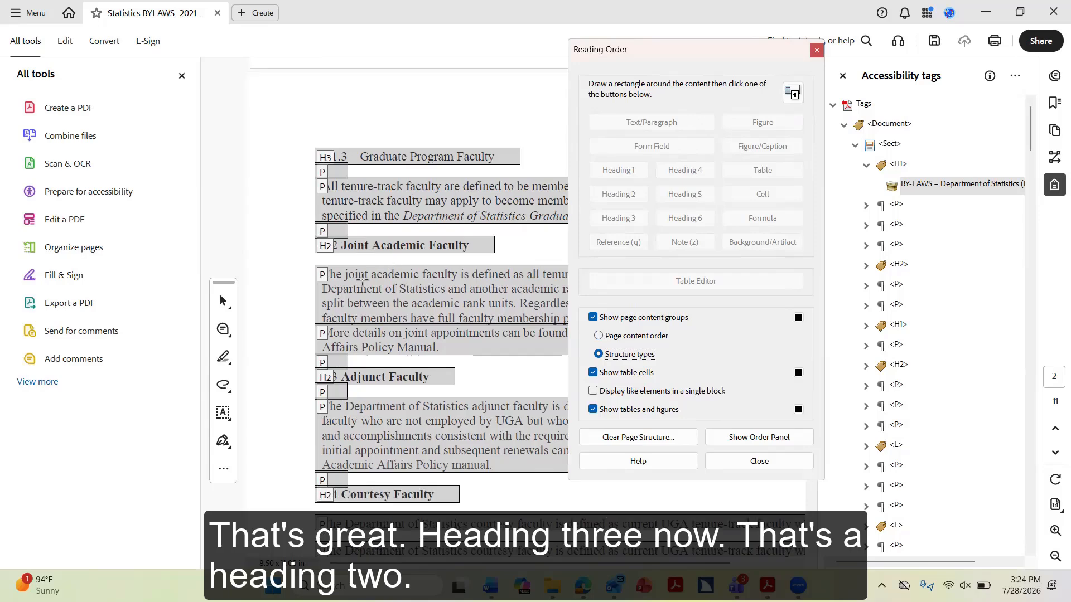
{"action": "scroll", "coordinate": [362, 275], "scroll_direction": "down", "scroll_amount": 14}
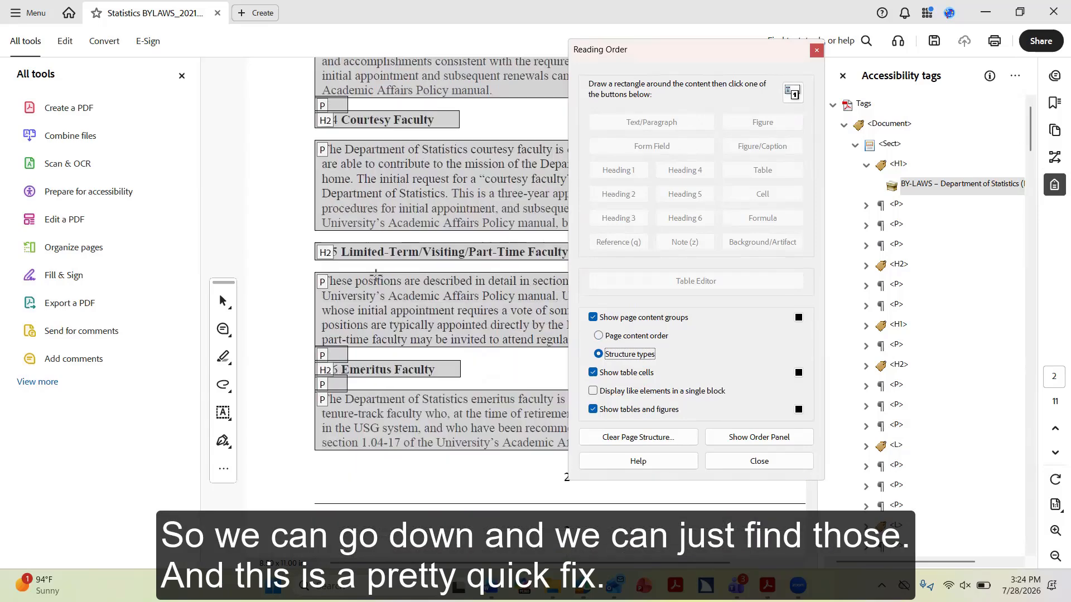
{"action": "scroll", "coordinate": [376, 274], "scroll_direction": "down", "scroll_amount": 14}
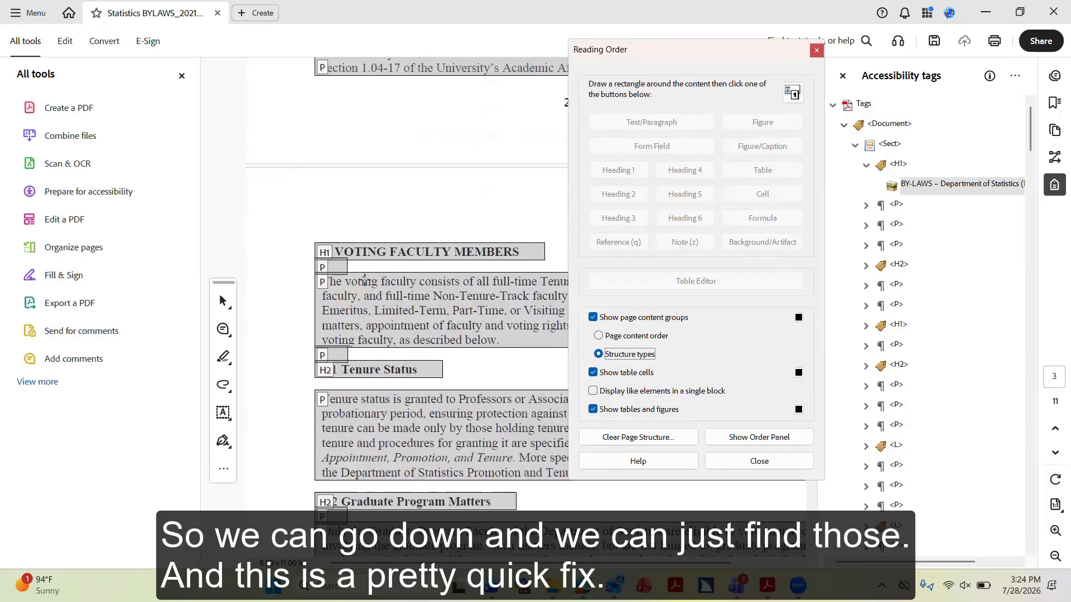
{"action": "scroll", "coordinate": [363, 281], "scroll_direction": "down", "scroll_amount": 15}
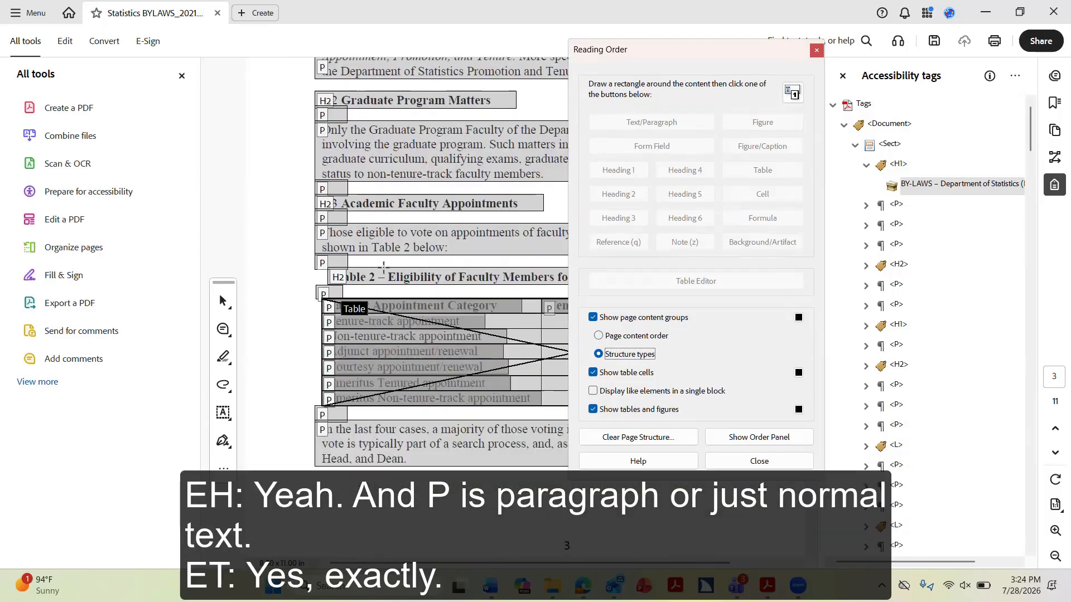
{"action": "scroll", "coordinate": [383, 266], "scroll_direction": "down", "scroll_amount": 15}
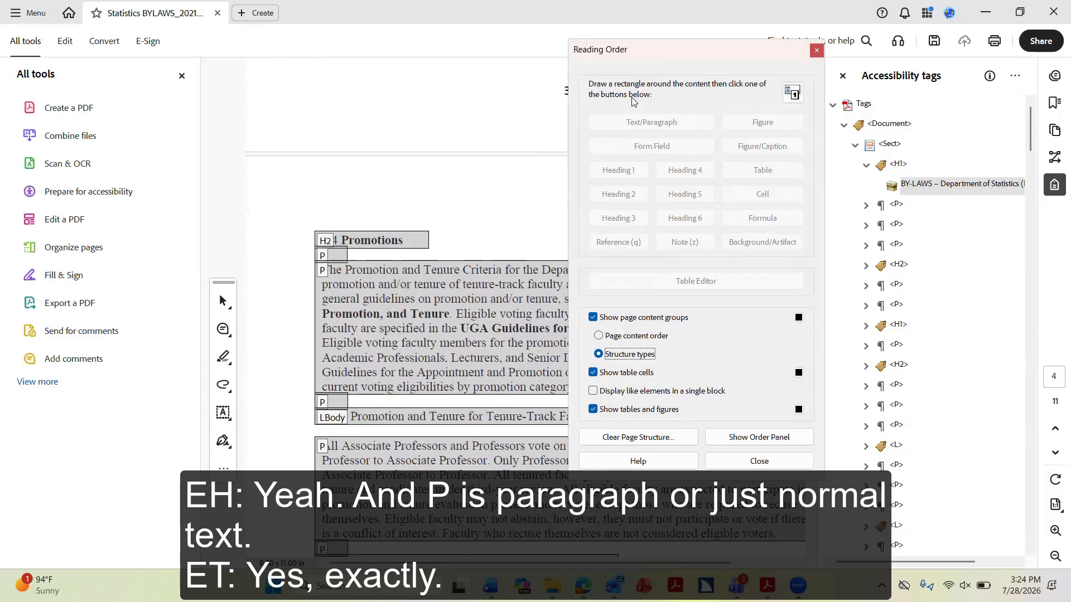
Reposition the Reading Order dialog and examine the LBody labels on the promotion subheadings on page 4
{"action": "left_click_drag", "start_coordinate": [653, 54], "coordinate": [683, 95]}
{"action": "scroll", "coordinate": [334, 184], "scroll_direction": "down", "scroll_amount": 9}
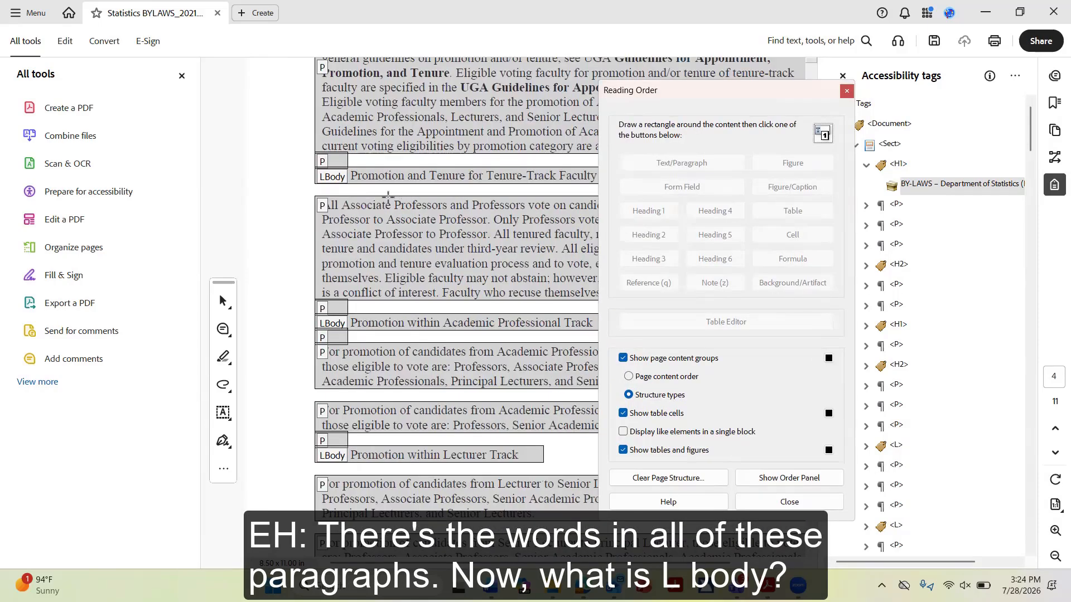
{"action": "scroll", "coordinate": [377, 198], "scroll_direction": "down", "scroll_amount": 1}
{"action": "scroll", "coordinate": [368, 196], "scroll_direction": "down", "scroll_amount": 2}
{"action": "scroll", "coordinate": [366, 194], "scroll_direction": "down", "scroll_amount": 3}
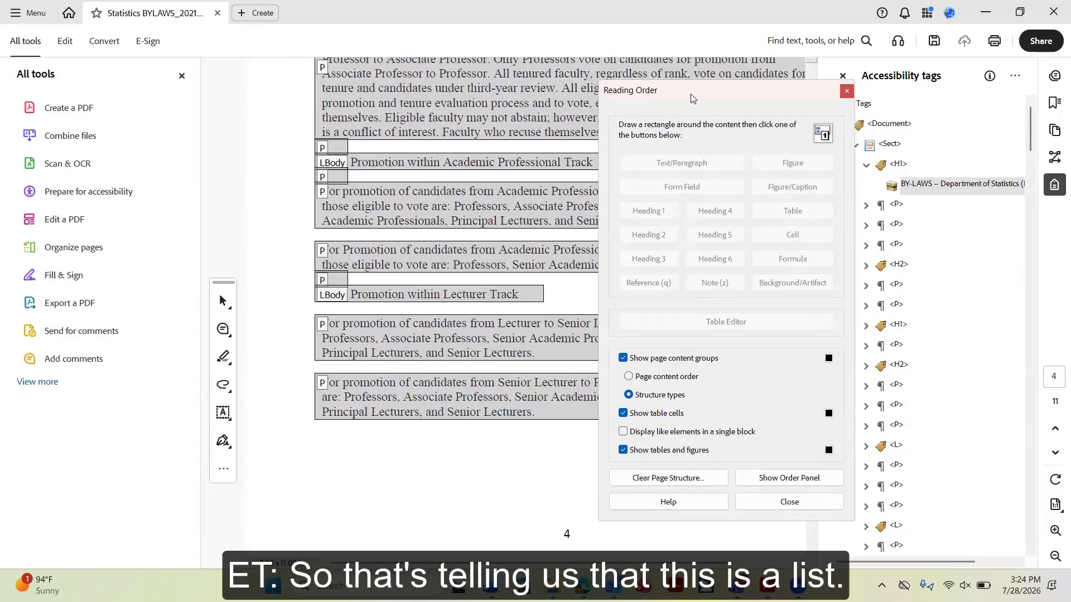
{"action": "left_click_drag", "start_coordinate": [692, 98], "coordinate": [668, 87]}
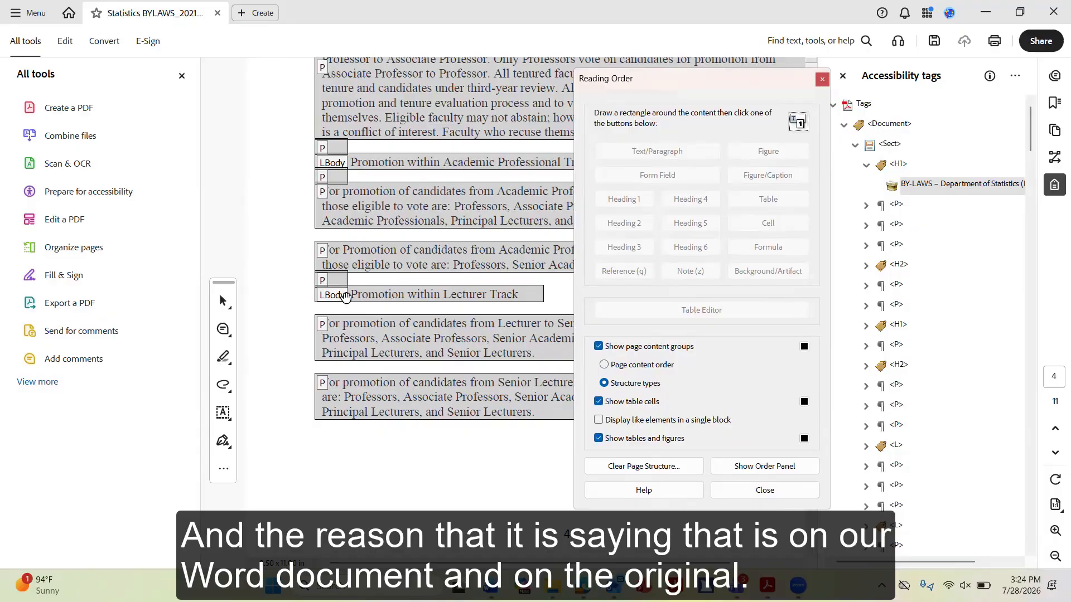
{"action": "scroll", "coordinate": [346, 294], "scroll_direction": "down", "scroll_amount": 1}
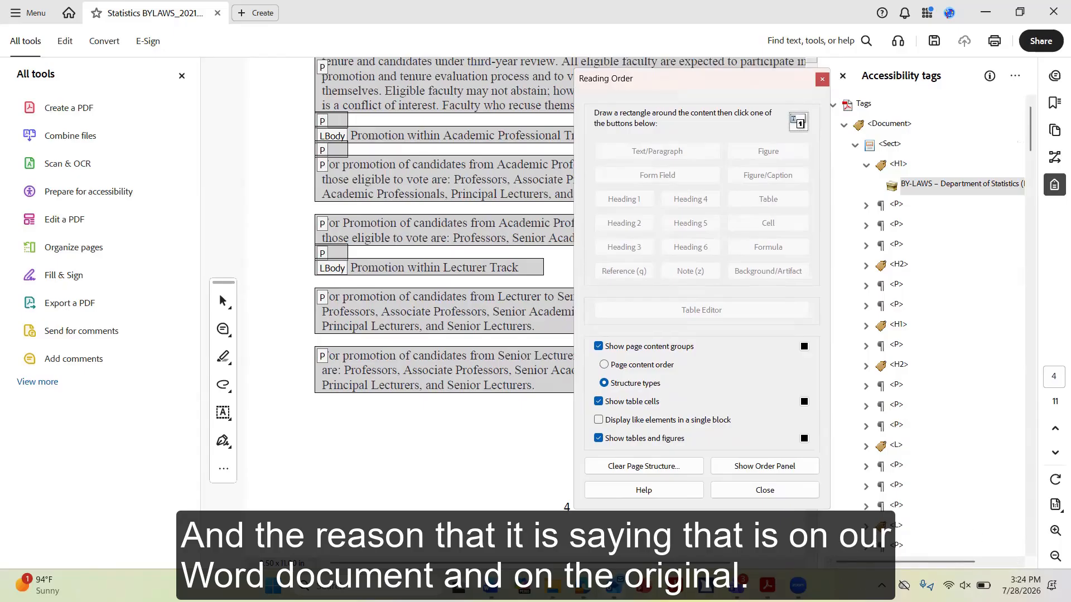
Switch to the Statistics BYLAWS document in Word and inspect the list numbering of subheadings 1.1.1 and 1.1.2
{"action": "mouse_move", "coordinate": [491, 586]}
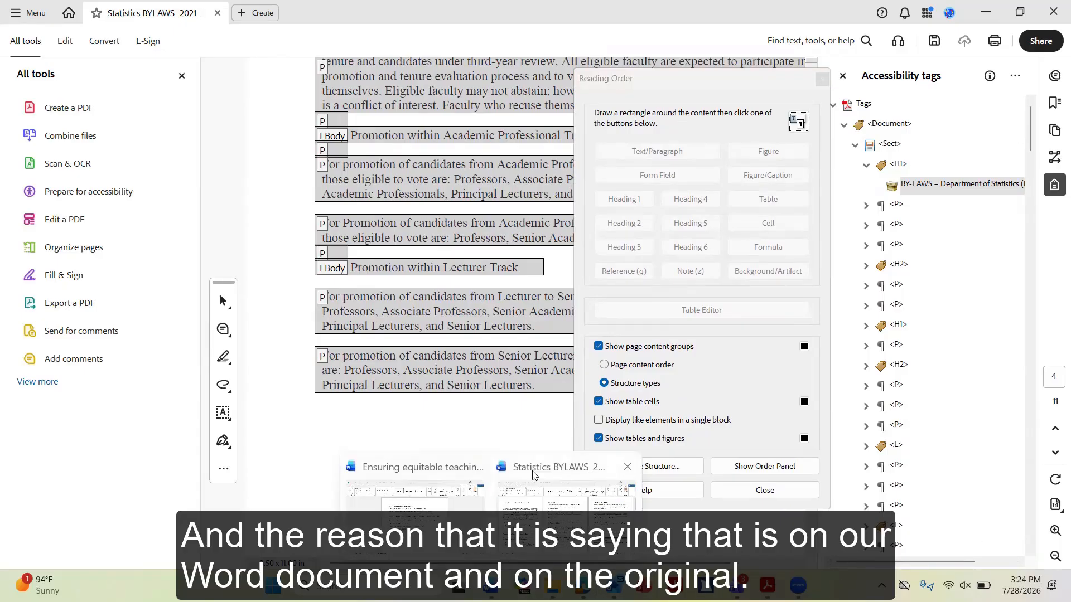
{"action": "left_click", "coordinate": [582, 473]}
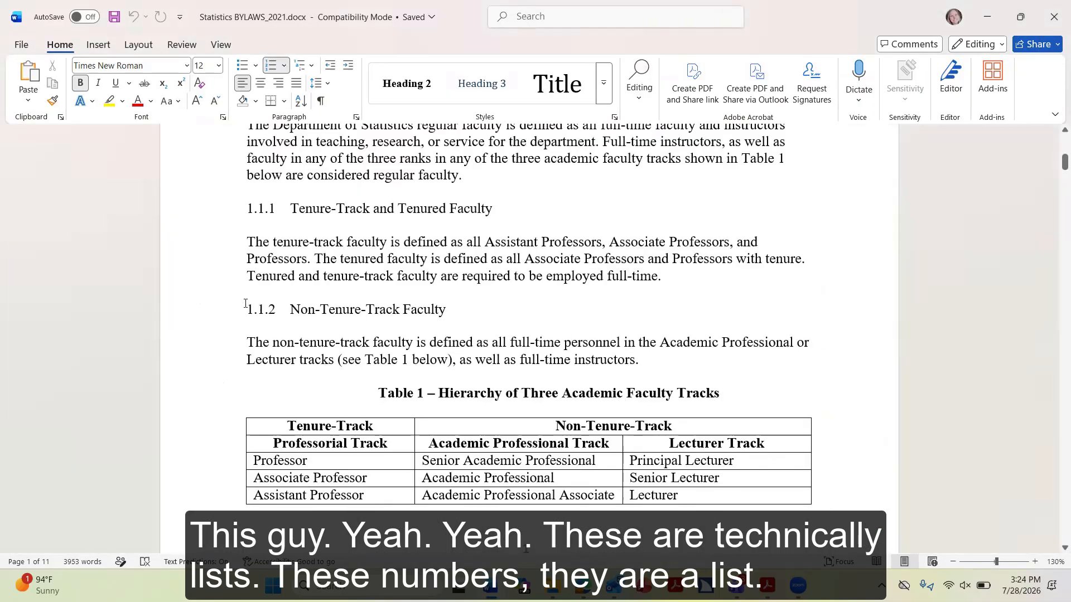
{"action": "left_click_drag", "start_coordinate": [245, 304], "coordinate": [293, 338]}
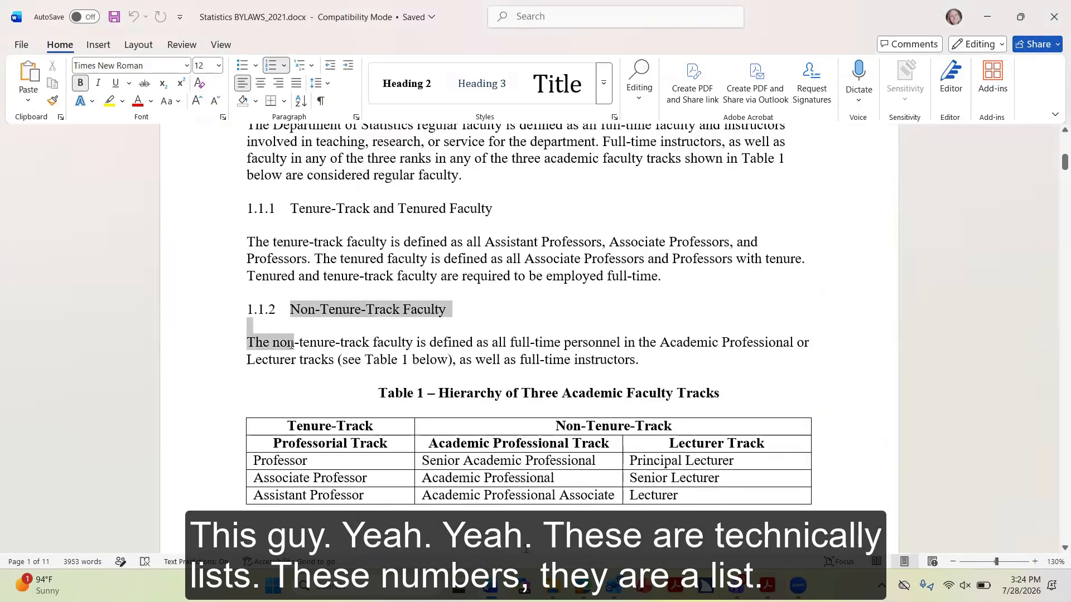
{"action": "left_click_drag", "start_coordinate": [289, 193], "coordinate": [296, 226]}
{"action": "left_click_drag", "start_coordinate": [306, 286], "coordinate": [335, 359]}
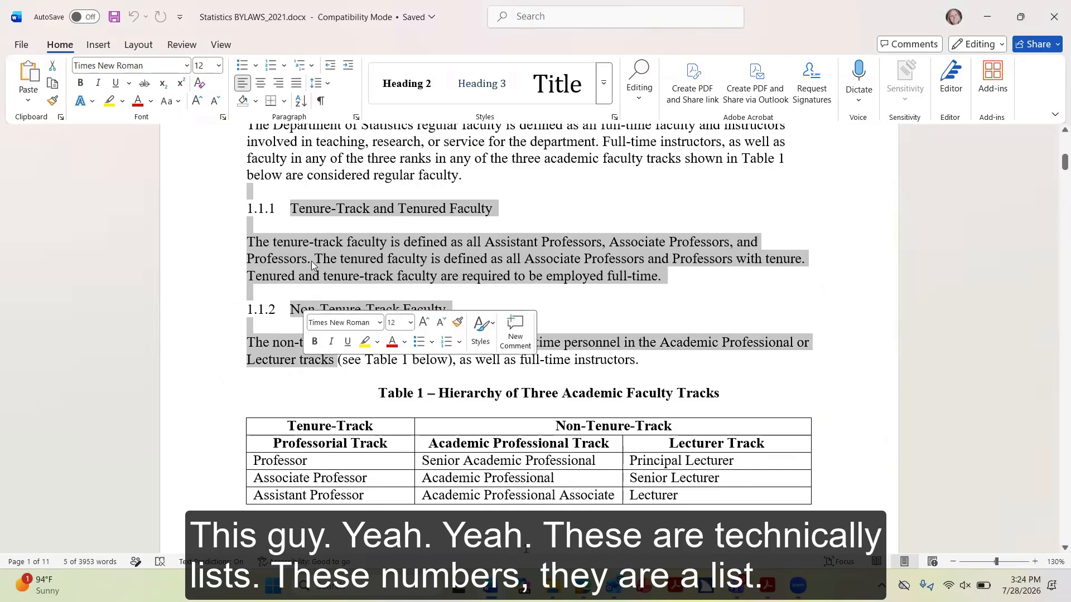
{"action": "left_click", "coordinate": [312, 261]}
Examine the numbered headings in the Word document from section 1.1.3 through the Table 2 section
{"action": "scroll", "coordinate": [301, 301], "scroll_direction": "down", "scroll_amount": 10}
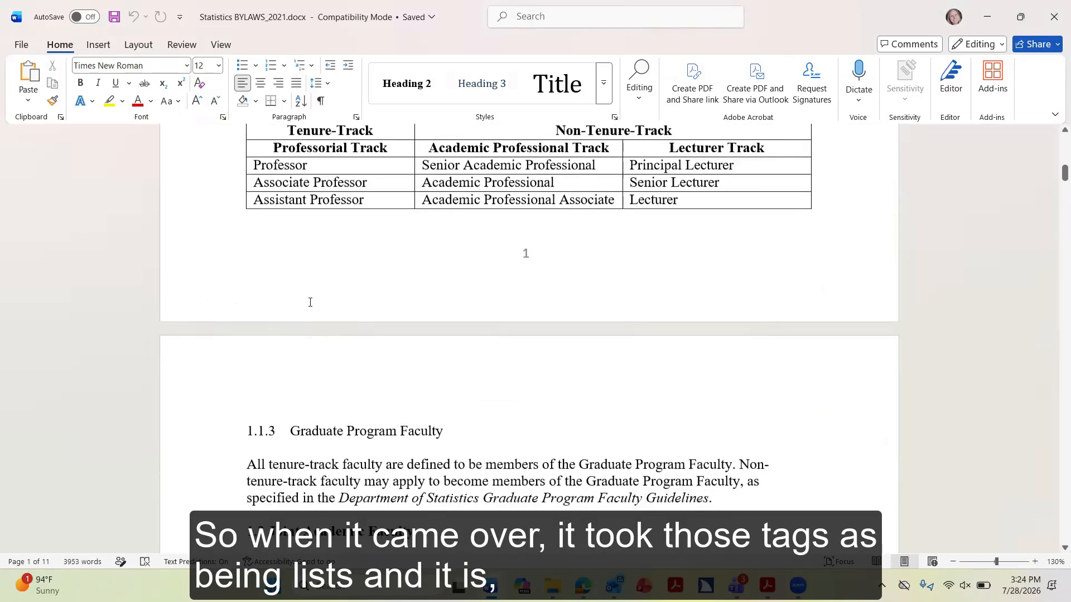
{"action": "scroll", "coordinate": [321, 322], "scroll_direction": "down", "scroll_amount": 8}
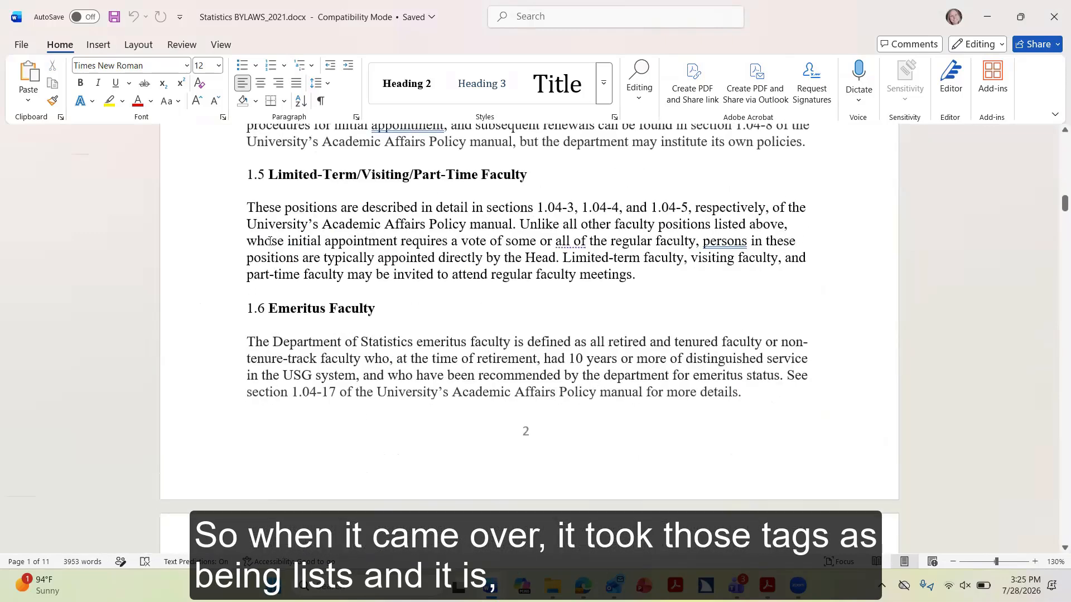
{"action": "left_click_drag", "start_coordinate": [266, 175], "coordinate": [269, 346]}
{"action": "left_click", "coordinate": [269, 344]}
{"action": "scroll", "coordinate": [309, 327], "scroll_direction": "down", "scroll_amount": 10}
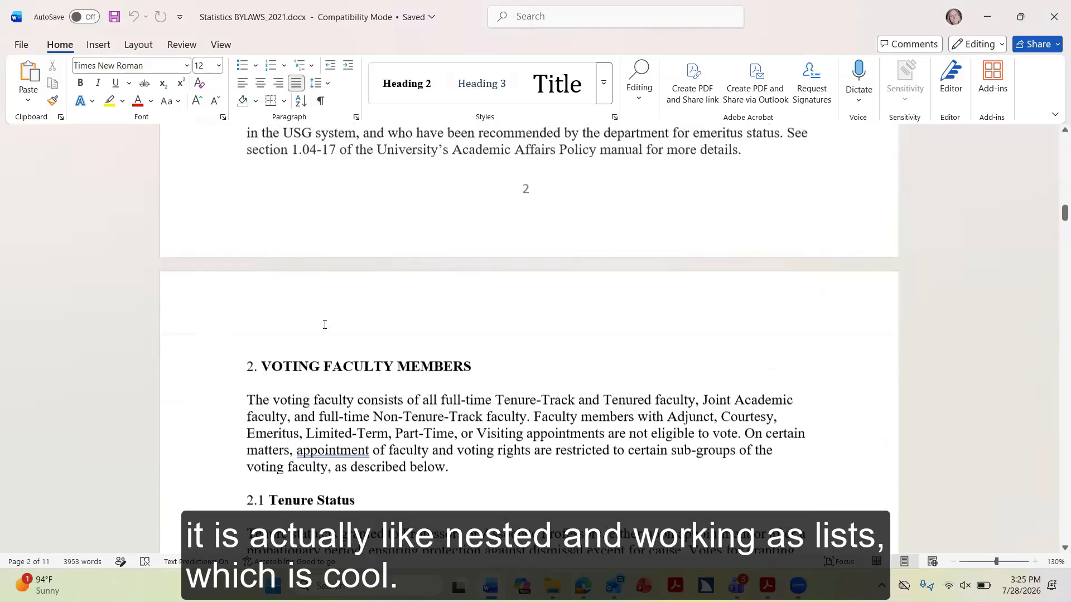
{"action": "scroll", "coordinate": [336, 317], "scroll_direction": "down", "scroll_amount": 10}
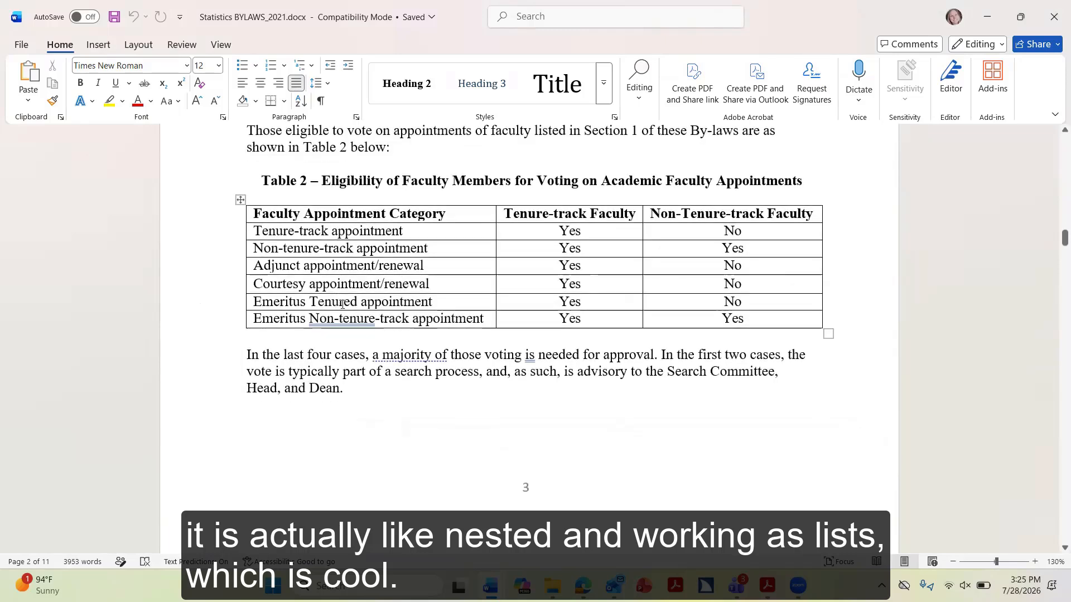
{"action": "scroll", "coordinate": [339, 292], "scroll_direction": "up", "scroll_amount": 5}
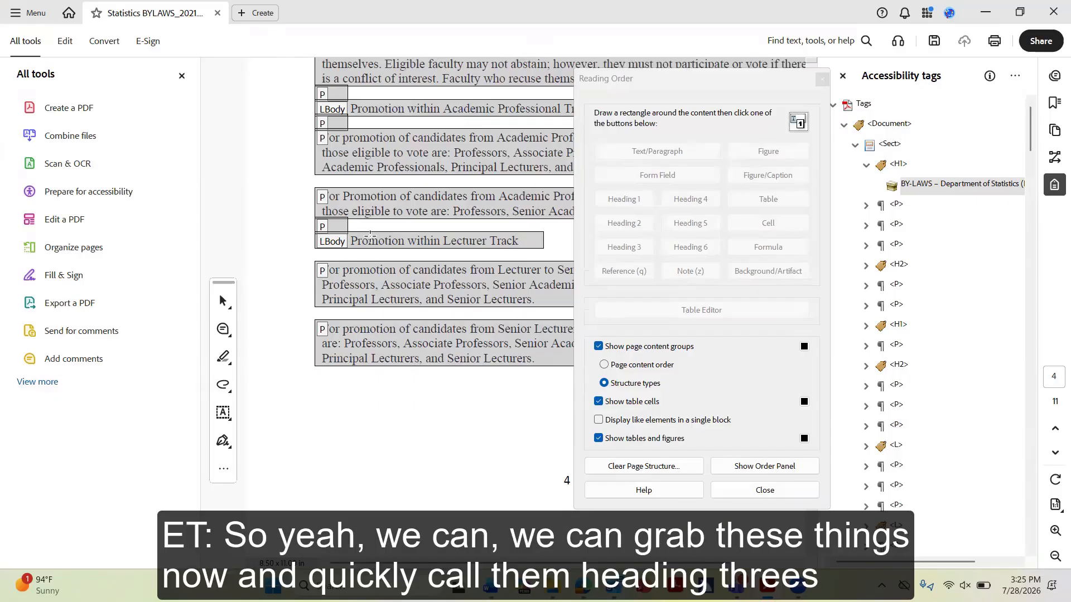
Switch back to Acrobat, examine the structure labels on page 5 and close the Reading Order dialog
{"action": "scroll", "coordinate": [420, 249], "scroll_direction": "down", "scroll_amount": 3}
{"action": "scroll", "coordinate": [421, 249], "scroll_direction": "down", "scroll_amount": 6}
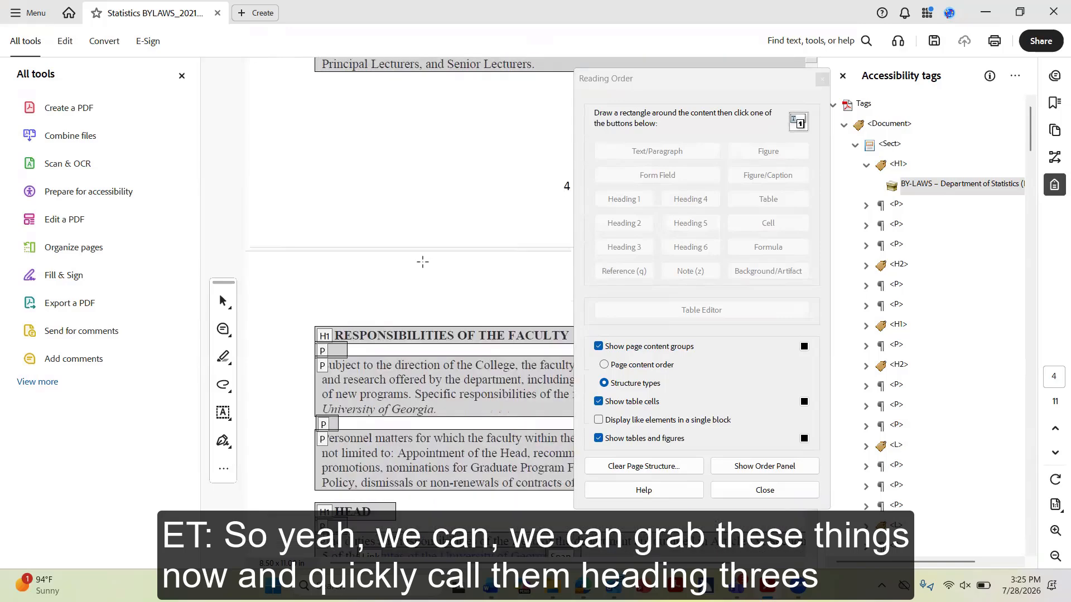
{"action": "scroll", "coordinate": [398, 259], "scroll_direction": "down", "scroll_amount": 2}
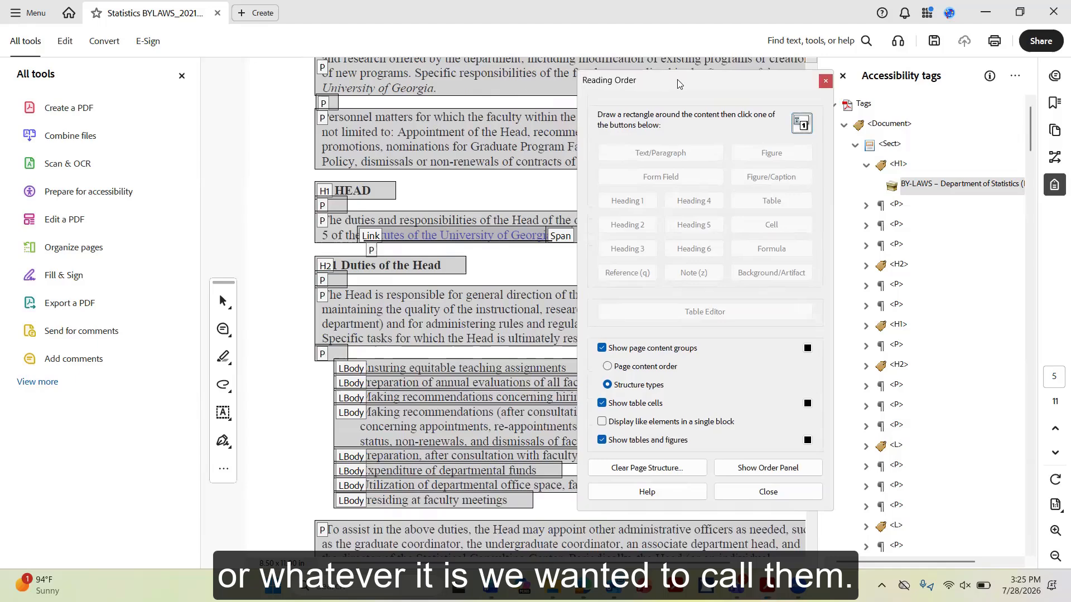
{"action": "left_click_drag", "start_coordinate": [672, 83], "coordinate": [799, 88]}
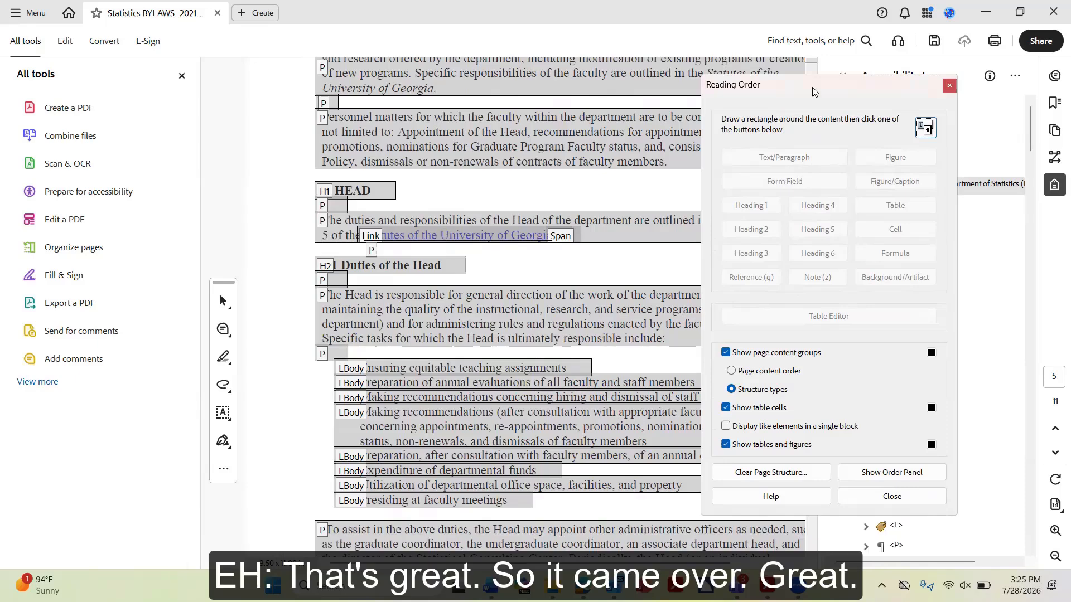
{"action": "left_click_drag", "start_coordinate": [812, 91], "coordinate": [673, 57]}
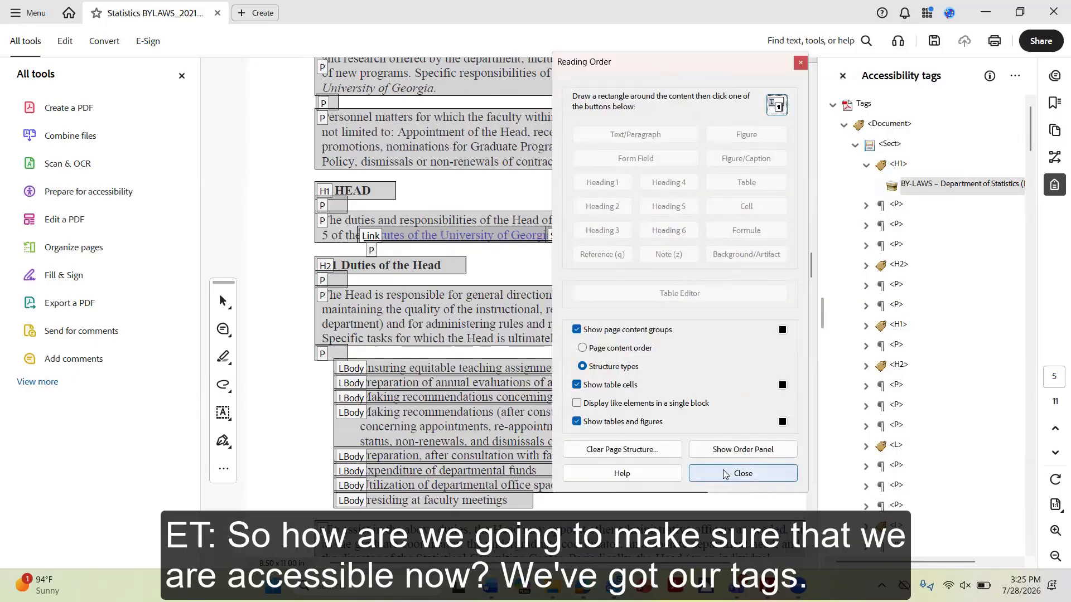
{"action": "left_click", "coordinate": [746, 469]}
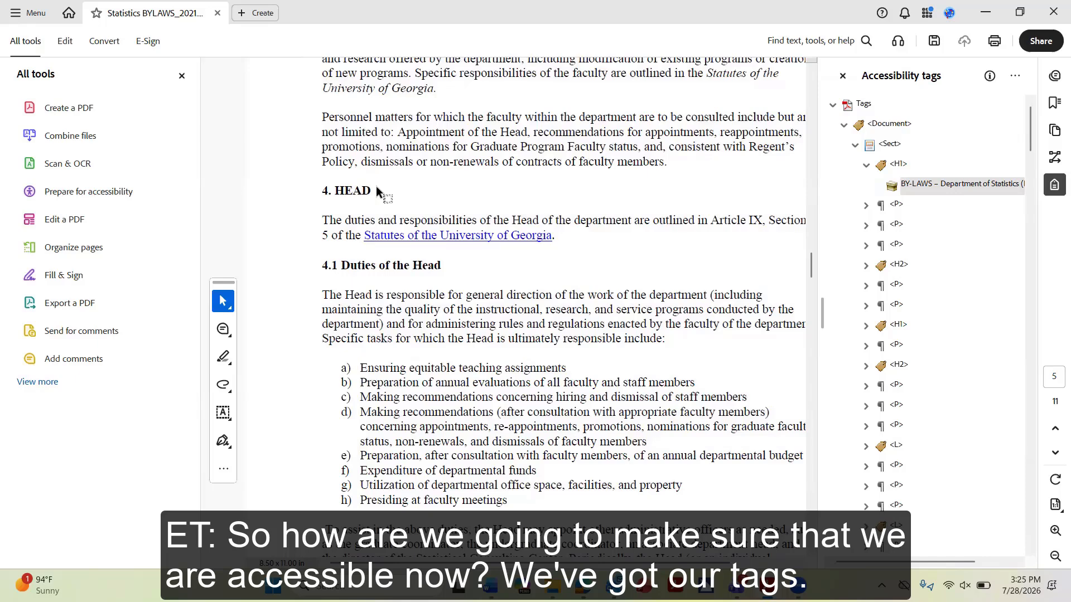
Run a new accessibility check on all pages of the PDF with the existing checking options
{"action": "scroll", "coordinate": [921, 233], "scroll_direction": "down", "scroll_amount": 2}
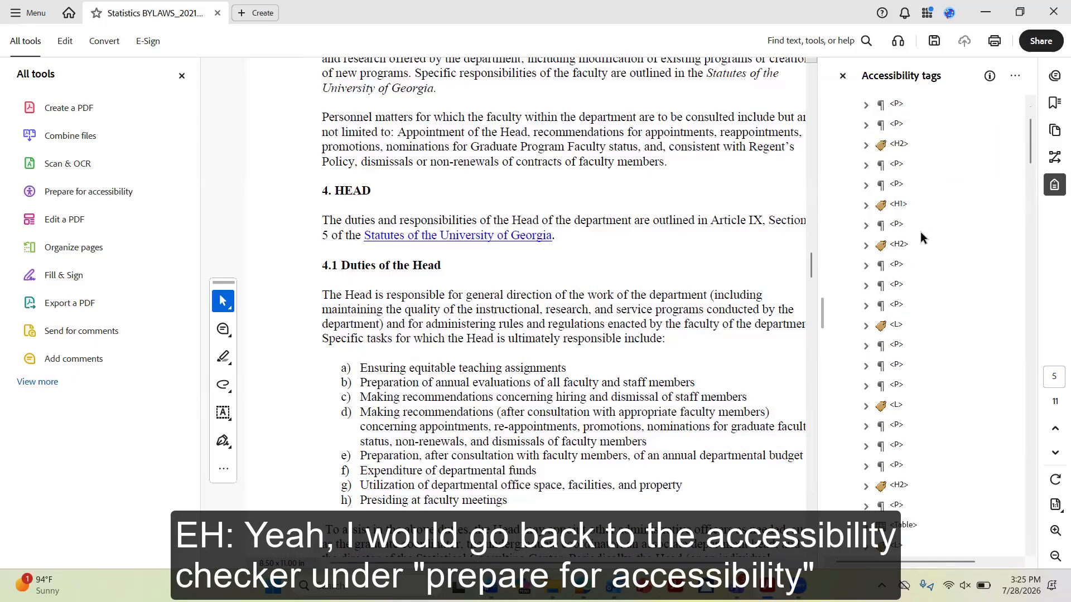
{"action": "scroll", "coordinate": [916, 237], "scroll_direction": "up", "scroll_amount": 2}
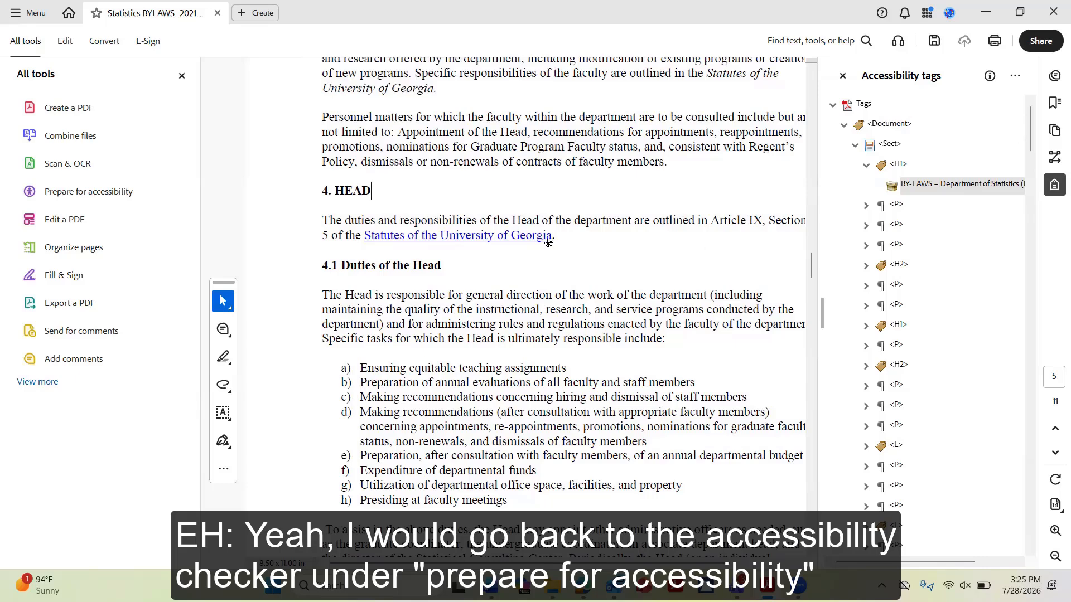
{"action": "left_click", "coordinate": [62, 193]}
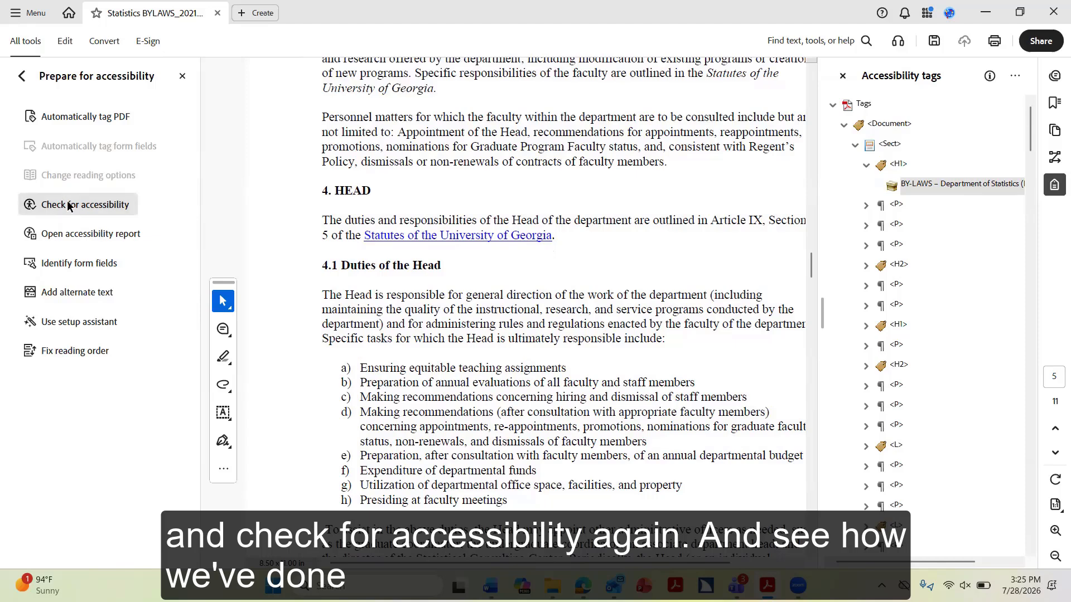
{"action": "left_click", "coordinate": [68, 205]}
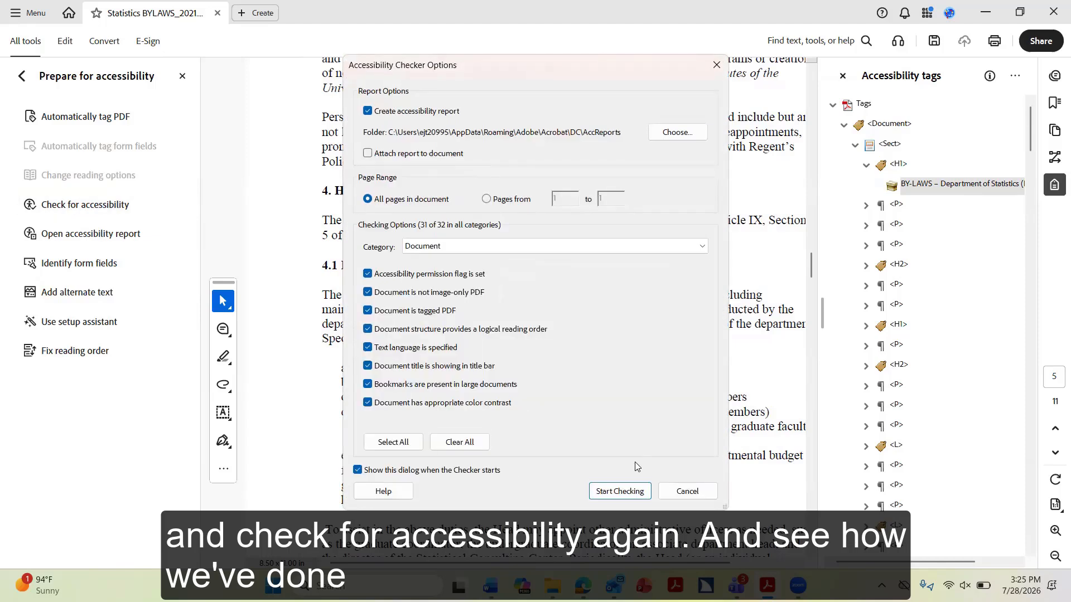
{"action": "left_click", "coordinate": [622, 489]}
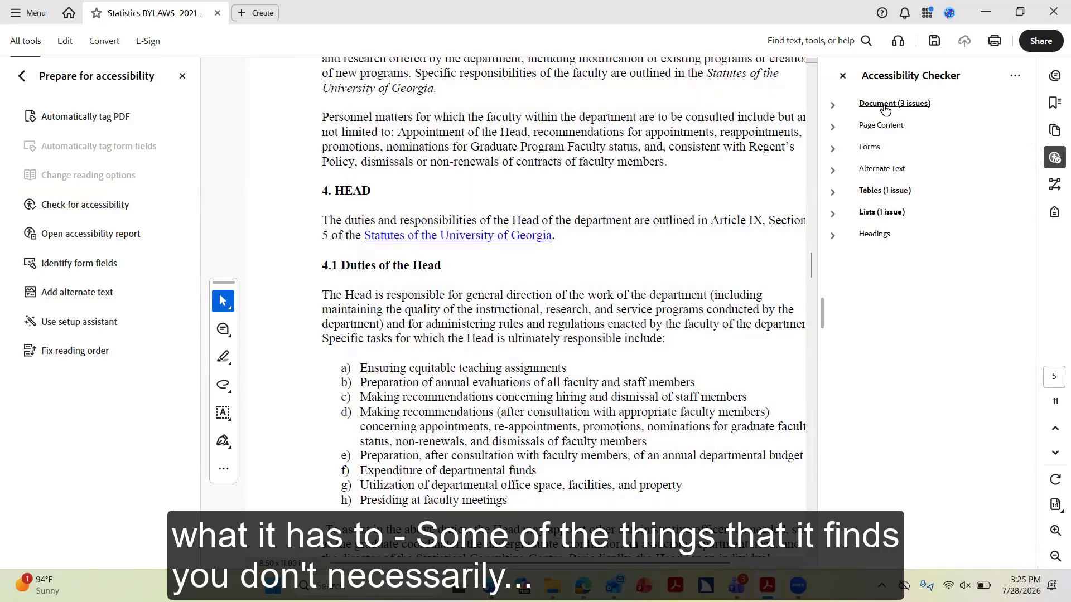
Expand the Document and Tables check results and mark the Logical Reading Order rule as passed
{"action": "left_click", "coordinate": [833, 105]}
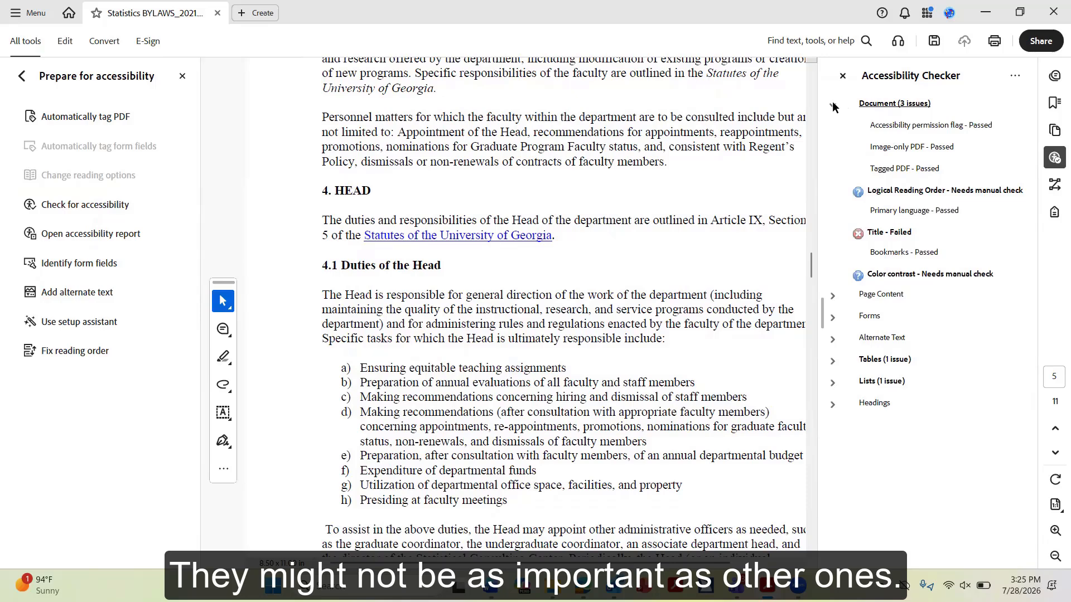
{"action": "left_click", "coordinate": [833, 361]}
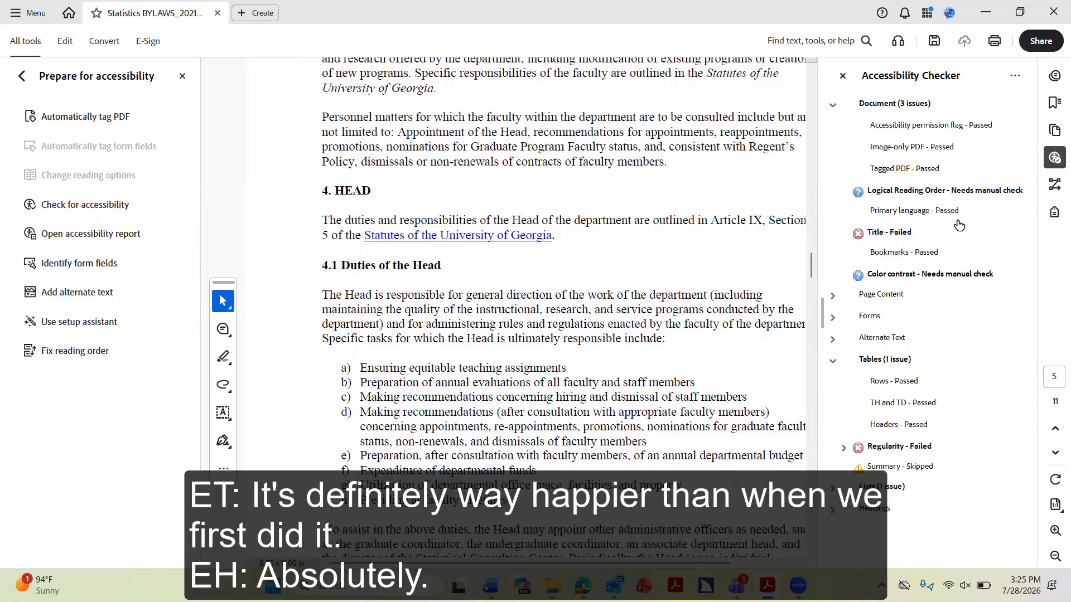
{"action": "left_click", "coordinate": [941, 192]}
{"action": "right_click", "coordinate": [921, 192]}
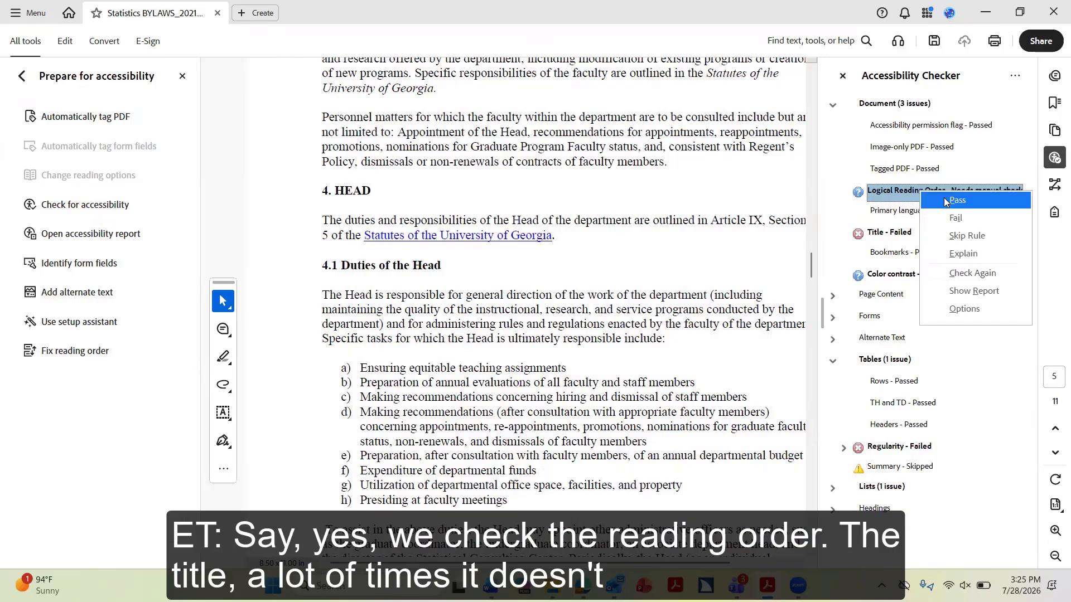
{"action": "left_click", "coordinate": [955, 200]}
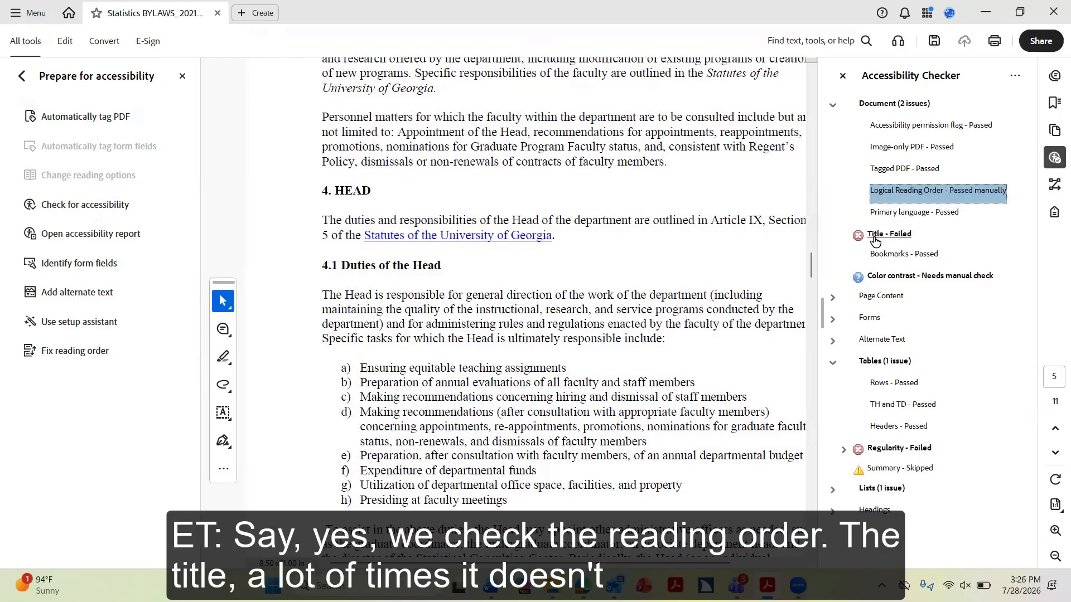
Fix the failed Title rule by setting the document's title to "ByLaws" instead of leaving it as is
{"action": "scroll", "coordinate": [613, 240], "scroll_direction": "up", "scroll_amount": 4}
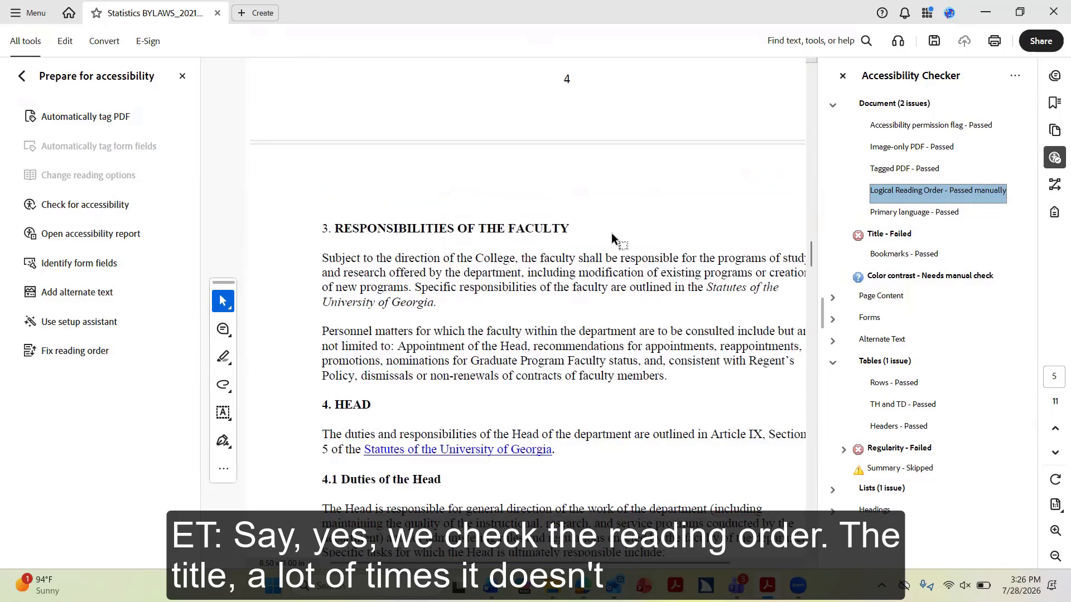
{"action": "scroll", "coordinate": [614, 233], "scroll_direction": "up", "scroll_amount": 2}
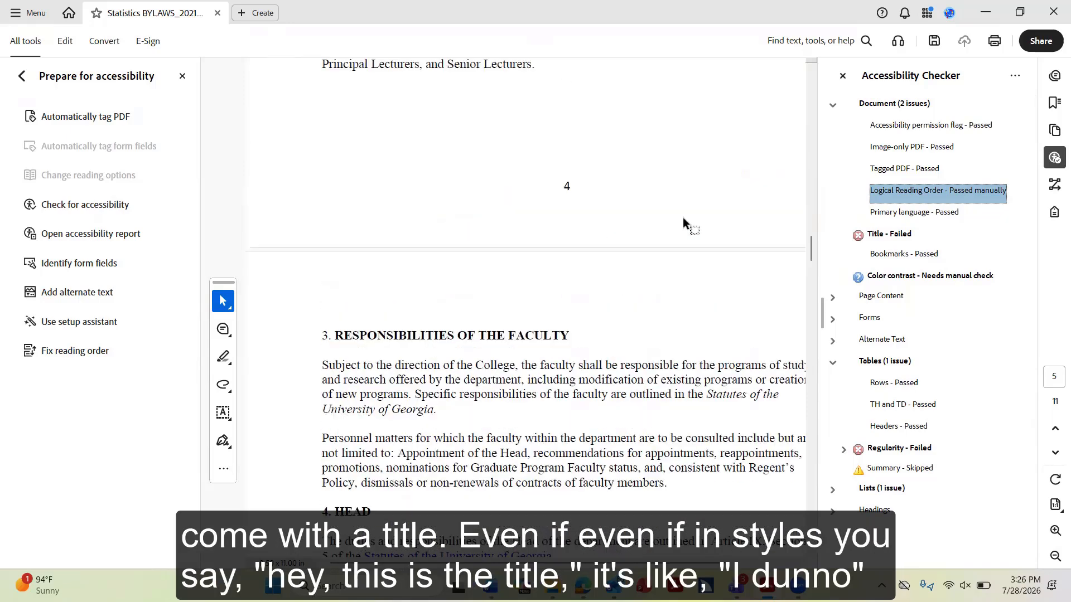
{"action": "left_click", "coordinate": [879, 238]}
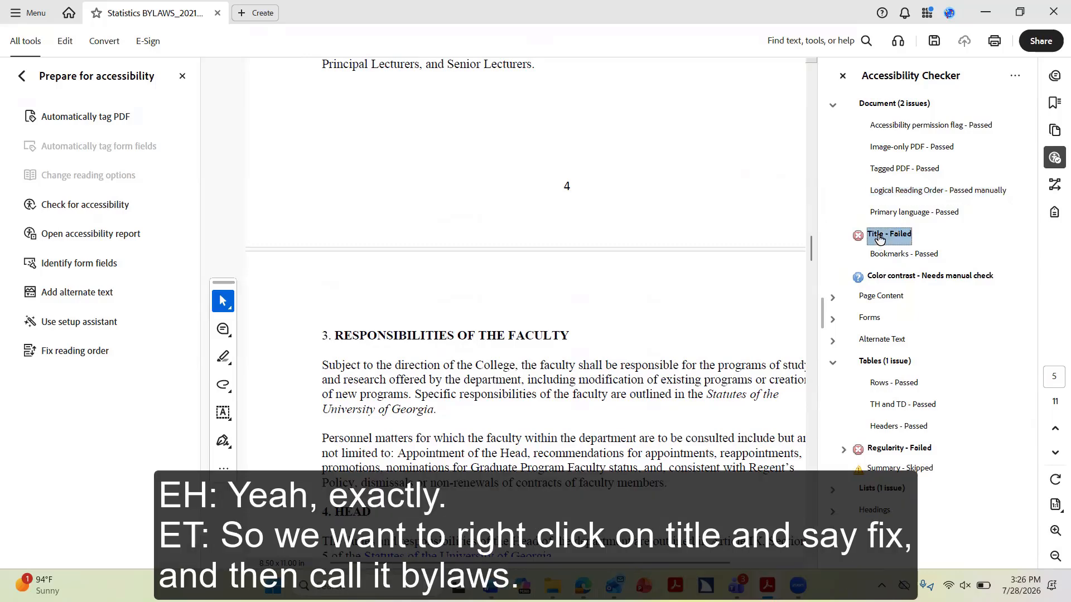
{"action": "right_click", "coordinate": [880, 238]}
{"action": "left_click", "coordinate": [915, 252]}
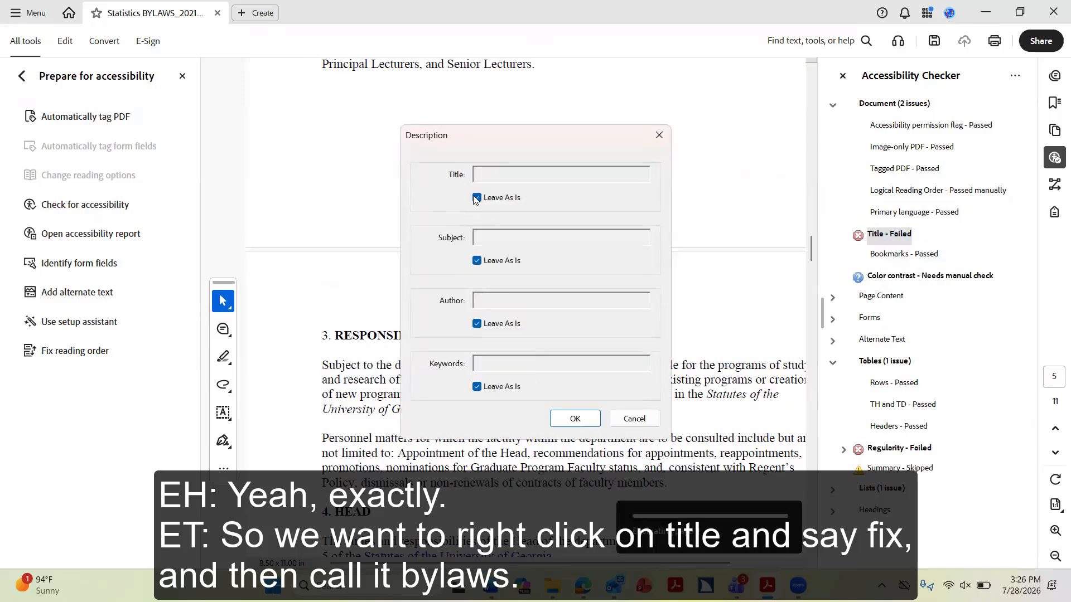
{"action": "left_click", "coordinate": [477, 198]}
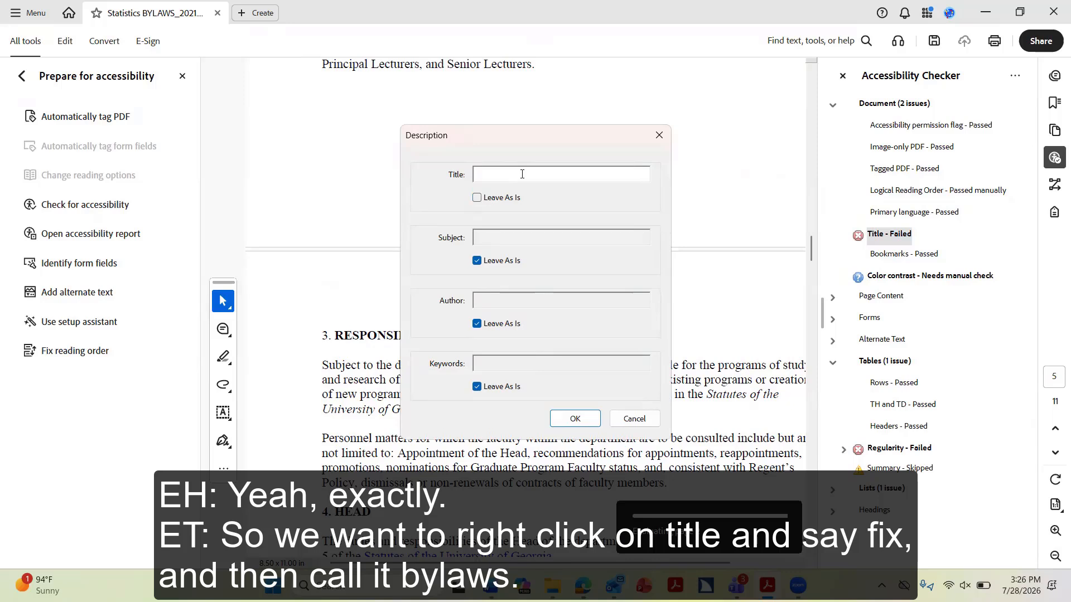
{"action": "type", "text": "By"}
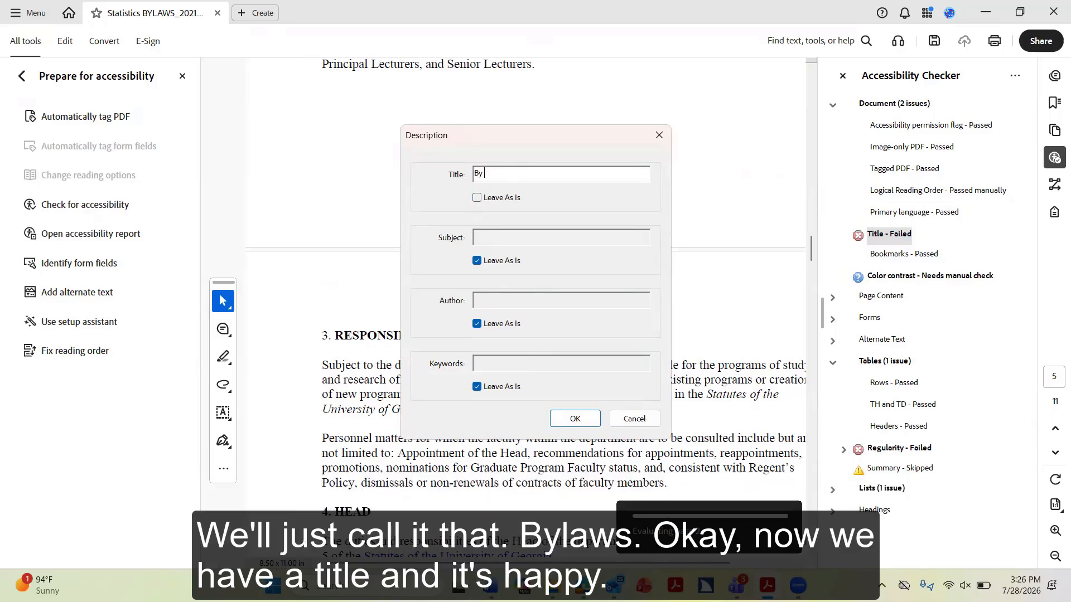
{"action": "type", "text": "Laws"}
{"action": "left_click", "coordinate": [595, 415]}
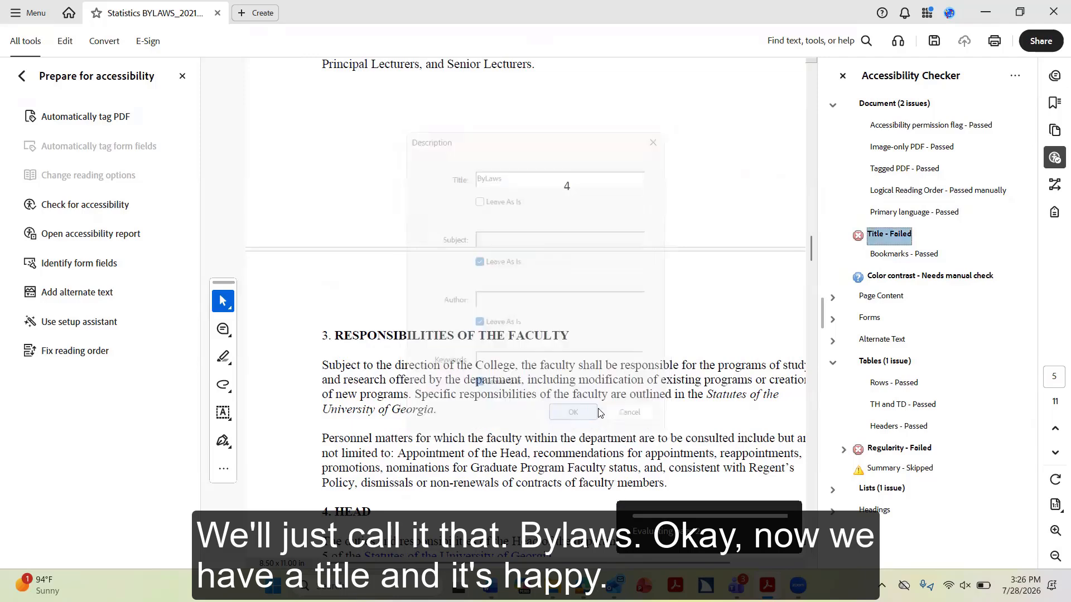
Mark the Color contrast rule as passed in the accessibility check results
{"action": "left_click", "coordinate": [896, 280]}
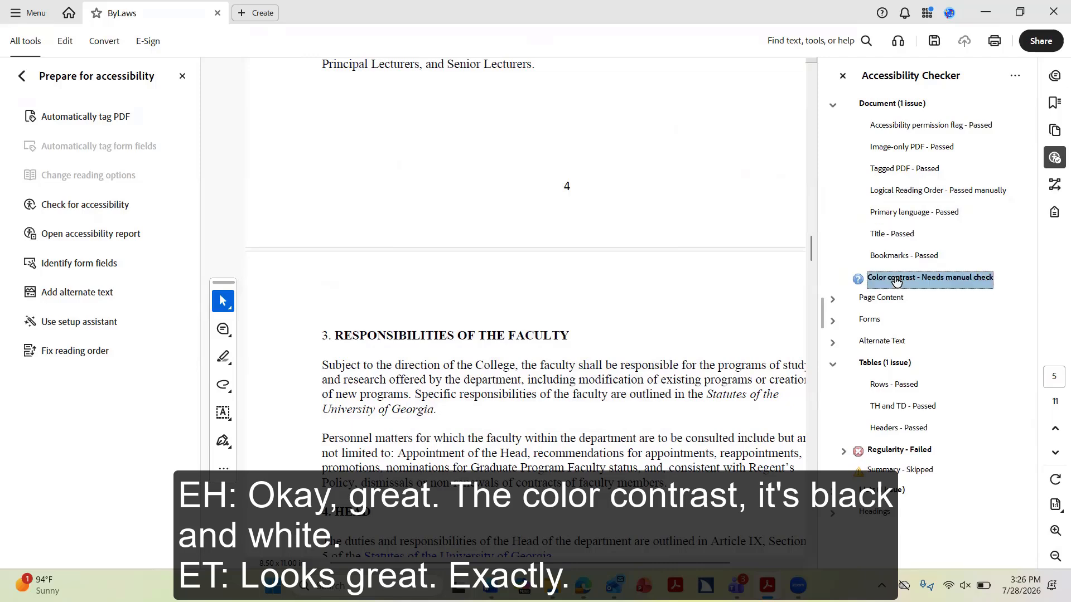
{"action": "right_click", "coordinate": [896, 280]}
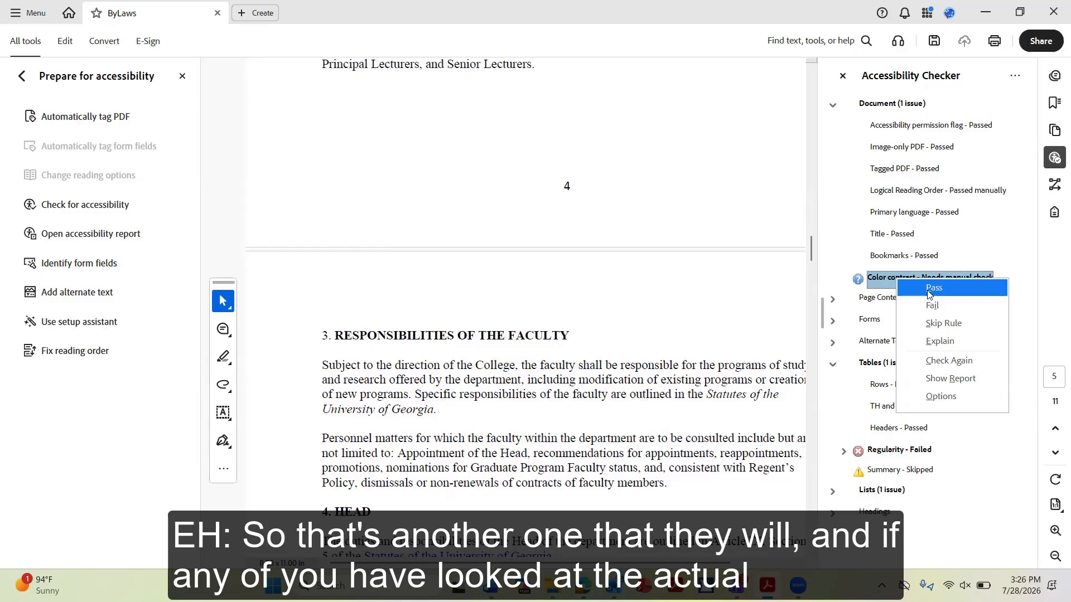
{"action": "left_click", "coordinate": [929, 291]}
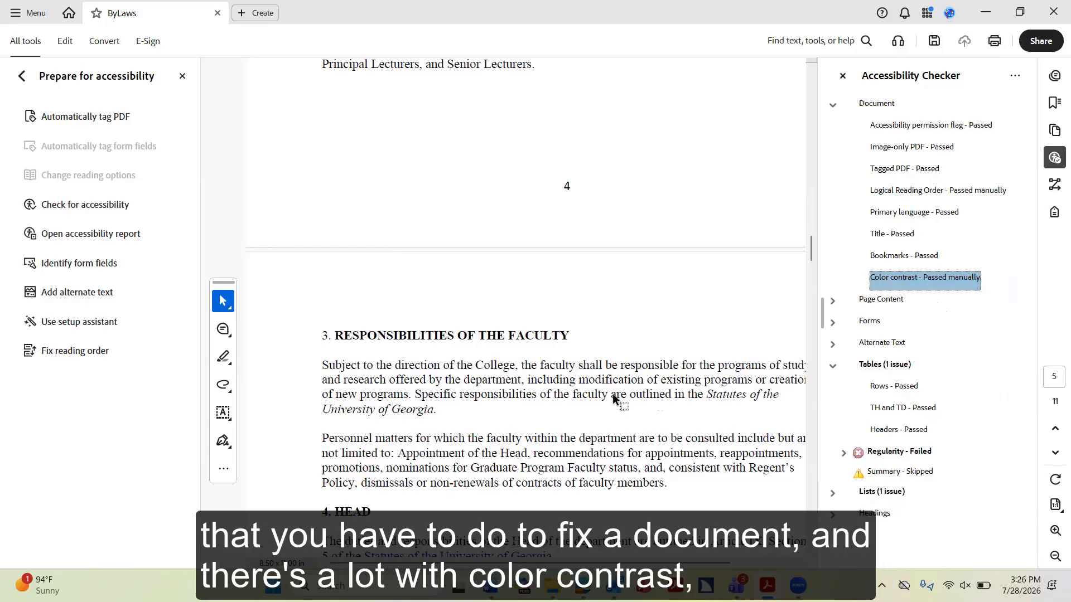
{"action": "scroll", "coordinate": [610, 407], "scroll_direction": "down", "scroll_amount": 2}
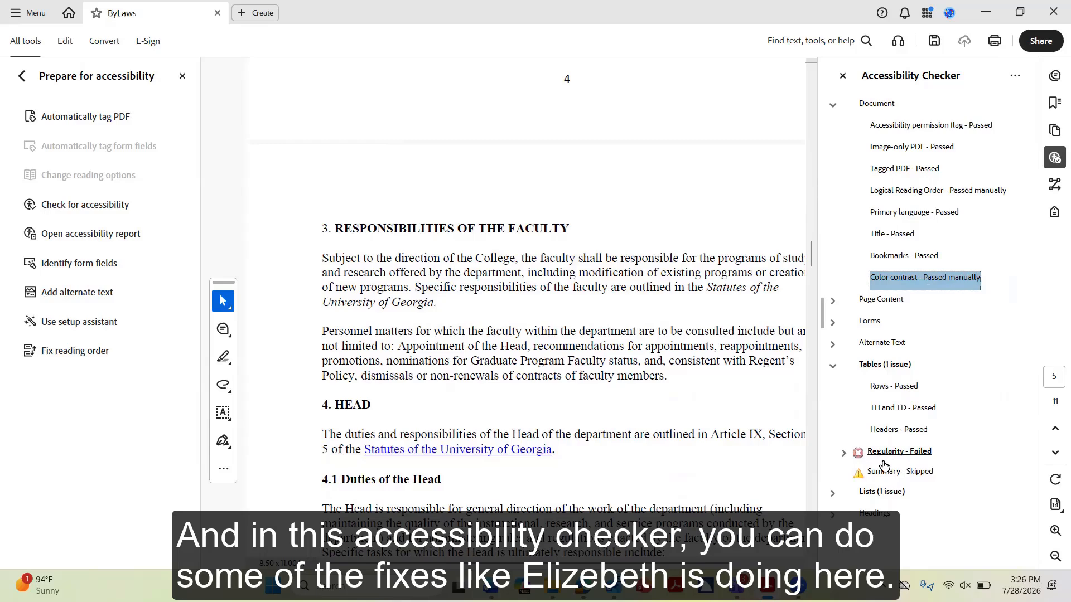
Locate the table flagged under the Regularity rule, inspect its Non-Tenure-Track header and skip that rule
{"action": "left_click", "coordinate": [842, 452]}
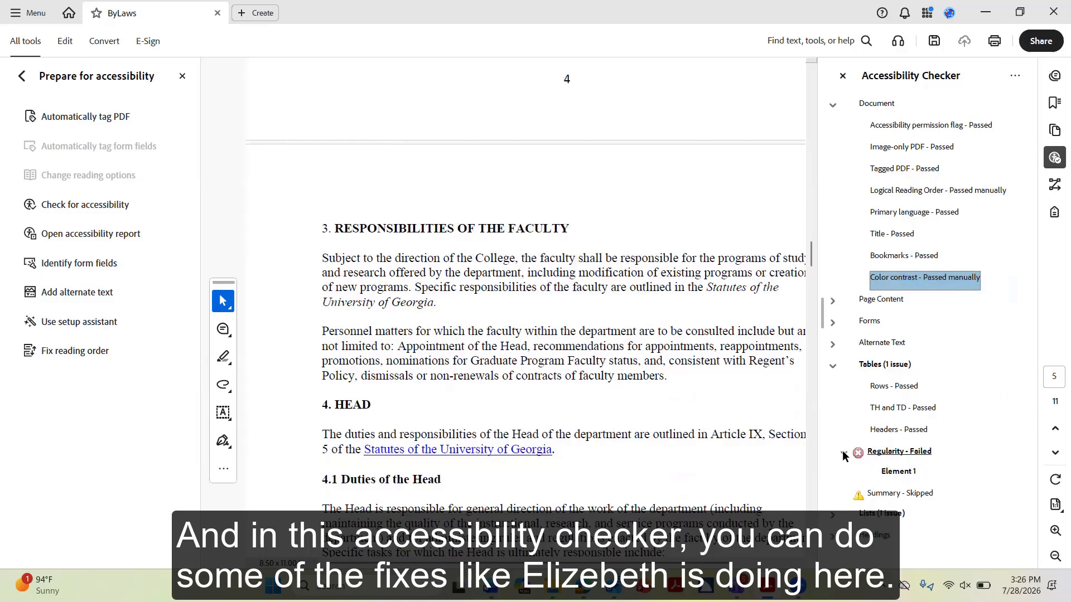
{"action": "left_click", "coordinate": [896, 473]}
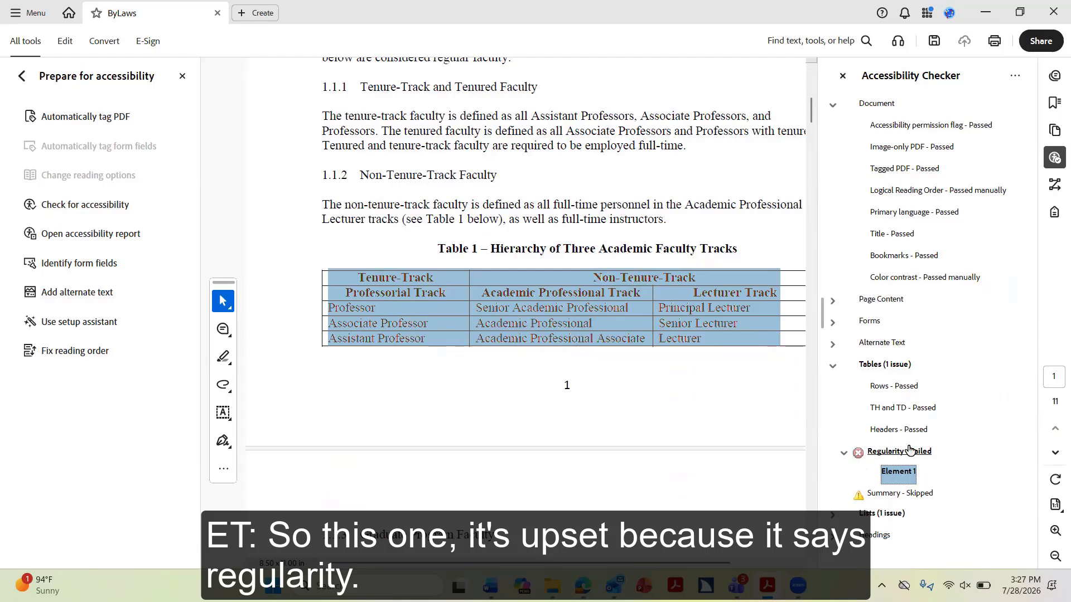
{"action": "left_click", "coordinate": [546, 276]}
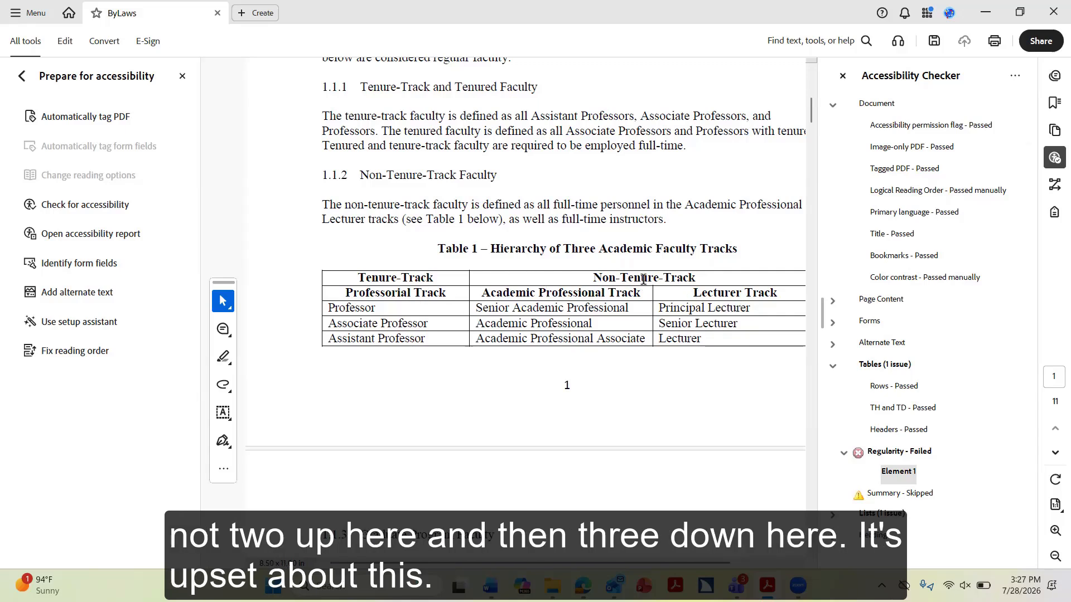
{"action": "left_click_drag", "start_coordinate": [703, 279], "coordinate": [594, 277]}
{"action": "left_click", "coordinate": [595, 277]}
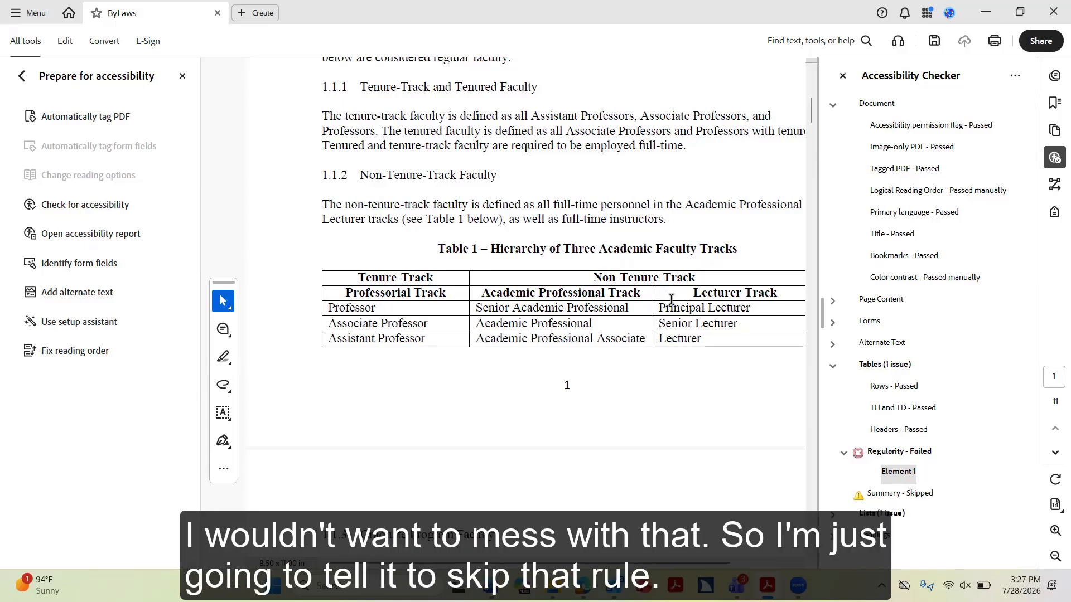
{"action": "right_click", "coordinate": [897, 459]}
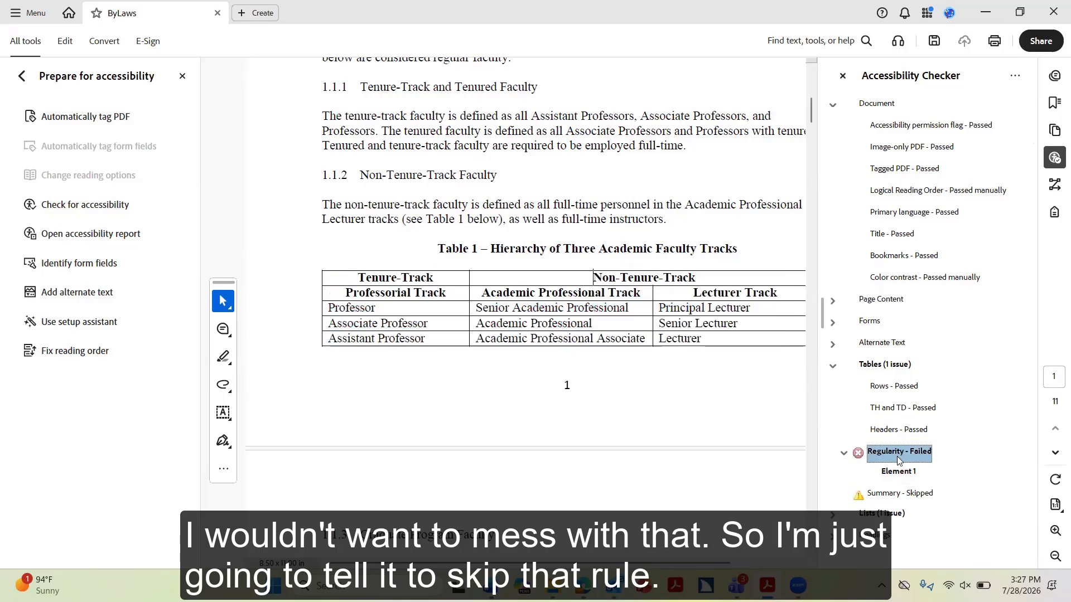
{"action": "left_click", "coordinate": [941, 469]}
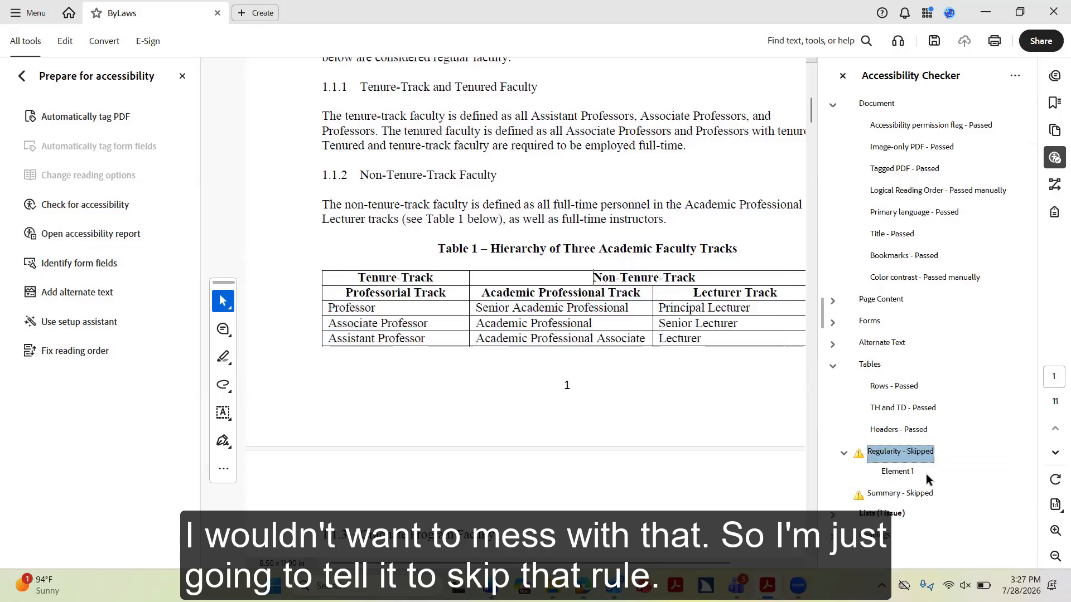
Expand the Lists check results and inspect the List items and Lbl and LBody rules
{"action": "left_click", "coordinate": [833, 514]}
{"action": "scroll", "coordinate": [933, 487], "scroll_direction": "down", "scroll_amount": 1}
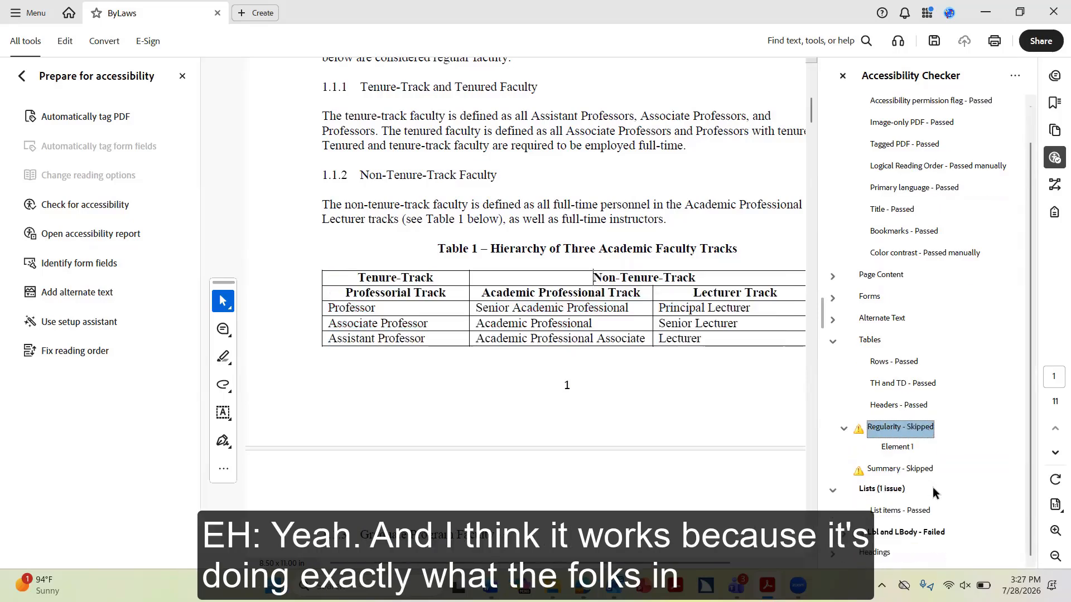
{"action": "left_click", "coordinate": [892, 474]}
{"action": "left_click", "coordinate": [885, 493]}
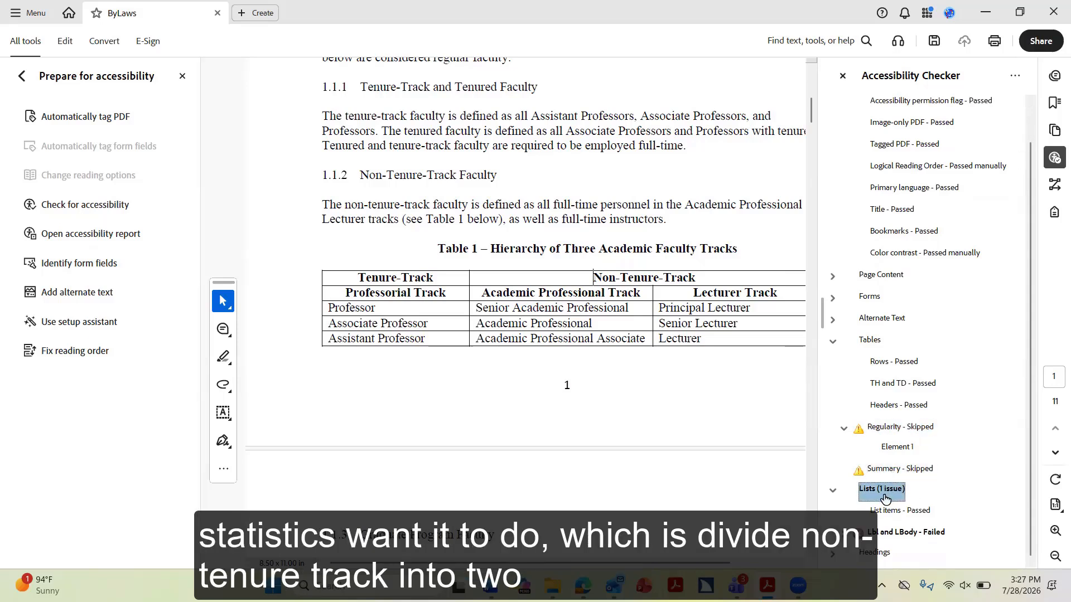
{"action": "left_click", "coordinate": [891, 510]}
{"action": "left_click", "coordinate": [926, 534]}
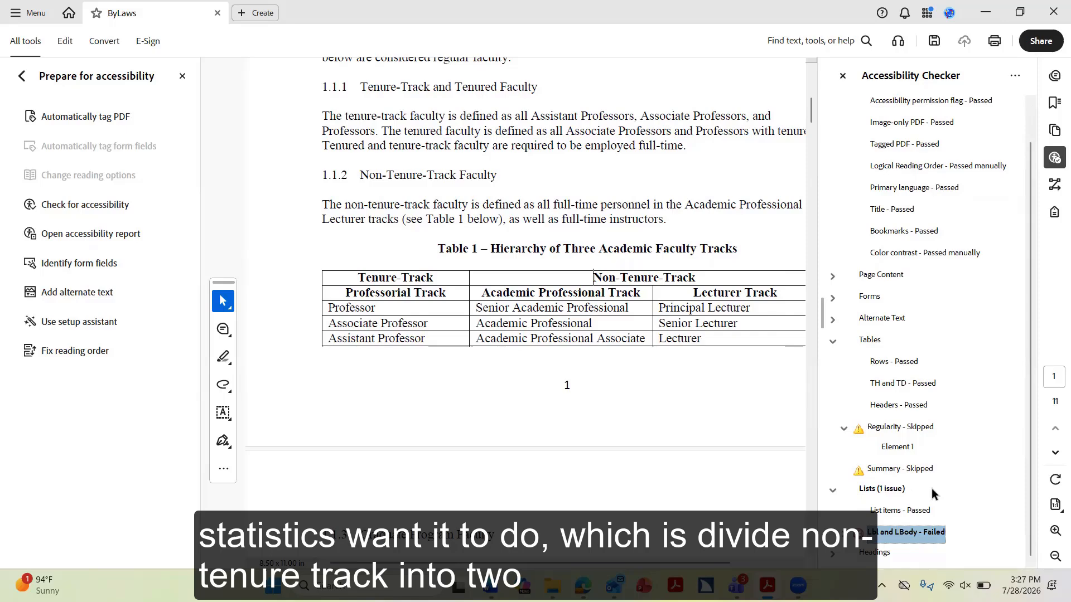
Review the numbered faculty sections and Table 1 on pages 1 and 2 of the bylaws
{"action": "scroll", "coordinate": [622, 391], "scroll_direction": "down", "scroll_amount": 10}
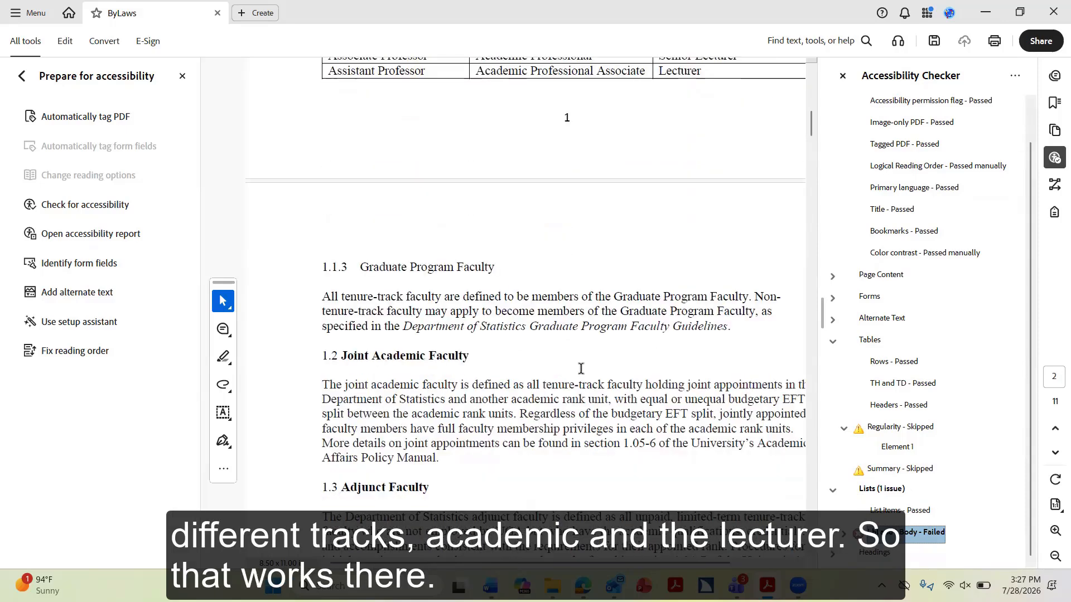
{"action": "left_click", "coordinate": [582, 384]}
{"action": "scroll", "coordinate": [768, 436], "scroll_direction": "down", "scroll_amount": 3}
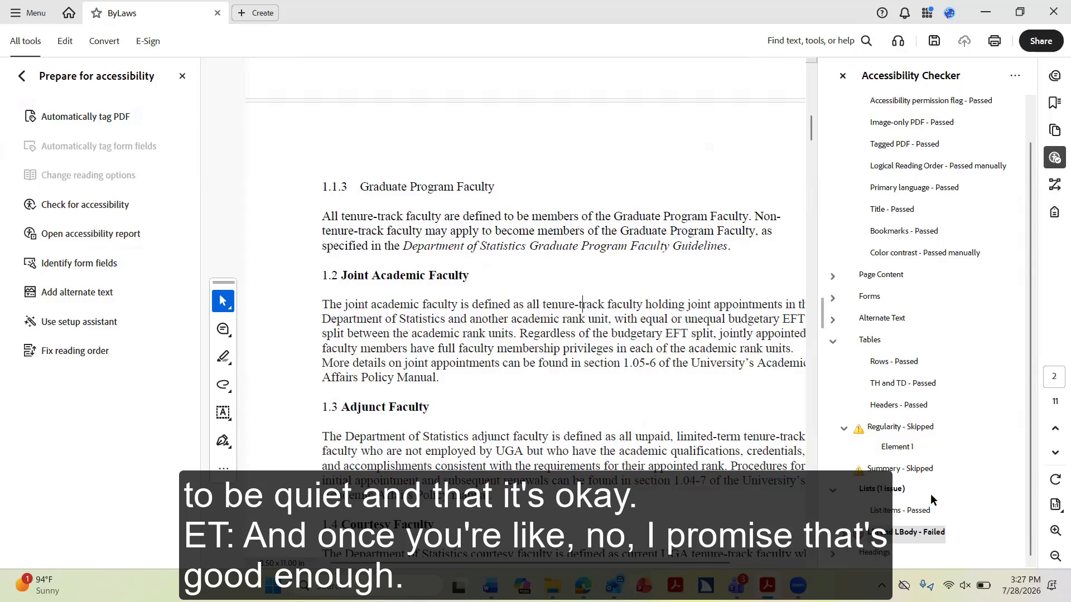
{"action": "scroll", "coordinate": [951, 475], "scroll_direction": "up", "scroll_amount": 1}
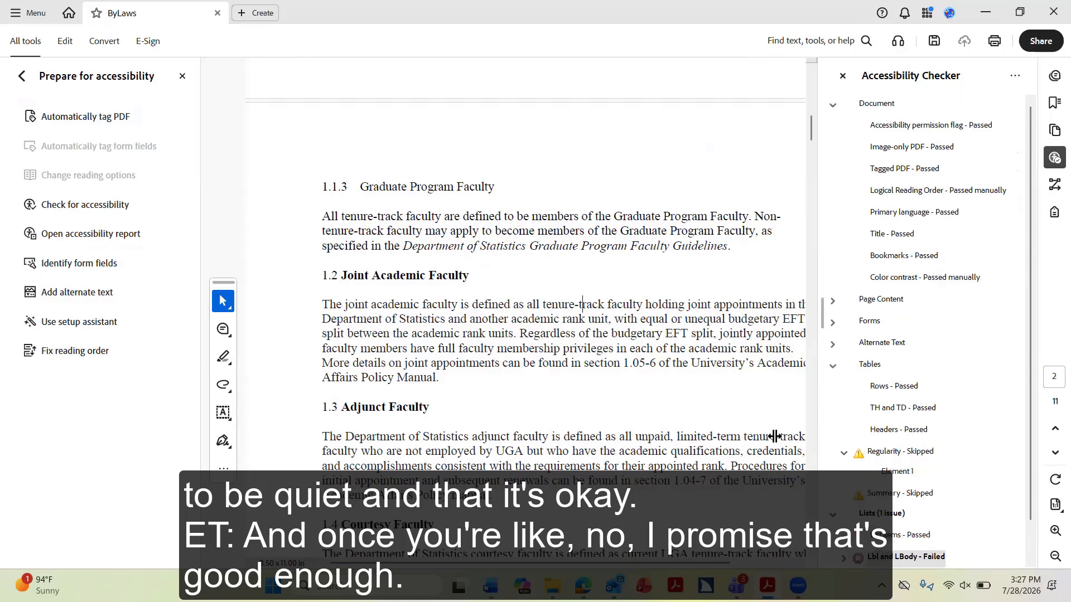
{"action": "scroll", "coordinate": [503, 301], "scroll_direction": "up", "scroll_amount": 1}
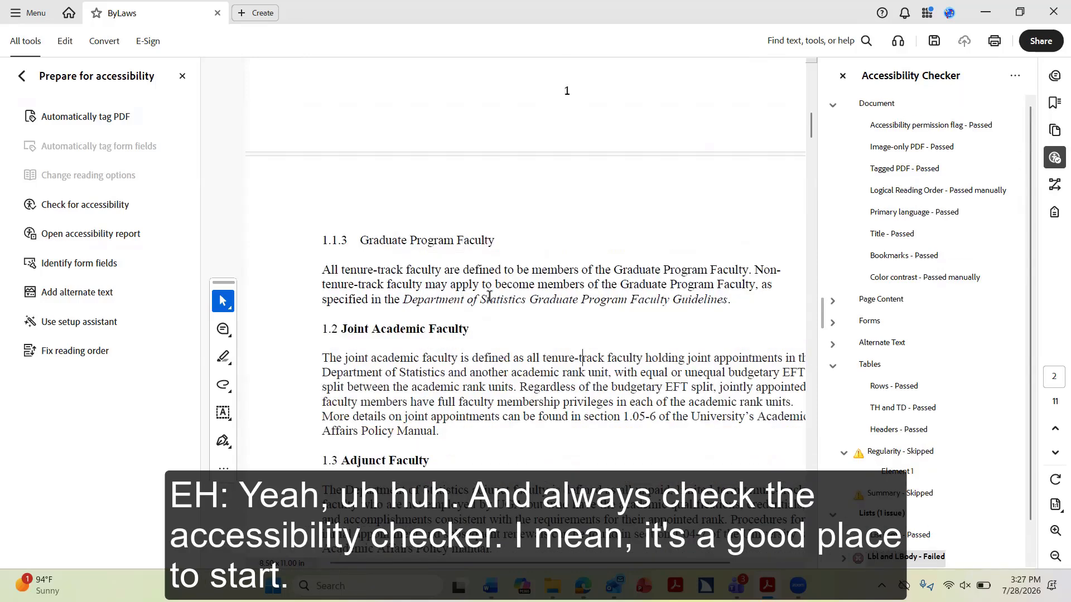
{"action": "scroll", "coordinate": [489, 296], "scroll_direction": "up", "scroll_amount": 5}
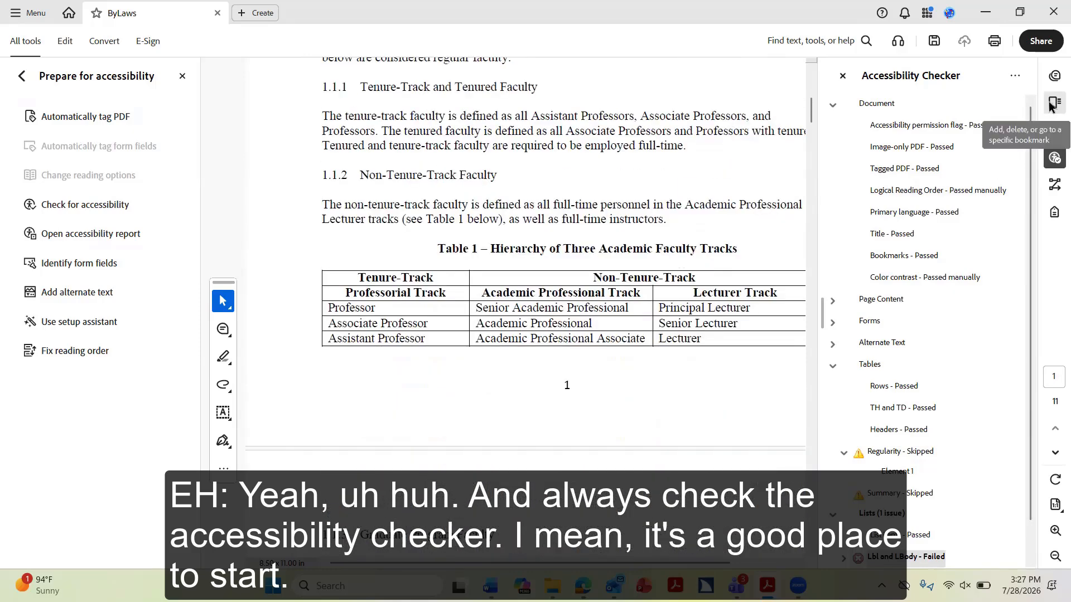
{"action": "scroll", "coordinate": [564, 216], "scroll_direction": "up", "scroll_amount": 3}
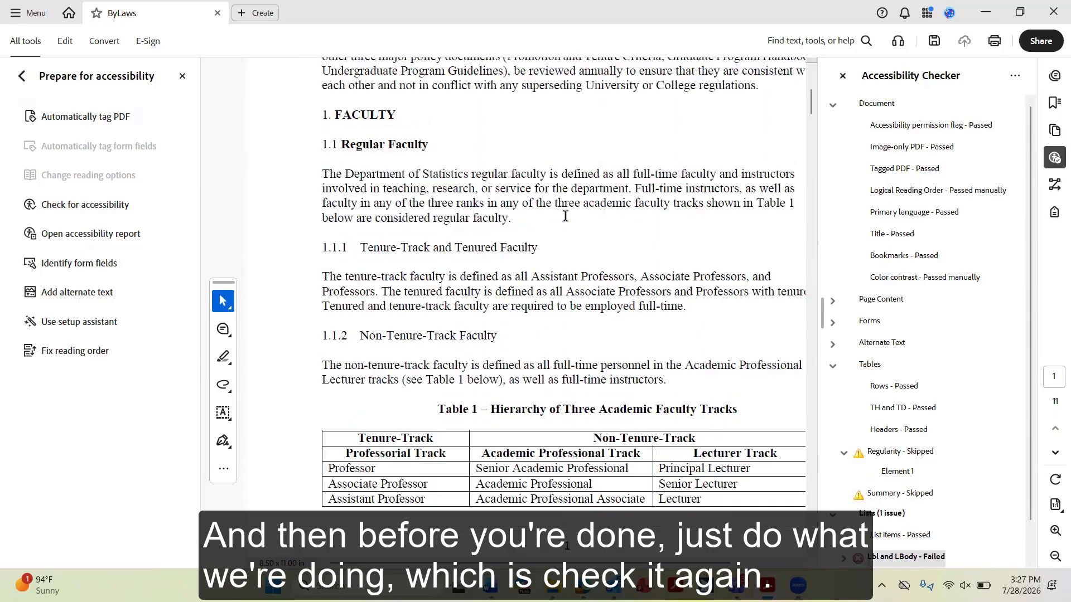
Show the bookmarks and jump through the Elected Committees (3), 6.1 Elected Committees, 6.2 Appointed Committees and 6.3 Prescribed Membership Committees sections
{"action": "left_click_drag", "start_coordinate": [820, 217], "coordinate": [826, 216]}
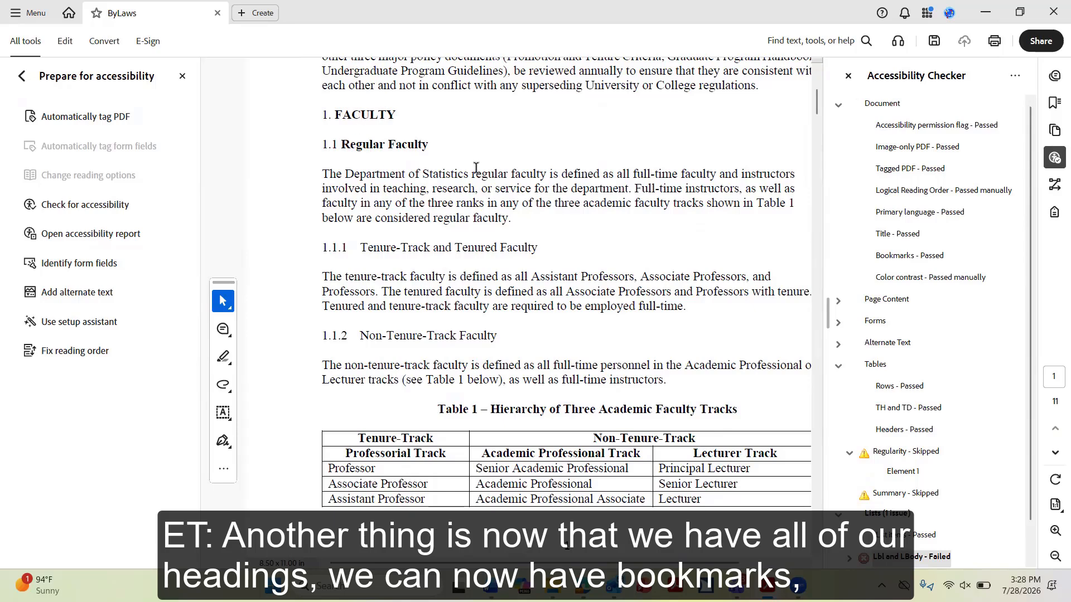
{"action": "left_click", "coordinate": [1051, 106]}
{"action": "scroll", "coordinate": [930, 334], "scroll_direction": "down", "scroll_amount": 3}
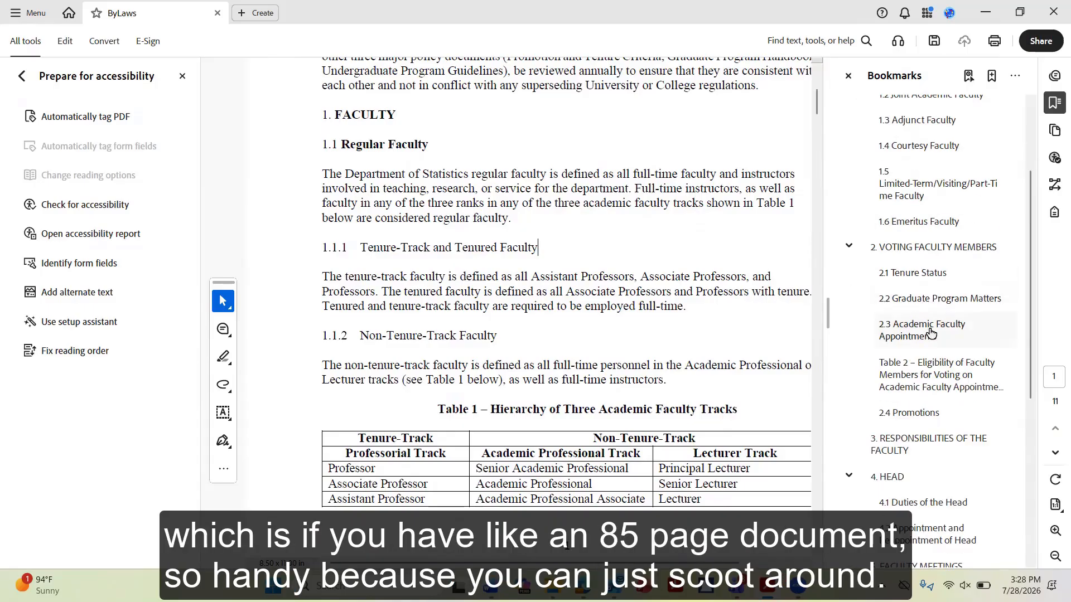
{"action": "scroll", "coordinate": [931, 329], "scroll_direction": "down", "scroll_amount": 7}
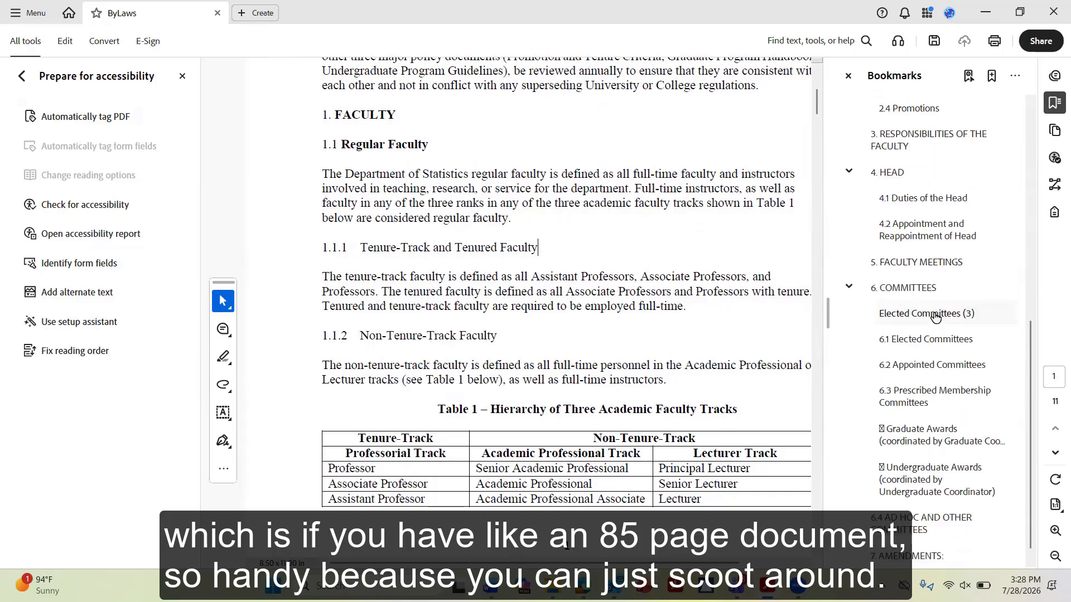
{"action": "left_click", "coordinate": [935, 316]}
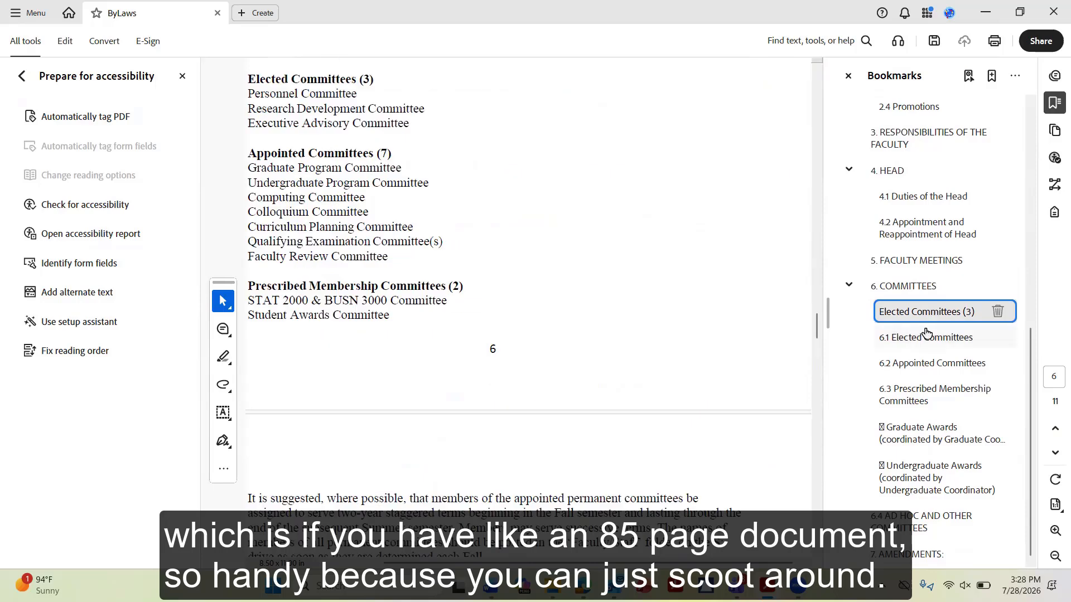
{"action": "left_click", "coordinate": [926, 336]}
{"action": "left_click", "coordinate": [908, 367]}
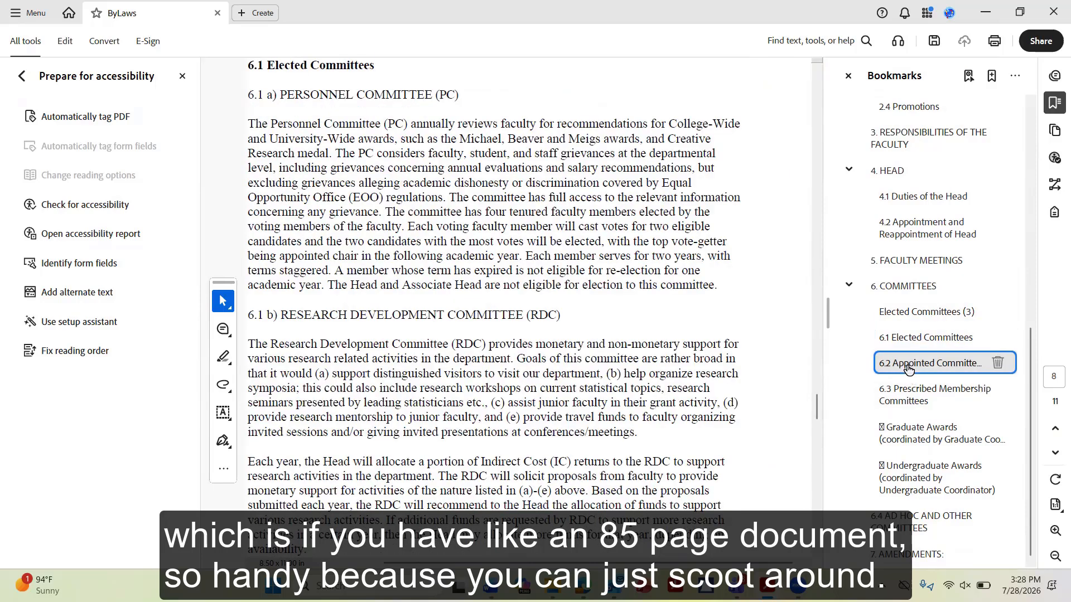
{"action": "left_click", "coordinate": [909, 394]}
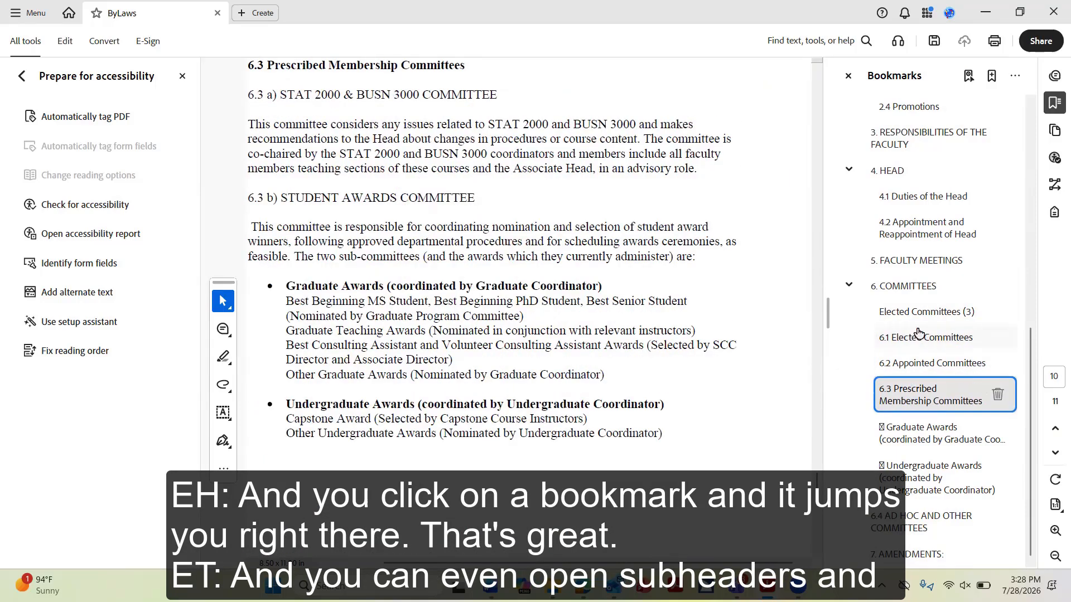
Collapse and re-expand the 2. VOTING FACULTY MEMBERS bookmark, and jump to that section
{"action": "scroll", "coordinate": [919, 333], "scroll_direction": "up", "scroll_amount": 4}
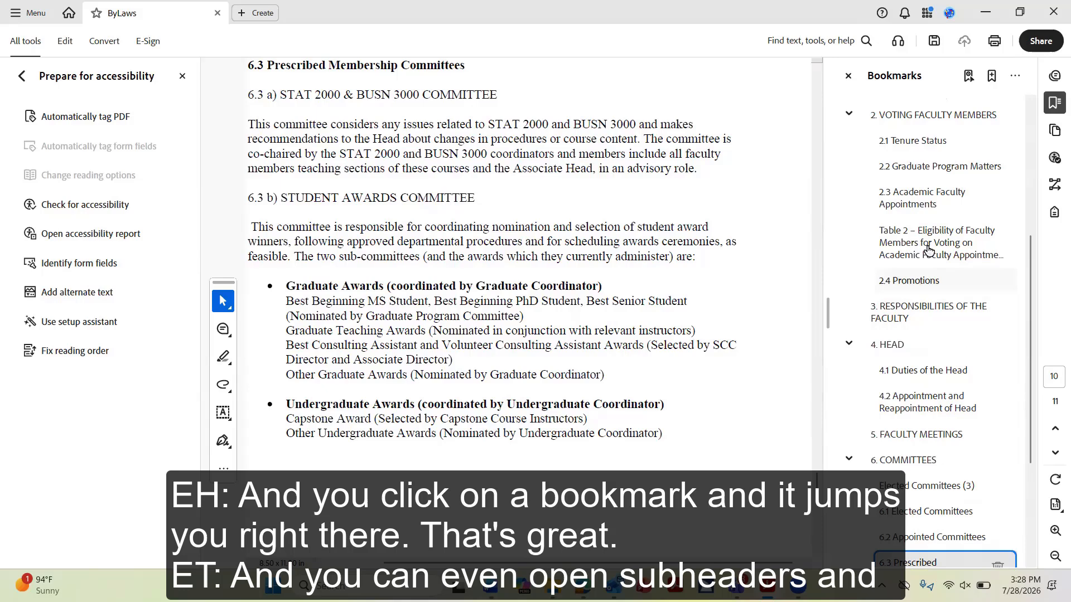
{"action": "left_click", "coordinate": [850, 116]}
{"action": "left_click", "coordinate": [849, 116]}
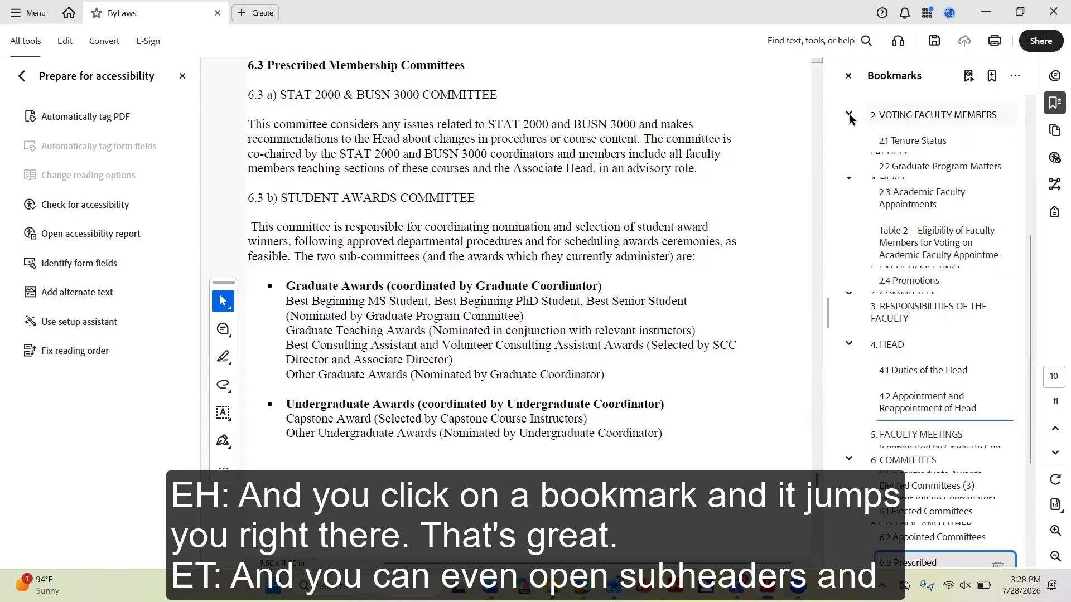
{"action": "left_click", "coordinate": [897, 141]}
{"action": "left_click", "coordinate": [915, 116]}
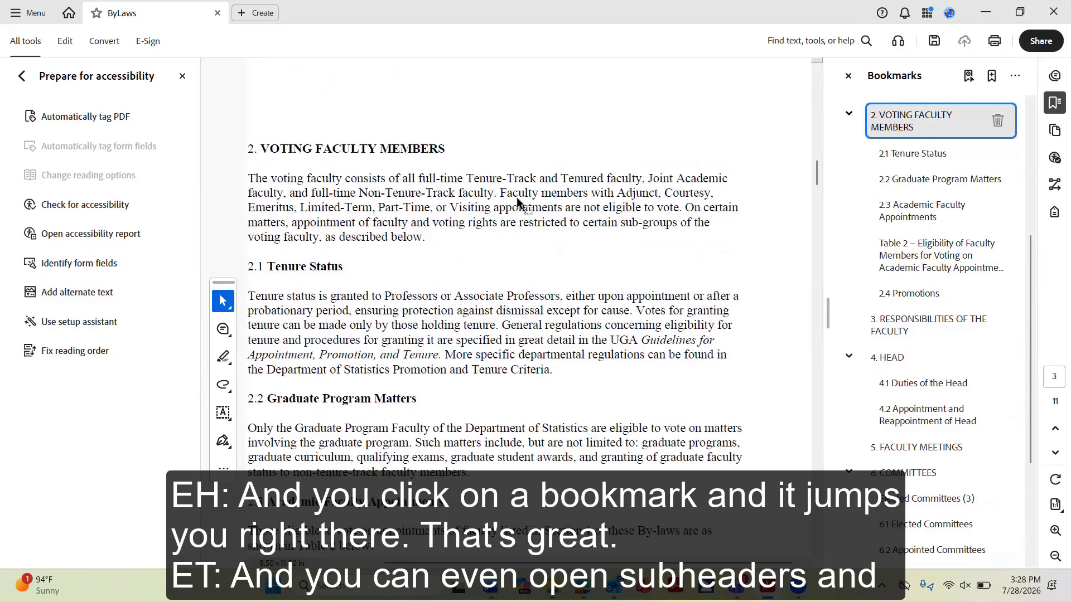
Save the bylaws PDF and return to its first page
{"action": "scroll", "coordinate": [516, 200], "scroll_direction": "up", "scroll_amount": 3}
{"action": "scroll", "coordinate": [519, 190], "scroll_direction": "up", "scroll_amount": 2}
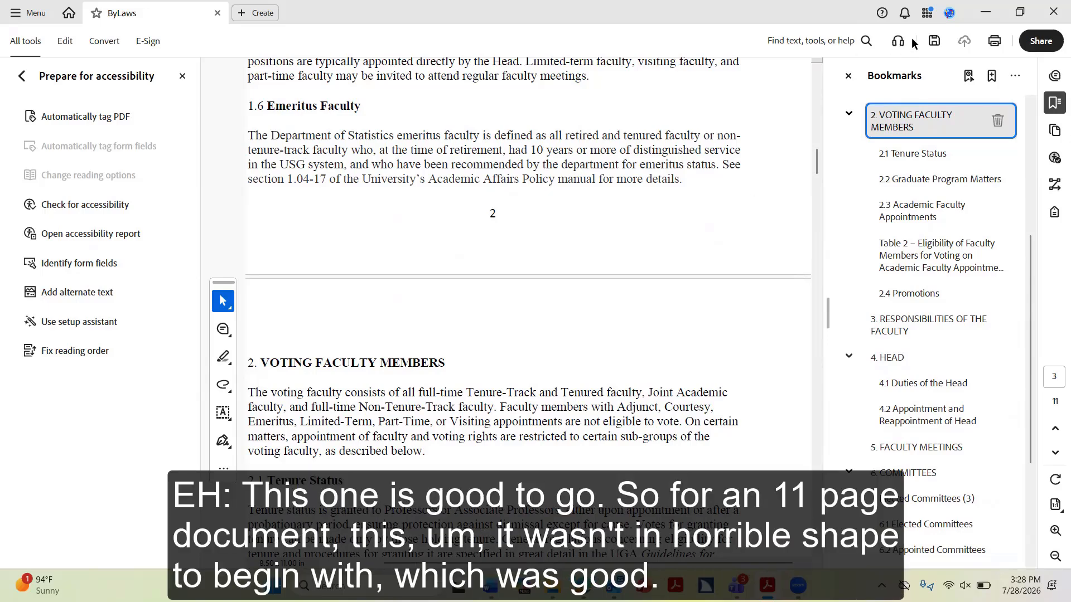
{"action": "left_click", "coordinate": [935, 41]}
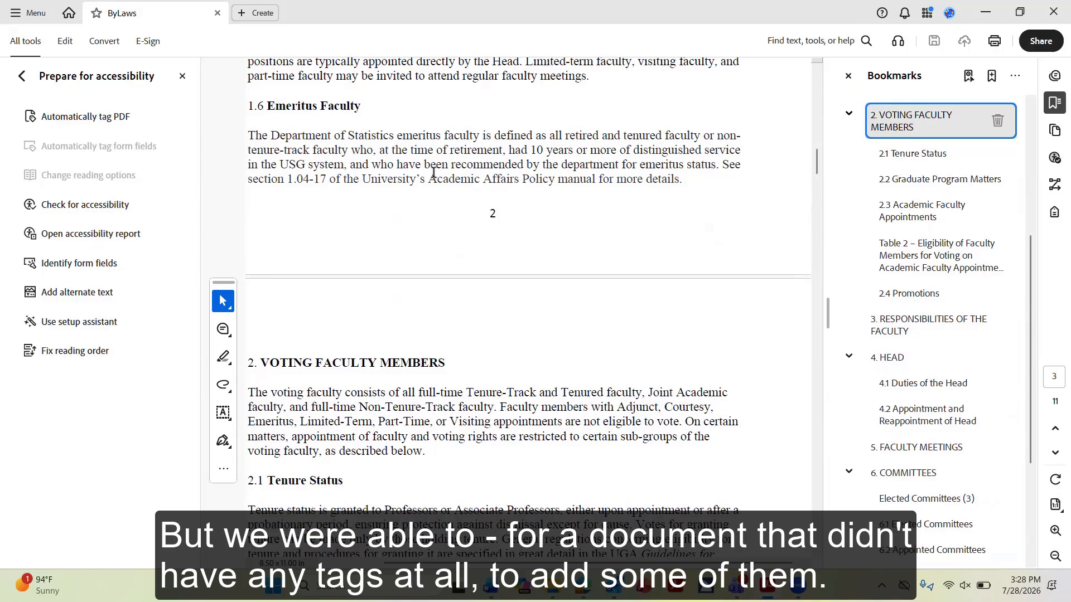
{"action": "scroll", "coordinate": [430, 174], "scroll_direction": "up", "scroll_amount": 3}
{"action": "scroll", "coordinate": [425, 176], "scroll_direction": "up", "scroll_amount": 12}
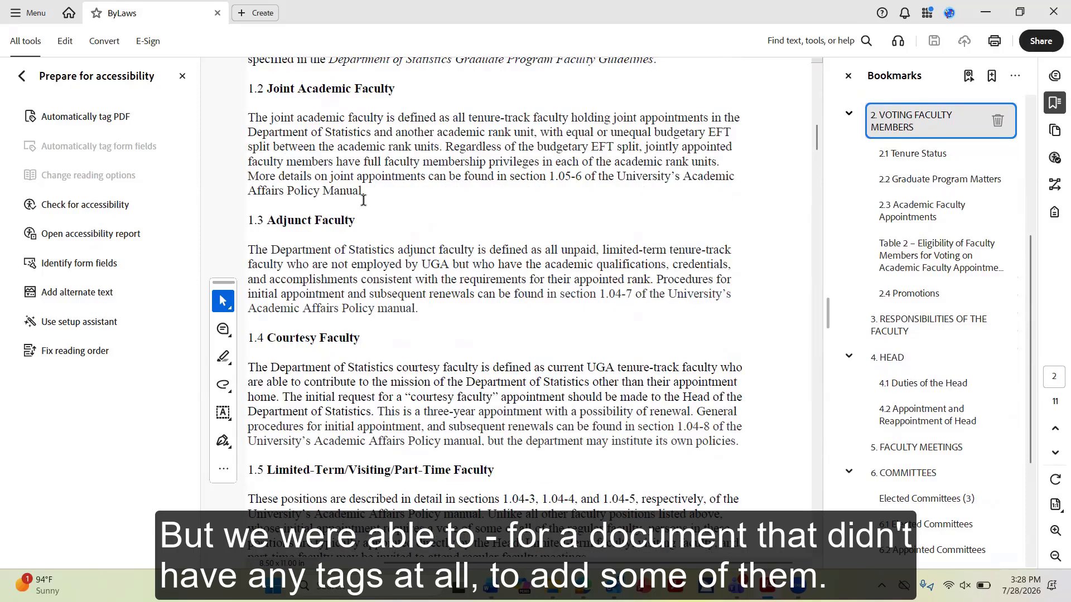
{"action": "scroll", "coordinate": [340, 202], "scroll_direction": "up", "scroll_amount": 3}
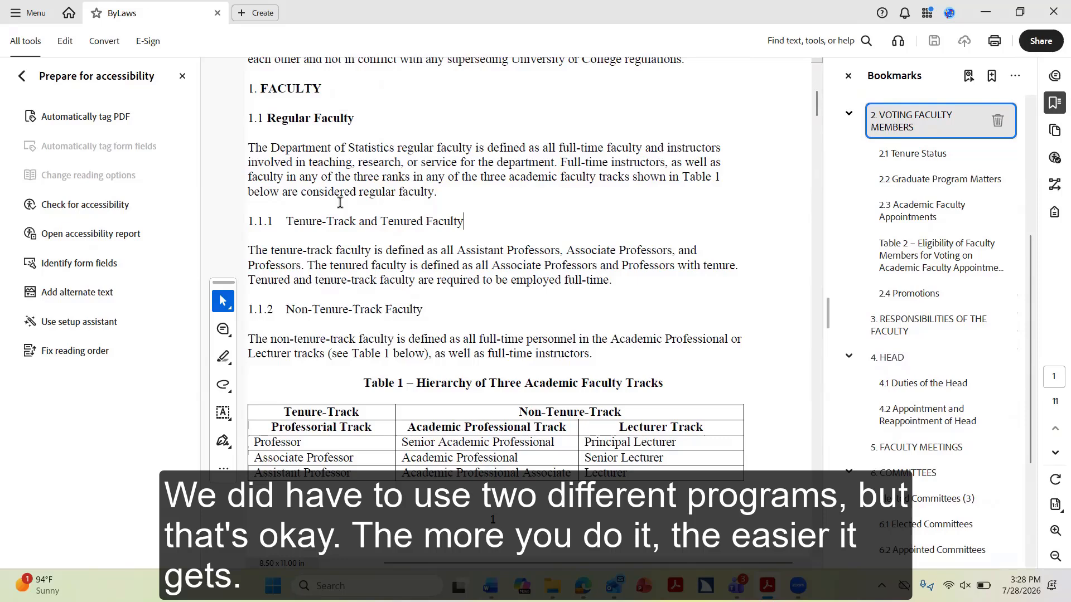
{"action": "scroll", "coordinate": [335, 202], "scroll_direction": "up", "scroll_amount": 6}
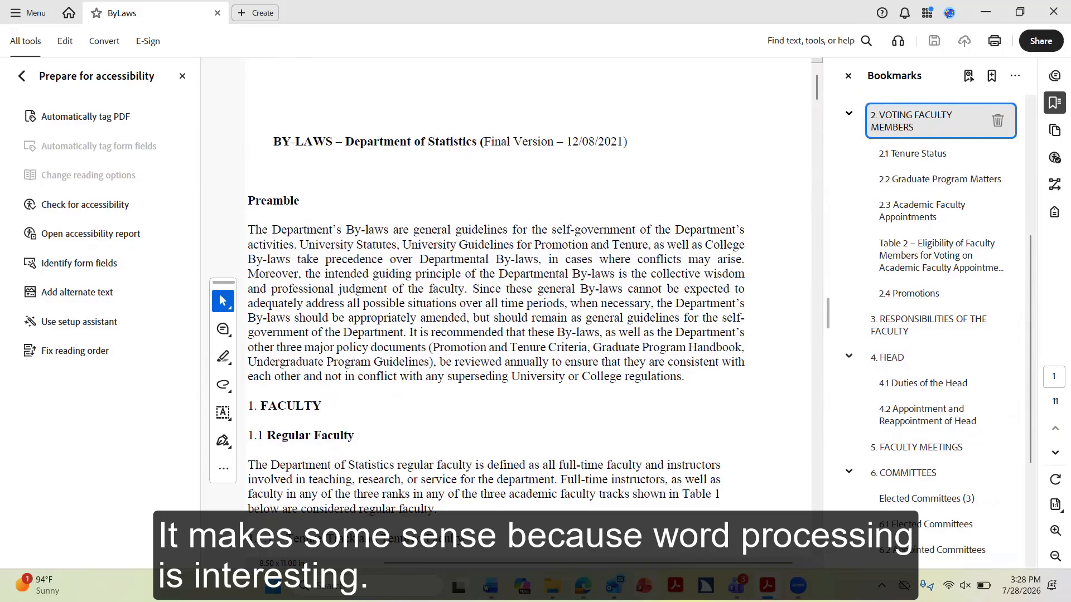
Switch to File Explorer and open BSW-Typical-Course-Sequencing.pdf from the HIMYM folder in Acrobat
{"action": "left_click", "coordinate": [553, 477]}
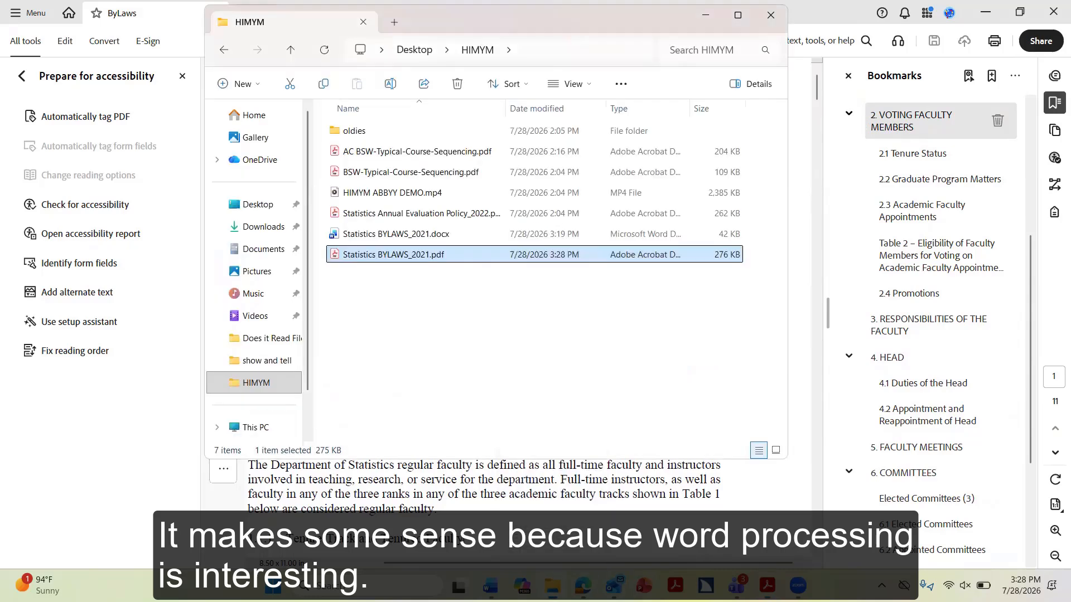
{"action": "left_click", "coordinate": [555, 329]}
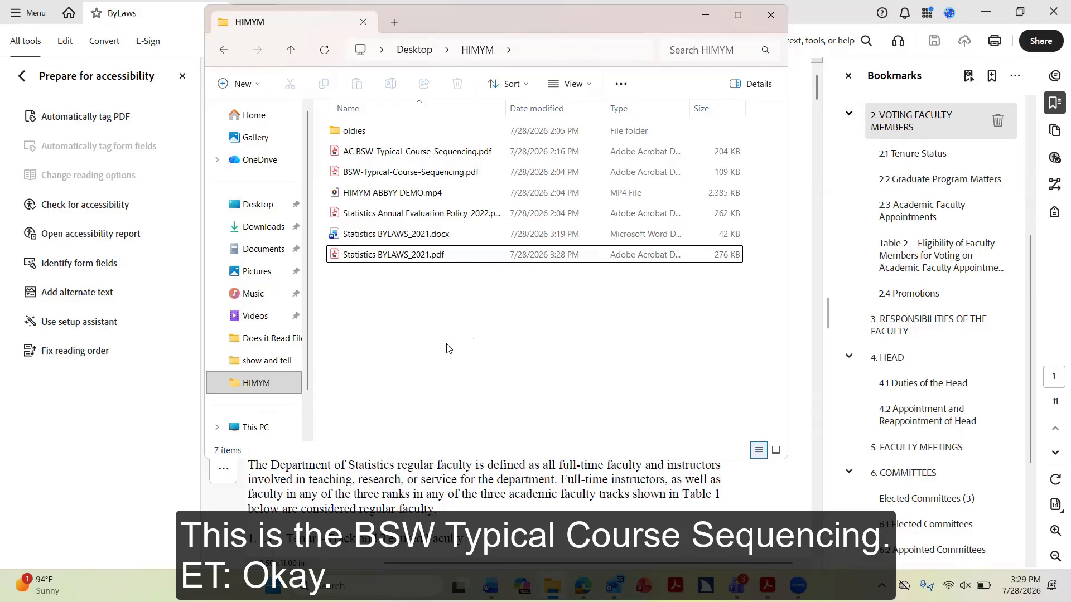
{"action": "left_click", "coordinate": [384, 175]}
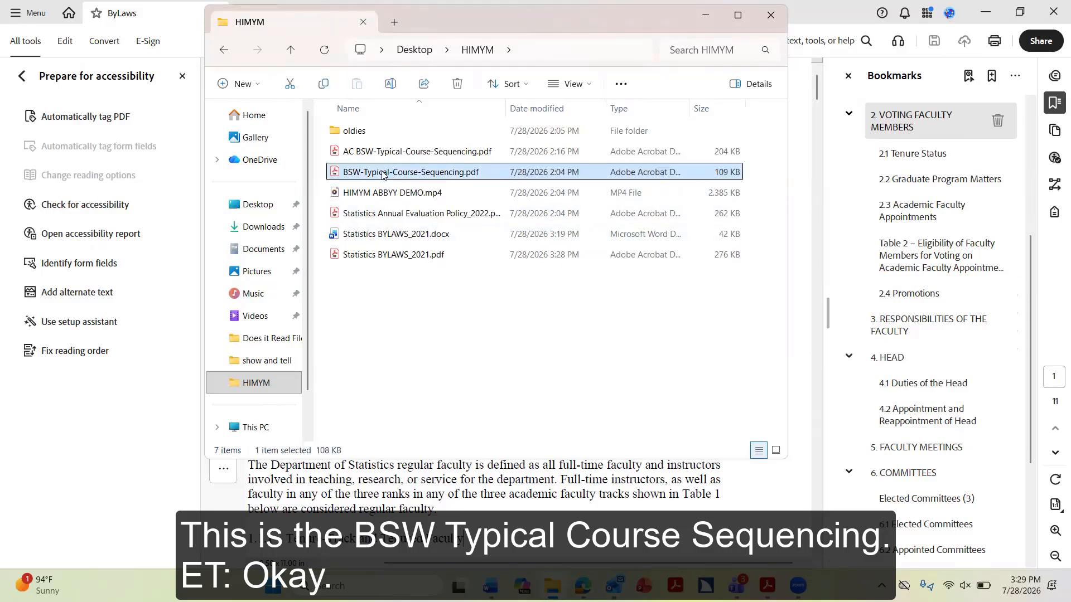
{"action": "double_click", "coordinate": [383, 175]}
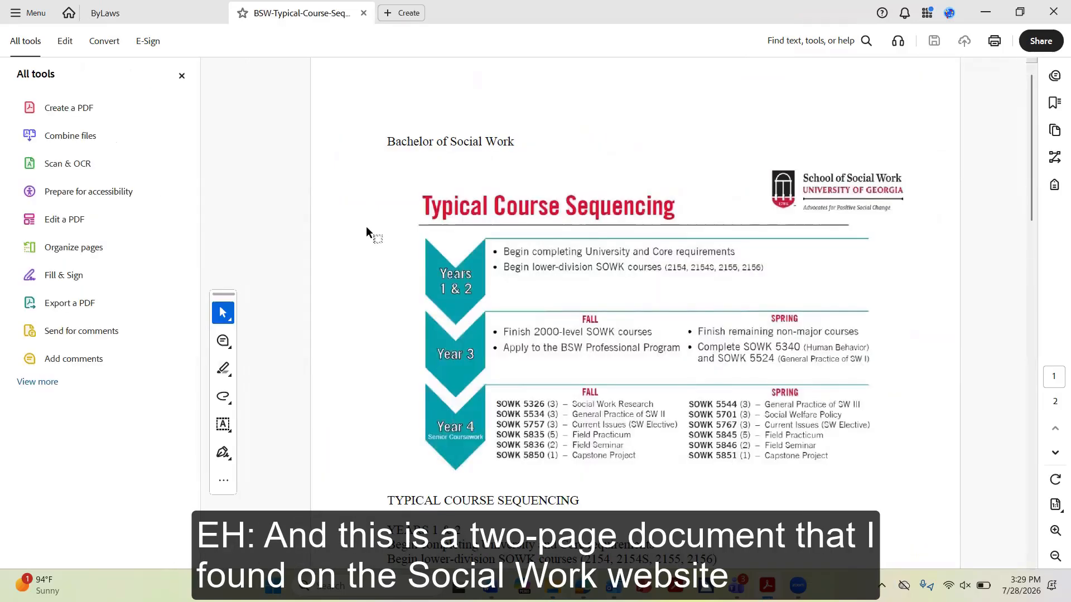
Look through both pages of the course sequencing PDF, from the chart to the SOWK course list
{"action": "scroll", "coordinate": [370, 351], "scroll_direction": "down", "scroll_amount": 4}
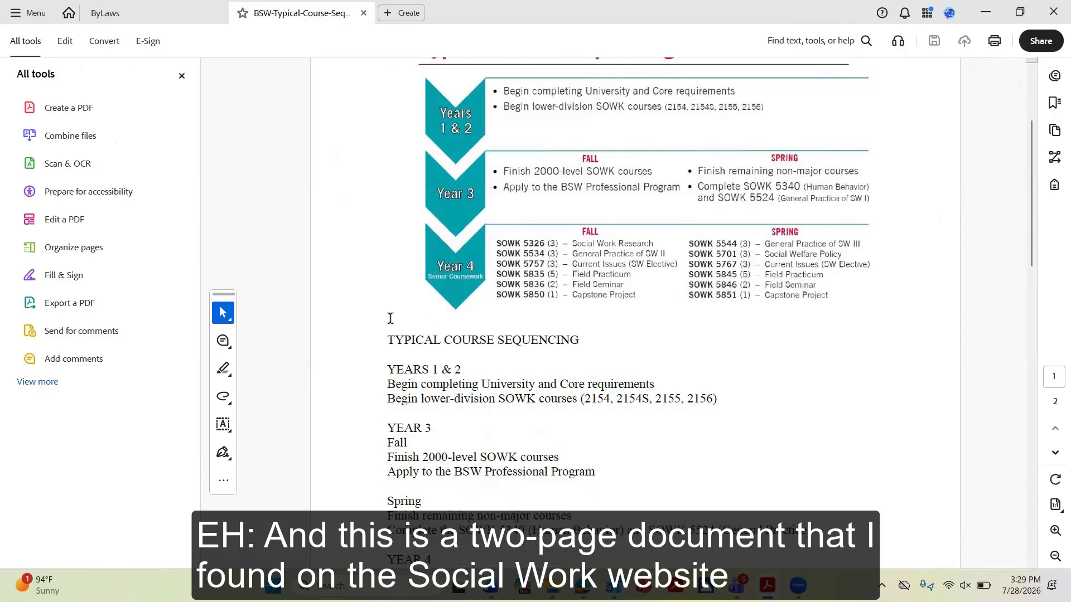
{"action": "scroll", "coordinate": [386, 300], "scroll_direction": "down", "scroll_amount": 10}
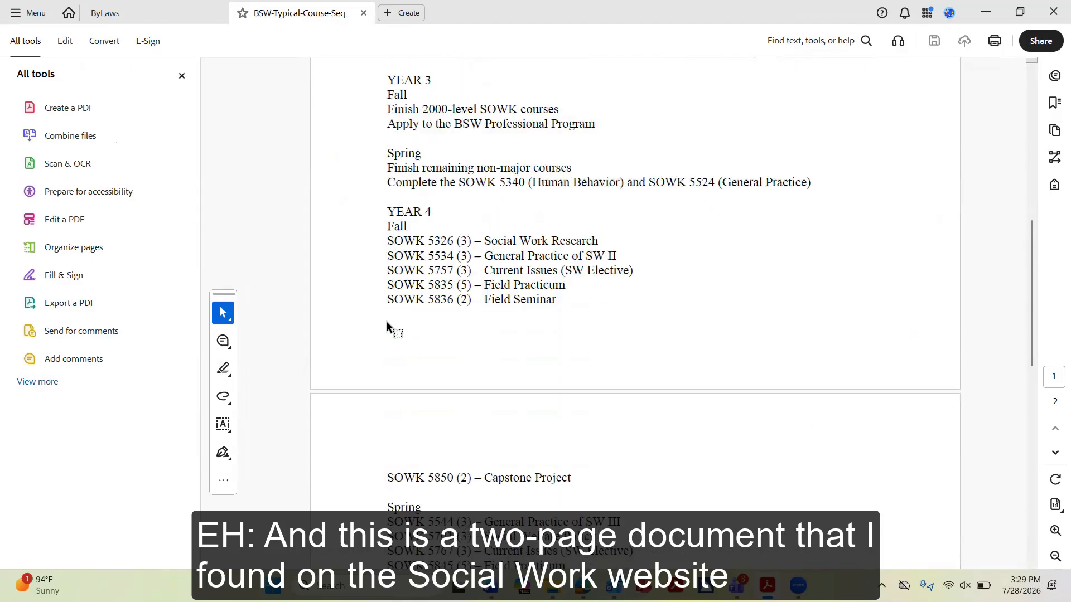
{"action": "scroll", "coordinate": [381, 320], "scroll_direction": "down", "scroll_amount": 2}
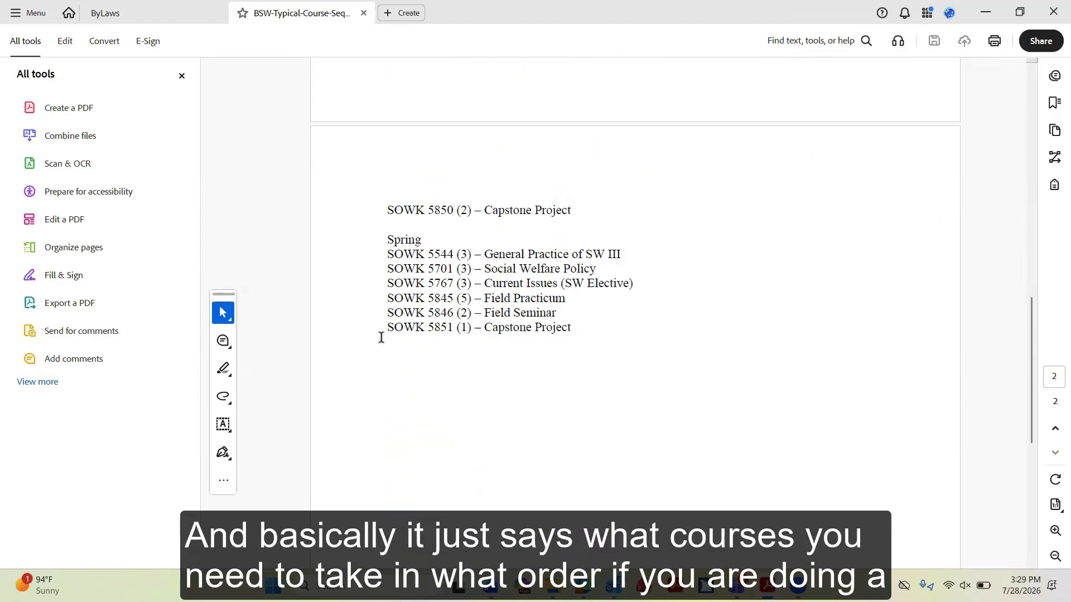
{"action": "scroll", "coordinate": [385, 335], "scroll_direction": "up", "scroll_amount": 3}
{"action": "scroll", "coordinate": [380, 336], "scroll_direction": "up", "scroll_amount": 13}
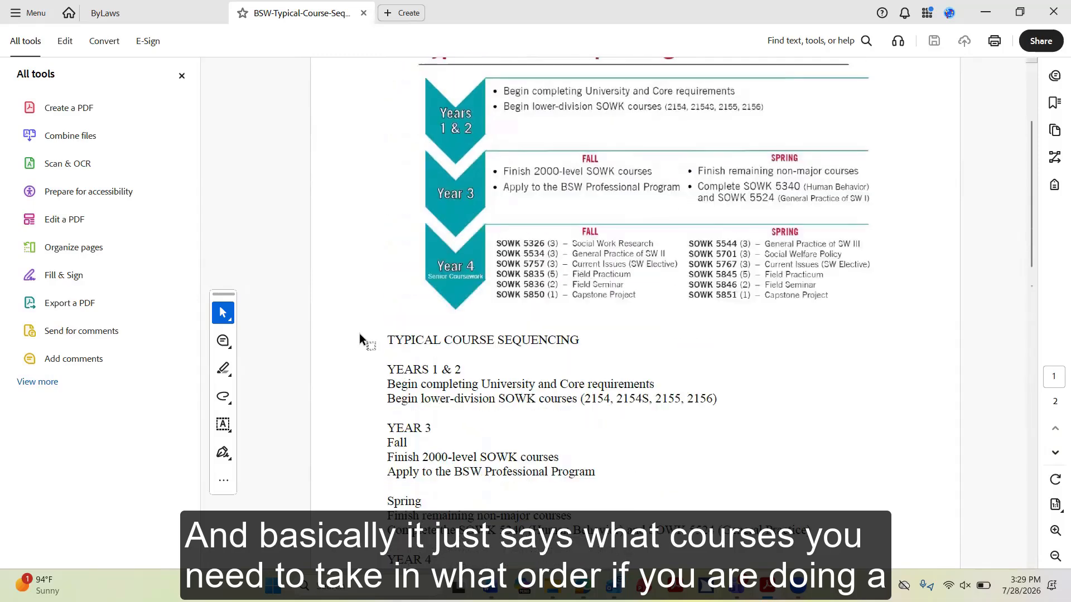
{"action": "scroll", "coordinate": [364, 313], "scroll_direction": "down", "scroll_amount": 1}
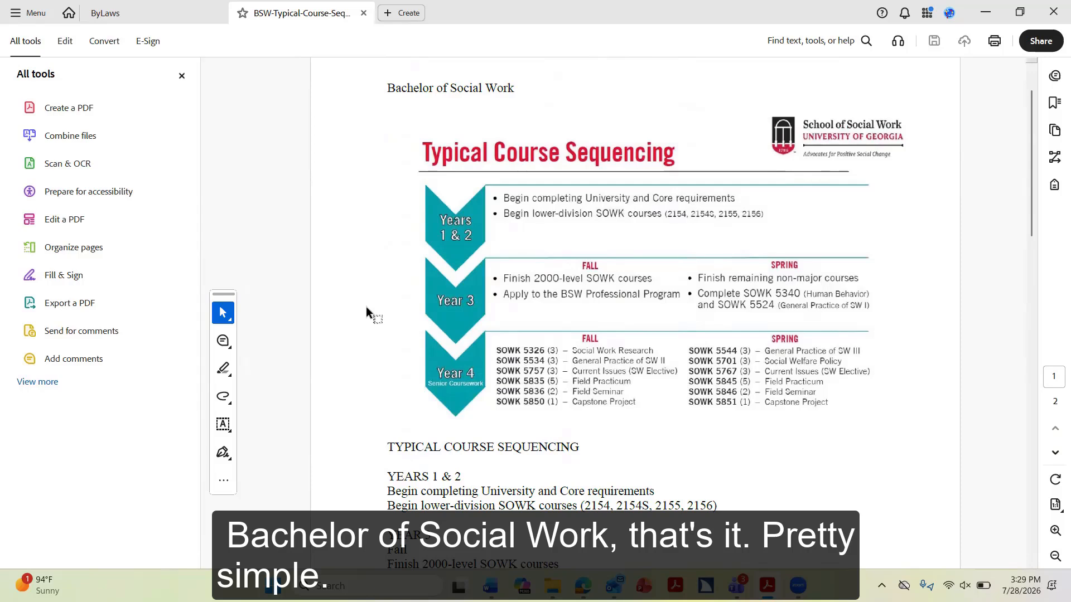
Select the Typical Course Sequencing chart to check whether its logo, arrows and text are one image
{"action": "scroll", "coordinate": [367, 306], "scroll_direction": "down", "scroll_amount": 1}
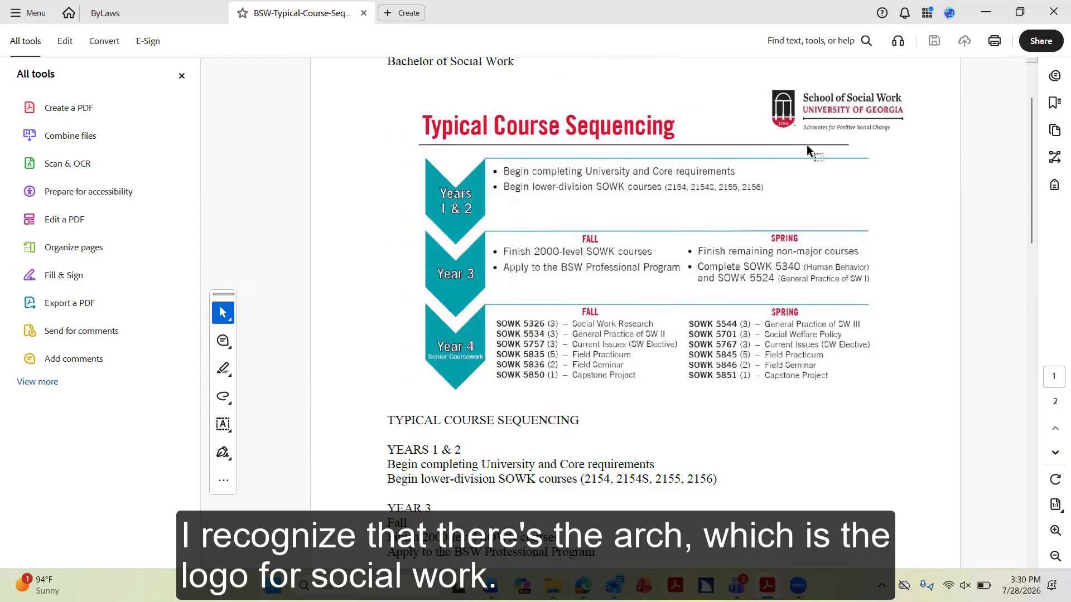
{"action": "mouse_move", "coordinate": [781, 169]}
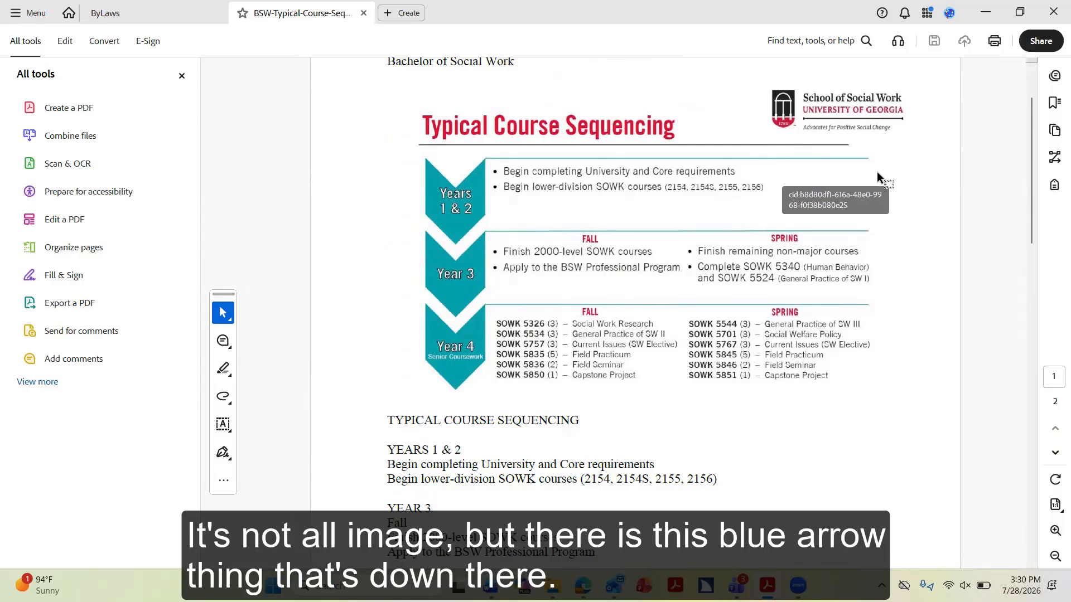
{"action": "scroll", "coordinate": [892, 170], "scroll_direction": "up", "scroll_amount": 1}
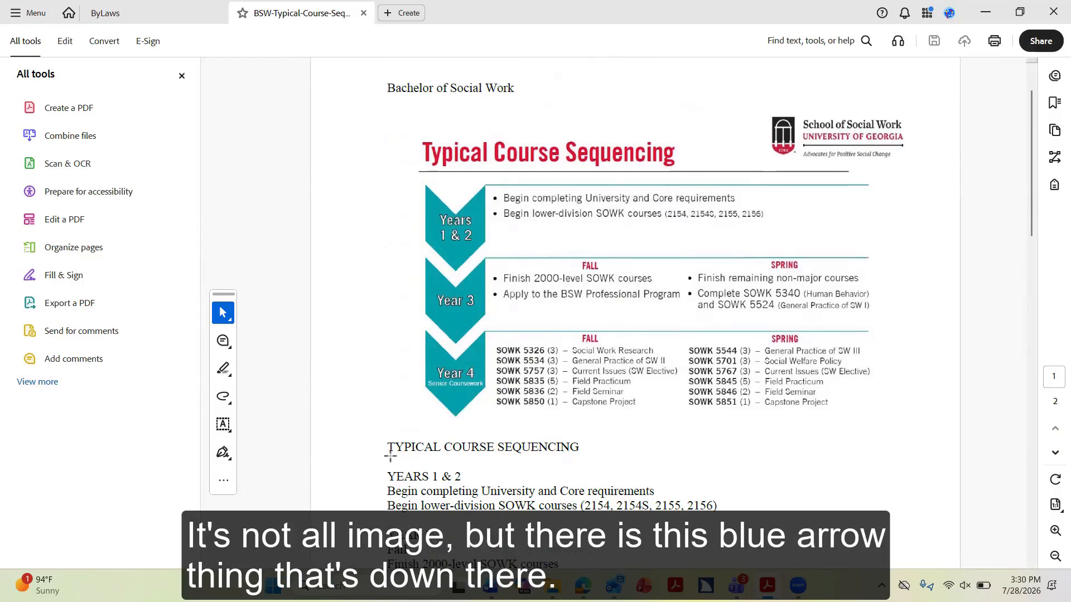
{"action": "left_click", "coordinate": [605, 255]}
{"action": "scroll", "coordinate": [596, 223], "scroll_direction": "down", "scroll_amount": 1}
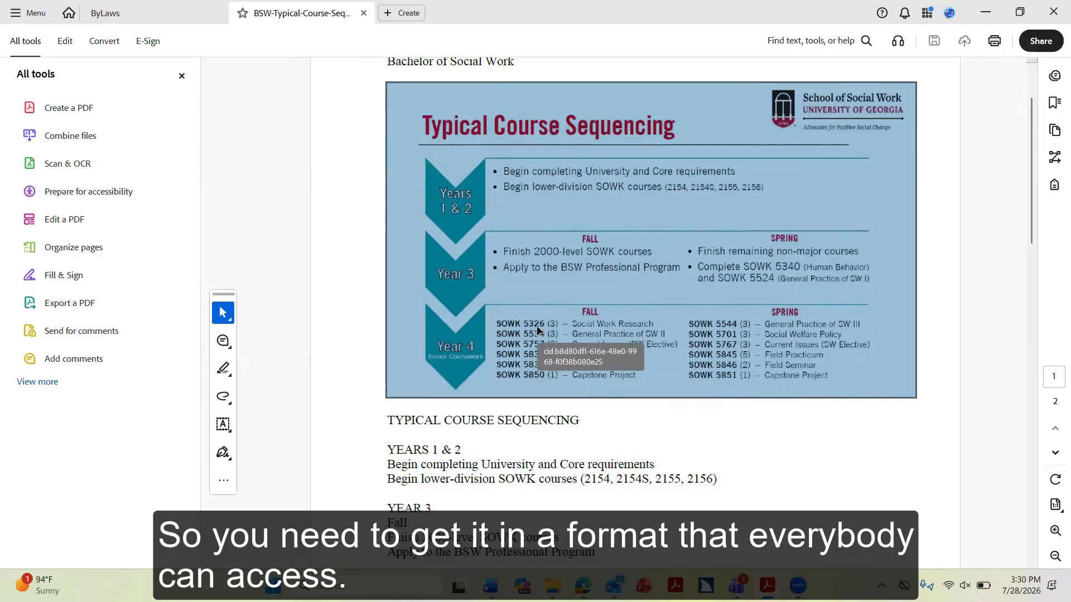
{"action": "scroll", "coordinate": [530, 327], "scroll_direction": "up", "scroll_amount": 2}
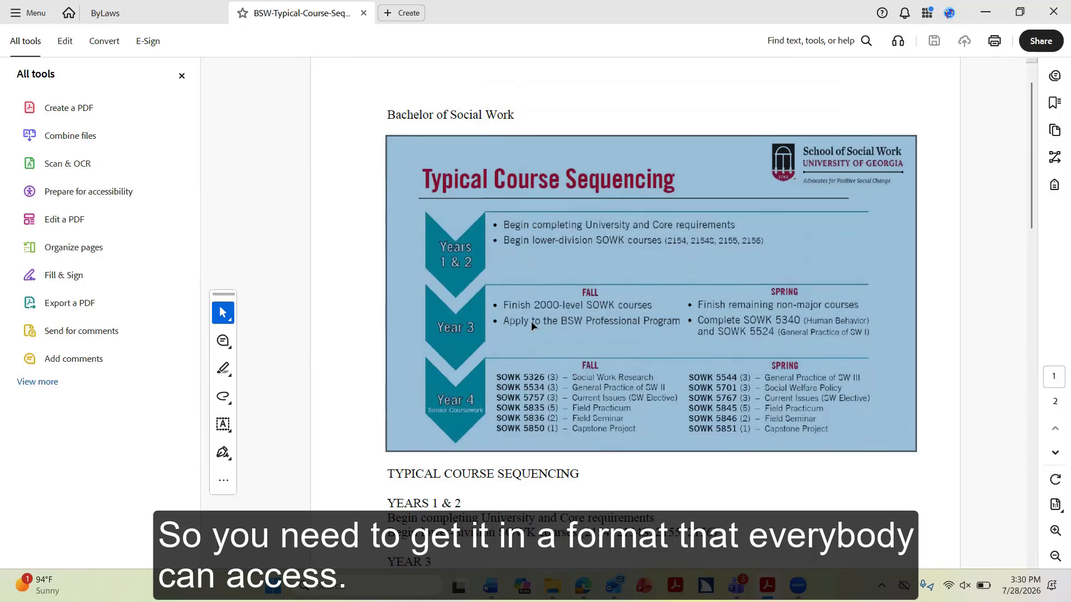
{"action": "scroll", "coordinate": [531, 326], "scroll_direction": "down", "scroll_amount": 1}
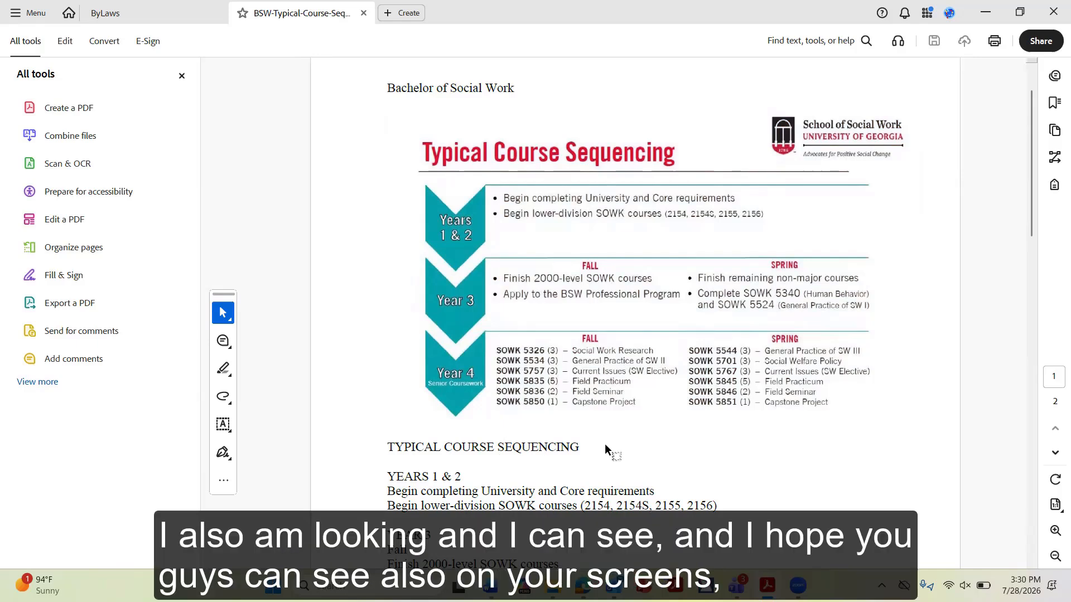
Compare the chart with the plain-text course list beneath it, down to the start of page 2
{"action": "scroll", "coordinate": [604, 446], "scroll_direction": "down", "scroll_amount": 3}
{"action": "scroll", "coordinate": [779, 413], "scroll_direction": "down", "scroll_amount": 1}
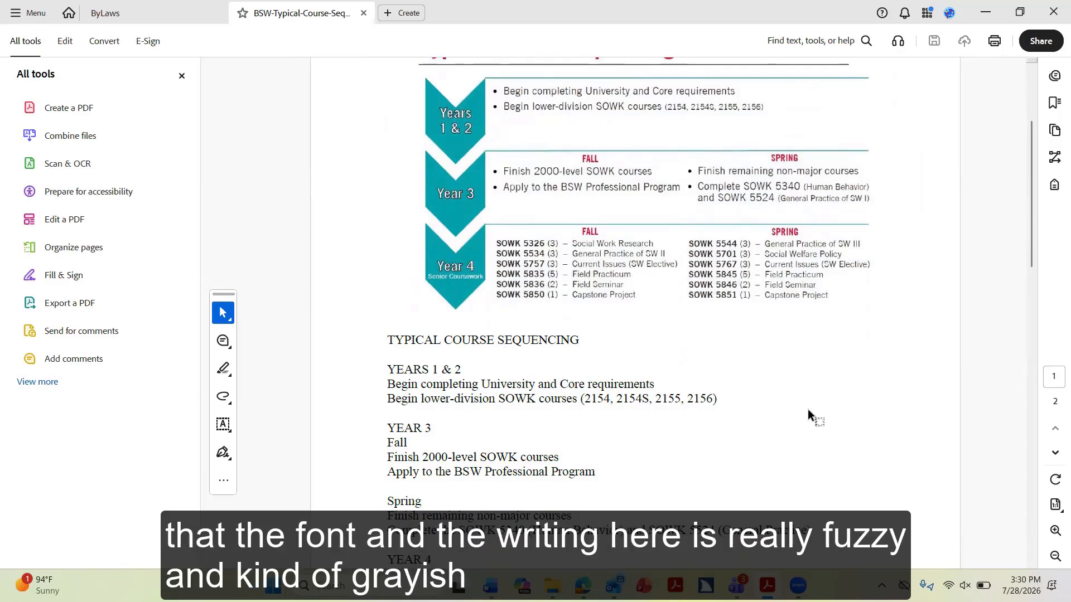
{"action": "scroll", "coordinate": [808, 410], "scroll_direction": "up", "scroll_amount": 2}
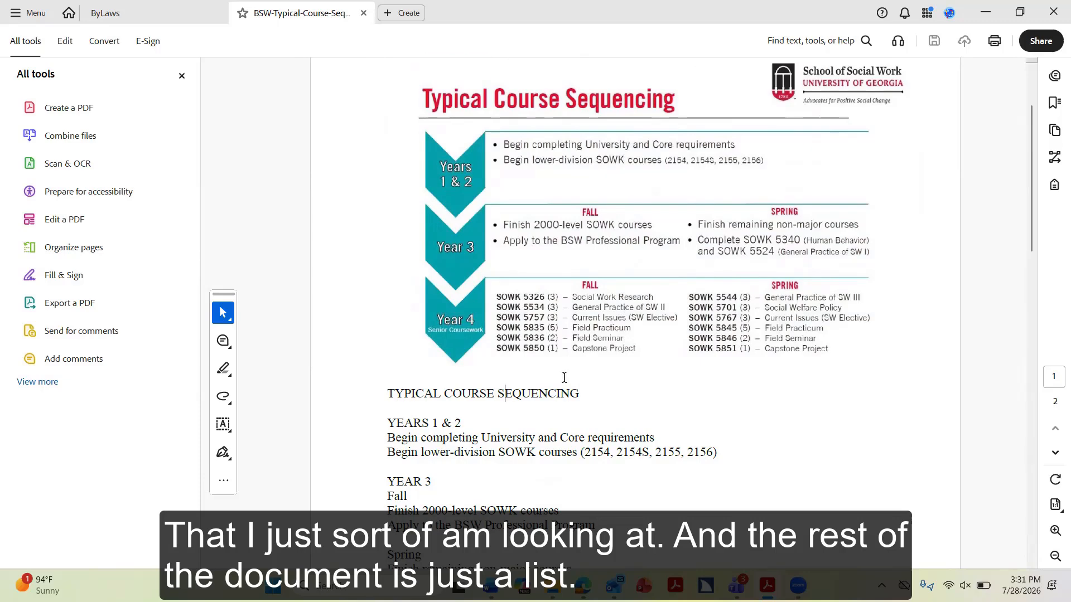
{"action": "scroll", "coordinate": [564, 377], "scroll_direction": "down", "scroll_amount": 5}
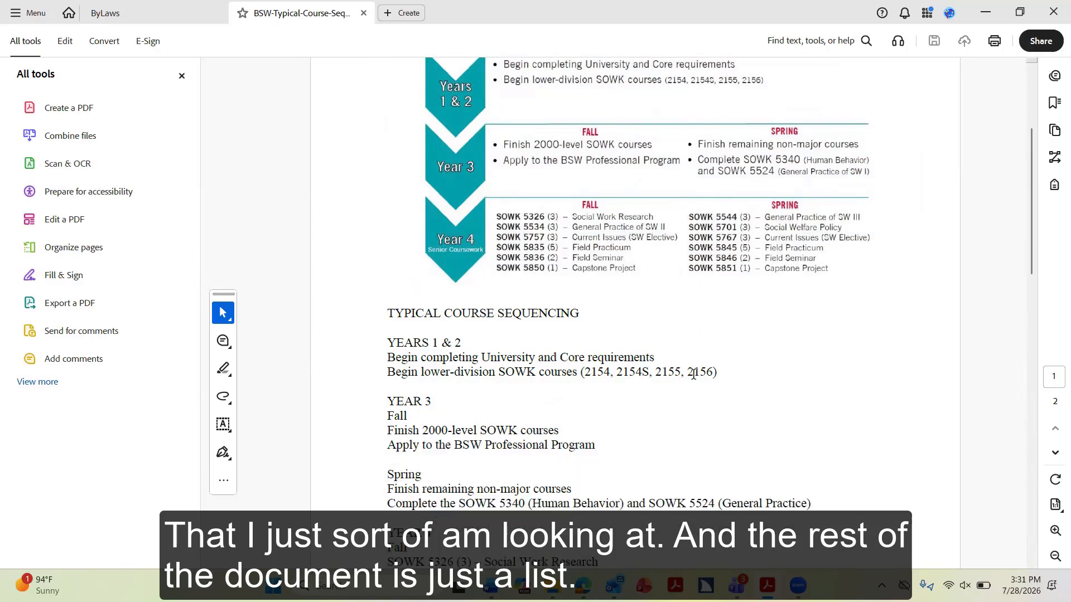
{"action": "scroll", "coordinate": [752, 355], "scroll_direction": "down", "scroll_amount": 6}
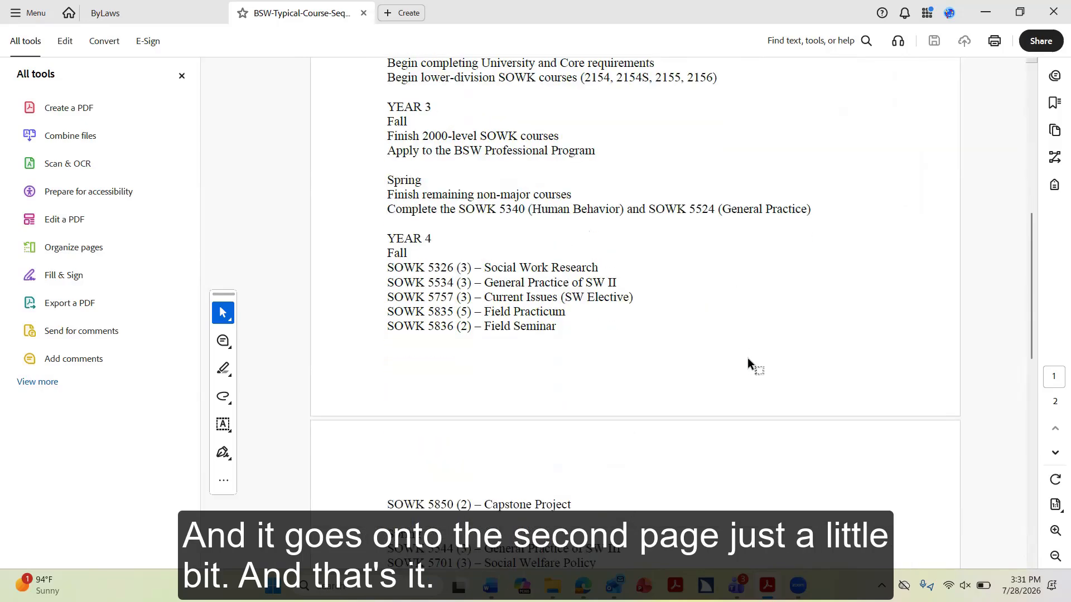
{"action": "scroll", "coordinate": [740, 353], "scroll_direction": "up", "scroll_amount": 10}
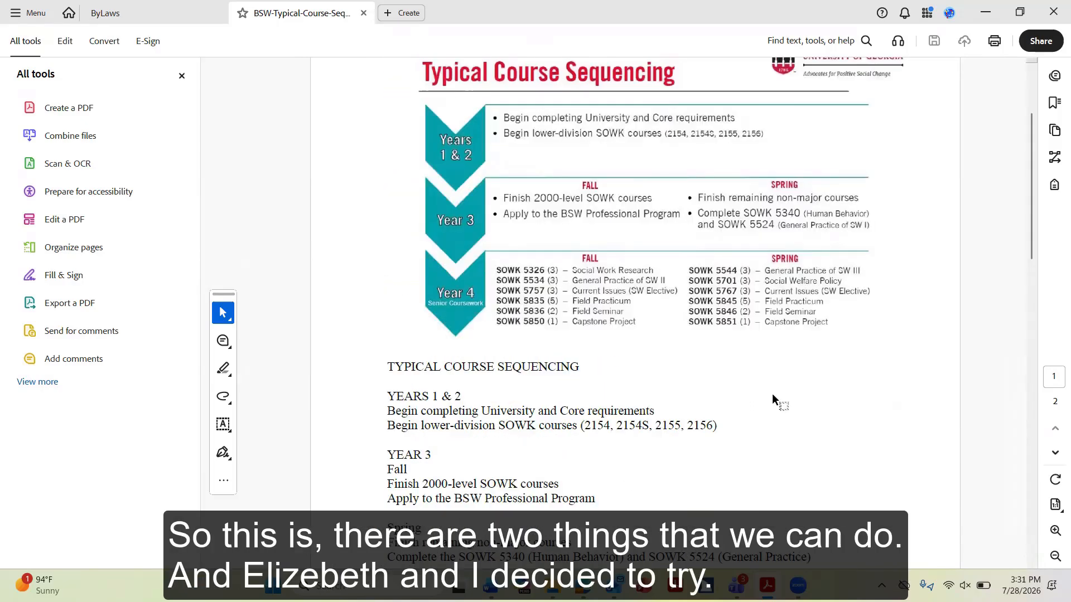
{"action": "scroll", "coordinate": [772, 393], "scroll_direction": "up", "scroll_amount": 1}
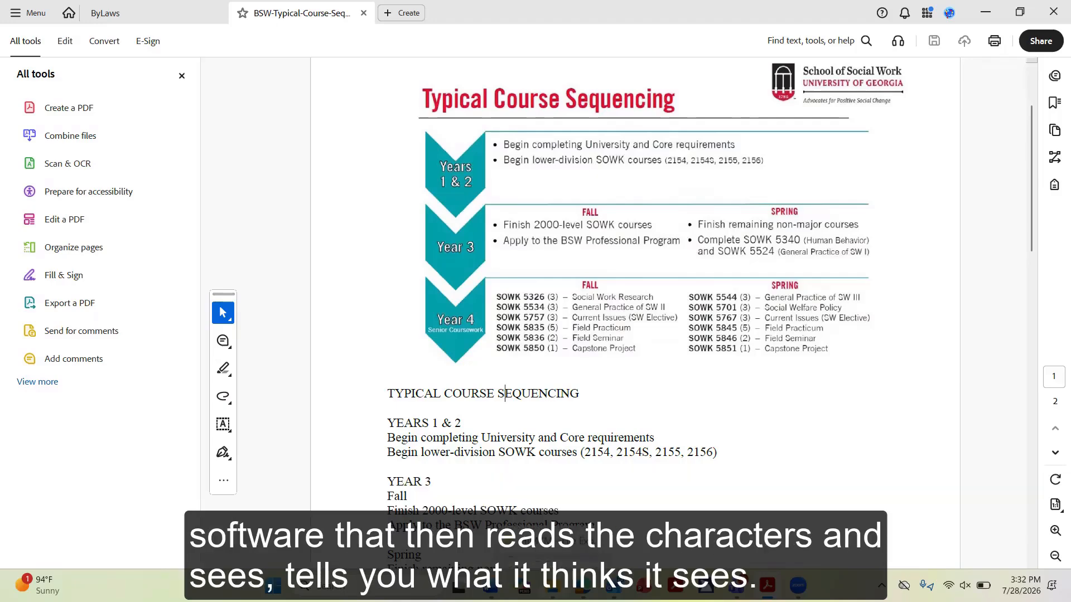
Play HIMYM ABBYY DEMO.mp4 from the HIMYM folder in Media Player and rewind it to 0:00:01
{"action": "left_click", "coordinate": [553, 586]}
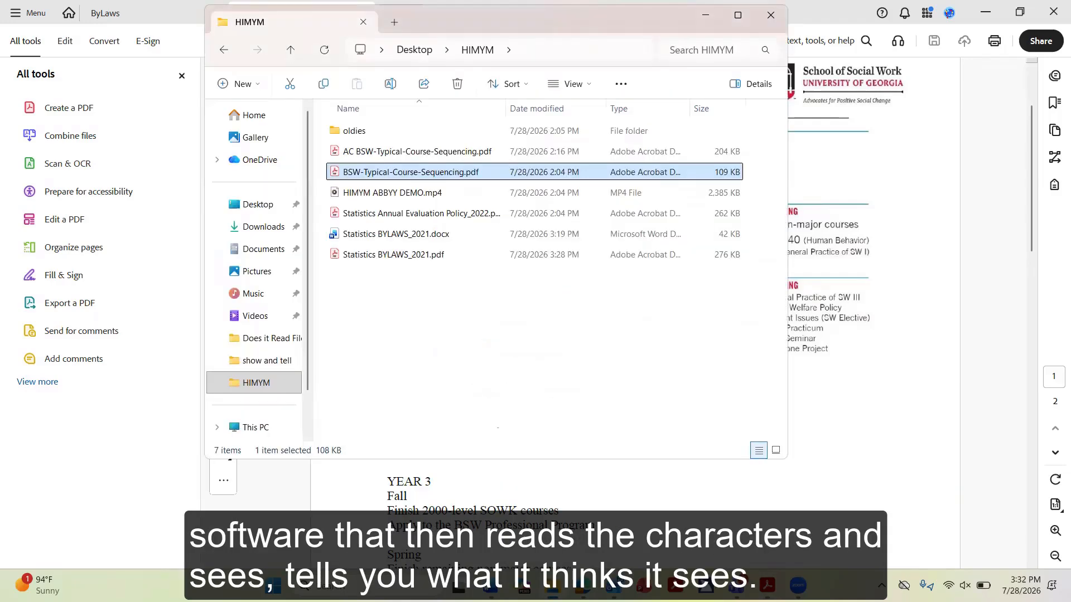
{"action": "left_click", "coordinate": [366, 194]}
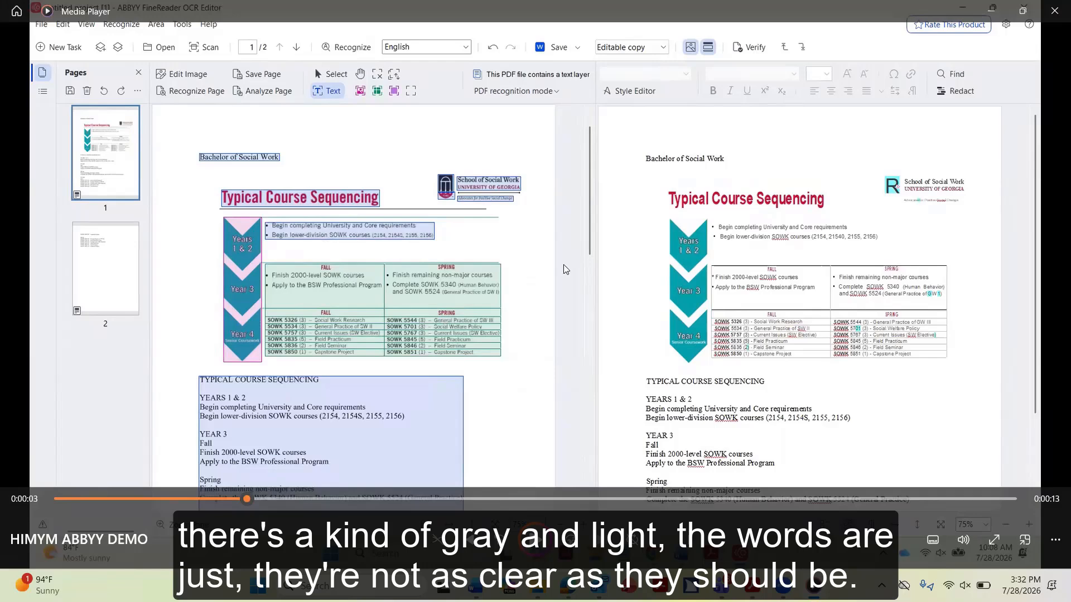
{"action": "left_click", "coordinate": [133, 500]}
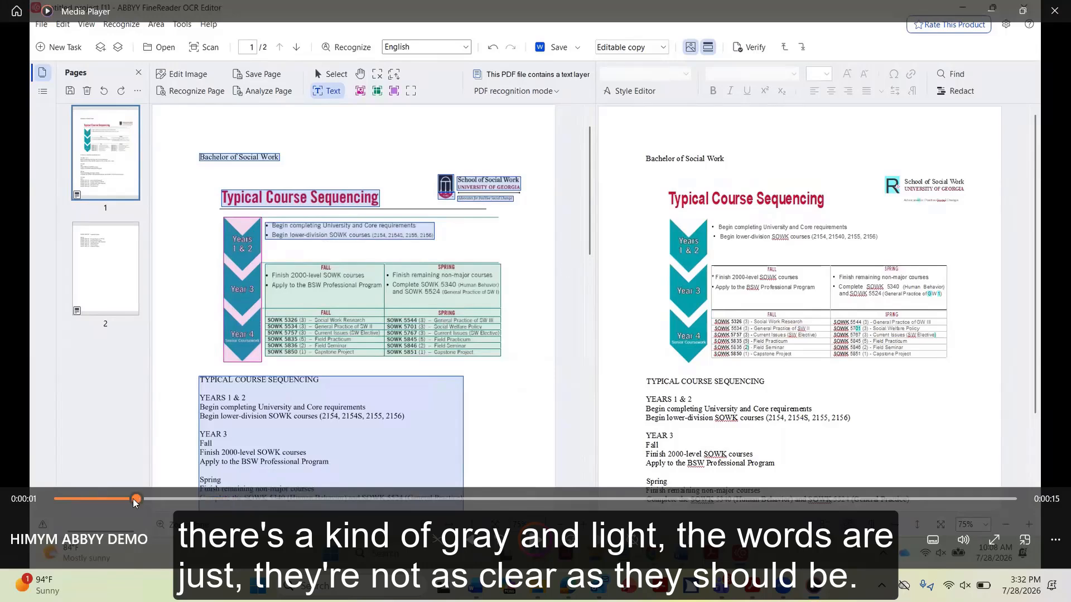
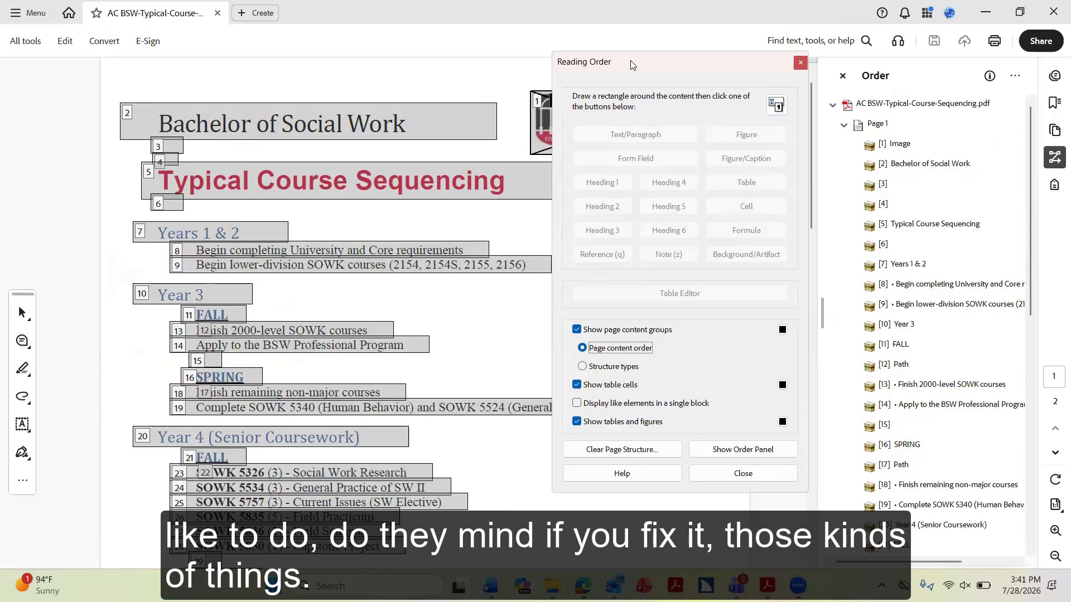
Examine the numbered page content order on page 1 of AC BSW-Typical-Course-Sequencing.pdf, from the logo through Year 4
{"action": "left_click_drag", "start_coordinate": [631, 65], "coordinate": [760, 73]}
{"action": "scroll", "coordinate": [512, 326], "scroll_direction": "down", "scroll_amount": 4}
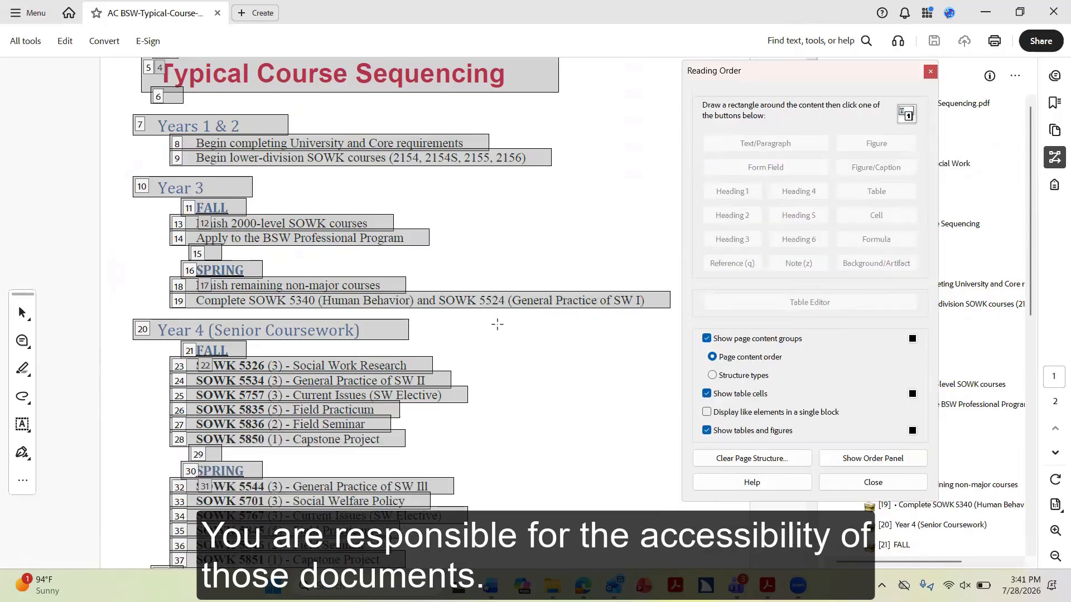
{"action": "scroll", "coordinate": [499, 324], "scroll_direction": "down", "scroll_amount": 4}
{"action": "scroll", "coordinate": [505, 326], "scroll_direction": "up", "scroll_amount": 5}
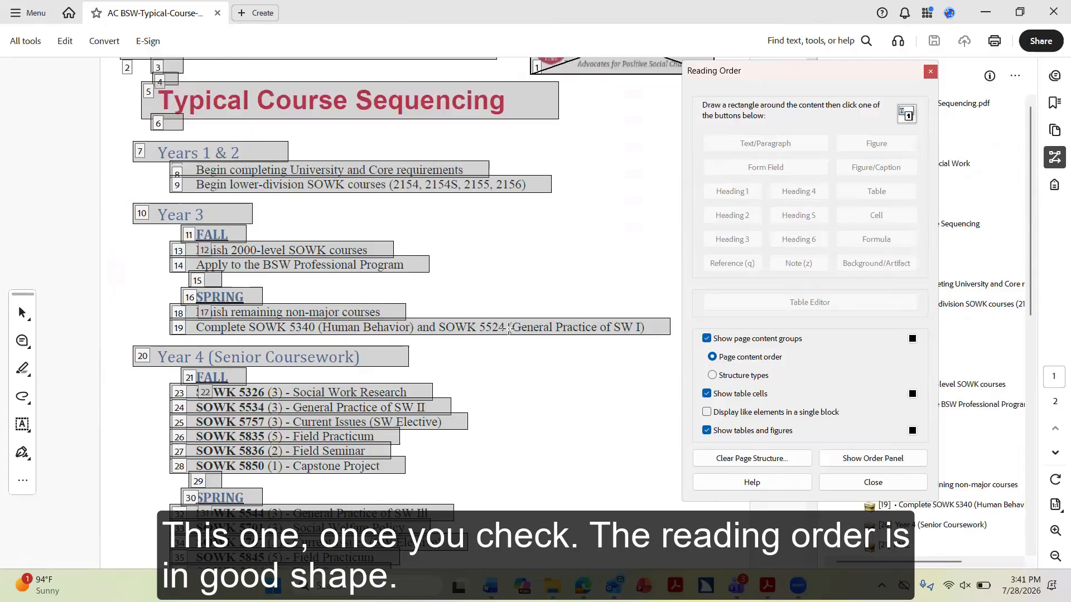
{"action": "scroll", "coordinate": [509, 328], "scroll_direction": "up", "scroll_amount": 3}
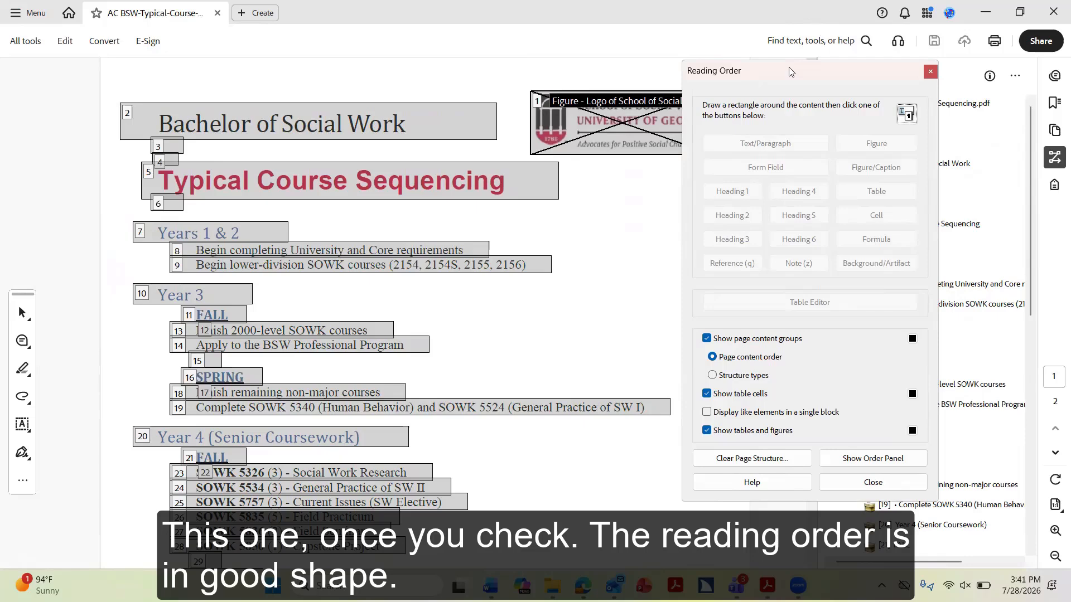
{"action": "left_click_drag", "start_coordinate": [789, 71], "coordinate": [651, 64]}
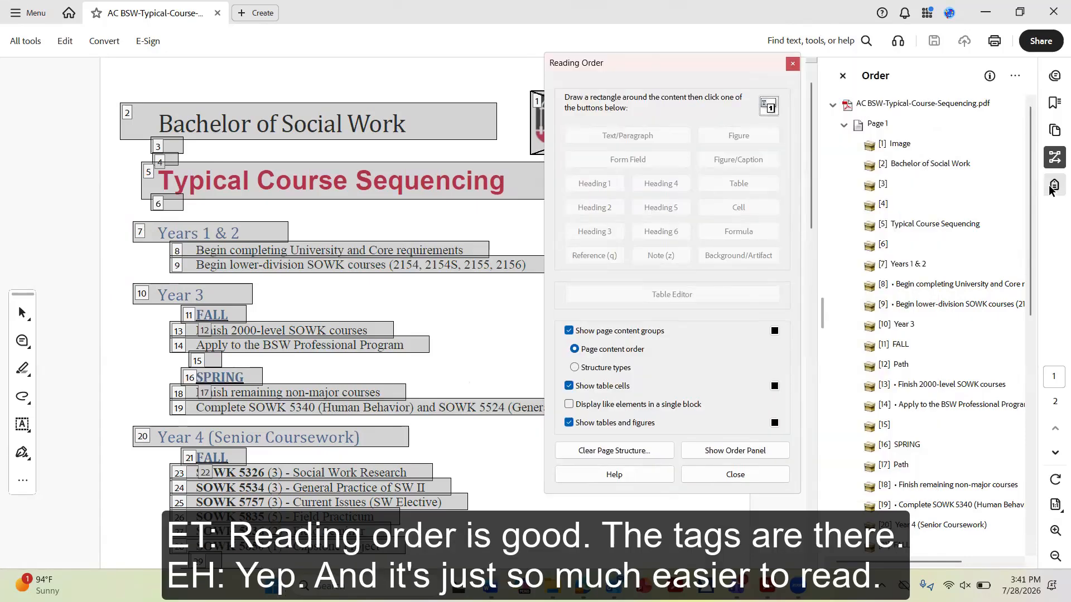
Inspect the document's accessibility tags, expanding one list tag down to its list items and the "Finish remaining non-major courses" content
{"action": "left_click", "coordinate": [1053, 188]}
{"action": "scroll", "coordinate": [933, 243], "scroll_direction": "down", "scroll_amount": 7}
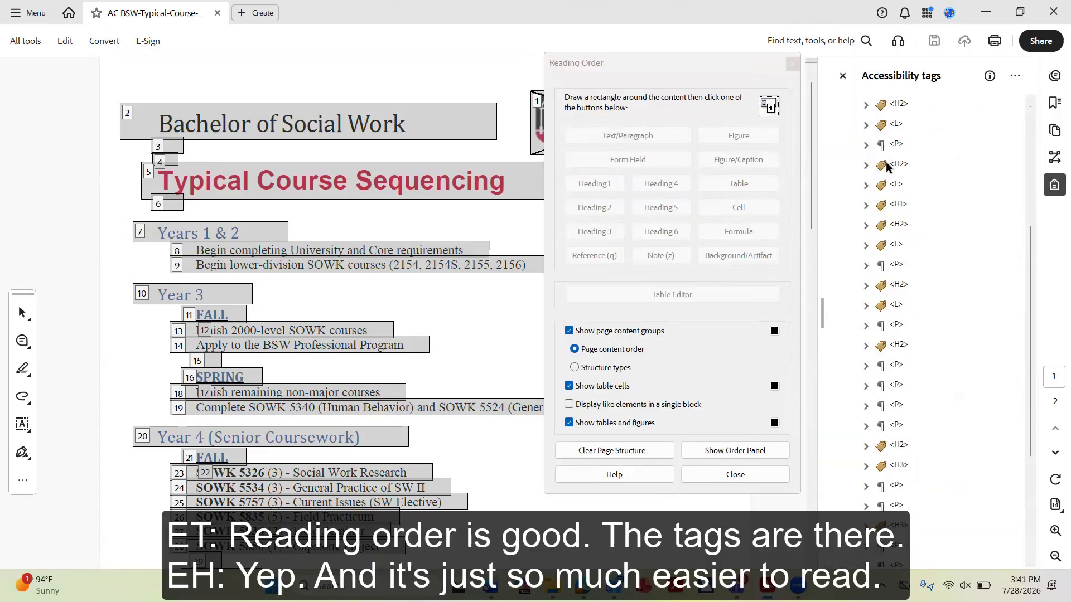
{"action": "left_click", "coordinate": [866, 184]}
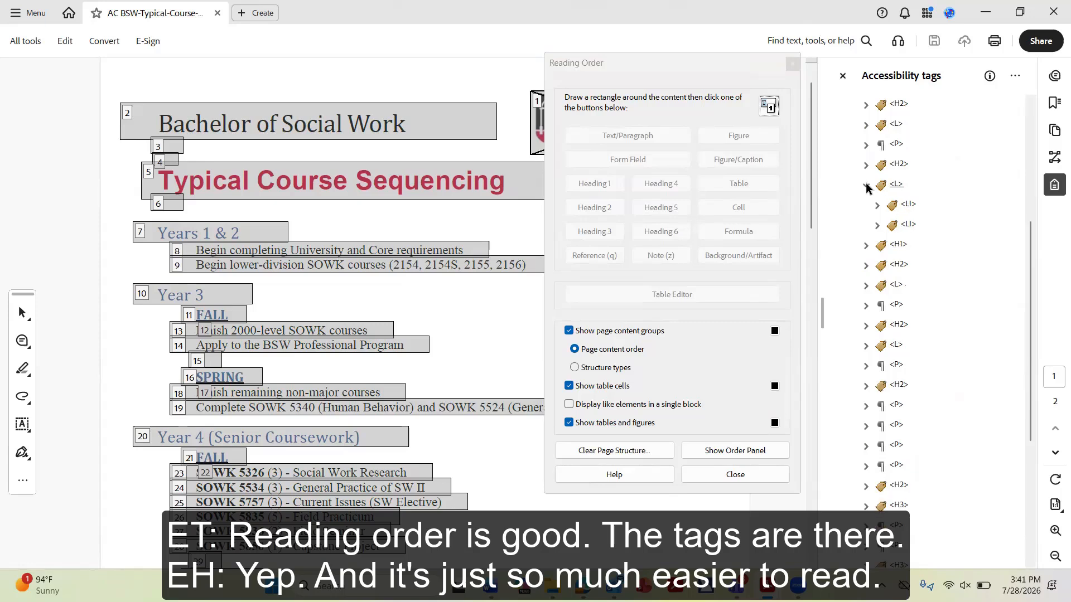
{"action": "left_click", "coordinate": [878, 205]}
{"action": "left_click", "coordinate": [878, 245]}
{"action": "left_click", "coordinate": [888, 226]}
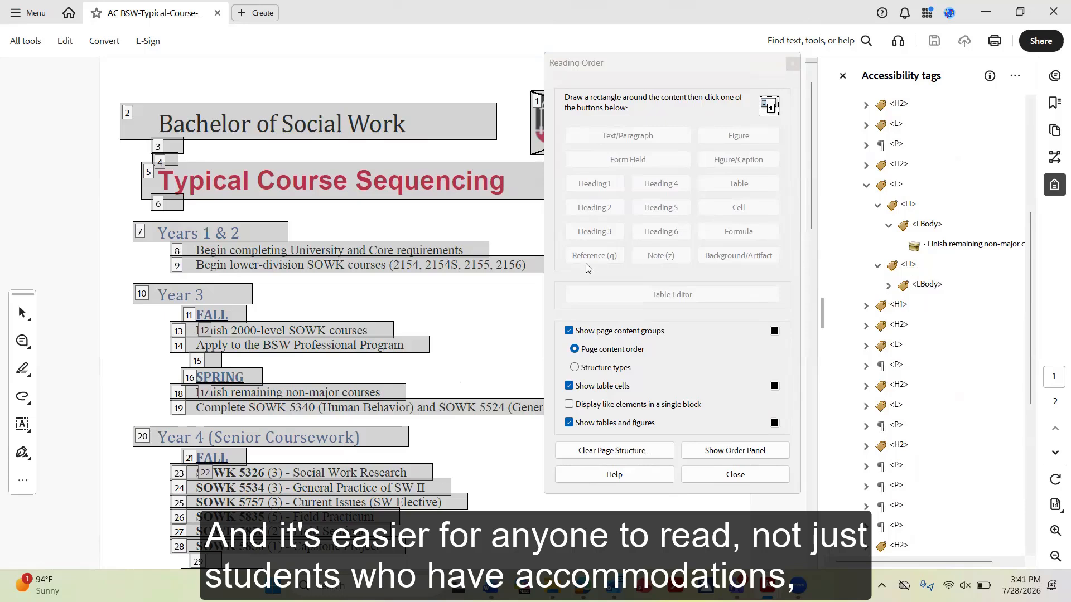
{"action": "scroll", "coordinate": [895, 293], "scroll_direction": "down", "scroll_amount": 5}
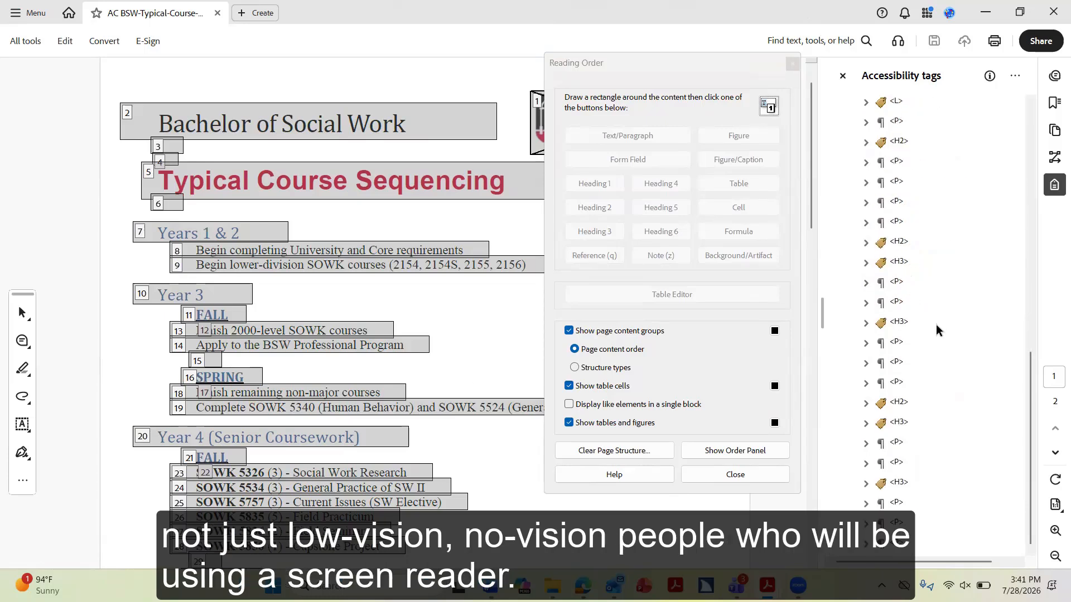
Close the accessibility tags and the Reading Order dialog, and read the clean page down to the Year 4 course lists
{"action": "left_click", "coordinate": [843, 76]}
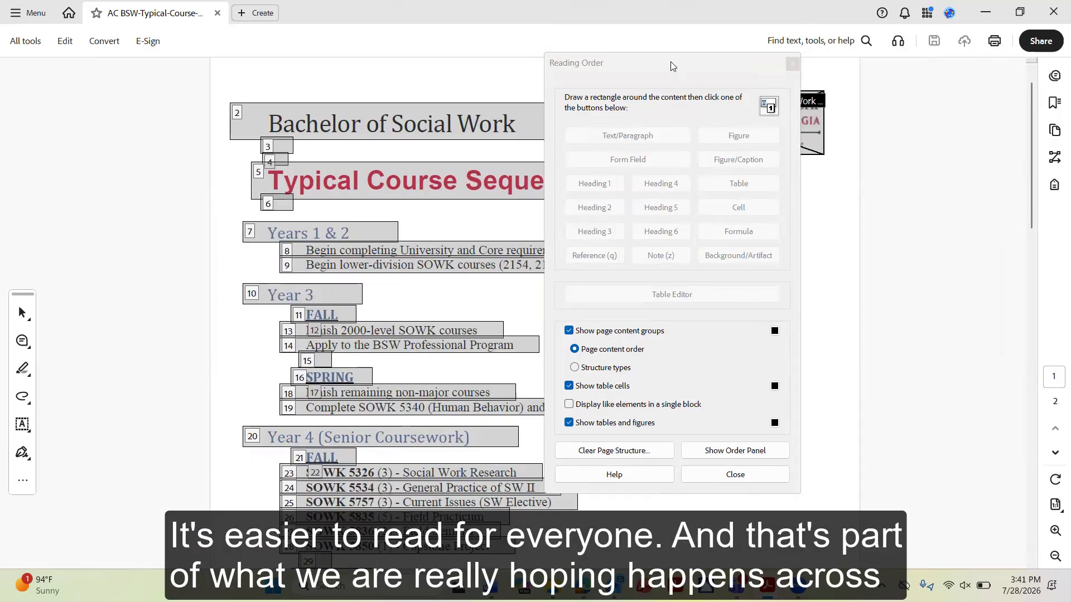
{"action": "left_click_drag", "start_coordinate": [673, 67], "coordinate": [904, 78]}
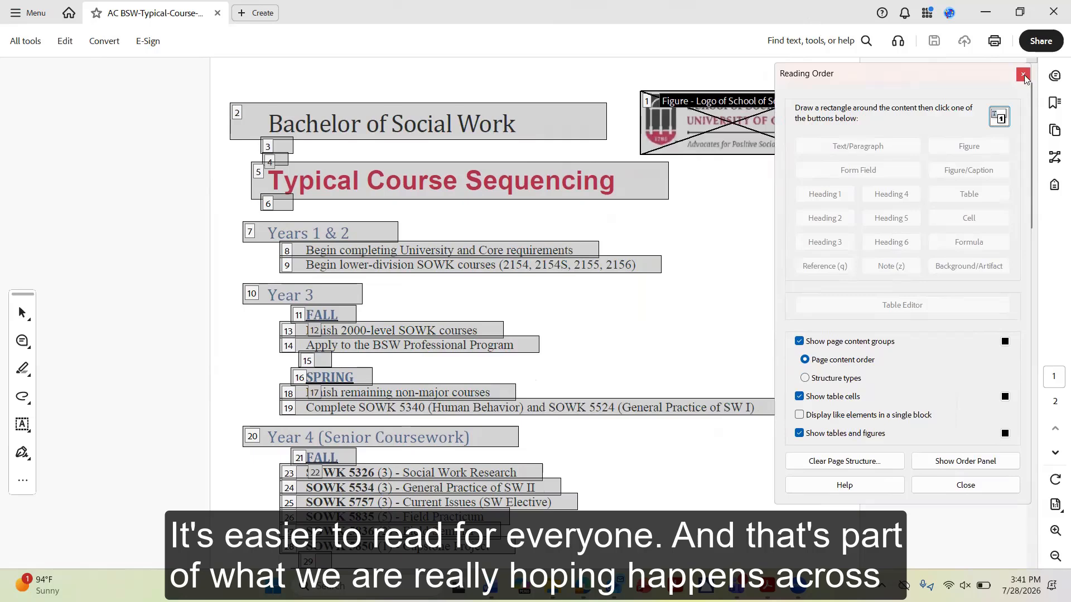
{"action": "left_click", "coordinate": [1024, 75]}
{"action": "scroll", "coordinate": [619, 284], "scroll_direction": "down", "scroll_amount": 3}
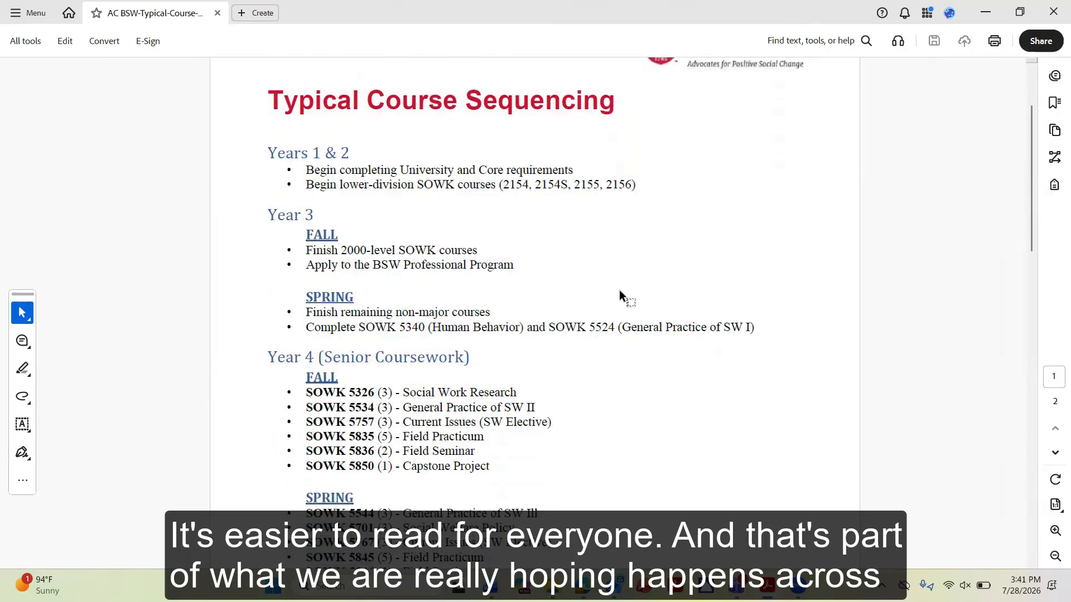
{"action": "scroll", "coordinate": [708, 282], "scroll_direction": "down", "scroll_amount": 2}
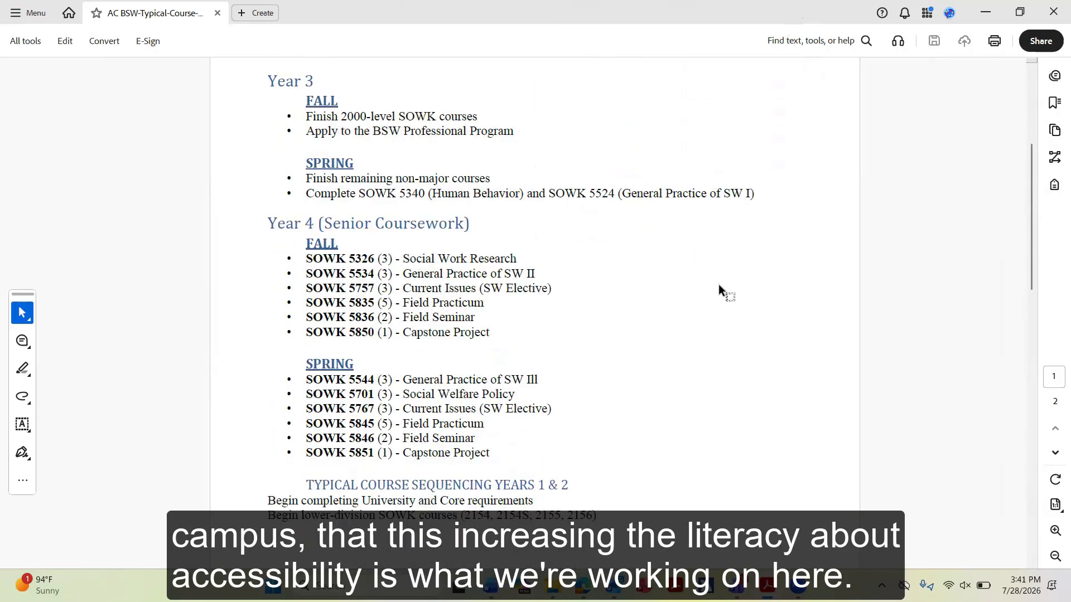
{"action": "scroll", "coordinate": [717, 283], "scroll_direction": "down", "scroll_amount": 1}
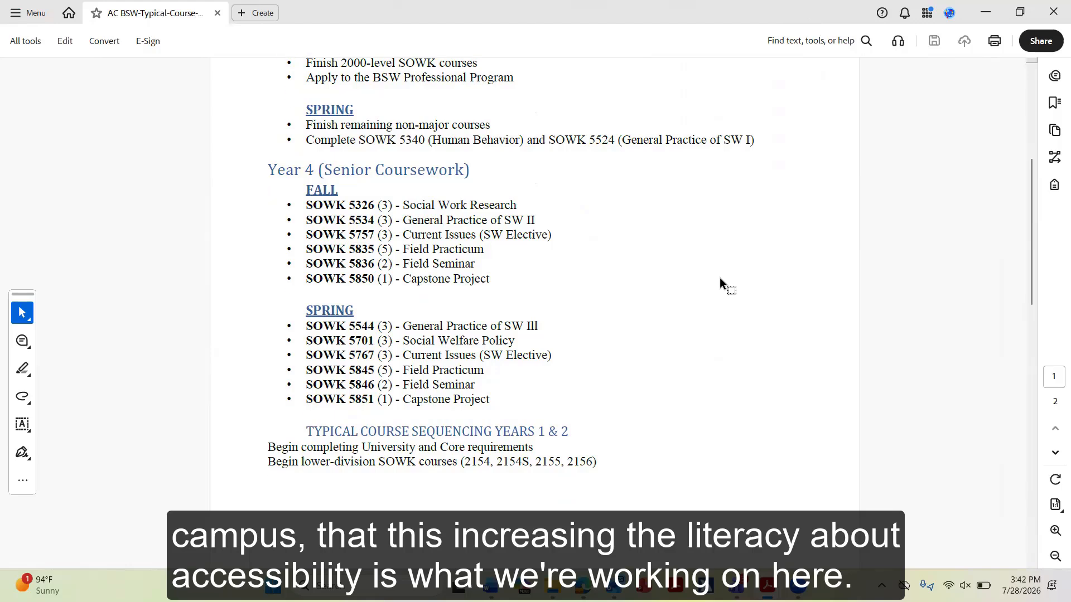
Run the accessibility check on all pages of the document with the default checking options
{"action": "left_click", "coordinate": [22, 41]}
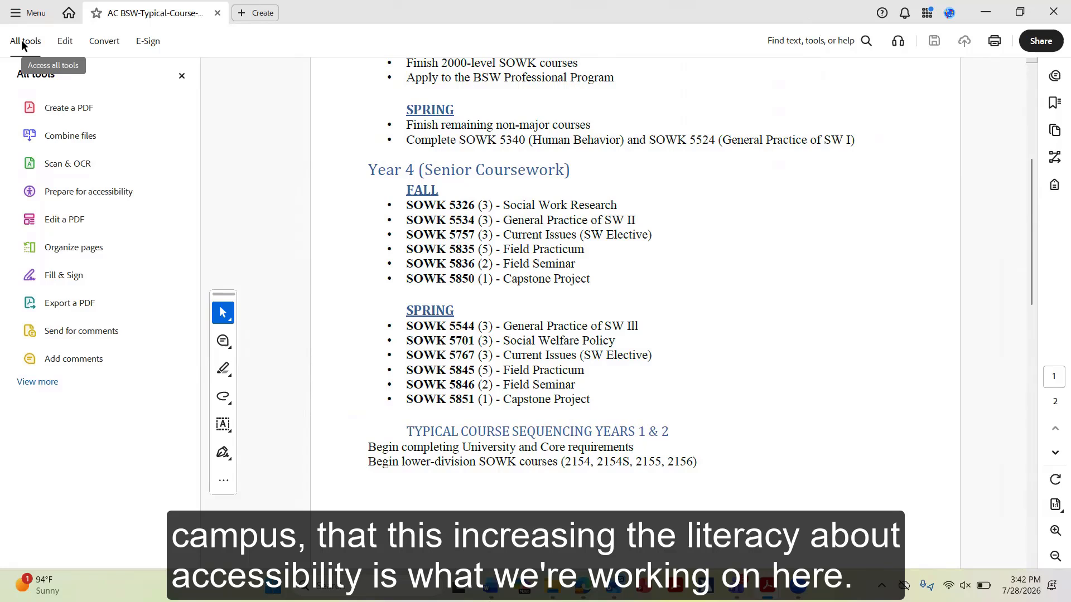
{"action": "left_click", "coordinate": [60, 192]}
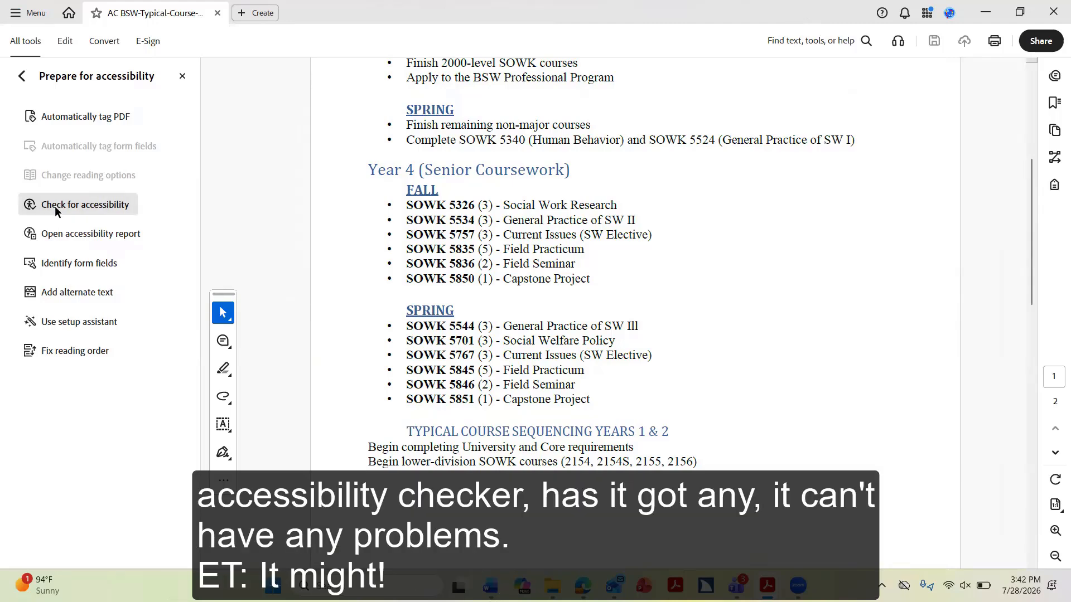
{"action": "left_click", "coordinate": [55, 205]}
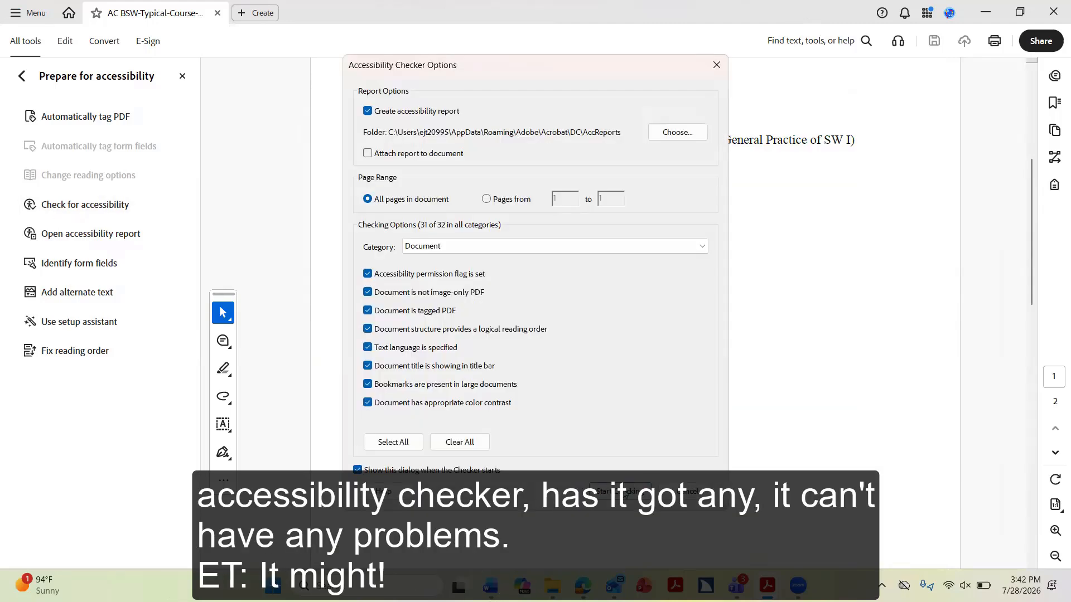
{"action": "left_click", "coordinate": [624, 492]}
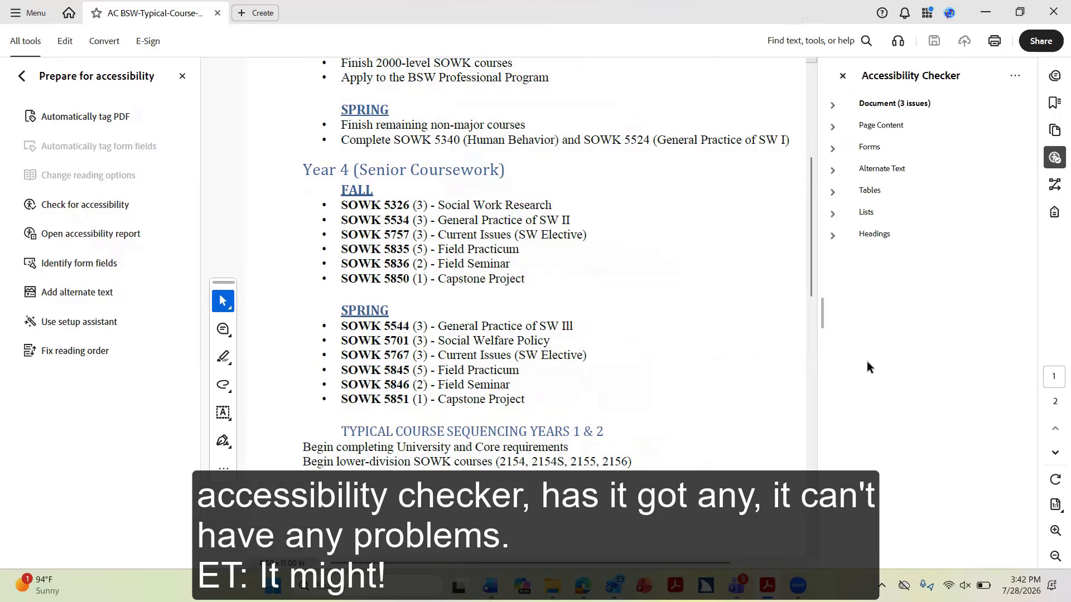
Mark the Logical Reading Order and Color contrast checks as passed in the Document results
{"action": "left_click", "coordinate": [833, 105]}
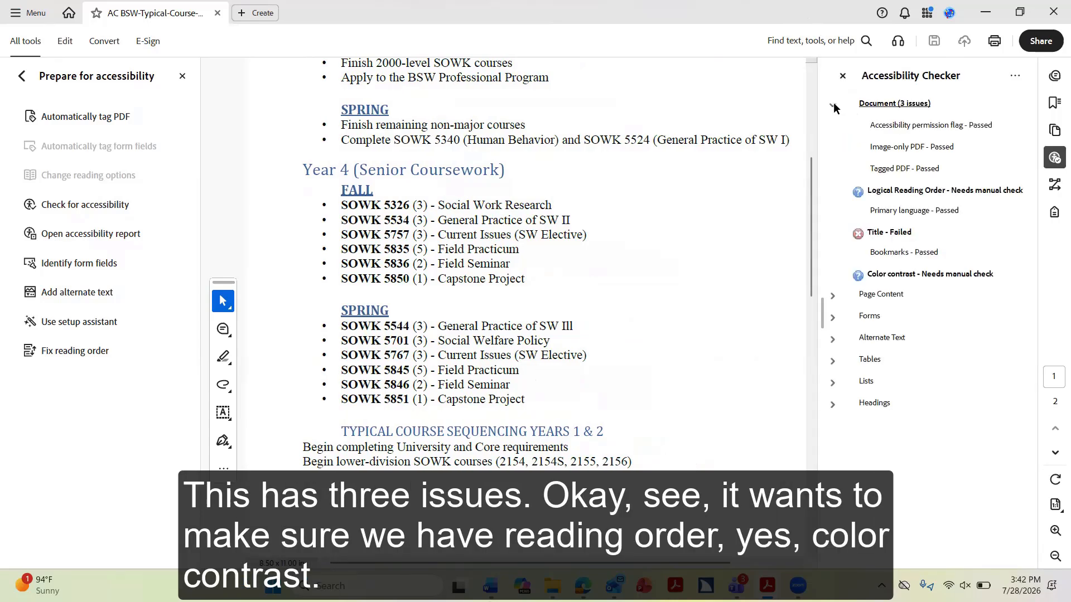
{"action": "right_click", "coordinate": [908, 193]}
{"action": "left_click", "coordinate": [929, 203]}
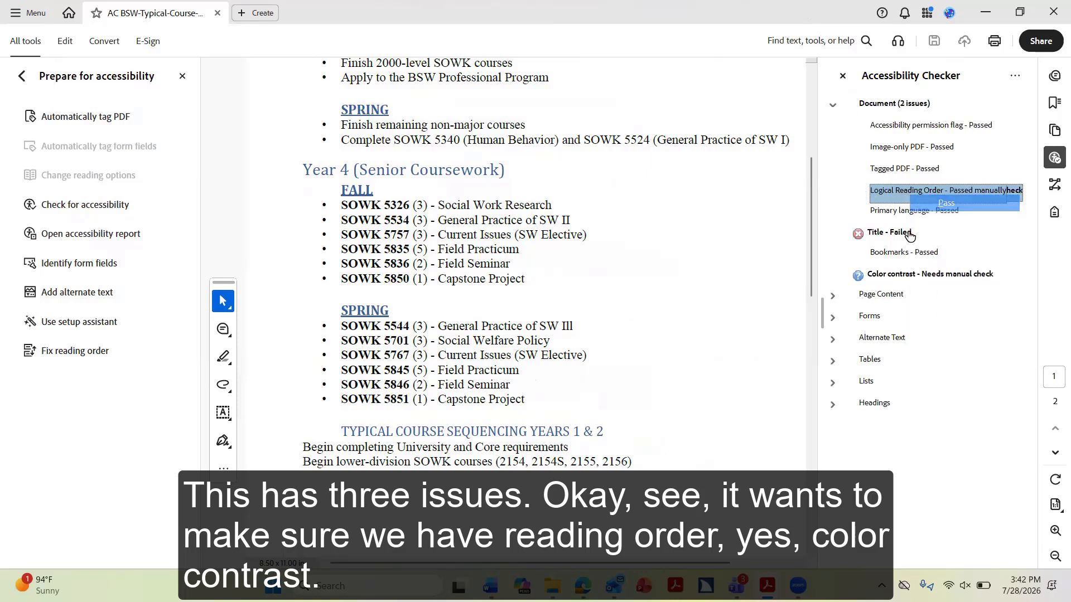
{"action": "right_click", "coordinate": [910, 275]}
{"action": "left_click", "coordinate": [931, 285]}
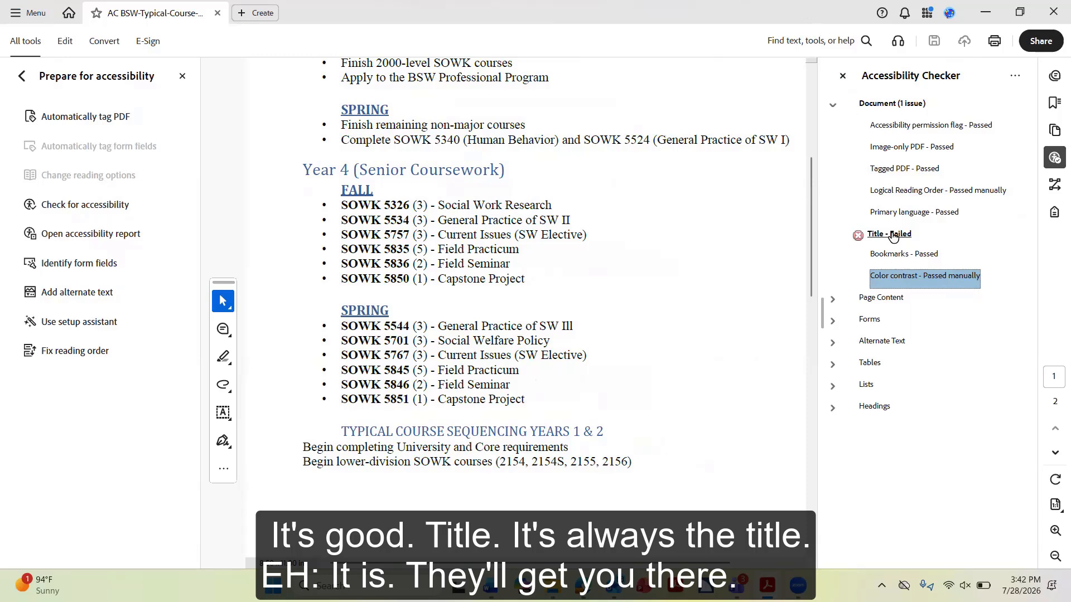
Fix the failed Title check by setting the document title to BSWSequencing, and collapse the Document results
{"action": "right_click", "coordinate": [893, 237]}
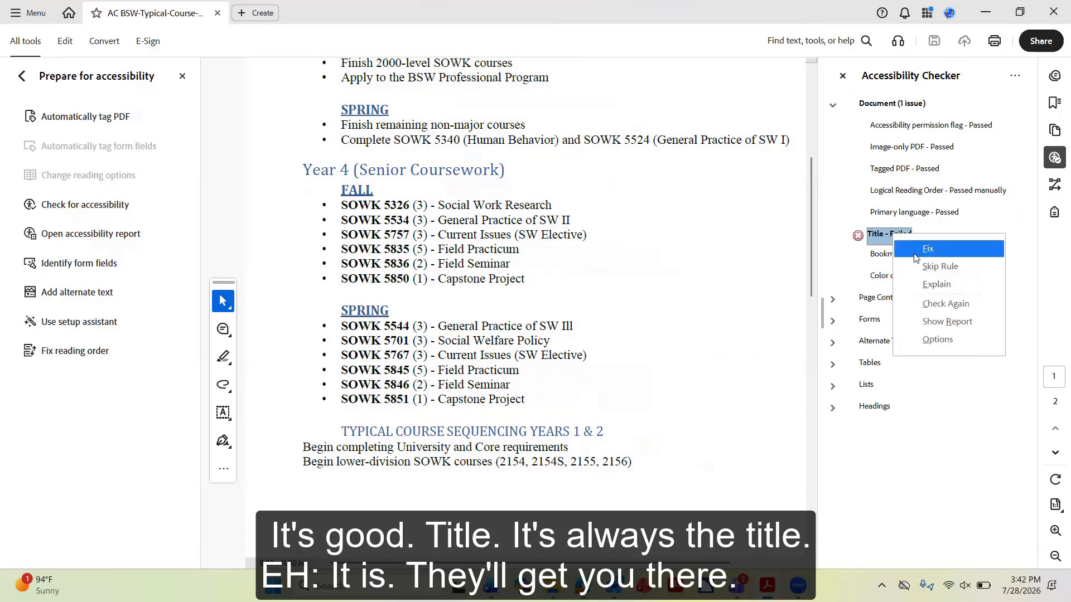
{"action": "left_click", "coordinate": [913, 252]}
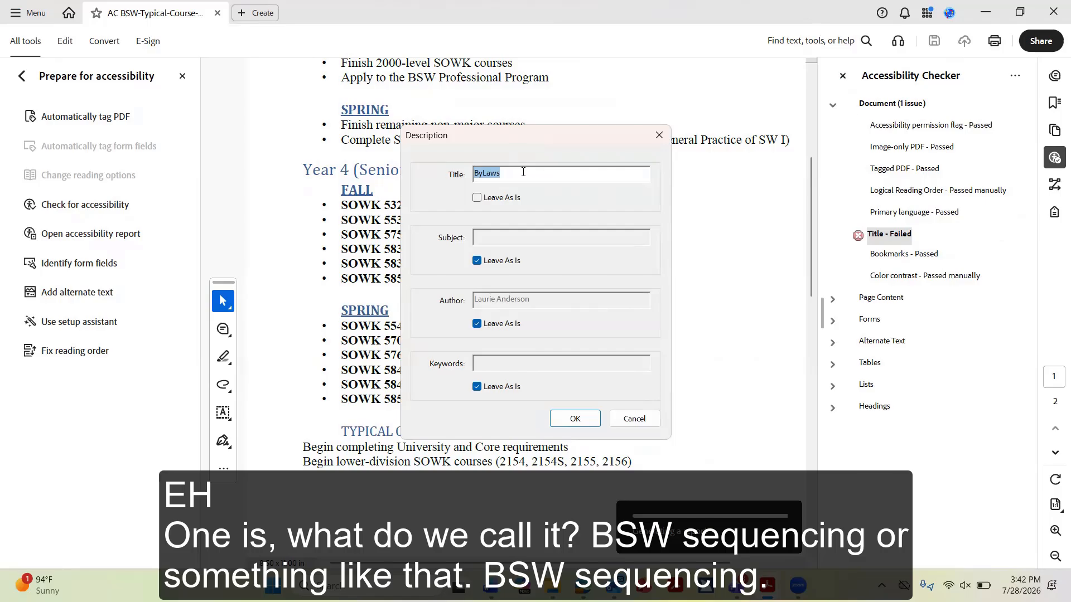
{"action": "type", "text": "BSWSequencing"}
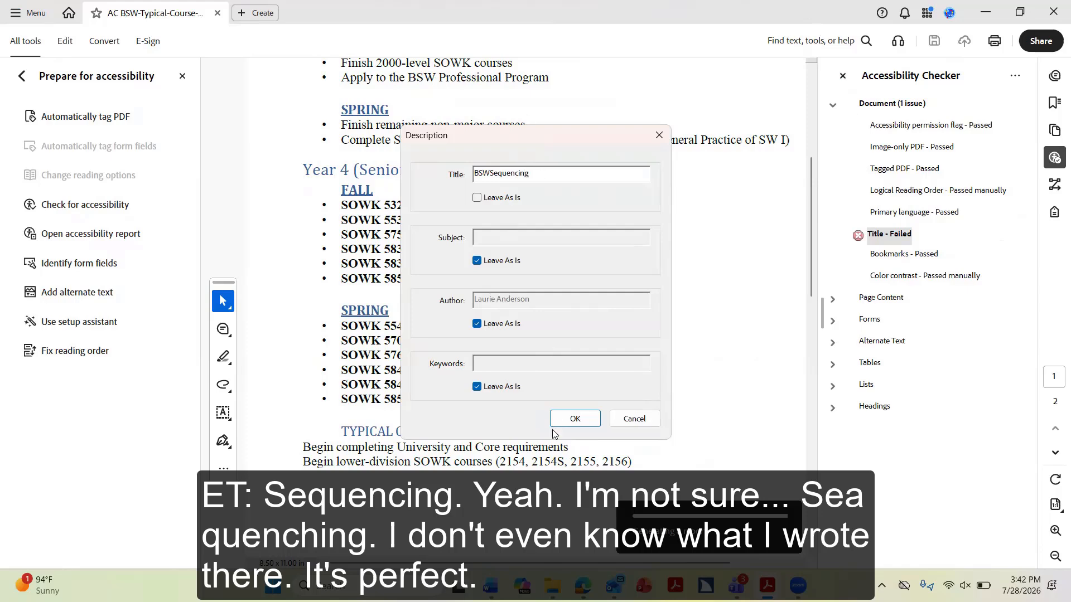
{"action": "left_click", "coordinate": [575, 419]}
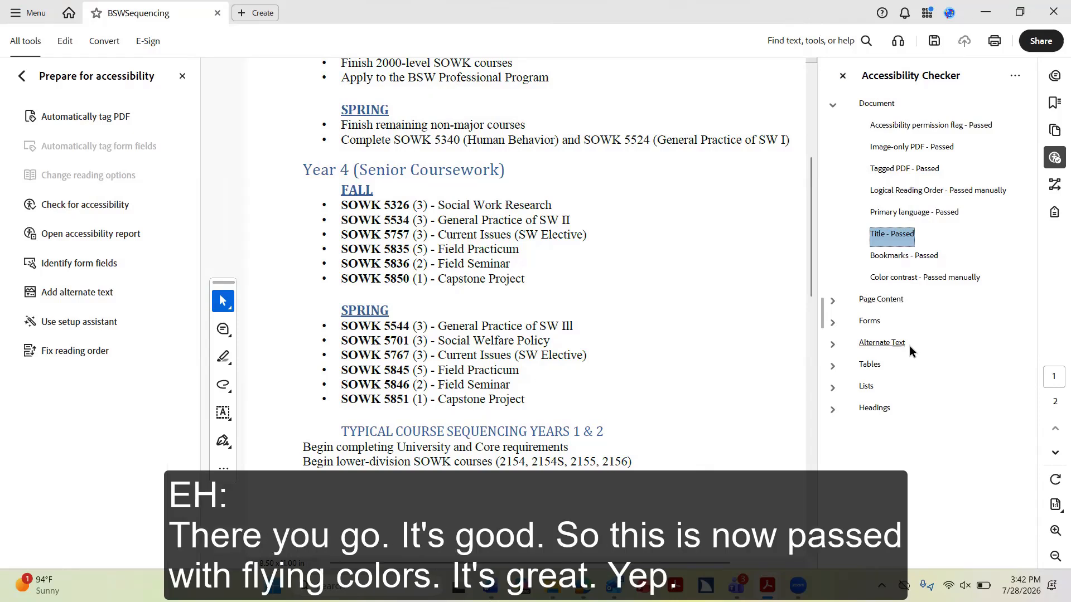
{"action": "left_click", "coordinate": [838, 108]}
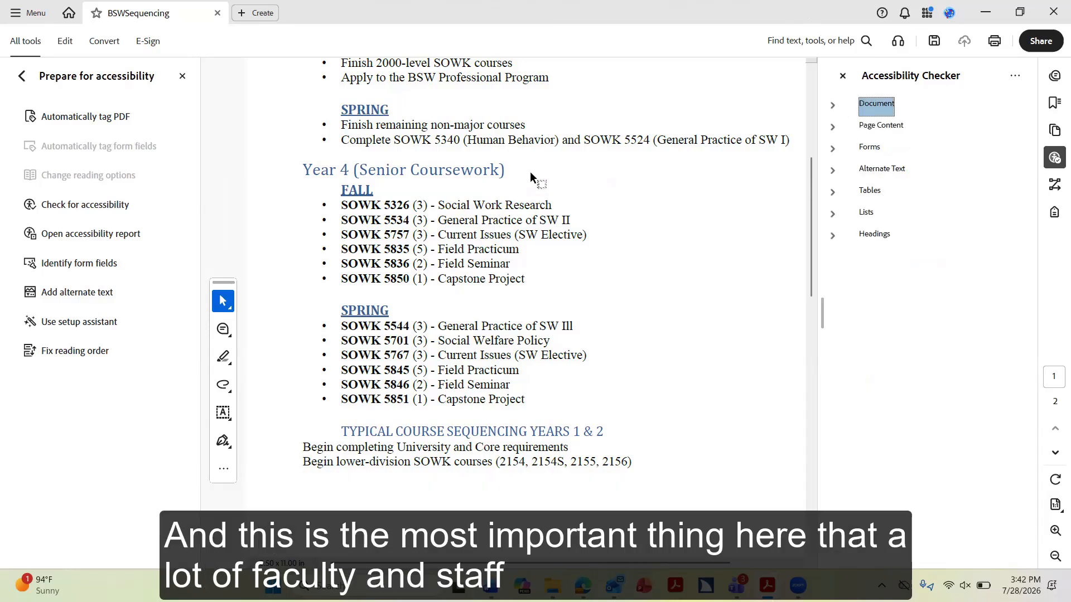
Widen the document view beside the checker results and review page 1 from the logo to the Year 4 courses
{"action": "scroll", "coordinate": [647, 269], "scroll_direction": "up", "scroll_amount": 3}
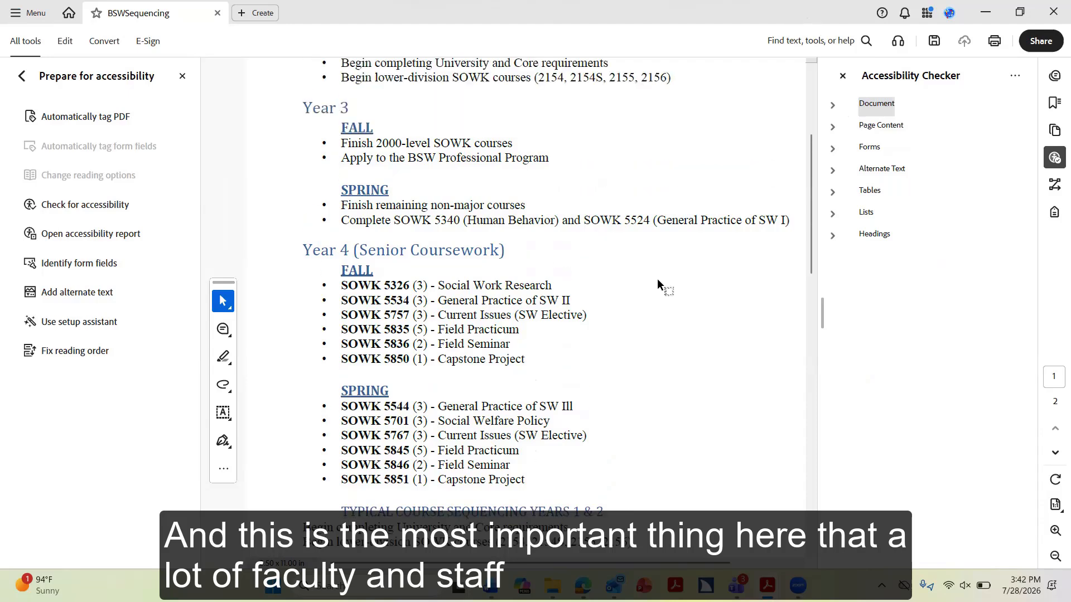
{"action": "scroll", "coordinate": [636, 286], "scroll_direction": "up", "scroll_amount": 4}
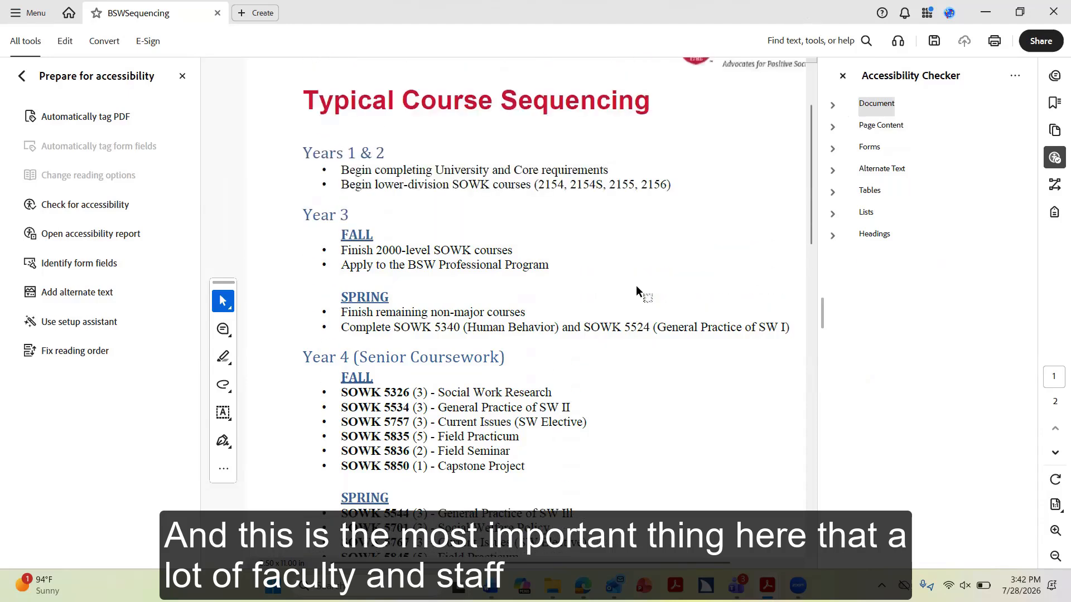
{"action": "scroll", "coordinate": [636, 286], "scroll_direction": "up", "scroll_amount": 4}
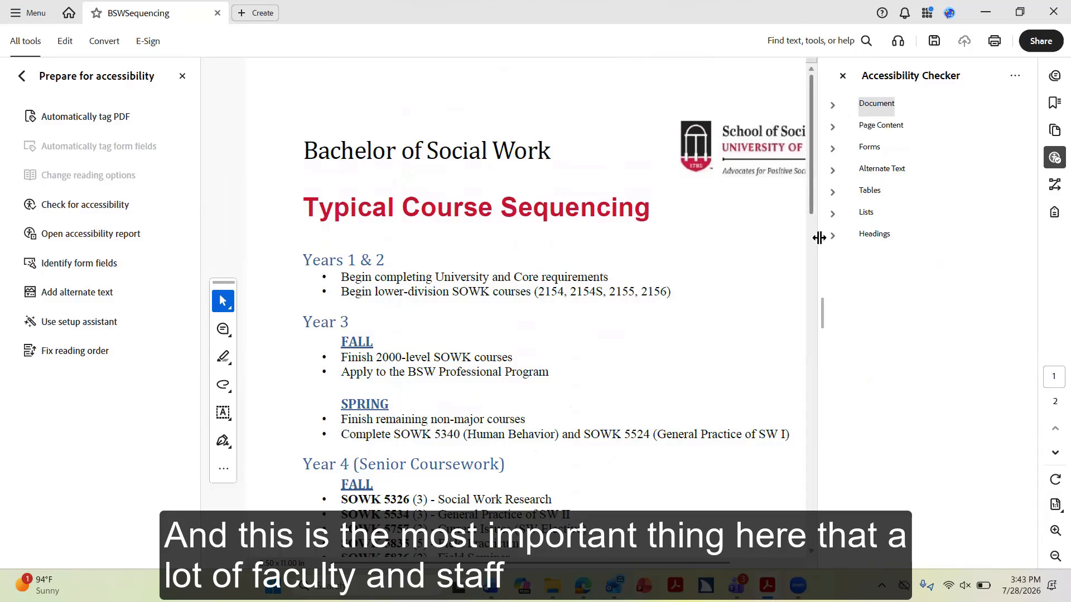
{"action": "left_click_drag", "start_coordinate": [819, 238], "coordinate": [953, 246]}
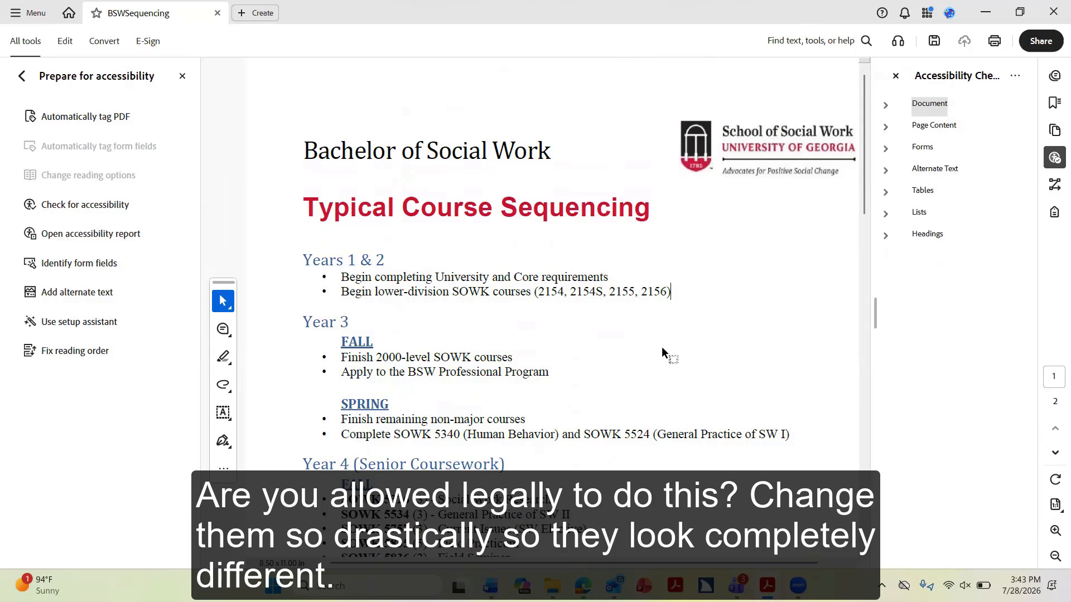
{"action": "scroll", "coordinate": [619, 346], "scroll_direction": "down", "scroll_amount": 3}
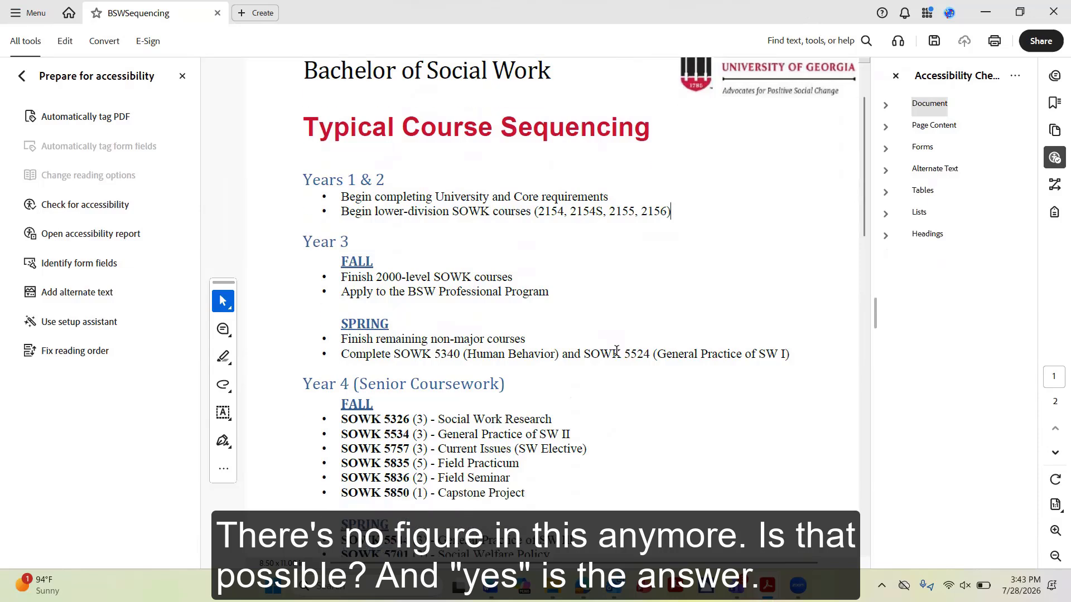
{"action": "scroll", "coordinate": [614, 351], "scroll_direction": "down", "scroll_amount": 1}
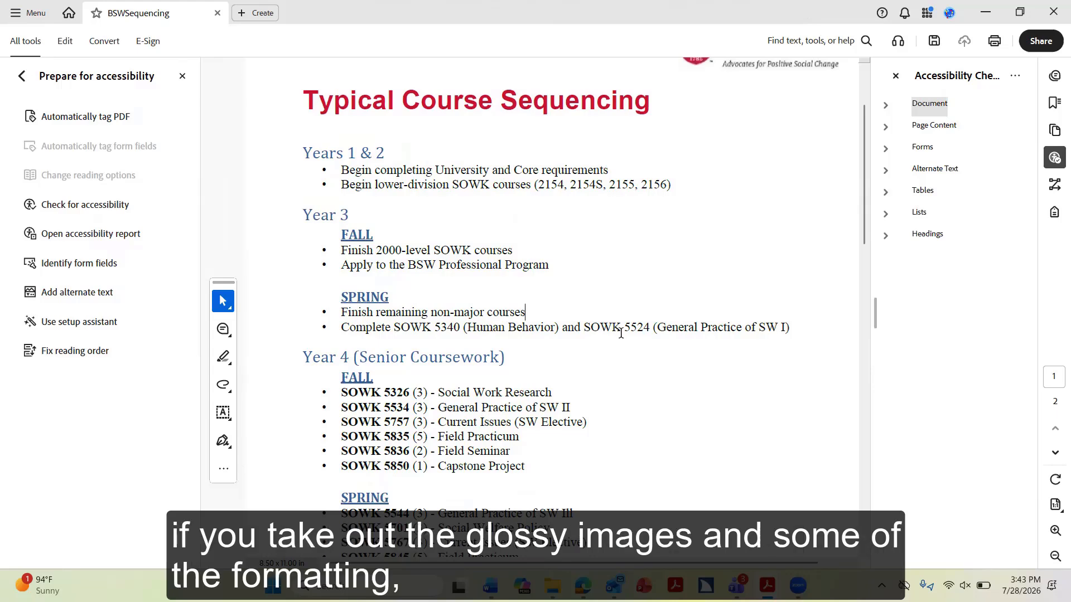
Review the rest of page 1 down to the Typical Course Sequencing Years 1 & 2 text and return to the page heading
{"action": "scroll", "coordinate": [613, 332], "scroll_direction": "down", "scroll_amount": 4}
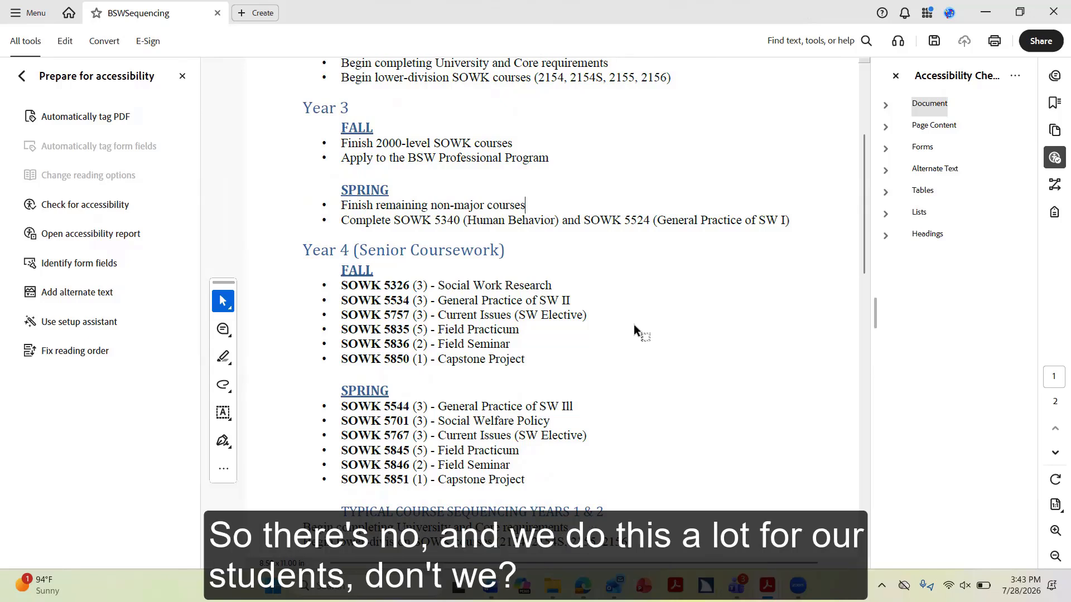
{"action": "scroll", "coordinate": [633, 326], "scroll_direction": "down", "scroll_amount": 5}
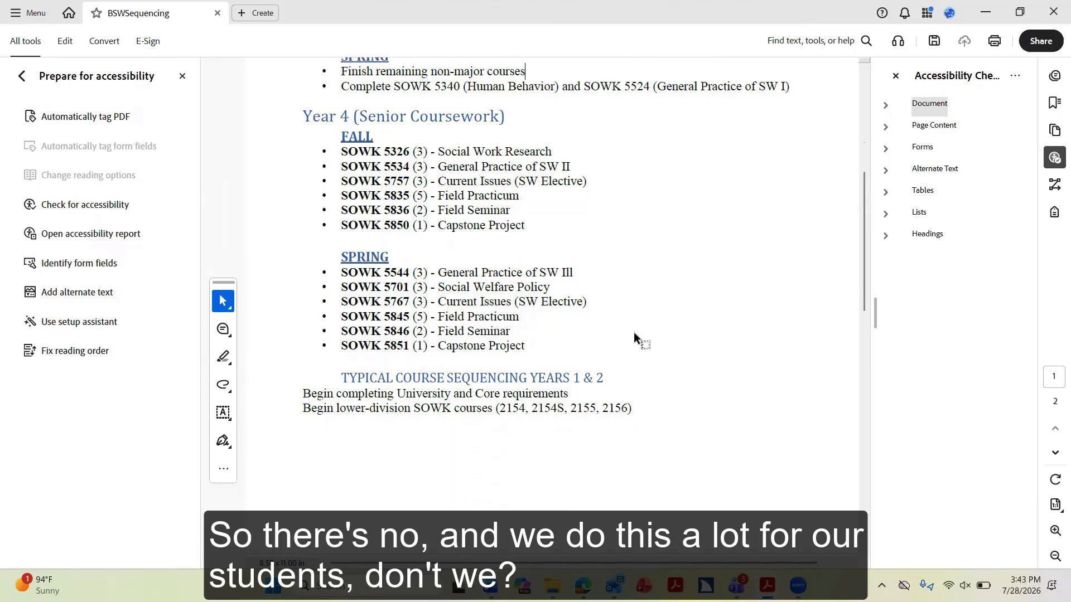
{"action": "scroll", "coordinate": [648, 326], "scroll_direction": "down", "scroll_amount": 1}
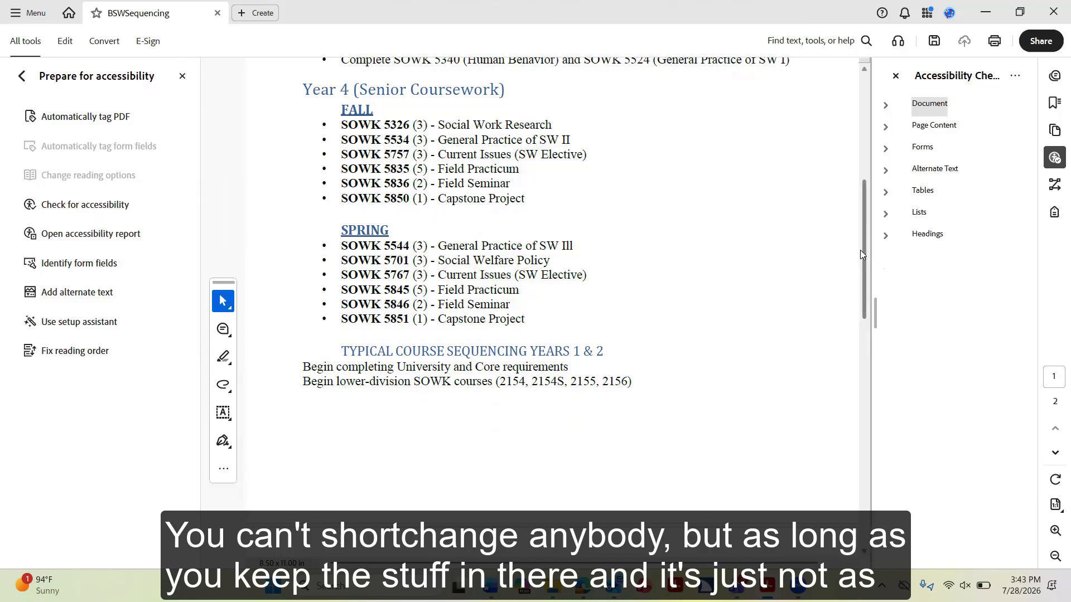
{"action": "left_click_drag", "start_coordinate": [862, 250], "coordinate": [865, 143]}
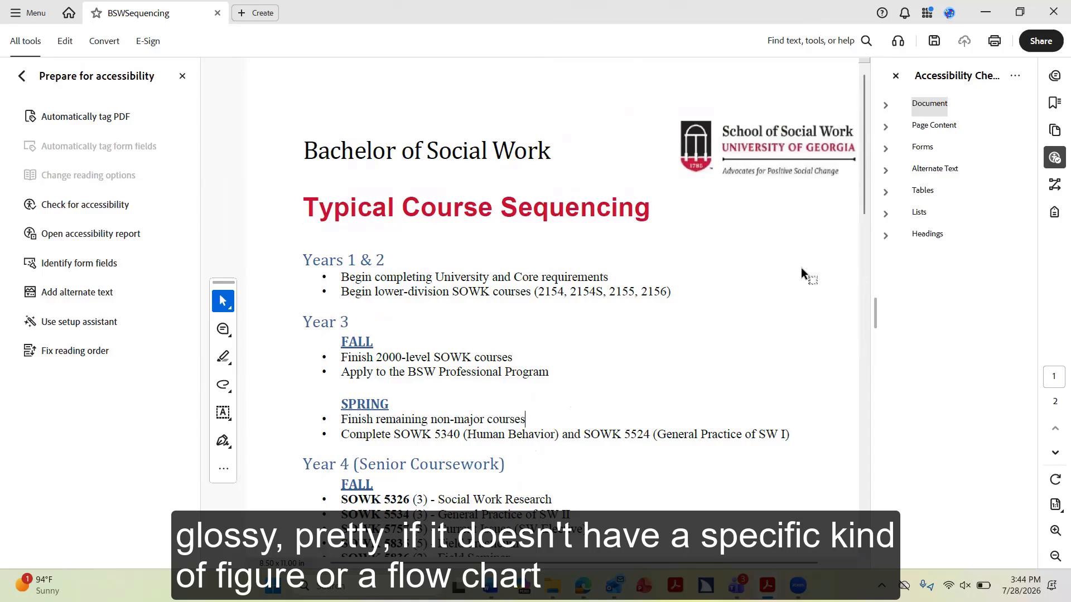
{"action": "left_click", "coordinate": [1020, 13]}
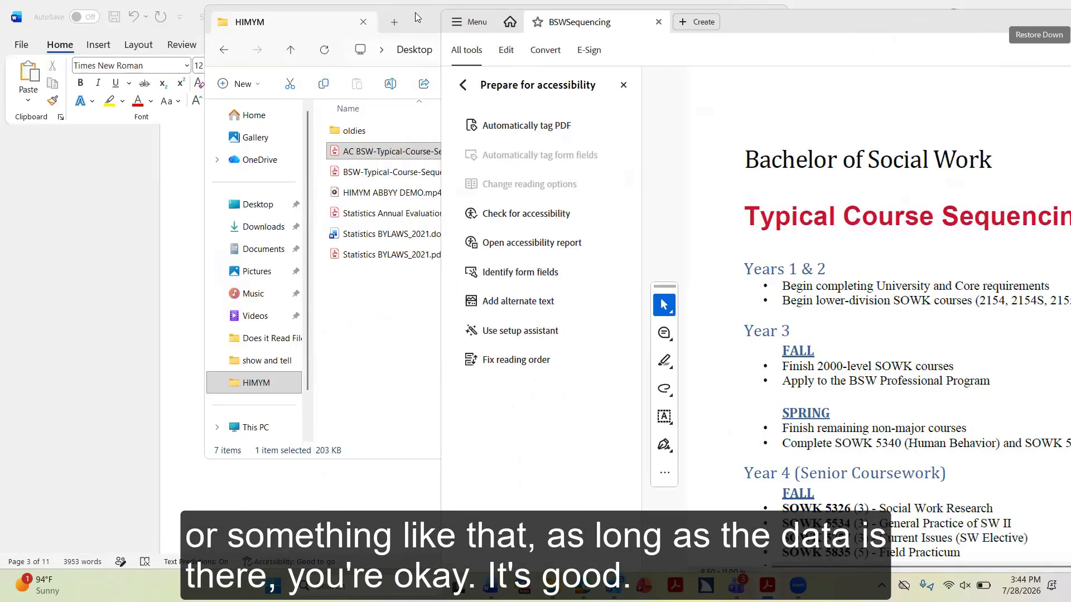
{"action": "left_click", "coordinate": [74, 207]}
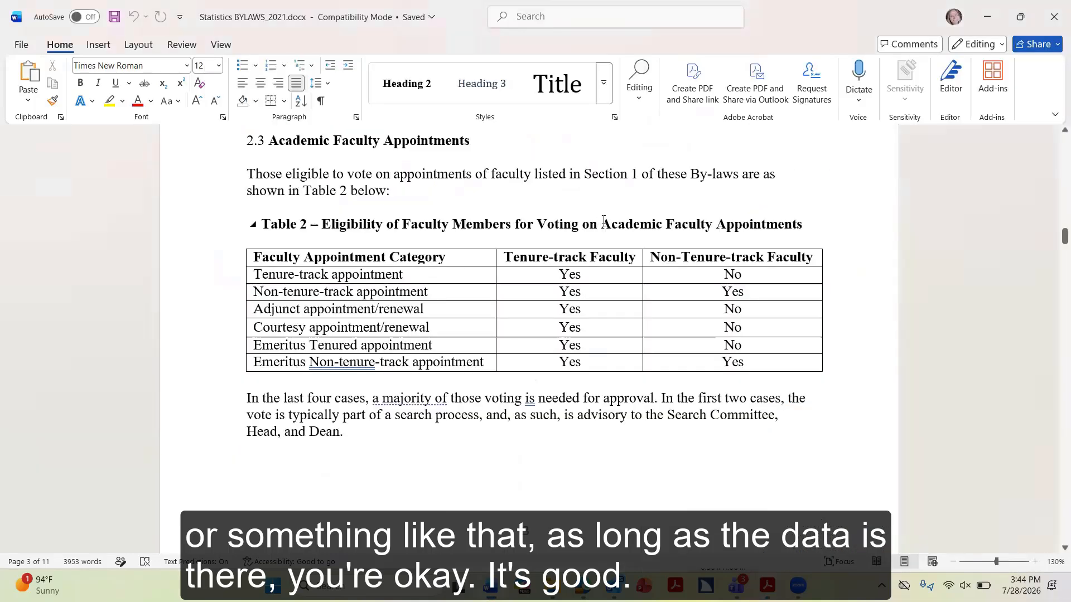
{"action": "scroll", "coordinate": [311, 218], "scroll_direction": "up", "scroll_amount": 3}
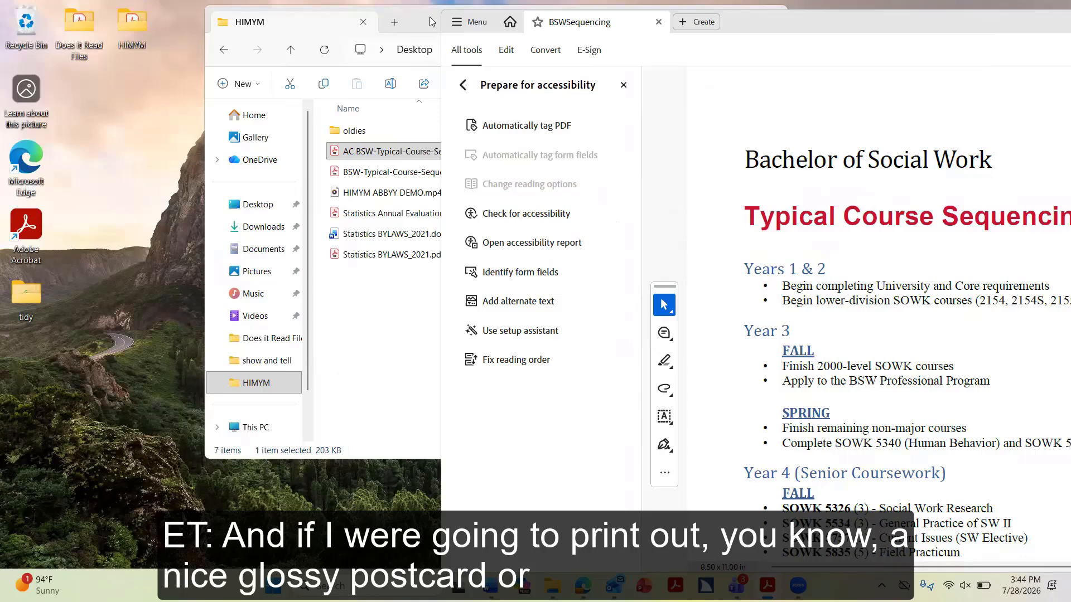
{"action": "left_click", "coordinate": [436, 21]}
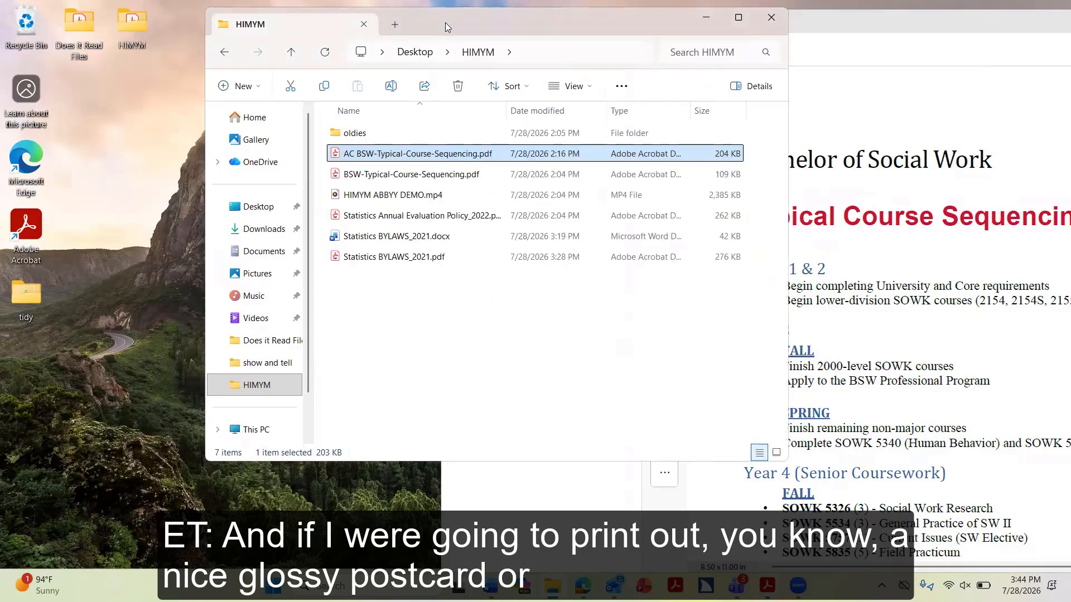
{"action": "left_click", "coordinate": [929, 28]}
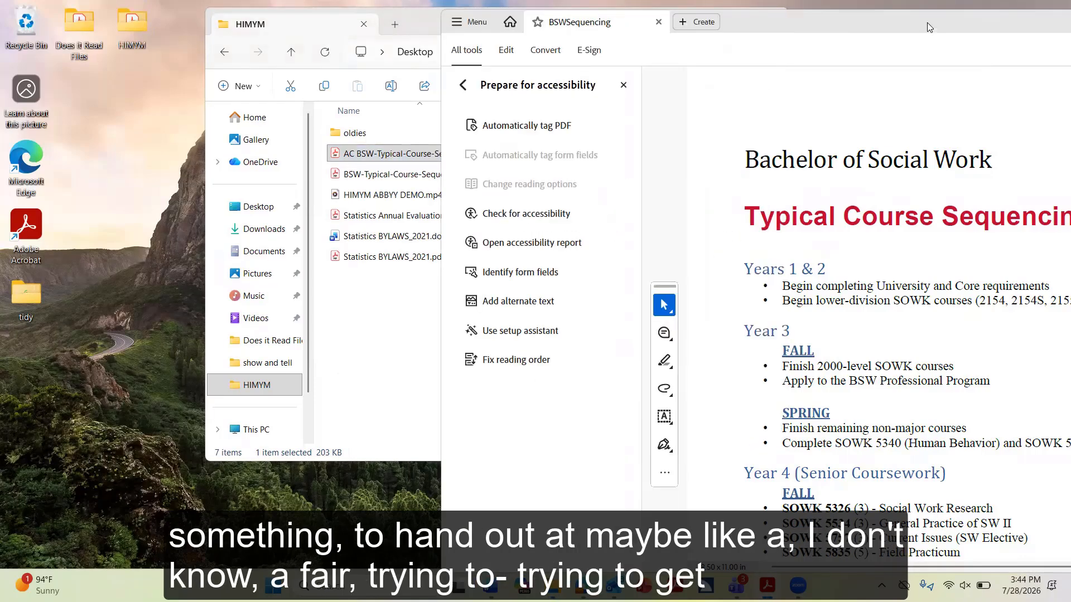
{"action": "left_click_drag", "start_coordinate": [927, 23], "coordinate": [713, 22]}
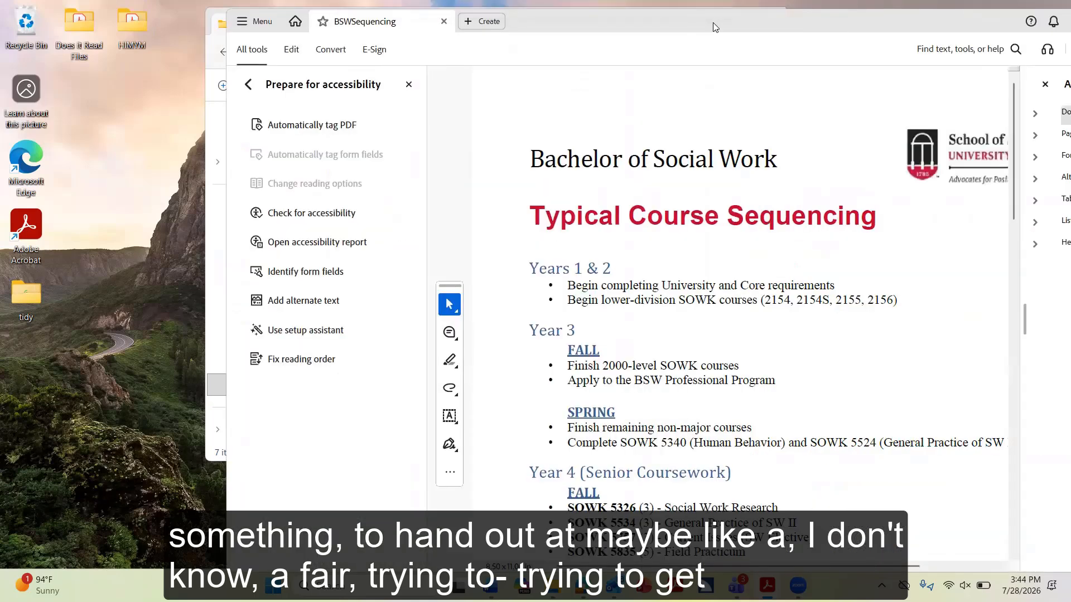
{"action": "double_click", "coordinate": [713, 23]}
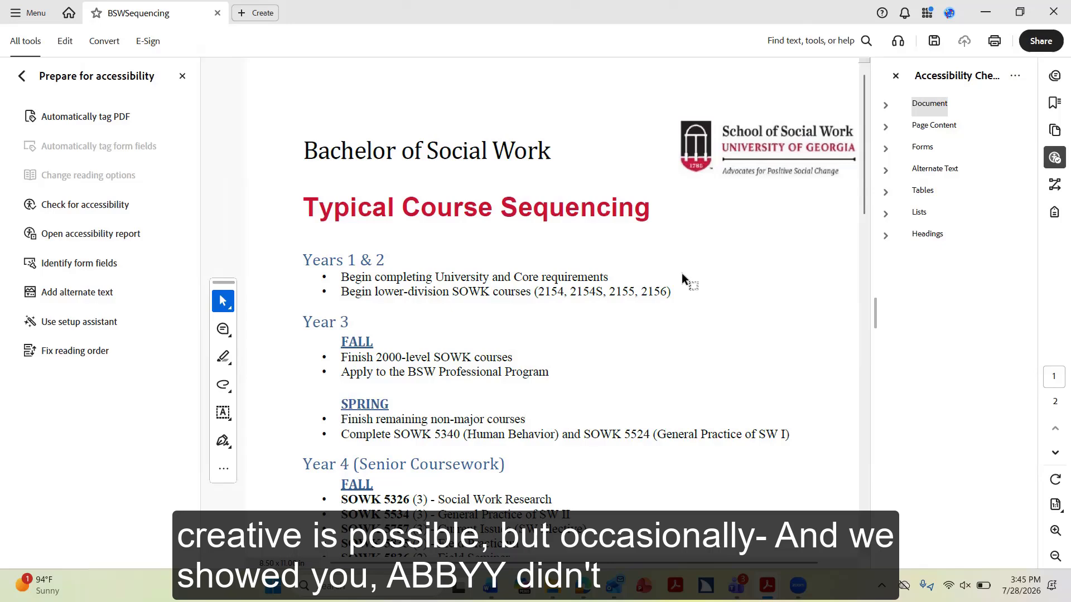
{"action": "scroll", "coordinate": [680, 274], "scroll_direction": "down", "scroll_amount": 3}
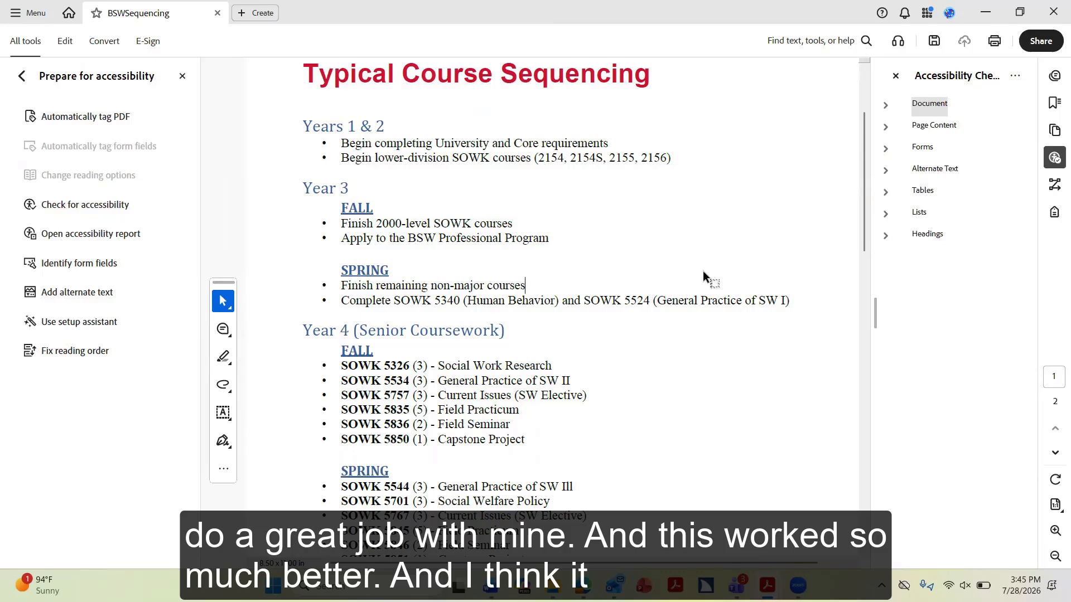
{"action": "scroll", "coordinate": [703, 270], "scroll_direction": "down", "scroll_amount": 1}
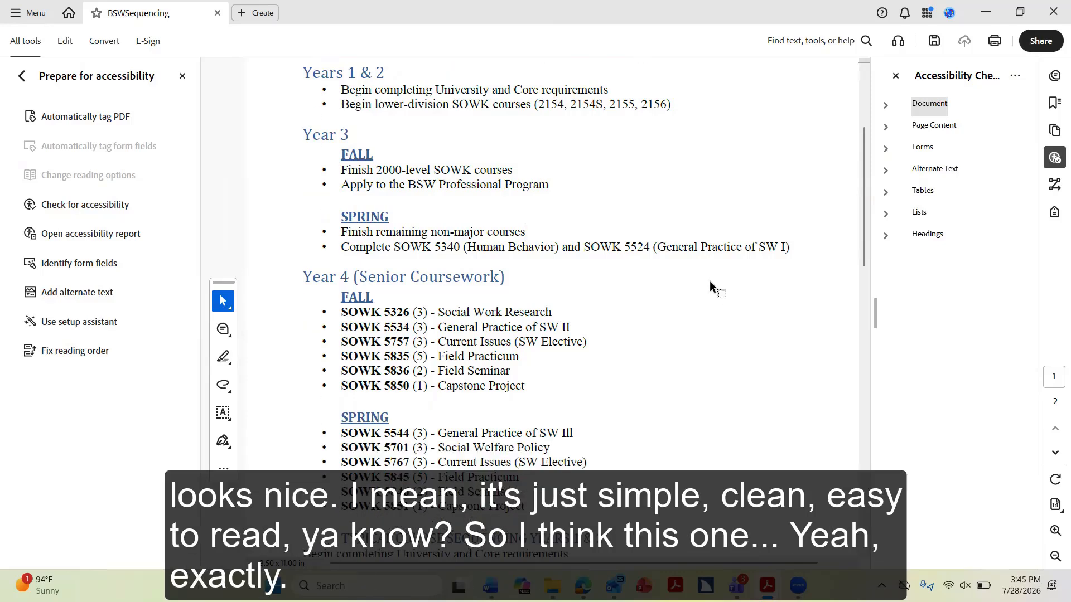
{"action": "scroll", "coordinate": [697, 280], "scroll_direction": "up", "scroll_amount": 1}
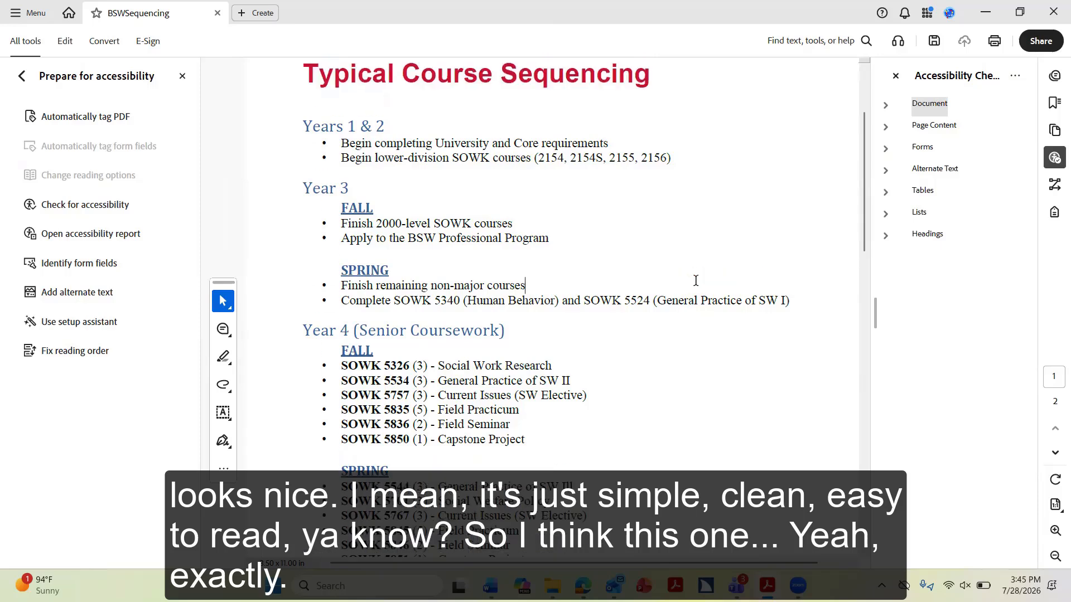
{"action": "scroll", "coordinate": [697, 280], "scroll_direction": "up", "scroll_amount": 2}
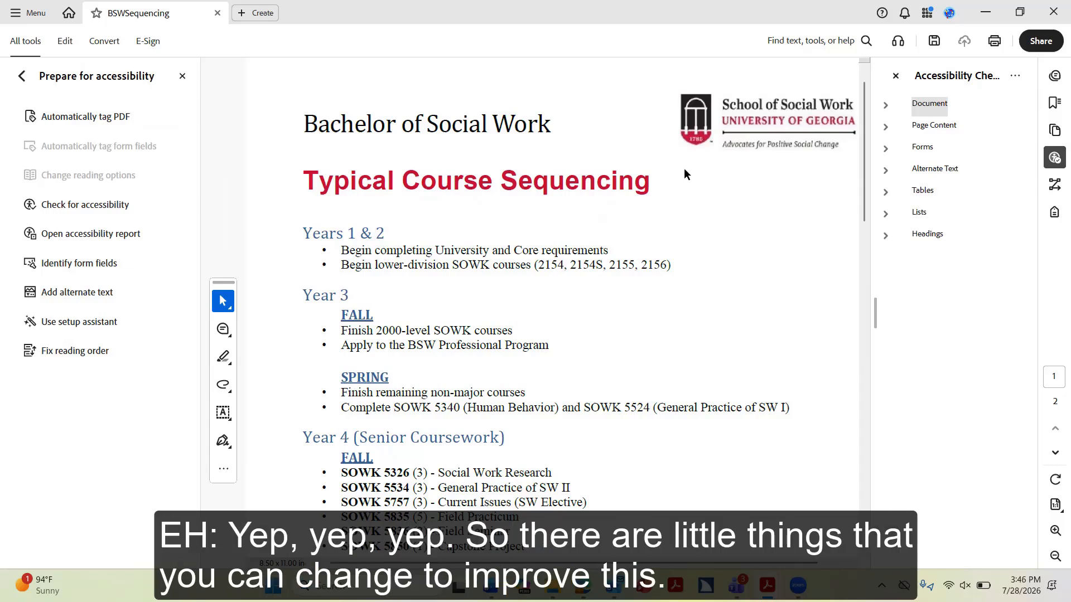
{"action": "left_click", "coordinate": [669, 271]}
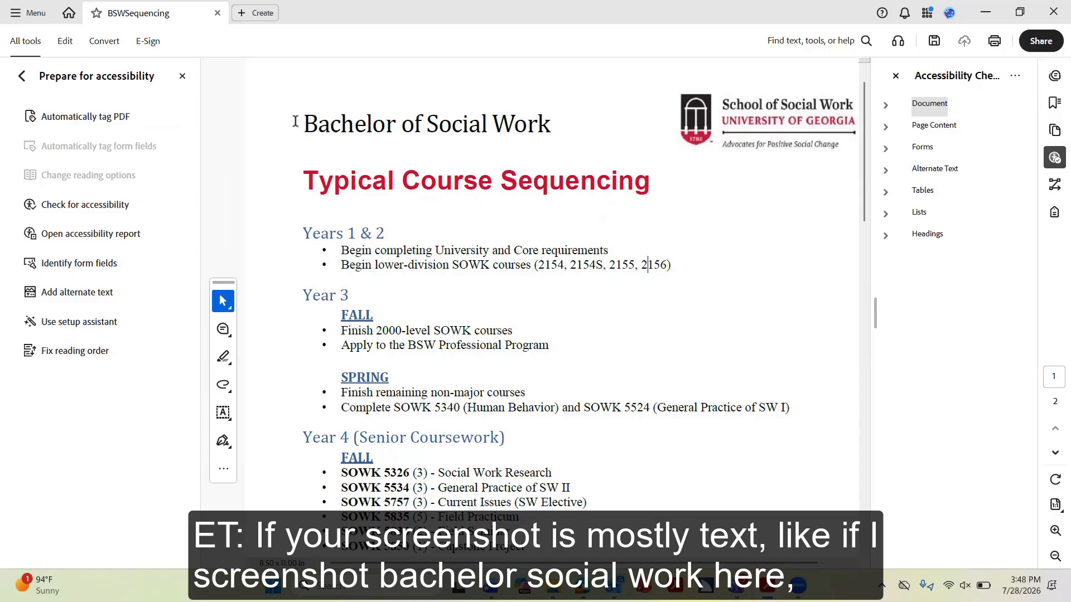
Highlight the Bachelor of Social Work heading and the School of Social Work logo on page 1, and clear the selection
{"action": "left_click_drag", "start_coordinate": [302, 123], "coordinate": [520, 132]}
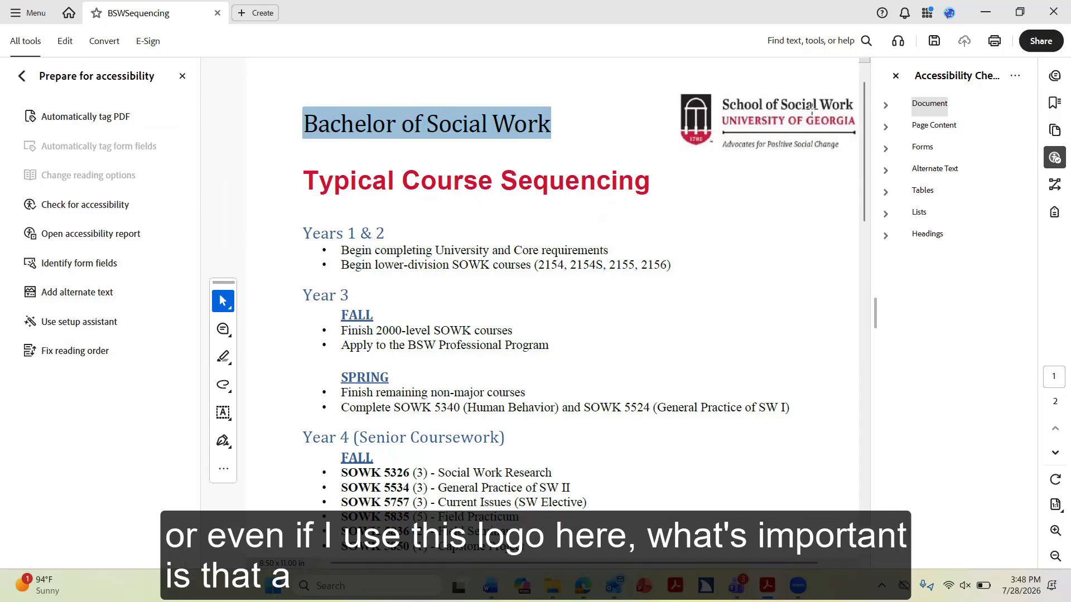
{"action": "mouse_move", "coordinate": [745, 124]}
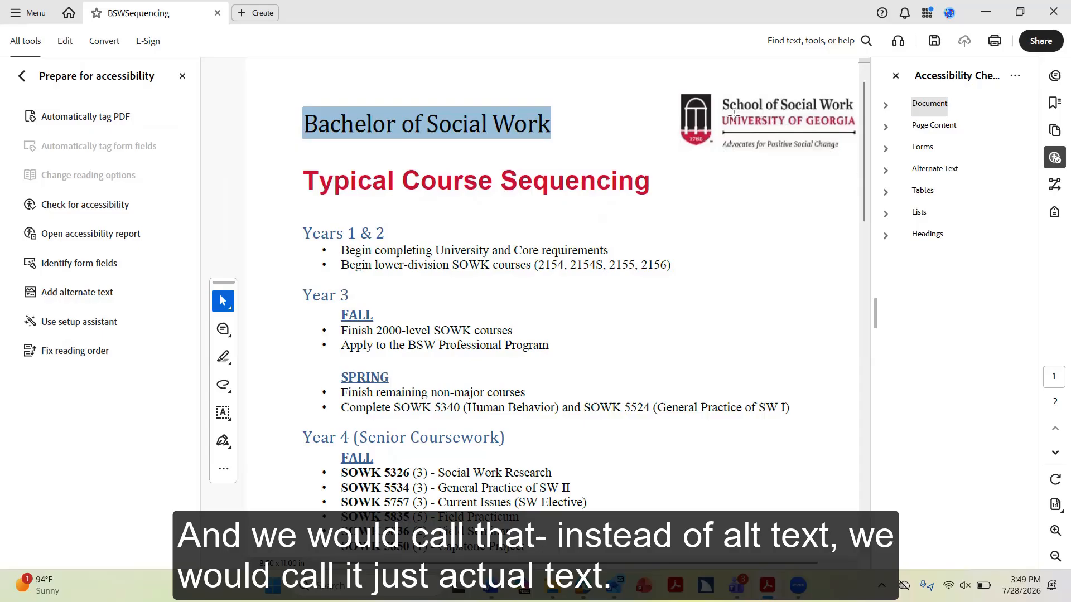
{"action": "left_click", "coordinate": [733, 115]}
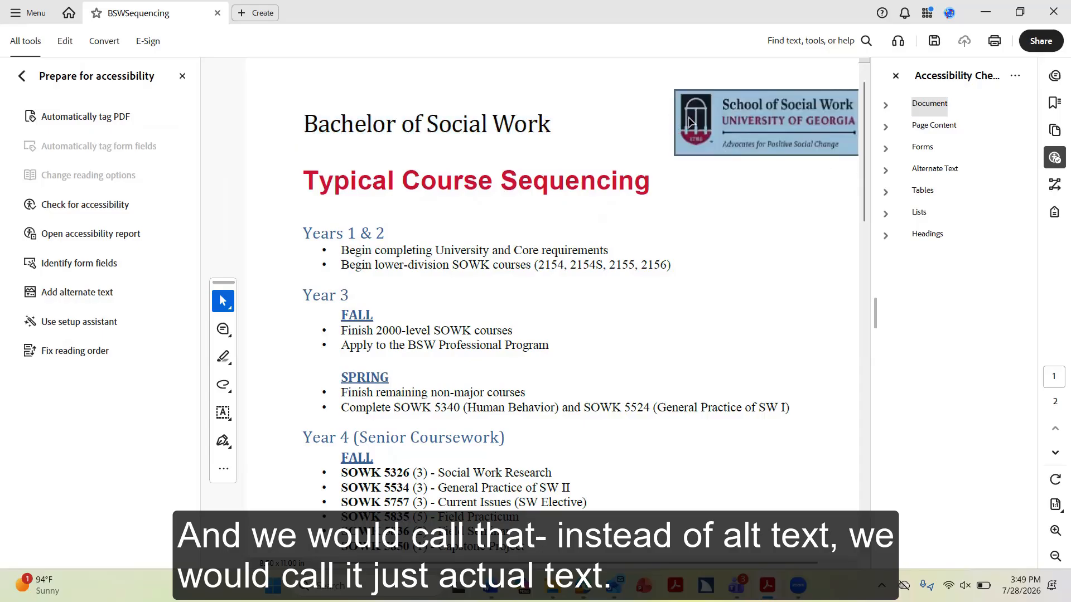
{"action": "mouse_move", "coordinate": [714, 121]}
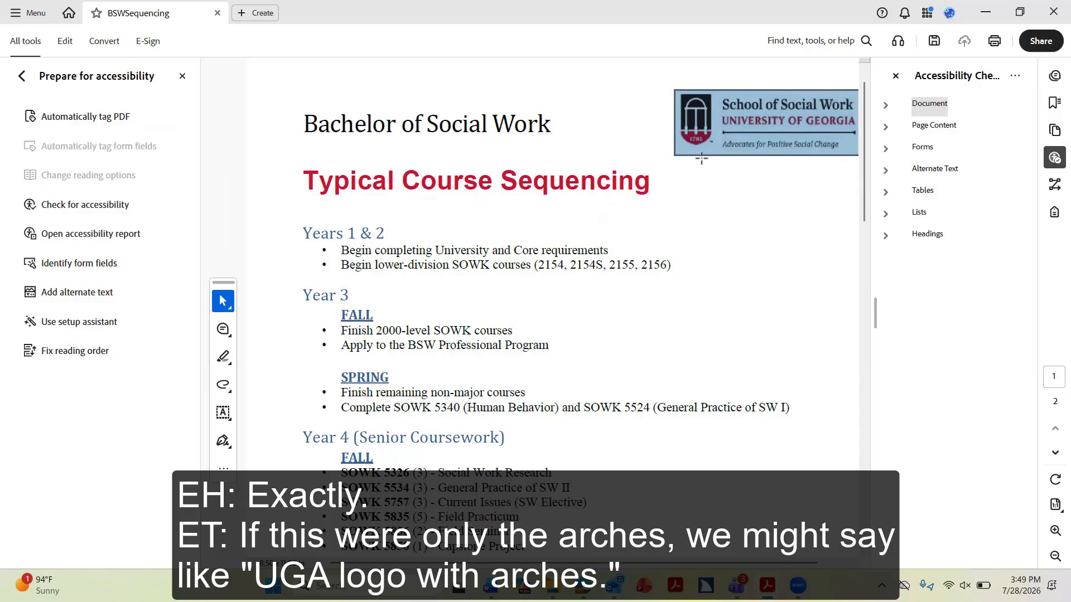
{"action": "left_click", "coordinate": [738, 169]}
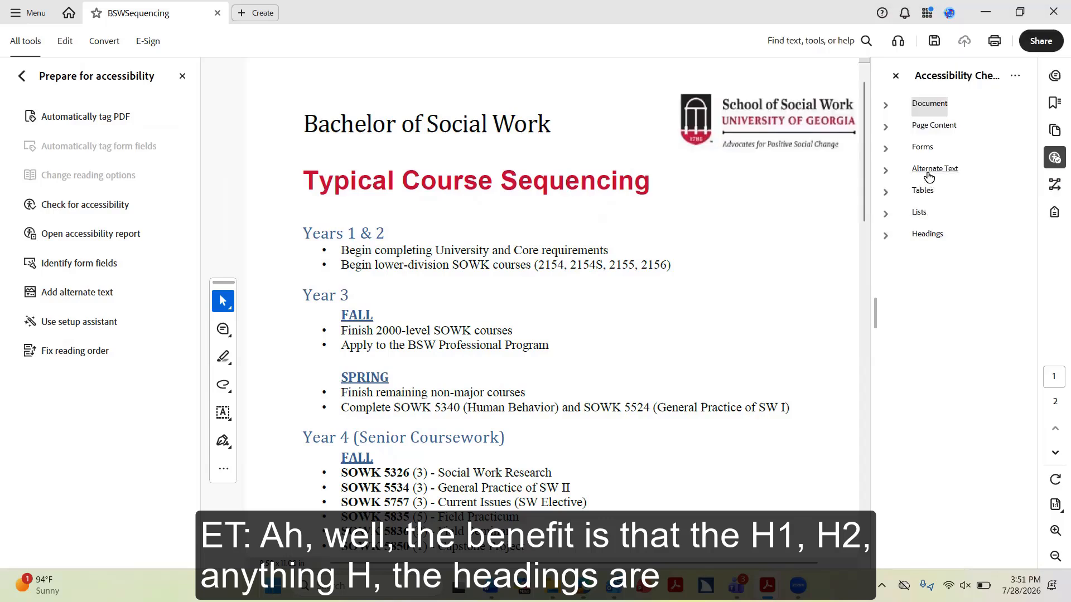
Show the document's bookmarks and jump through Year 3, its FALL and SPRING entries, and Year 4 (Senior Coursework)
{"action": "left_click", "coordinate": [1052, 105]}
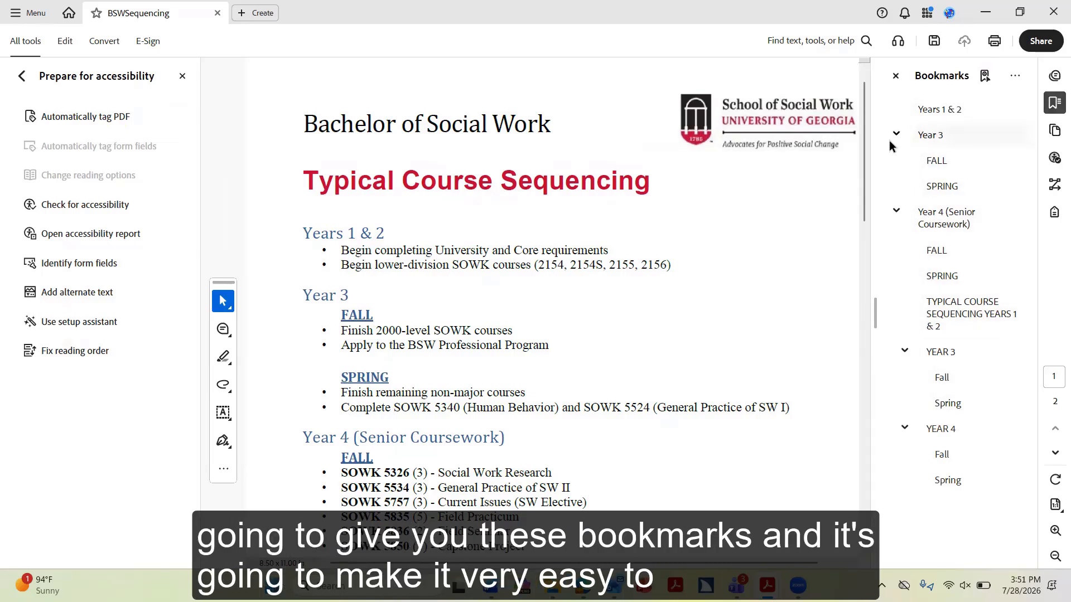
{"action": "left_click", "coordinate": [919, 136]}
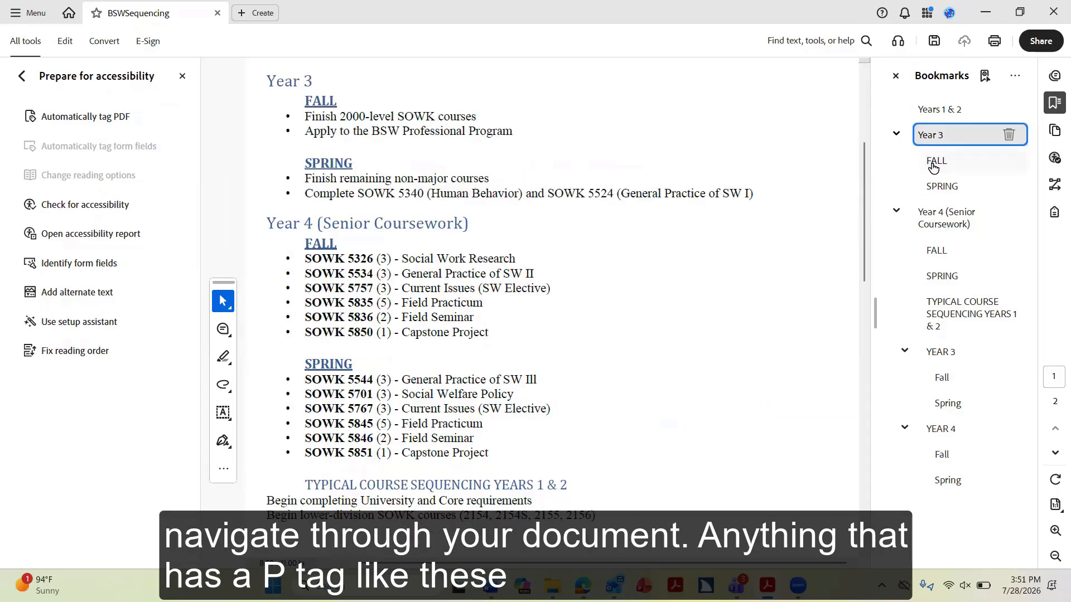
{"action": "left_click", "coordinate": [937, 161]}
{"action": "left_click", "coordinate": [941, 187]}
{"action": "left_click", "coordinate": [940, 218]}
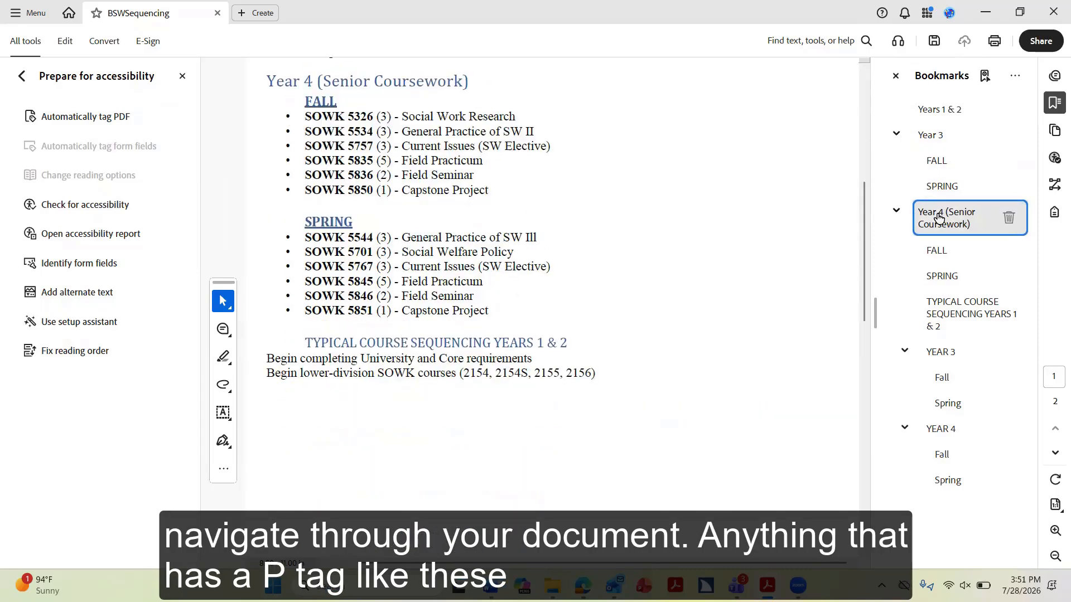
Highlight the Year 4 Fall course lines and the two plain paragraphs under Typical Course Sequencing Years 1 & 2
{"action": "left_click_drag", "start_coordinate": [375, 133], "coordinate": [379, 191]}
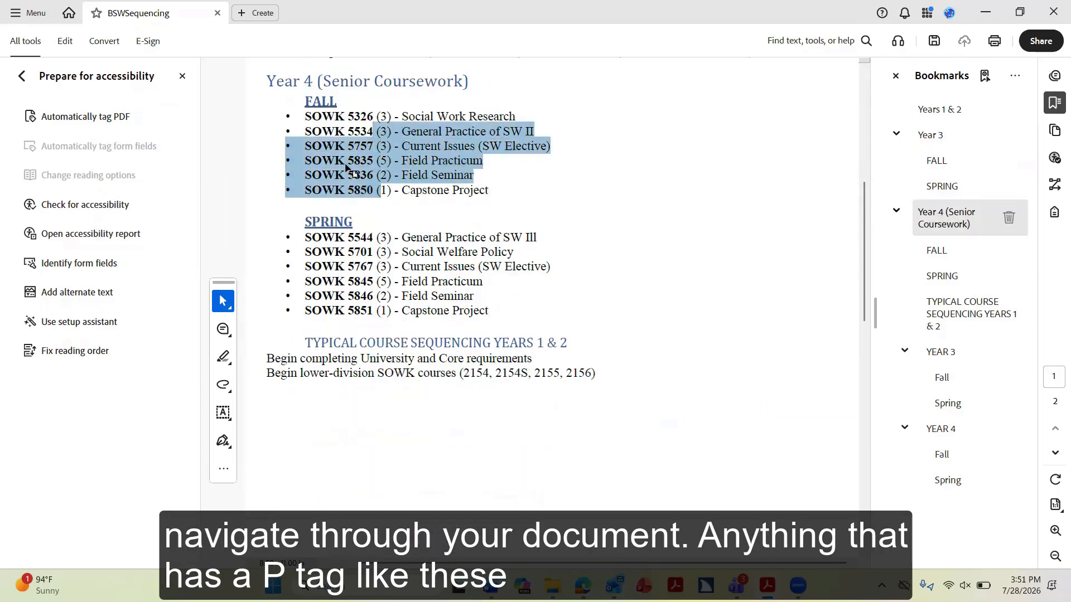
{"action": "left_click_drag", "start_coordinate": [300, 359], "coordinate": [385, 376]}
{"action": "left_click", "coordinate": [362, 372]}
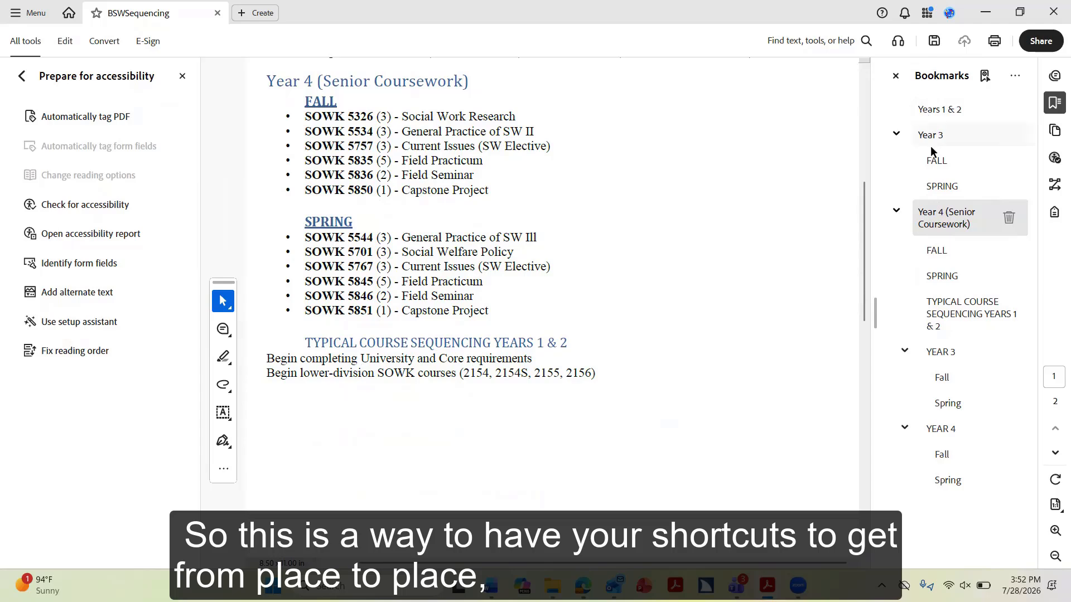
Collapse and re-expand the Year 3 and Year 4 (Senior Coursework) bookmarks to check their nested entries
{"action": "left_click", "coordinate": [895, 135]}
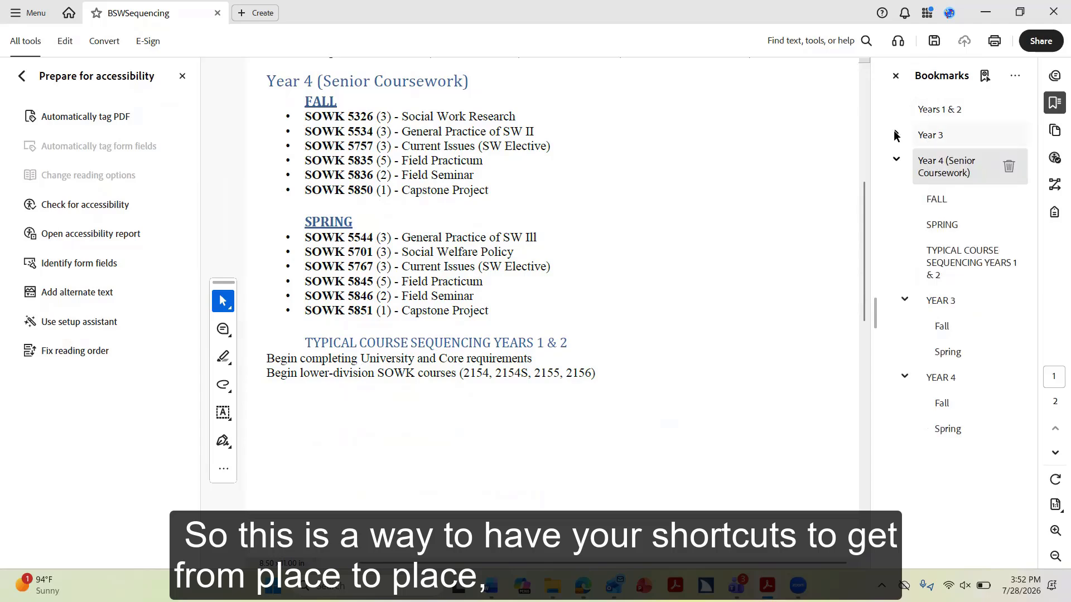
{"action": "left_click", "coordinate": [894, 135]}
{"action": "left_click", "coordinate": [895, 212]}
{"action": "left_click", "coordinate": [895, 213]}
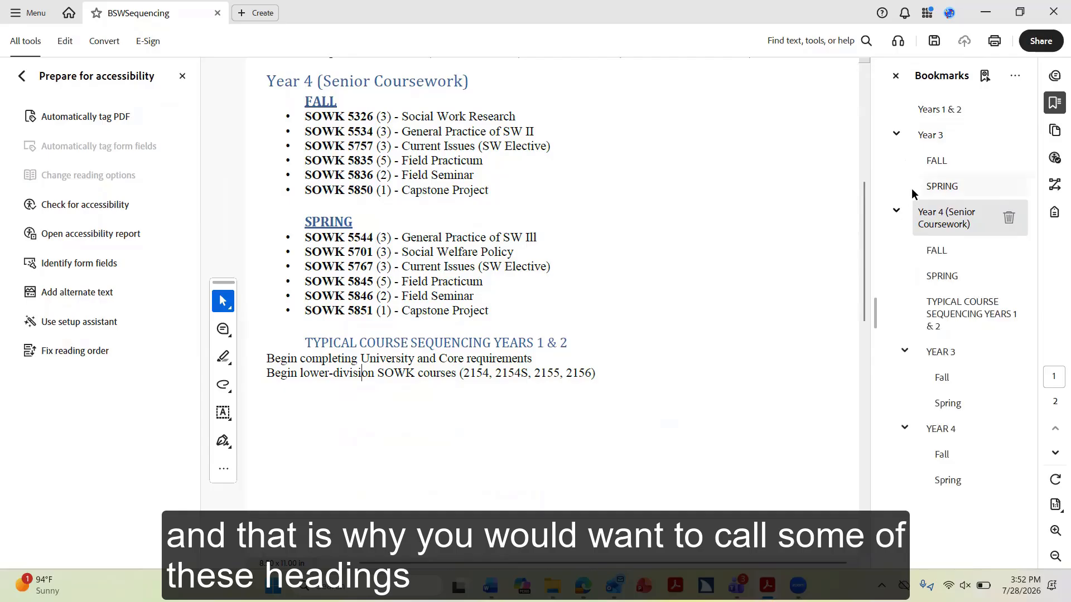
Compare the Years 1 & 2 heading with the bullet text beneath it by highlighting the first bullet on page 1
{"action": "scroll", "coordinate": [605, 184], "scroll_direction": "up", "scroll_amount": 5}
{"action": "scroll", "coordinate": [358, 186], "scroll_direction": "up", "scroll_amount": 2}
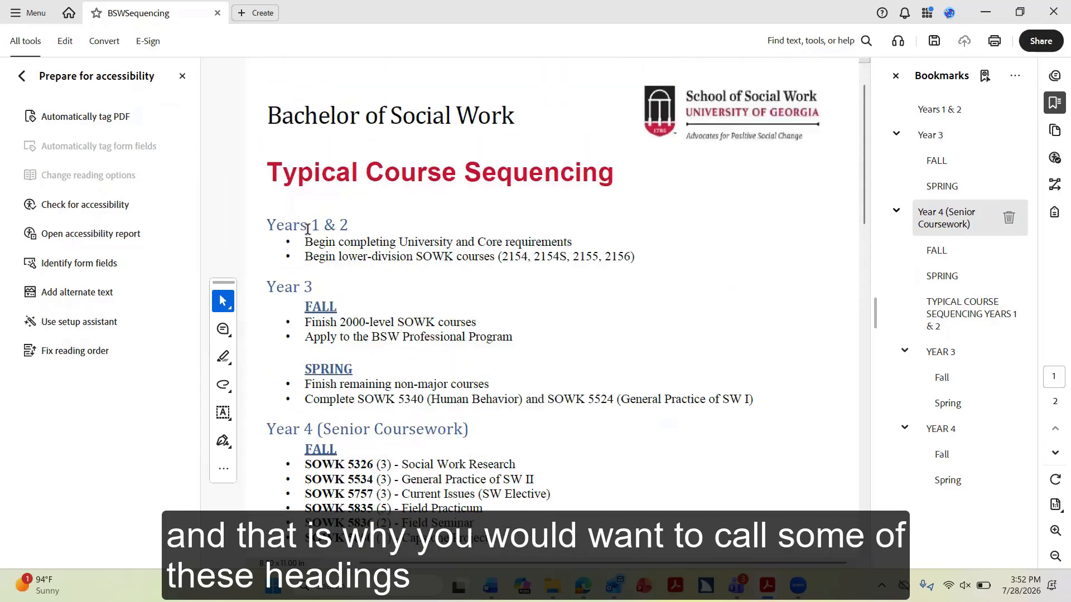
{"action": "left_click", "coordinate": [293, 224]}
{"action": "left_click_drag", "start_coordinate": [306, 241], "coordinate": [468, 248]}
{"action": "left_click", "coordinate": [468, 245]}
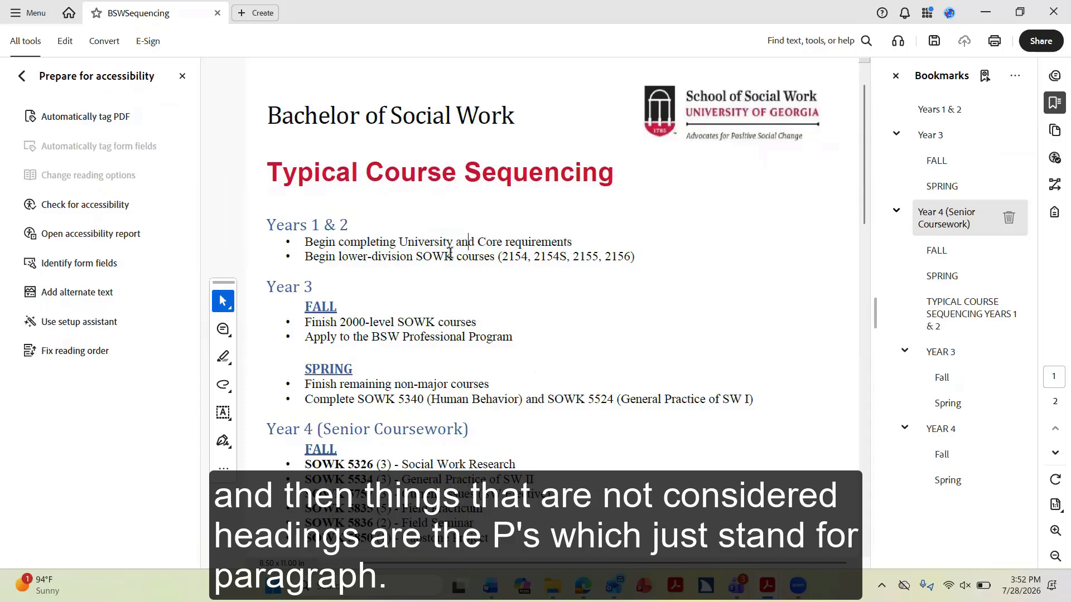
{"action": "scroll", "coordinate": [479, 262], "scroll_direction": "down", "scroll_amount": 1}
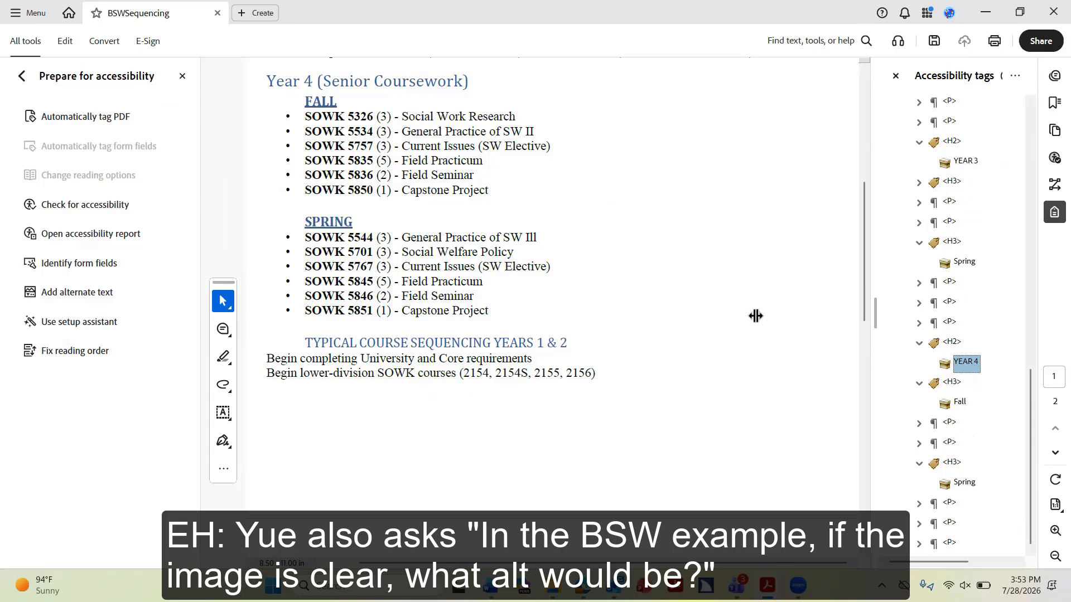
Compare the course sequencing on page 1 with the Year 3 and Year 4 text version on page 2
{"action": "scroll", "coordinate": [755, 317], "scroll_direction": "up", "scroll_amount": 12}
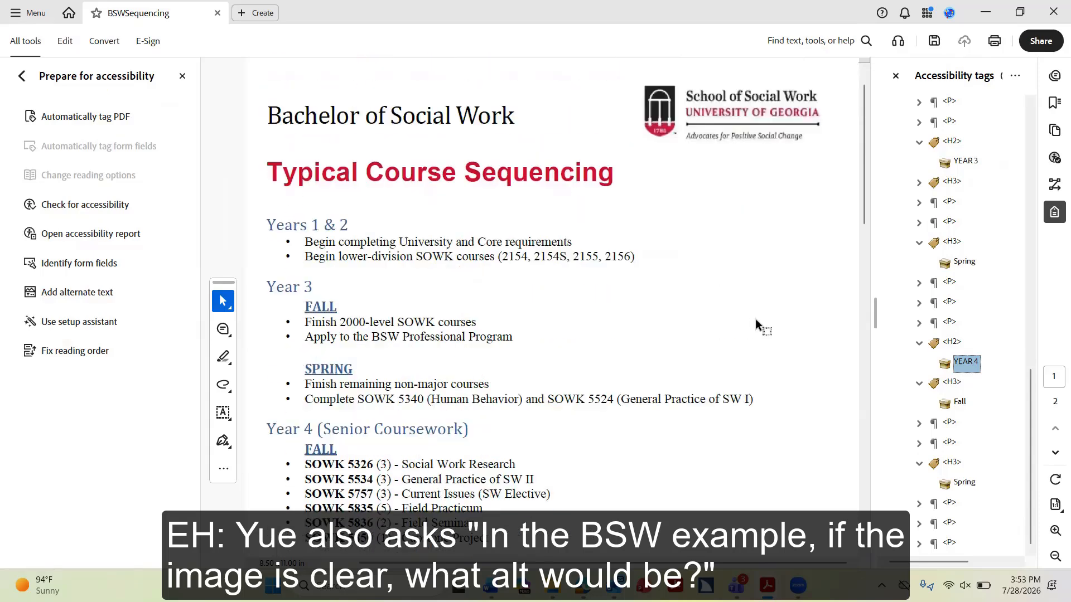
{"action": "scroll", "coordinate": [746, 301], "scroll_direction": "down", "scroll_amount": 3}
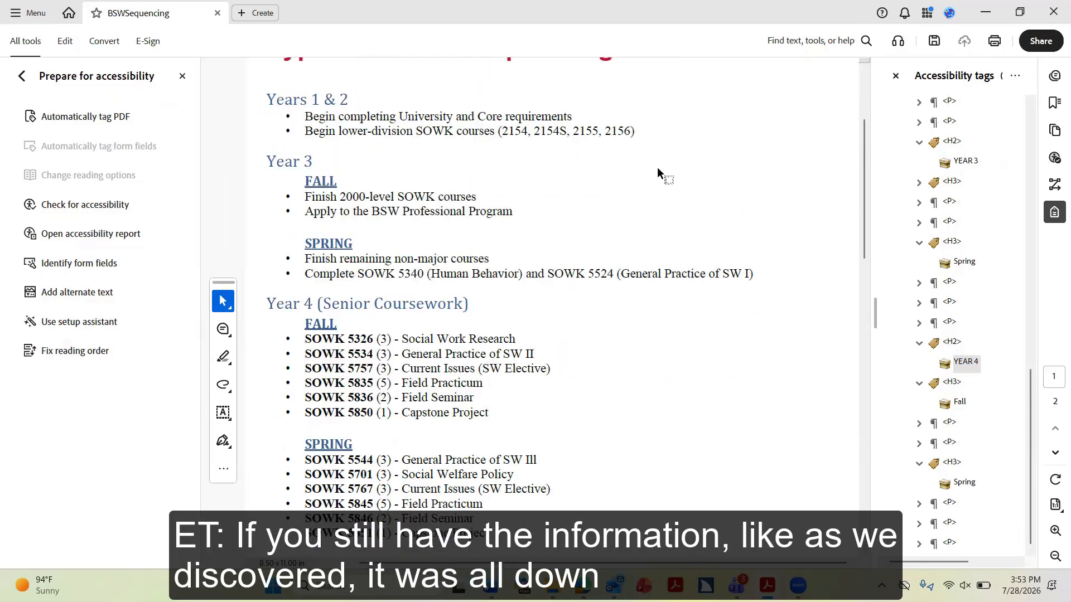
{"action": "scroll", "coordinate": [658, 169], "scroll_direction": "down", "scroll_amount": 10}
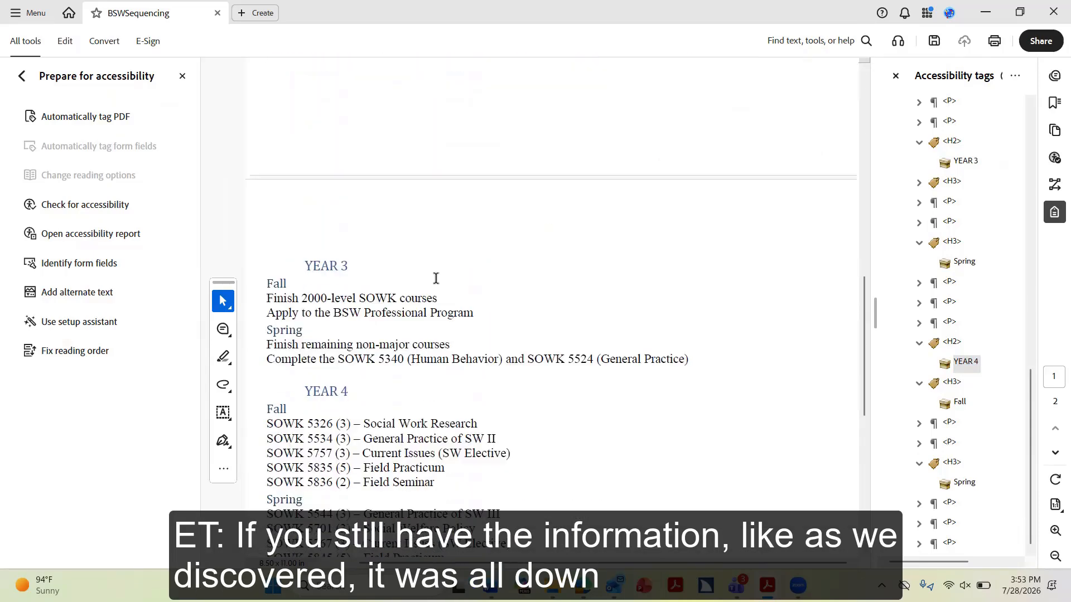
{"action": "scroll", "coordinate": [346, 268], "scroll_direction": "down", "scroll_amount": 2}
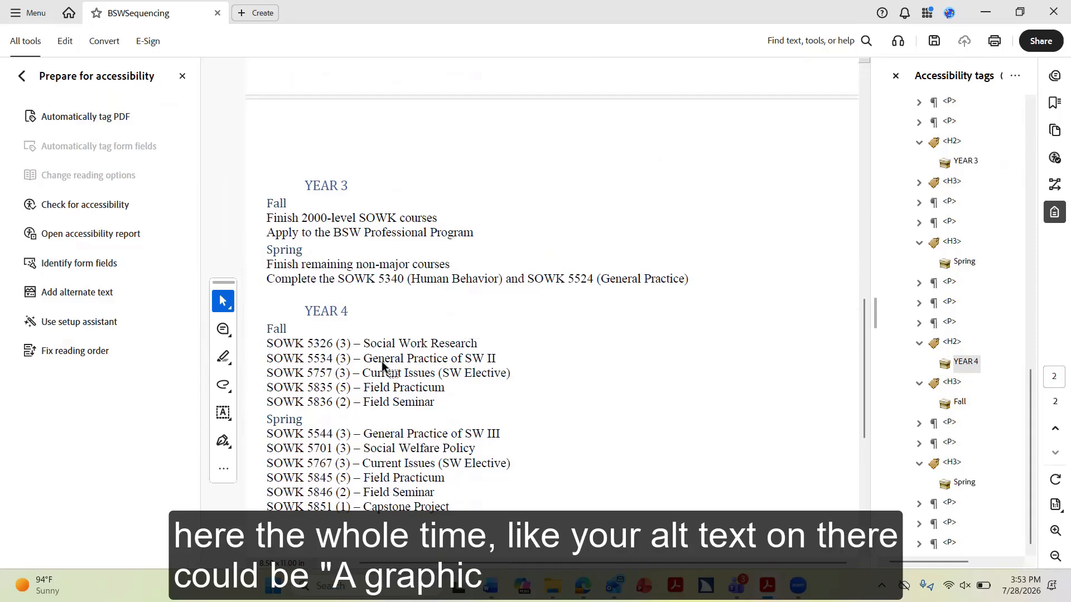
{"action": "double_click", "coordinate": [290, 432]}
{"action": "left_click", "coordinate": [280, 413]}
{"action": "scroll", "coordinate": [307, 412], "scroll_direction": "up", "scroll_amount": 20}
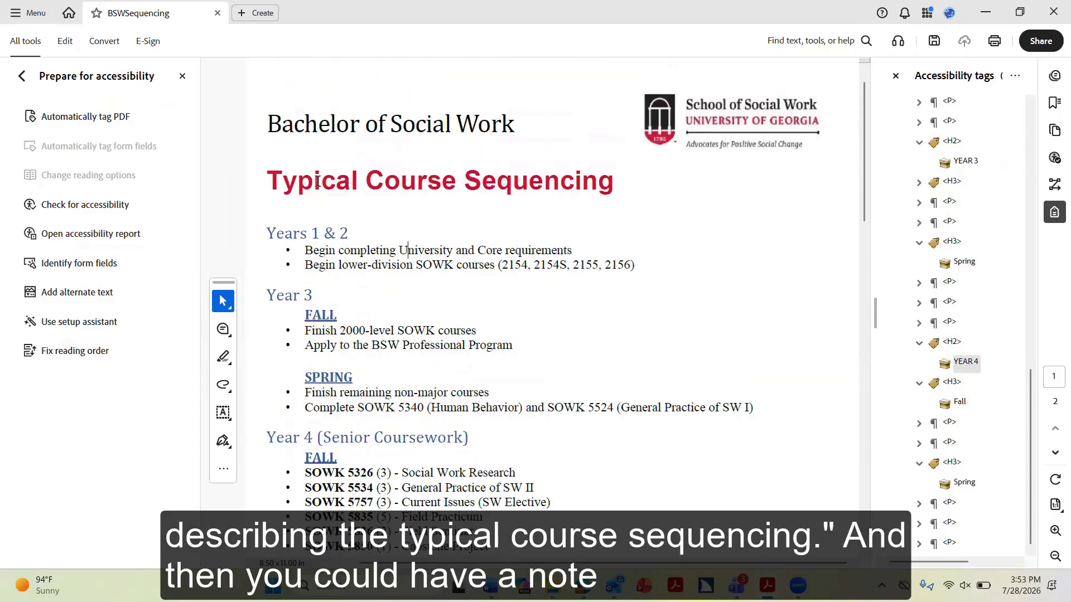
{"action": "scroll", "coordinate": [507, 205], "scroll_direction": "down", "scroll_amount": 3}
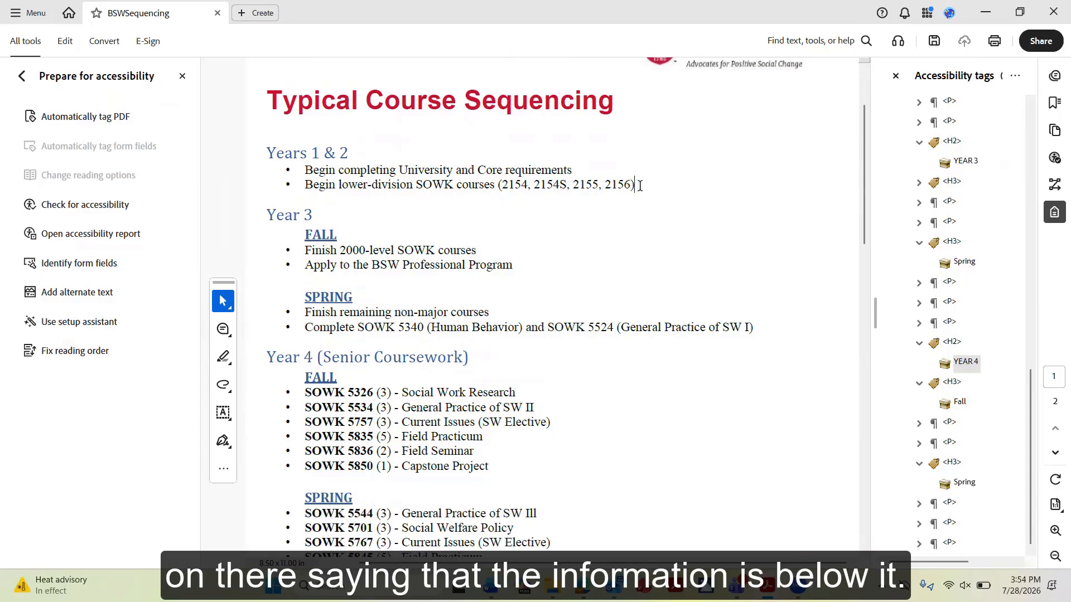
{"action": "scroll", "coordinate": [640, 186], "scroll_direction": "up", "scroll_amount": 1}
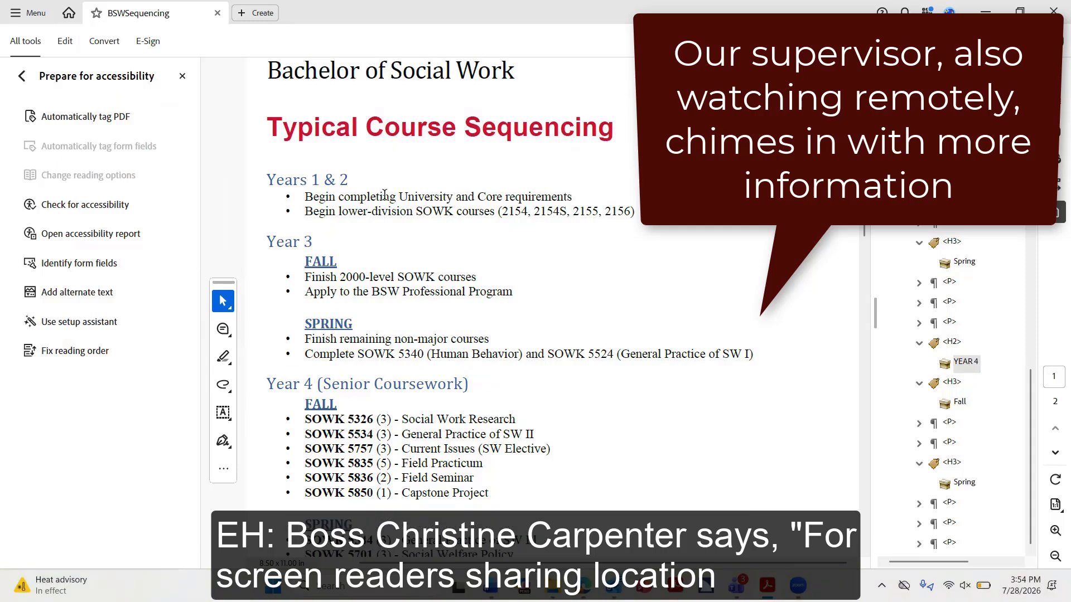